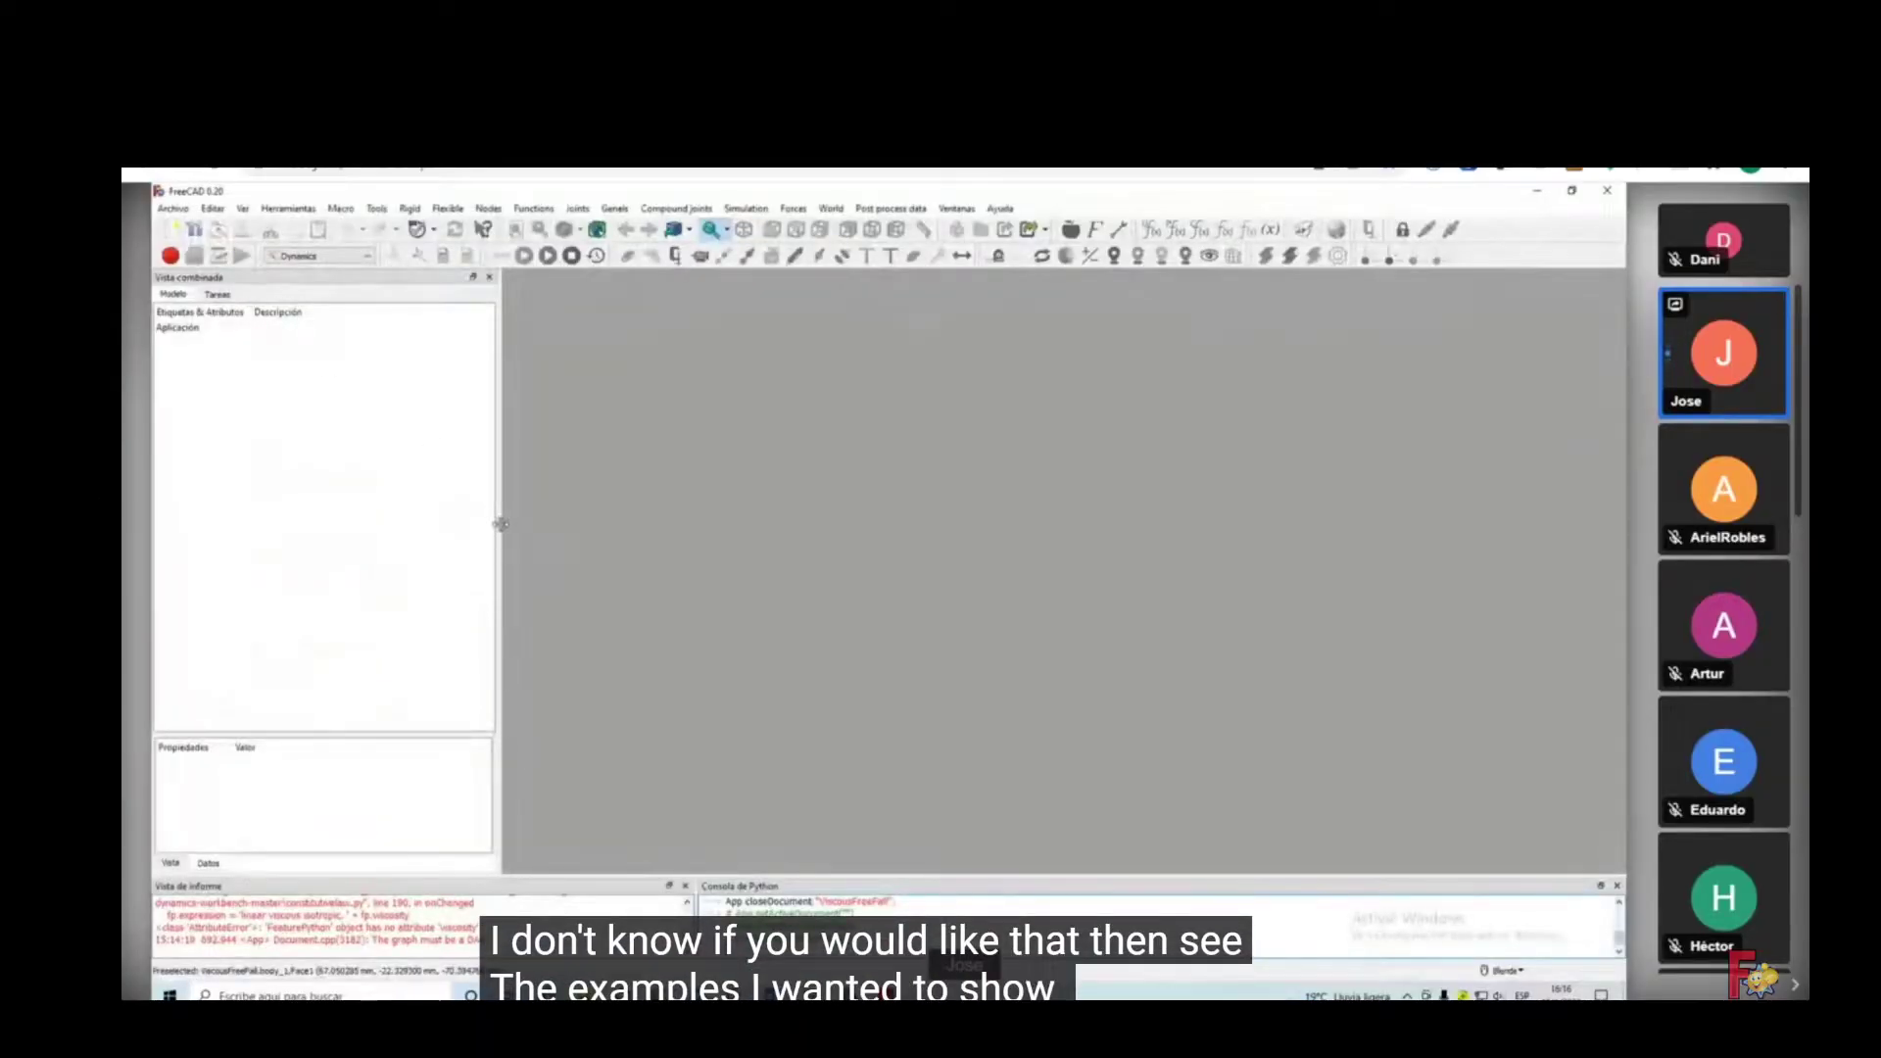
# Open ViscousFreeFall.FCStd from Examples > Viscous > 1.- Bodies in free fall through a viscous fluid.
pyautogui.moveTo(500, 524); pyautogui.dragTo(517, 524)
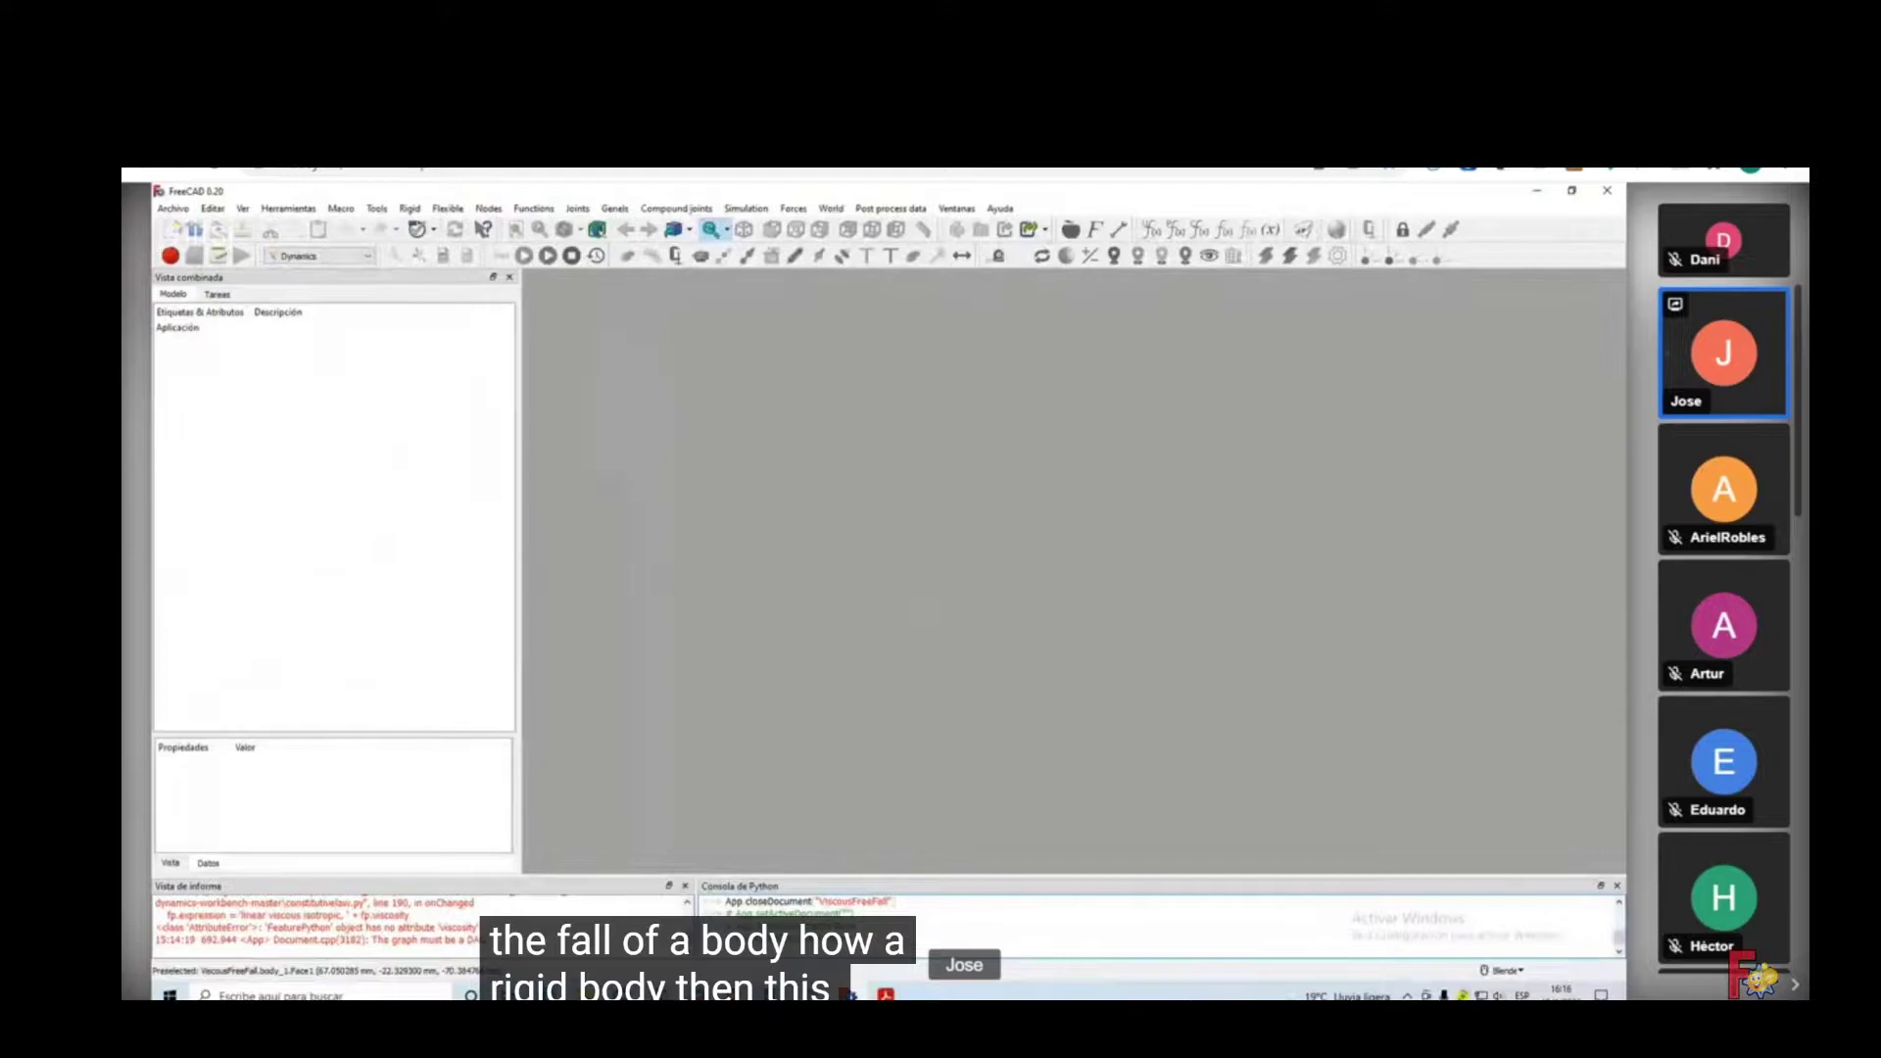
pyautogui.click(173, 208)
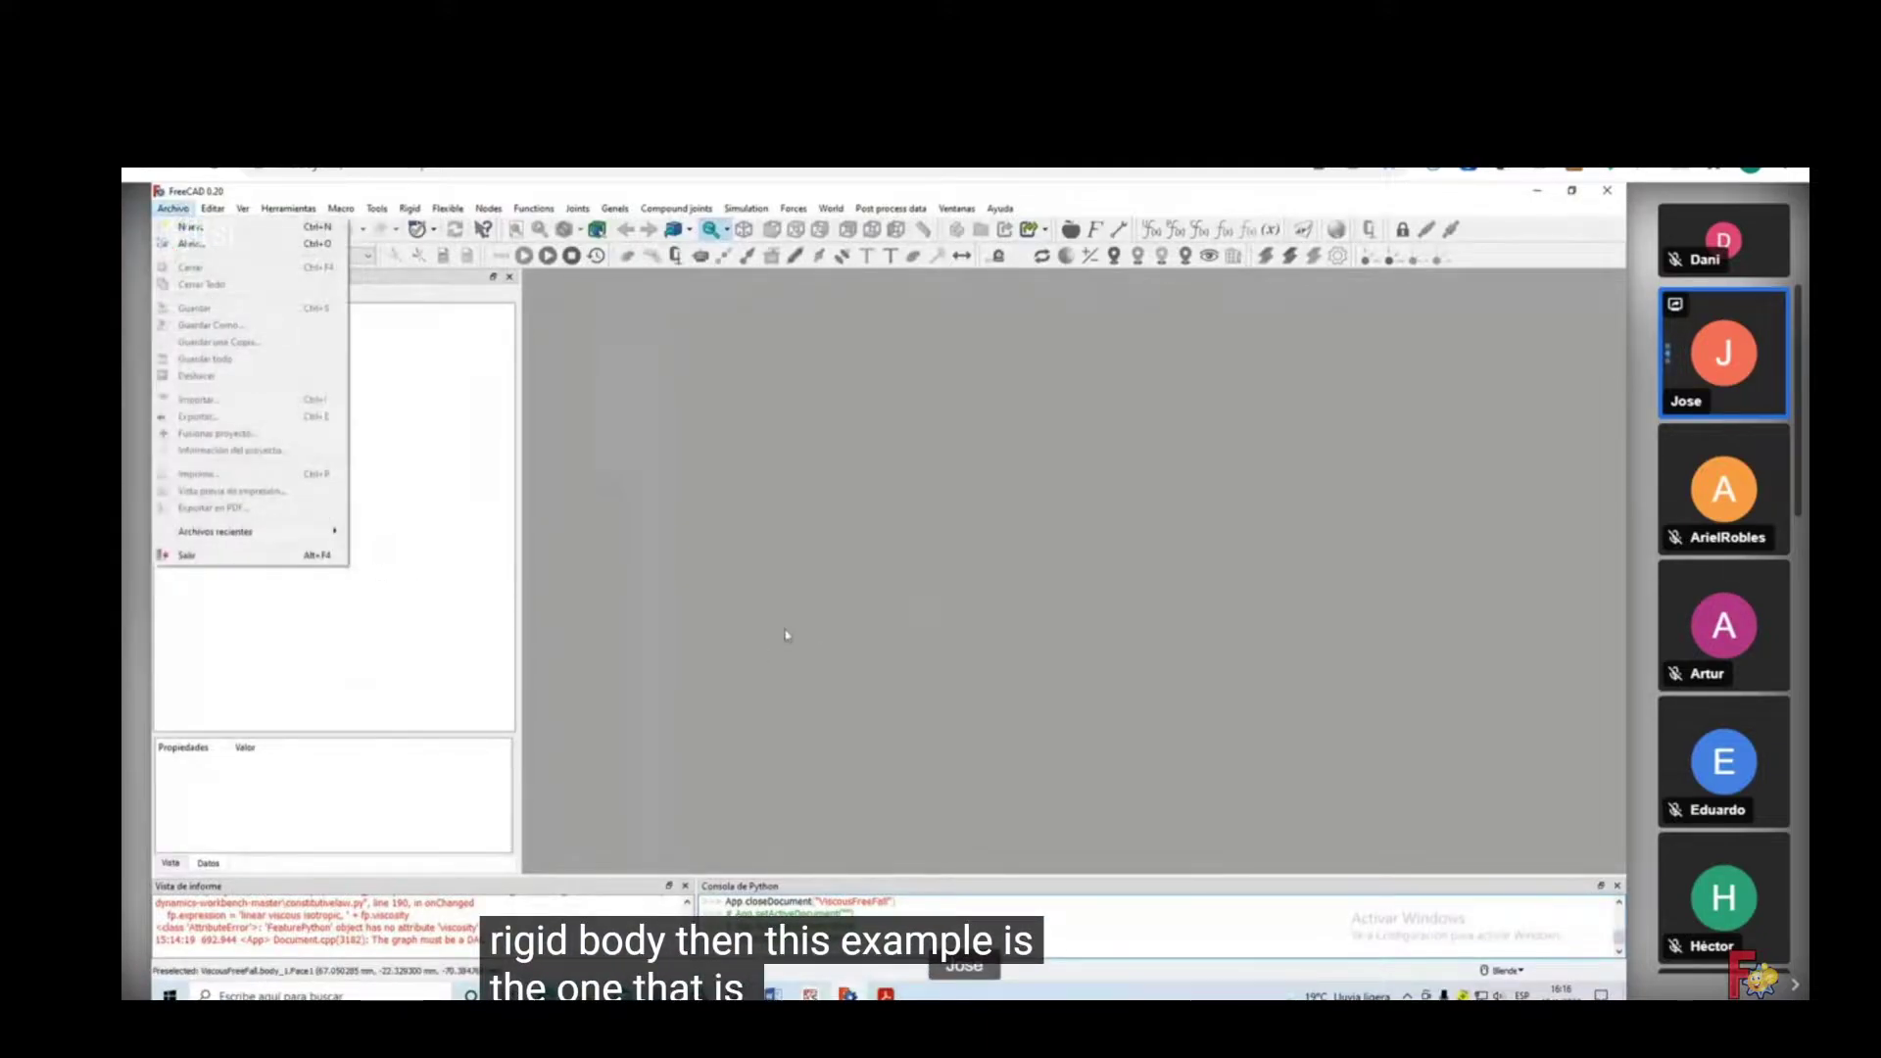
pyautogui.click(191, 243)
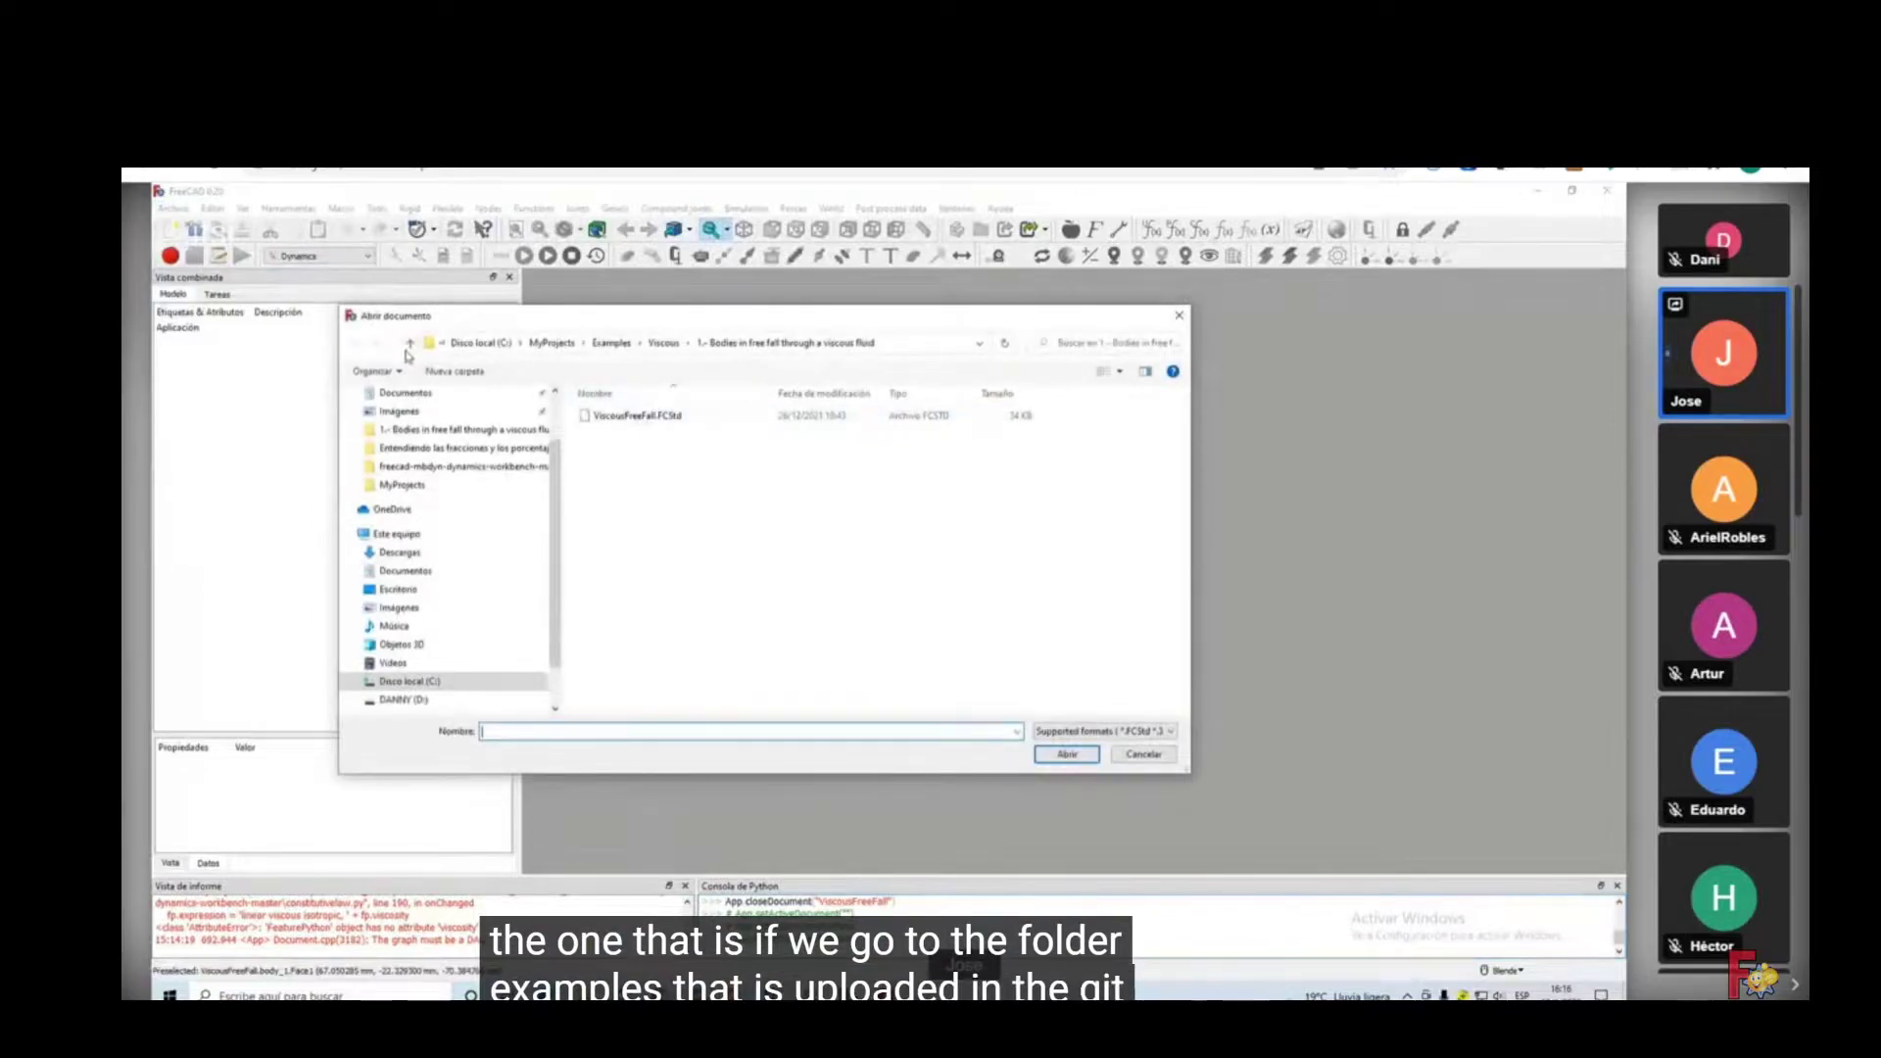
pyautogui.click(410, 348)
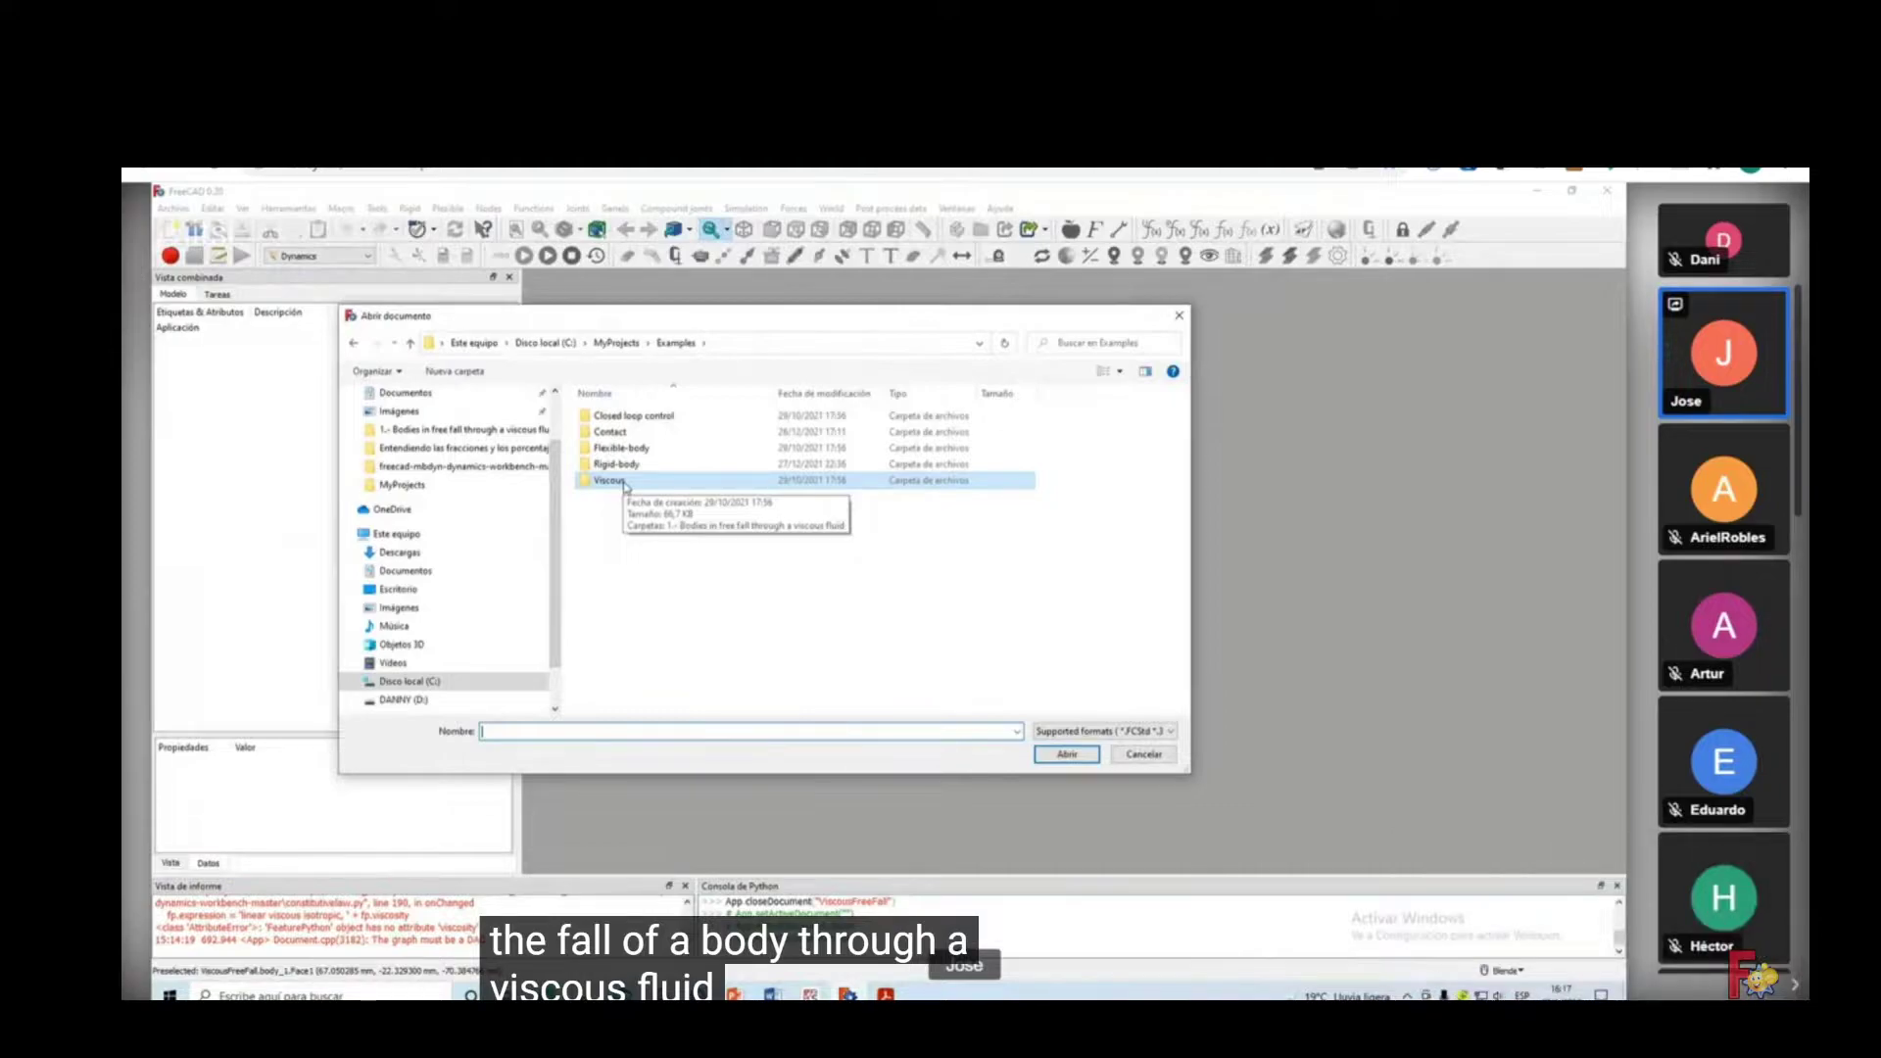
pyautogui.doubleClick(612, 481)
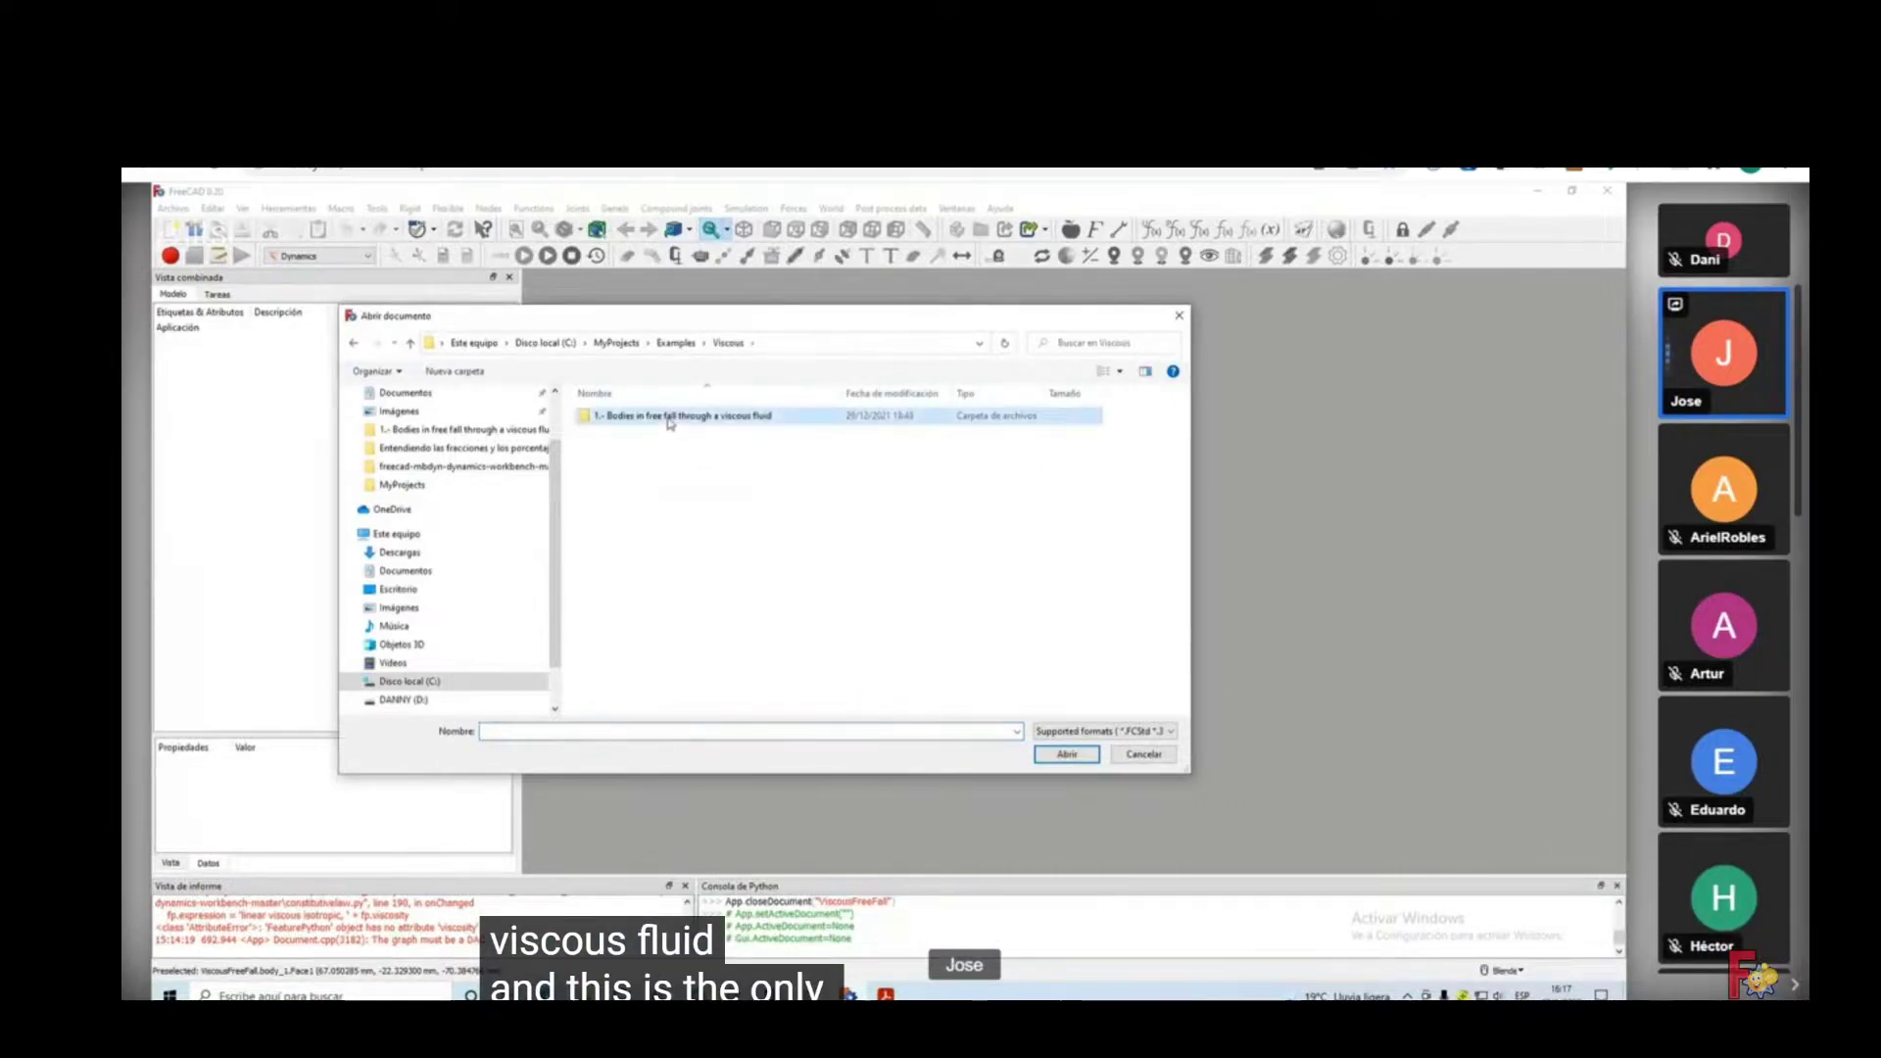
pyautogui.doubleClick(628, 423)
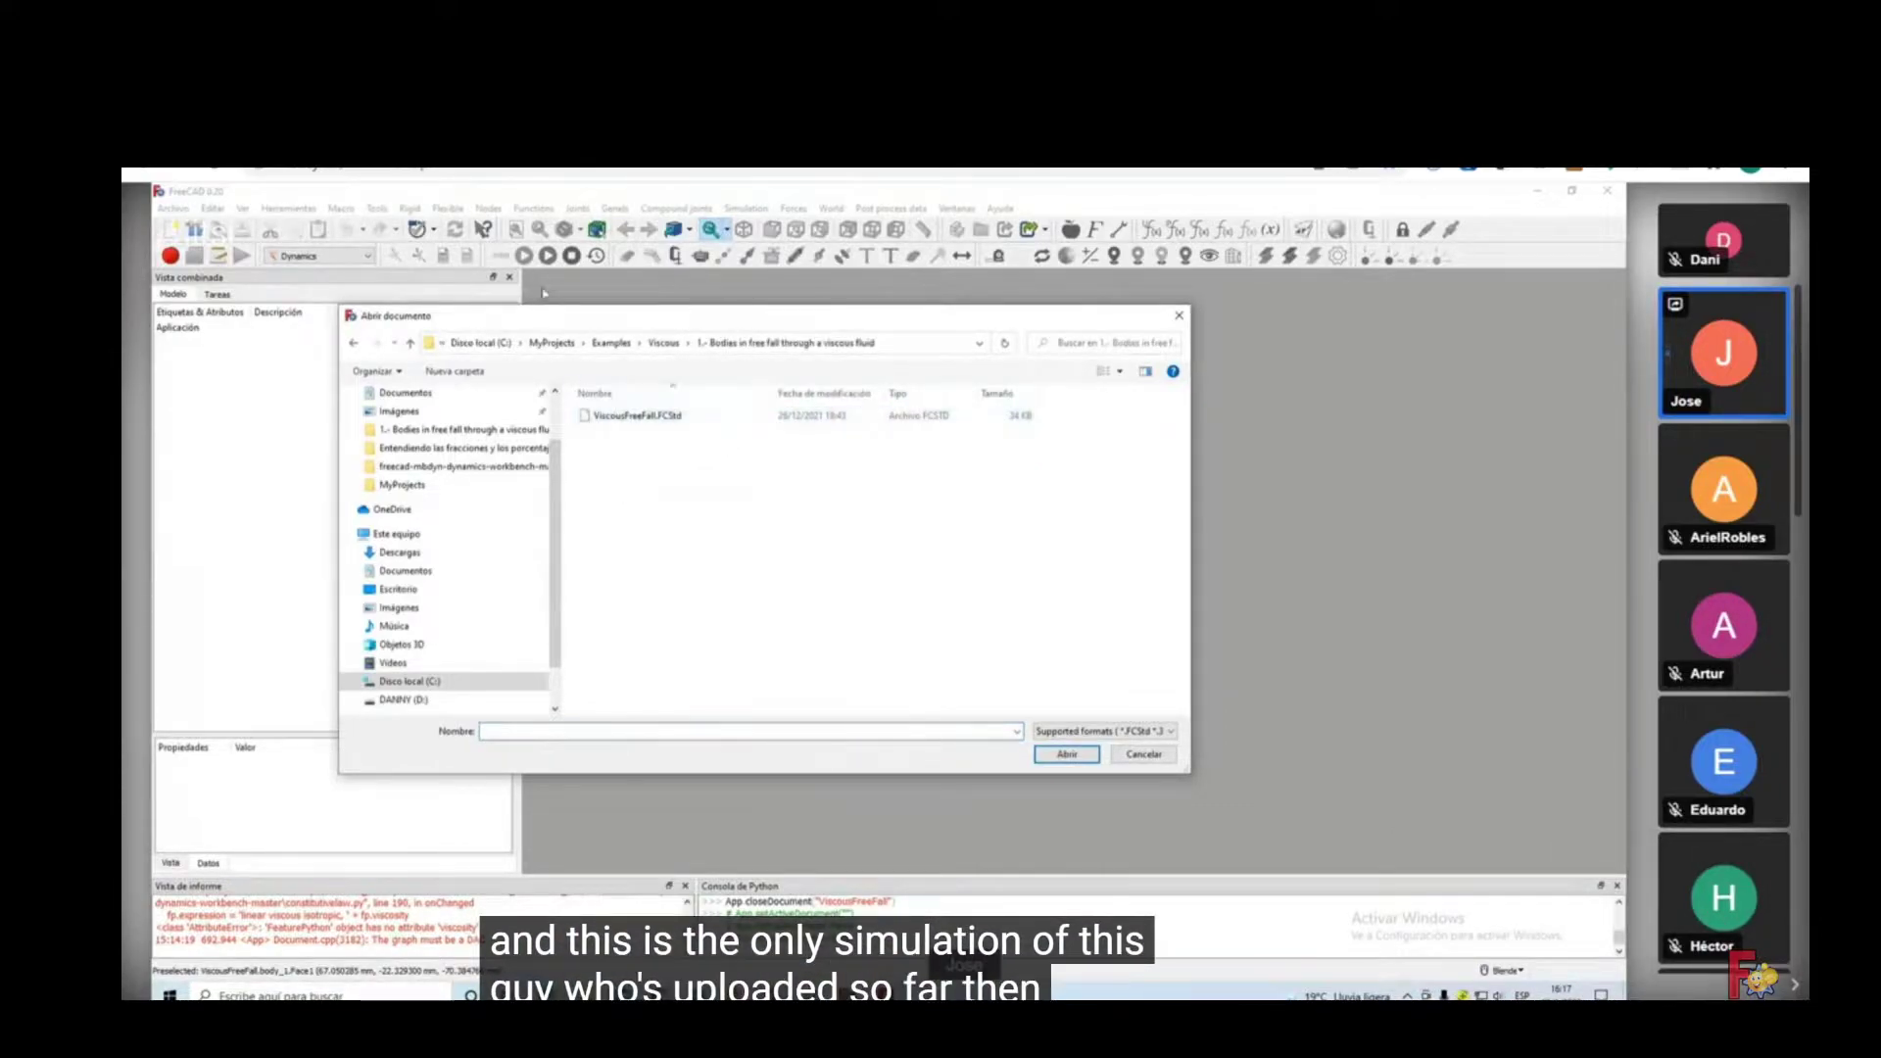
pyautogui.doubleClick(611, 421)
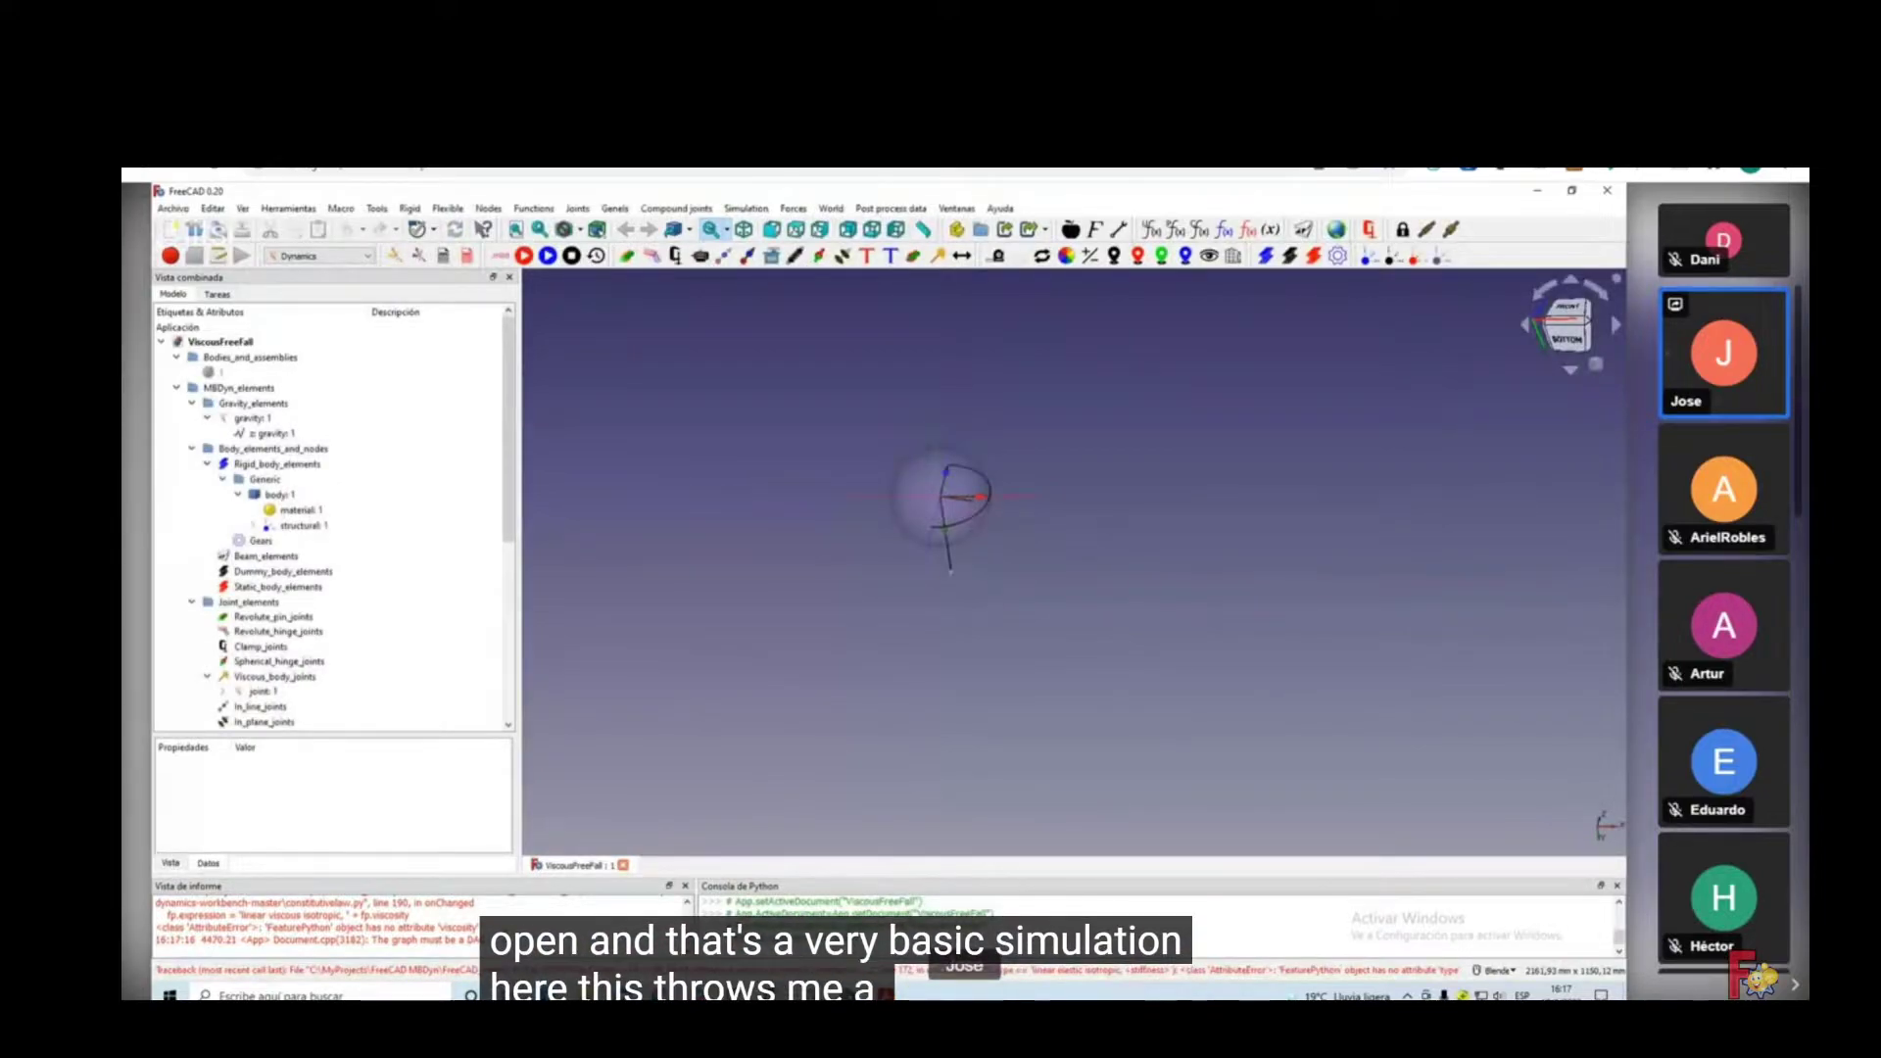
pyautogui.moveTo(480, 942); pyautogui.dragTo(154, 914)
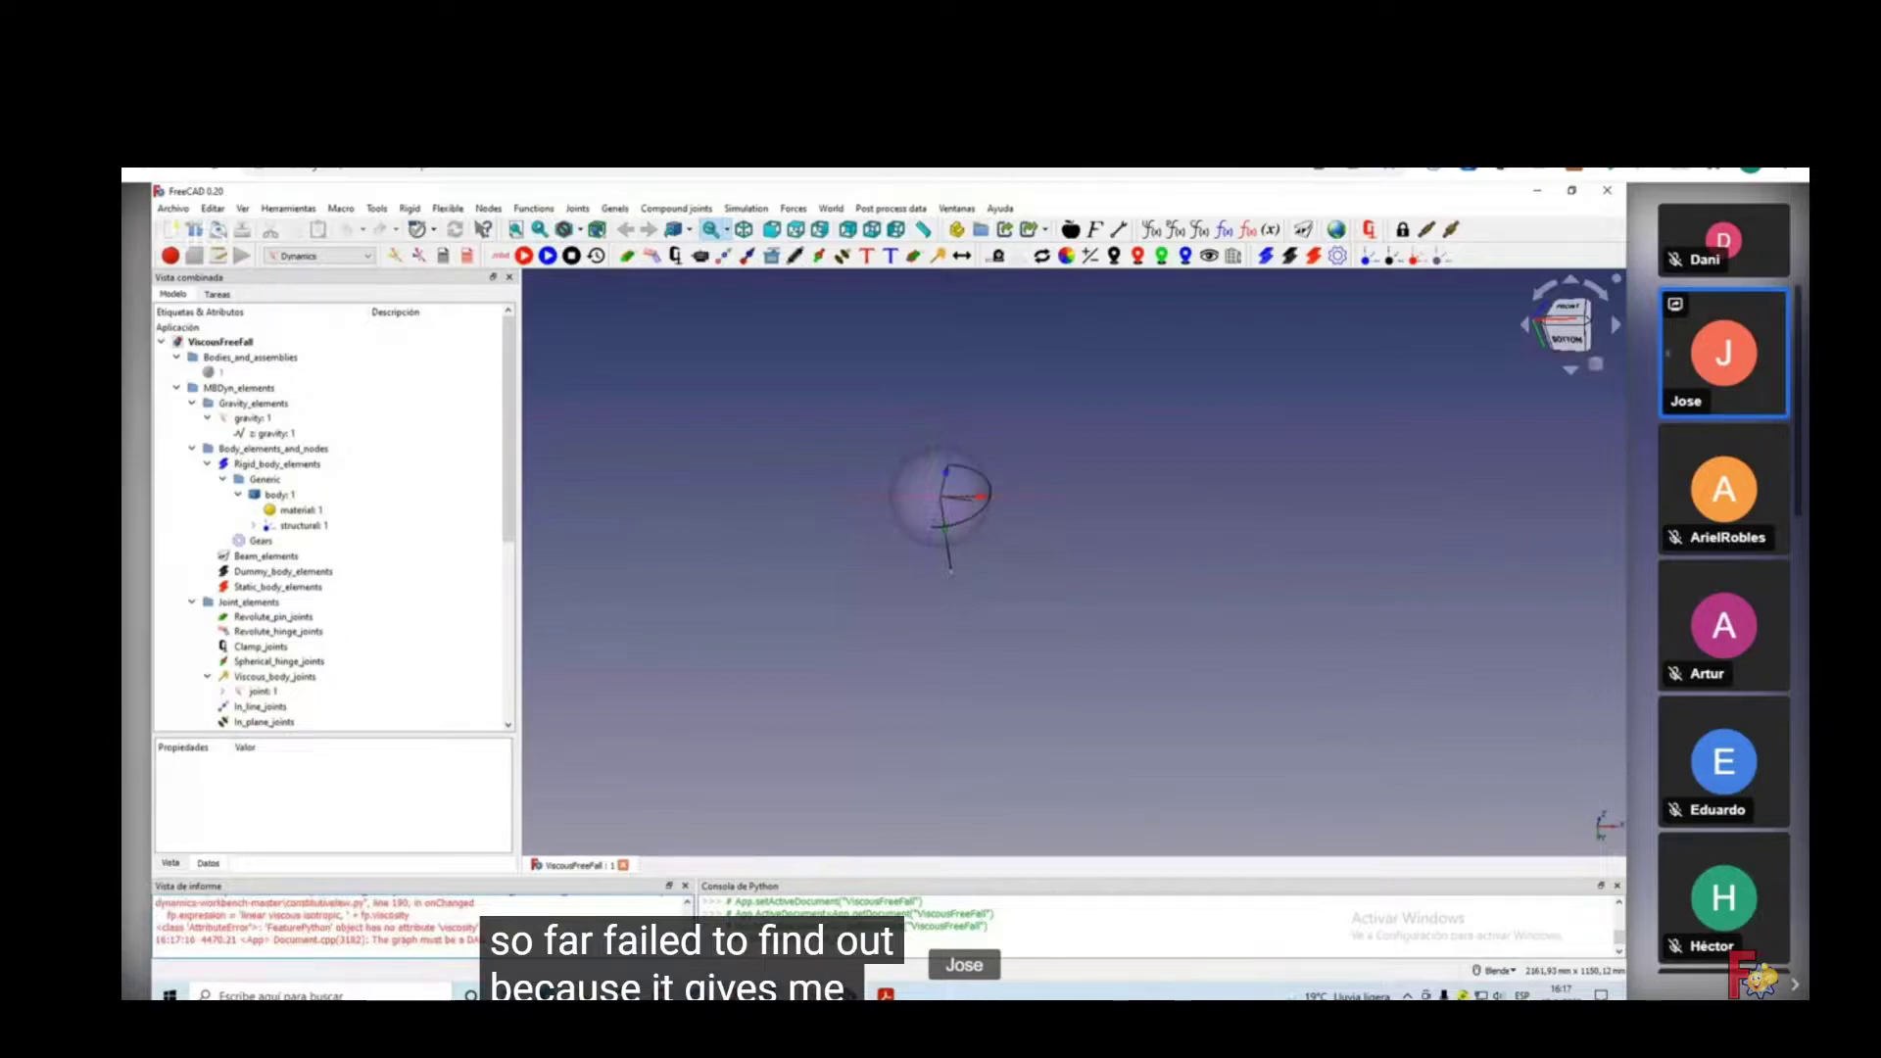
pyautogui.moveTo(478, 940); pyautogui.dragTo(189, 943)
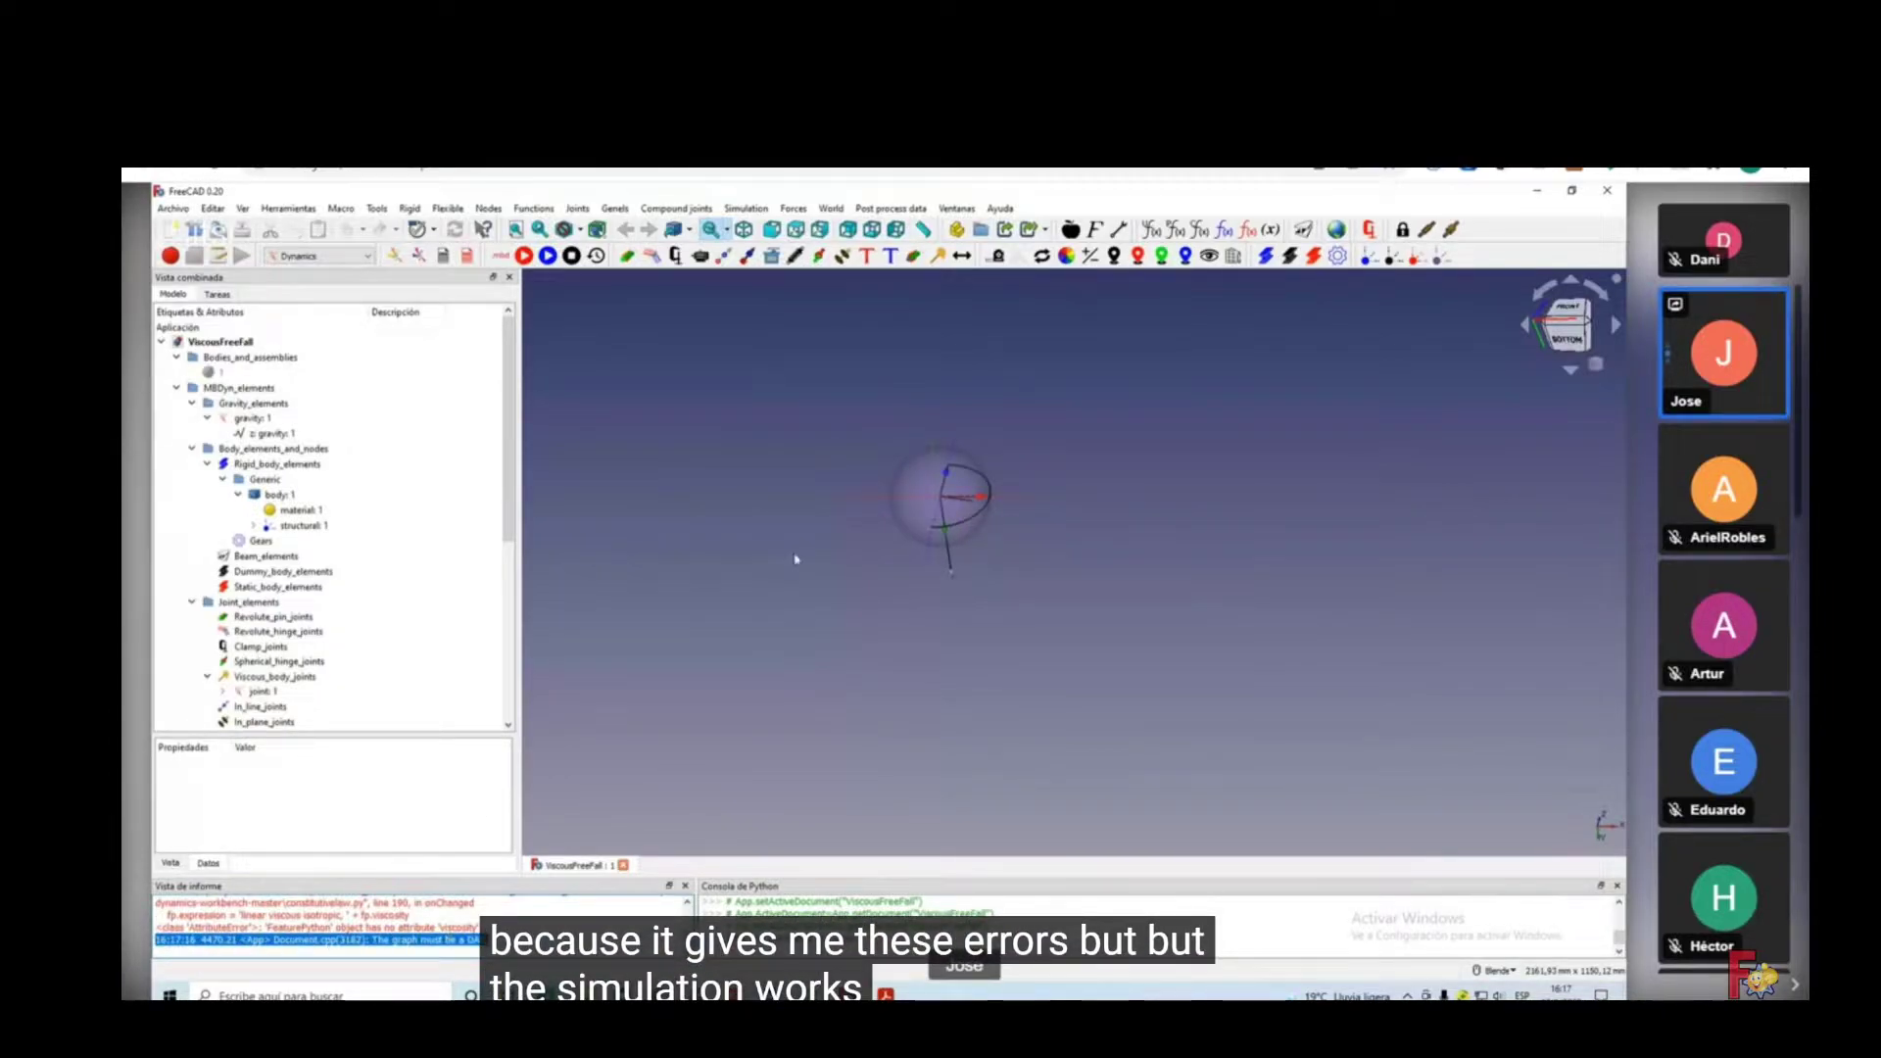
pyautogui.moveTo(479, 927); pyautogui.dragTo(156, 911)
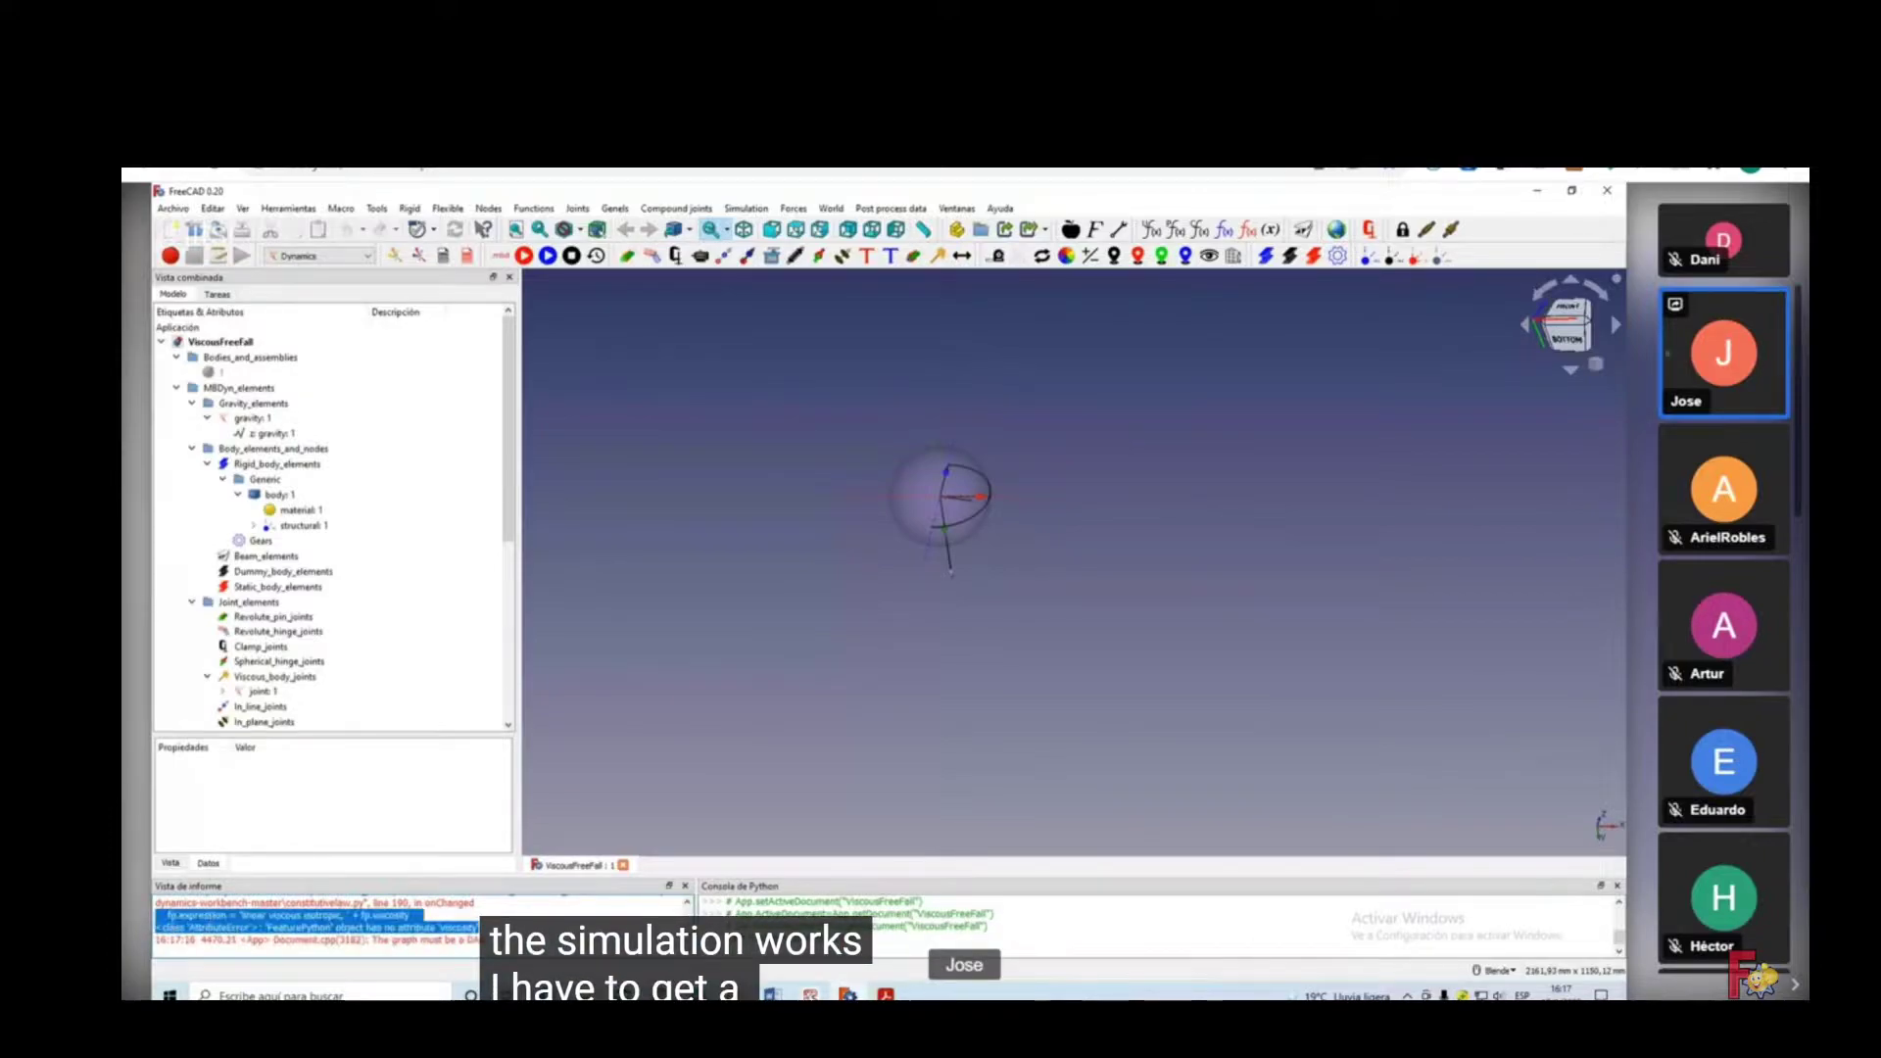
pyautogui.click(445, 902)
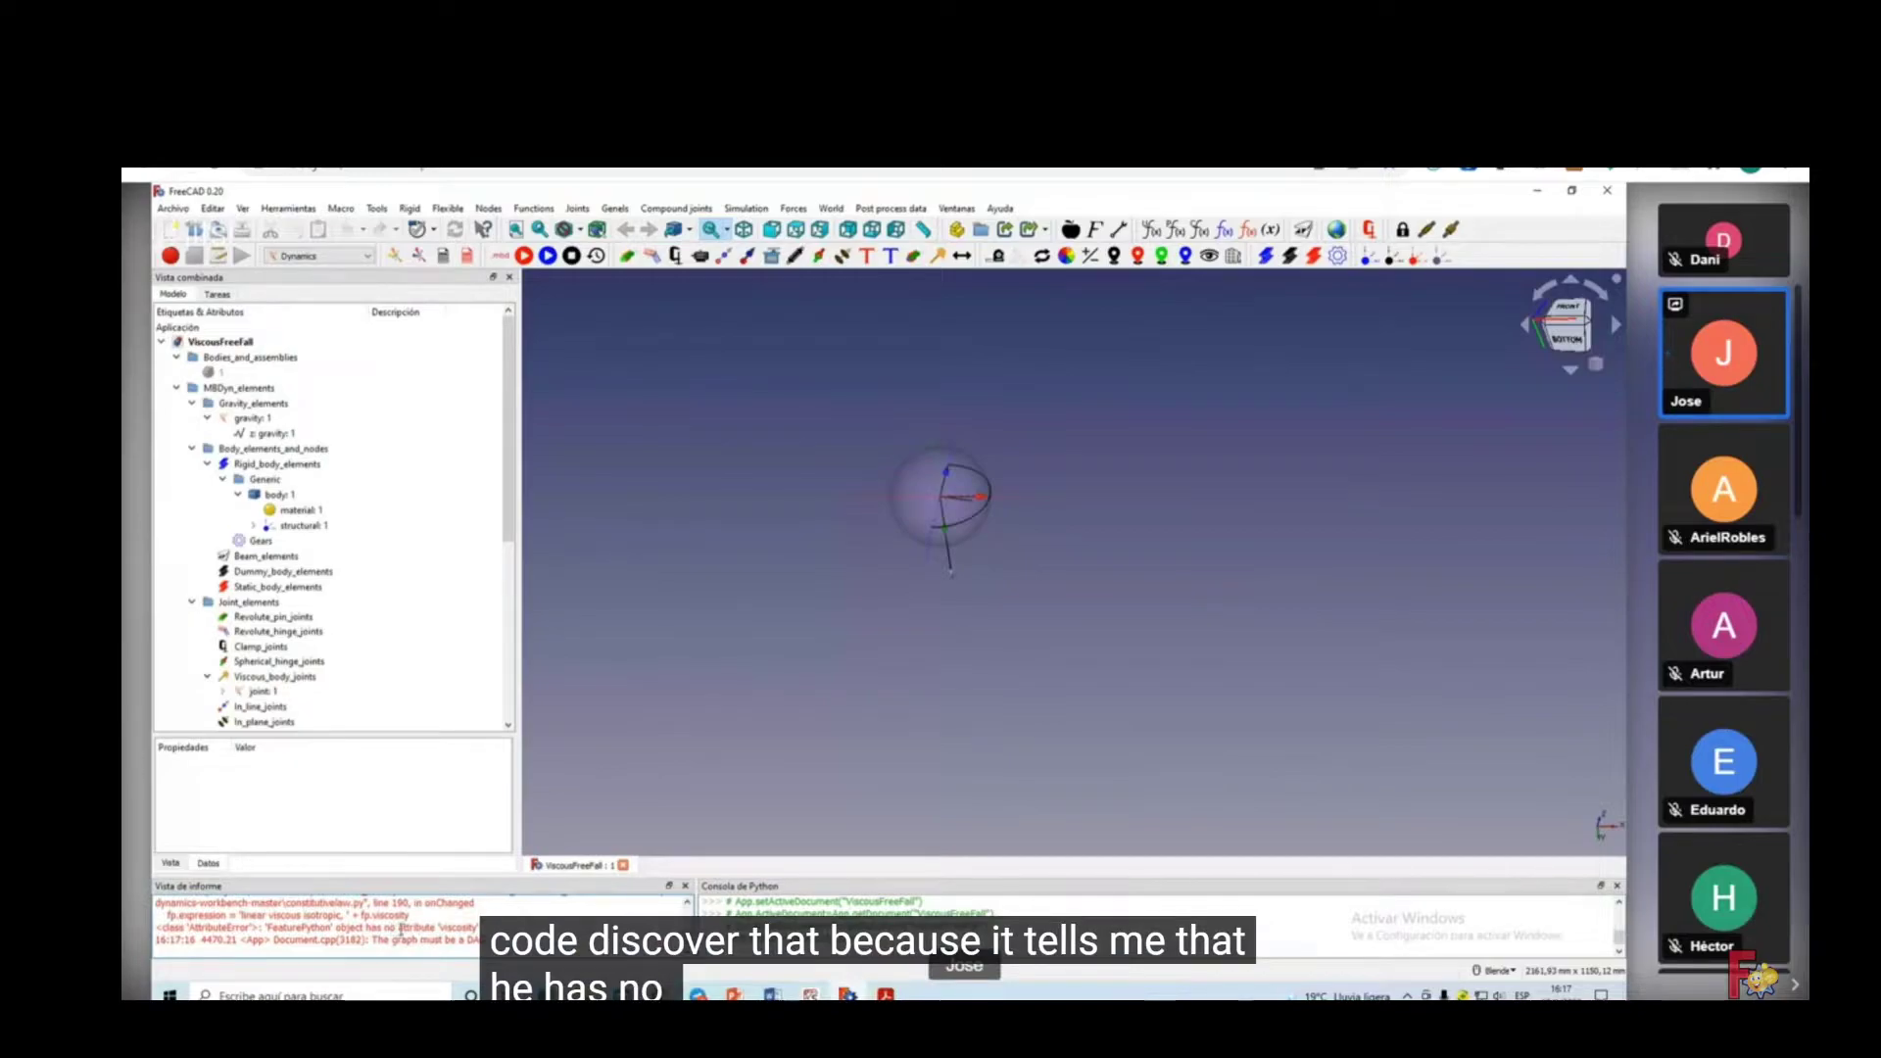
pyautogui.moveTo(410, 928); pyautogui.dragTo(461, 927)
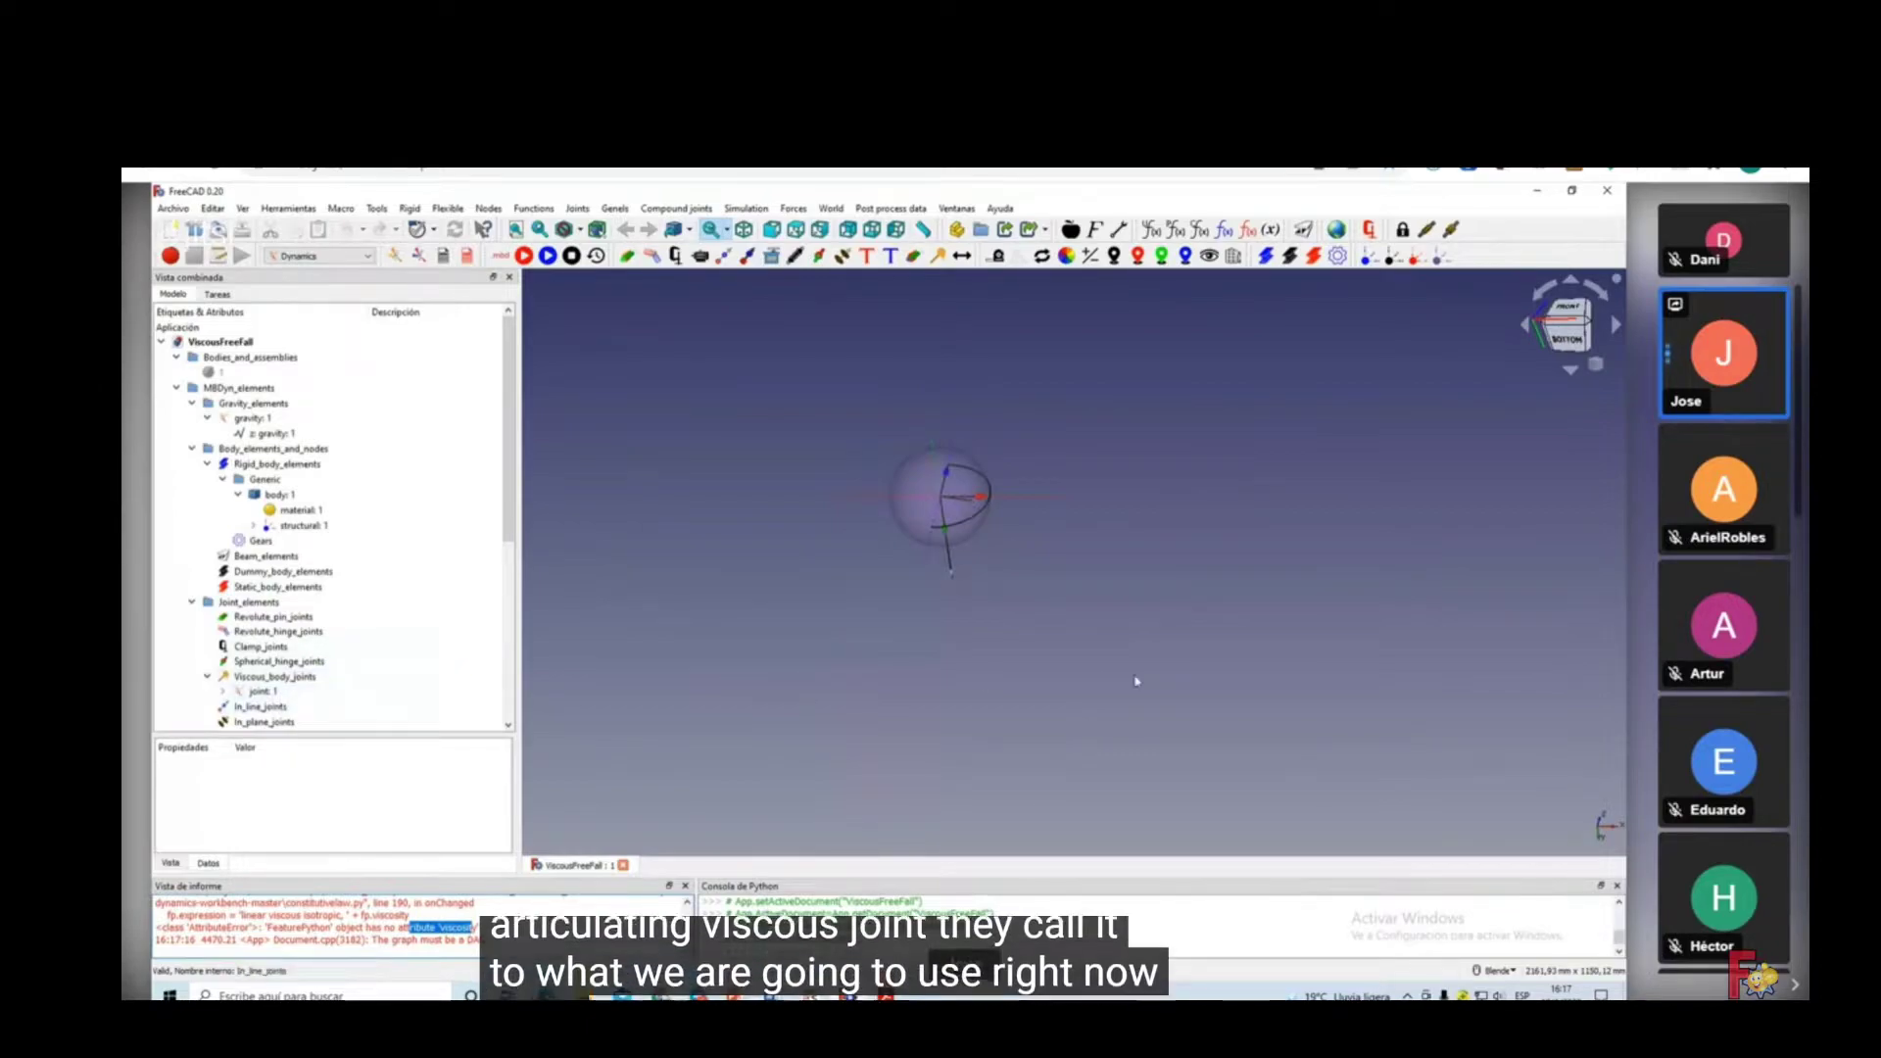
pyautogui.click(650, 639)
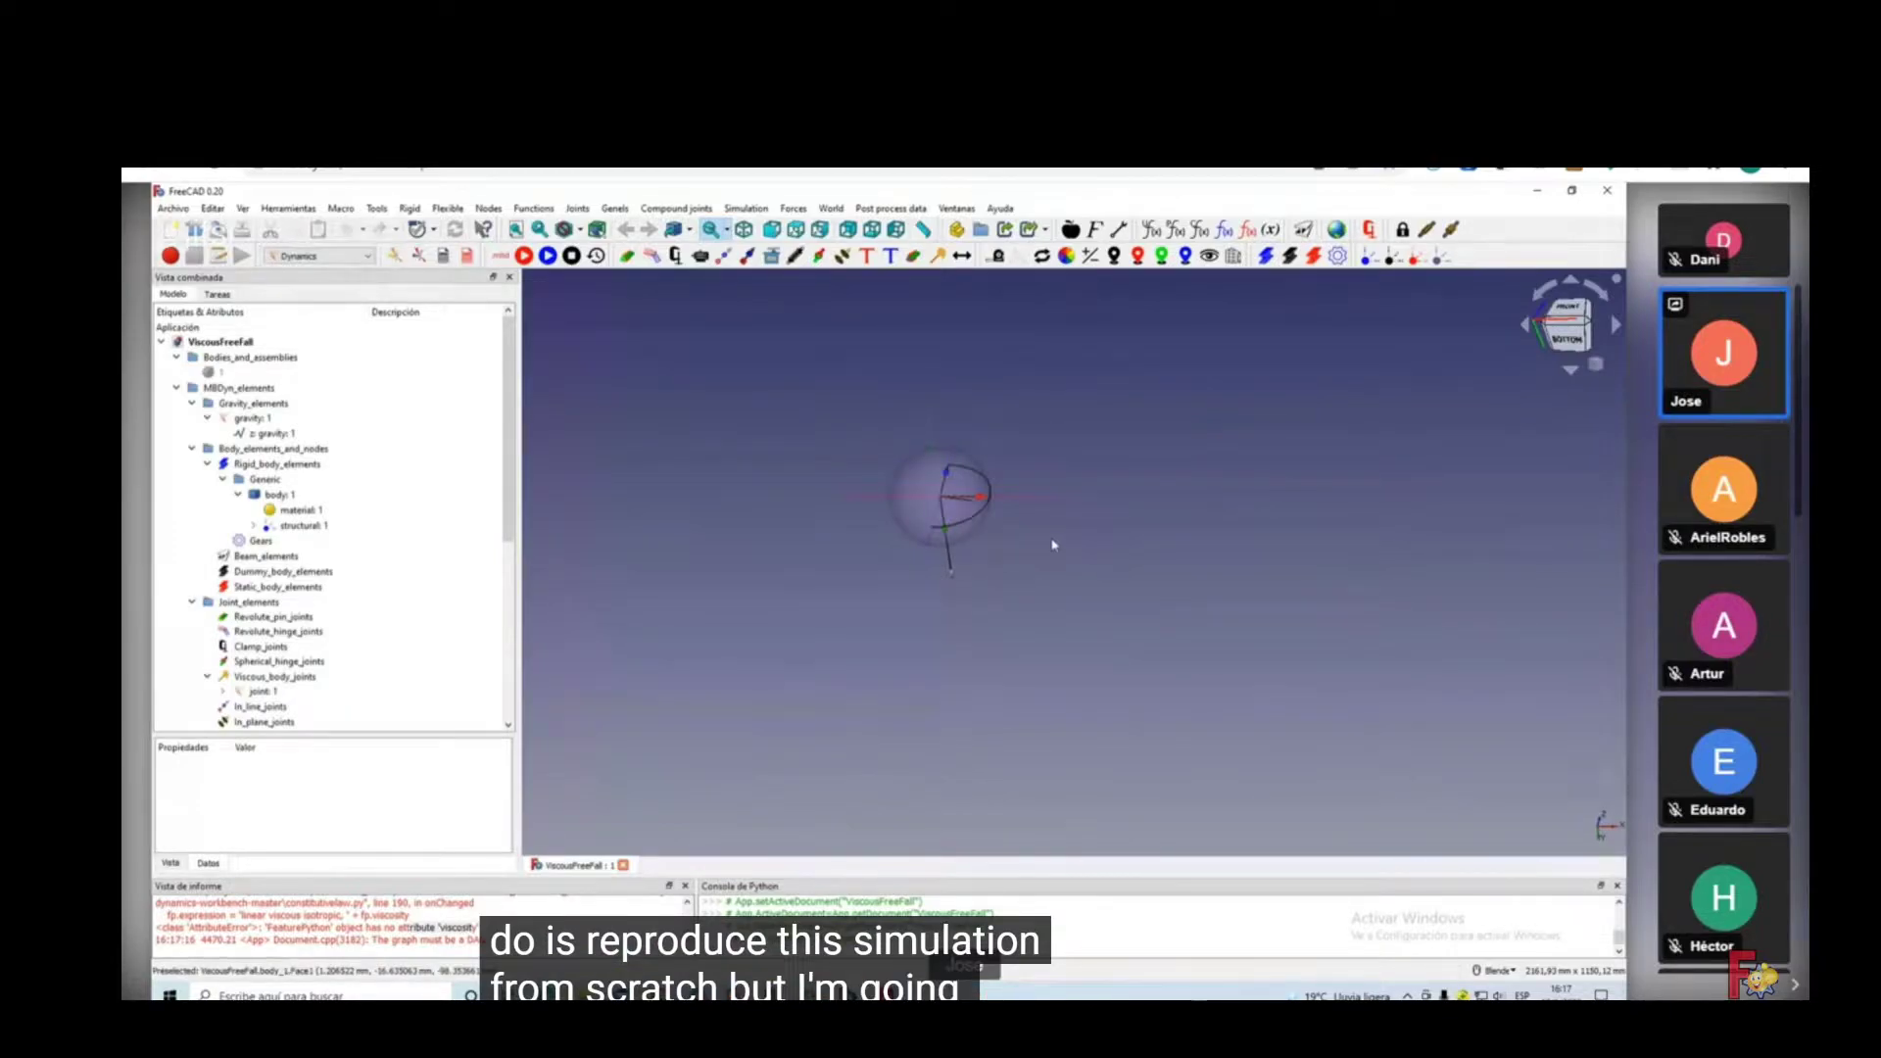
pyautogui.click(173, 208)
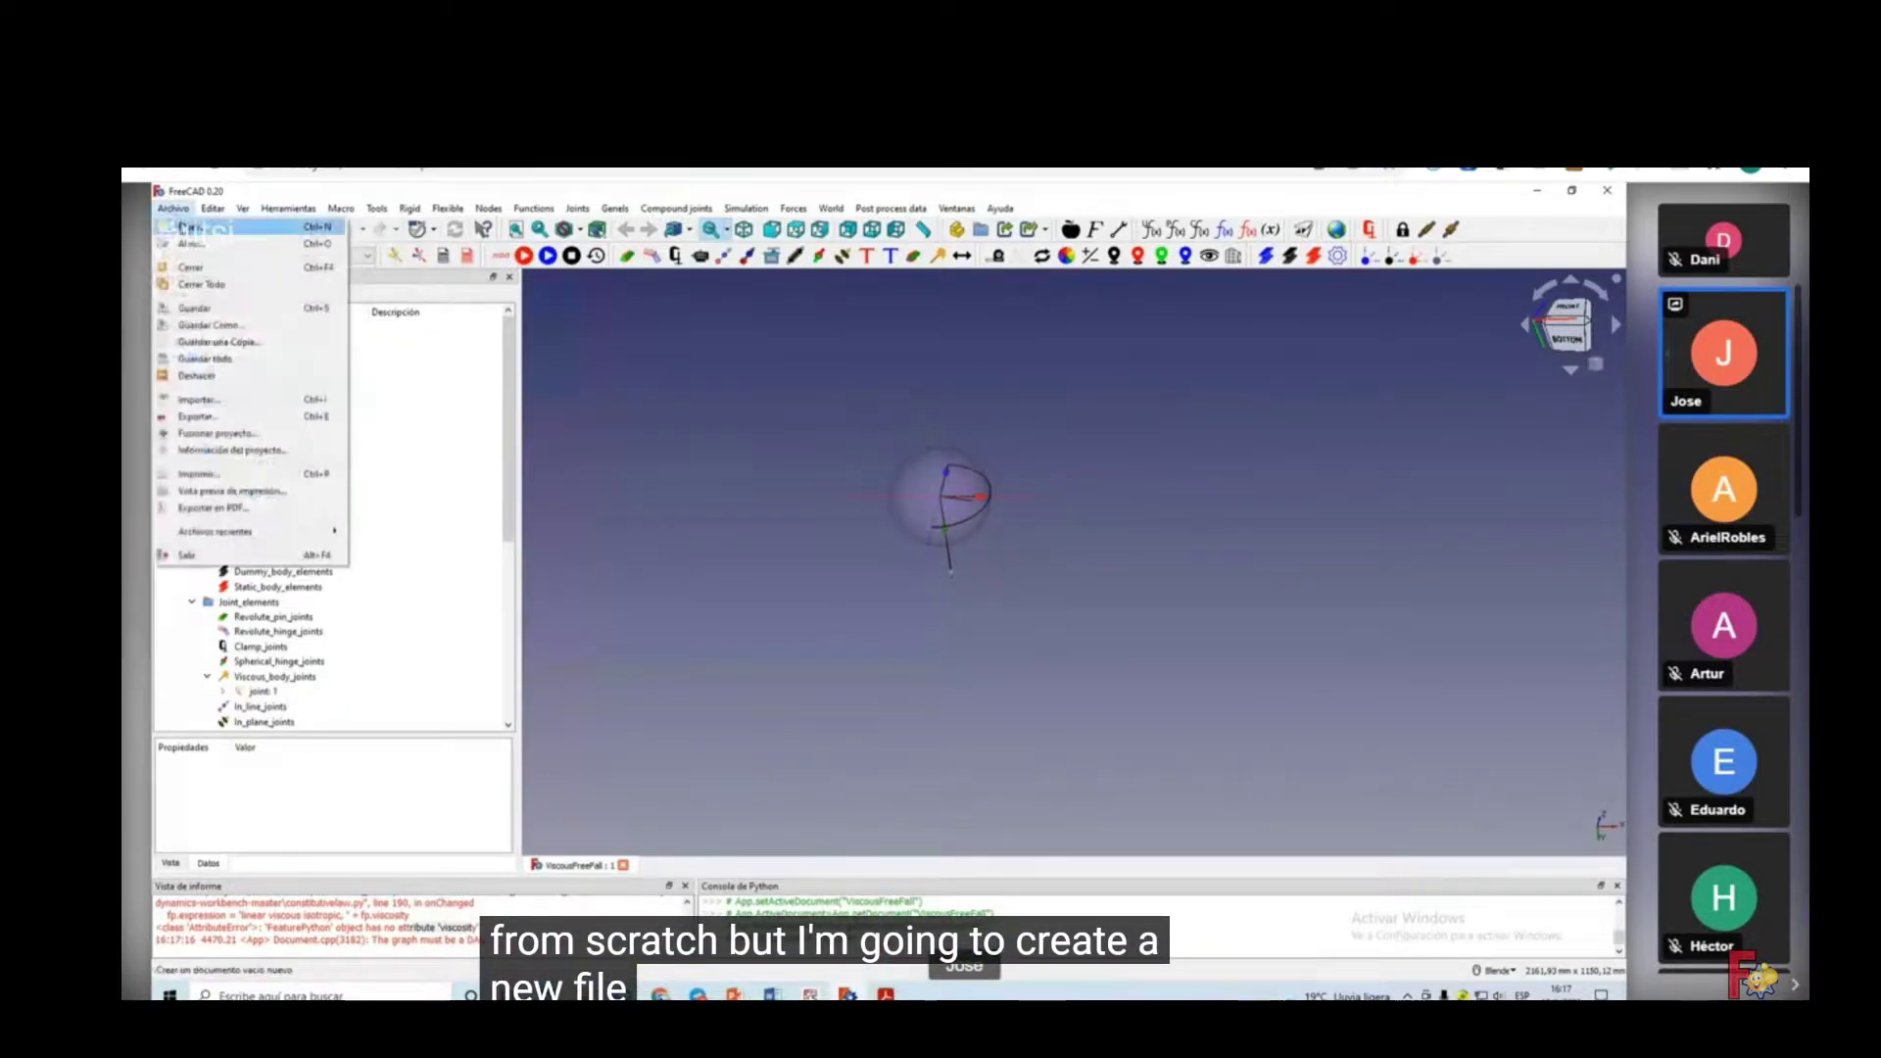
# Check the example's sphere, then add a sphere to the new document in the Part workbench.
pyautogui.click(588, 867)
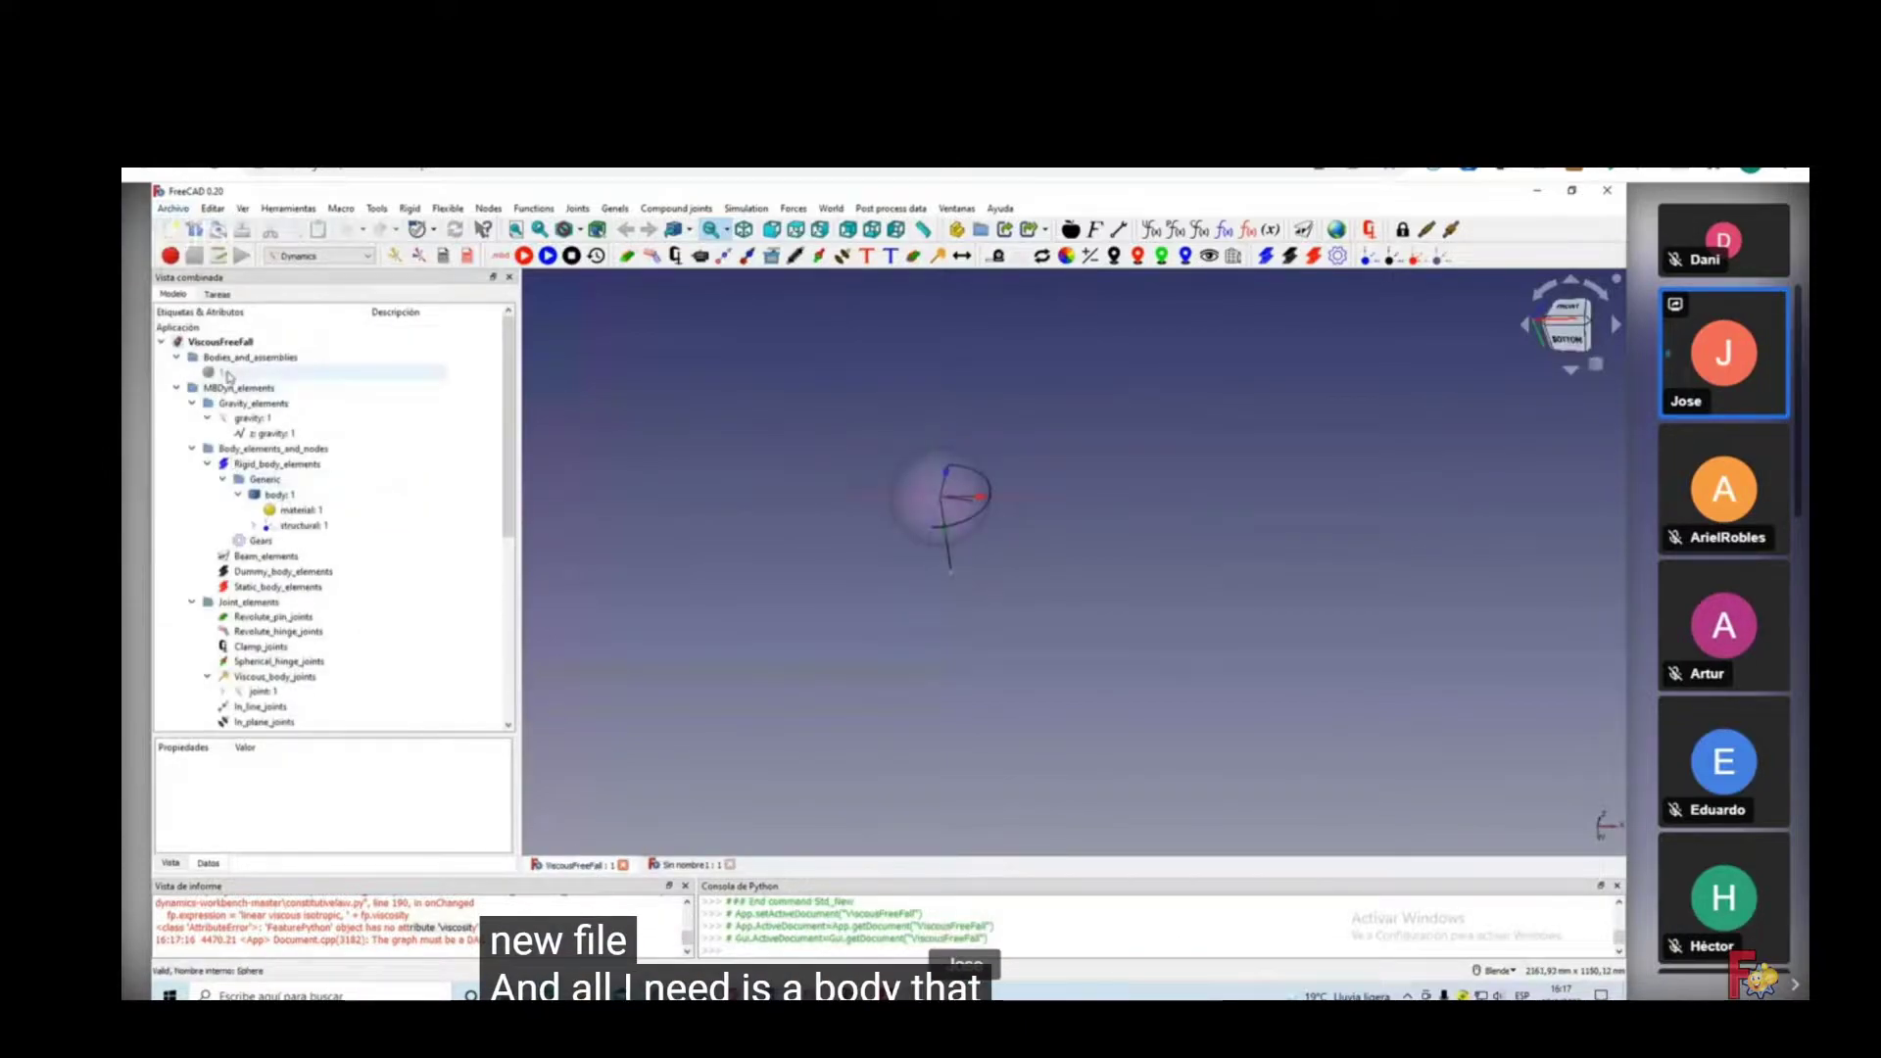
pyautogui.click(228, 375)
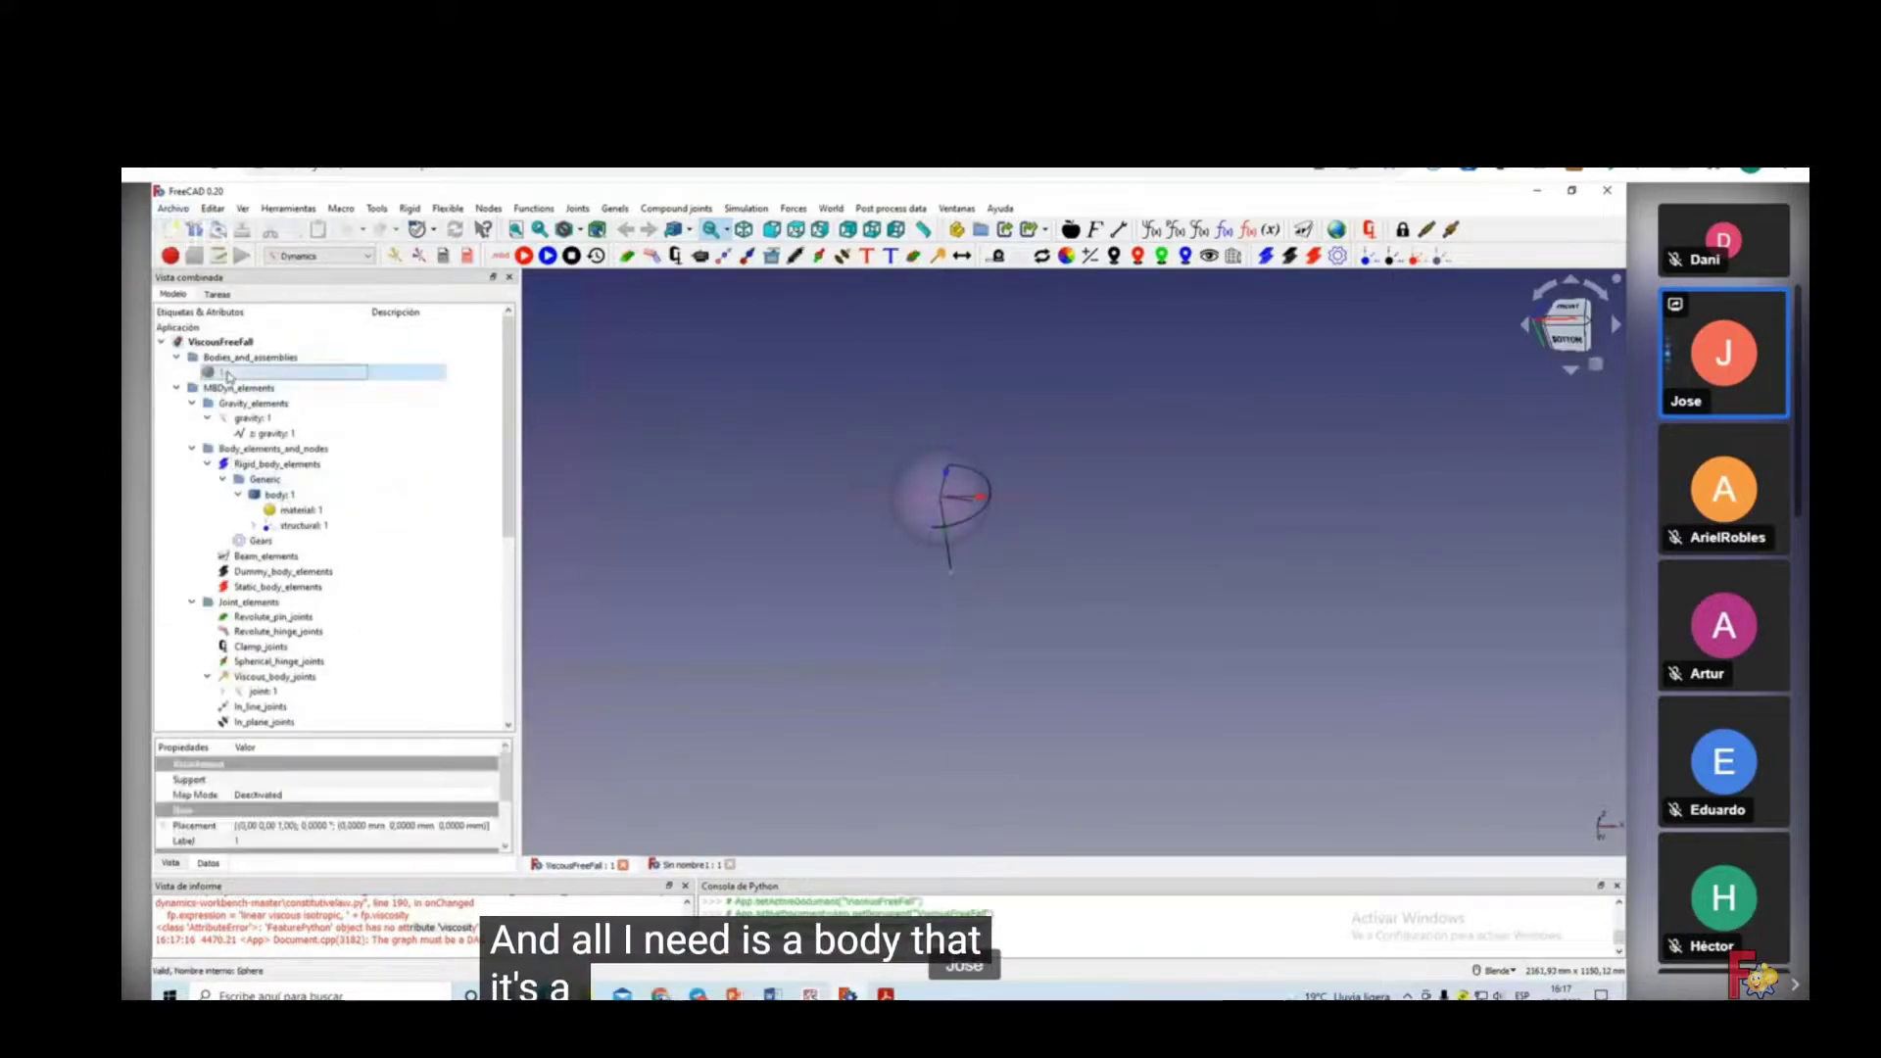
pyautogui.click(688, 865)
pyautogui.click(321, 256)
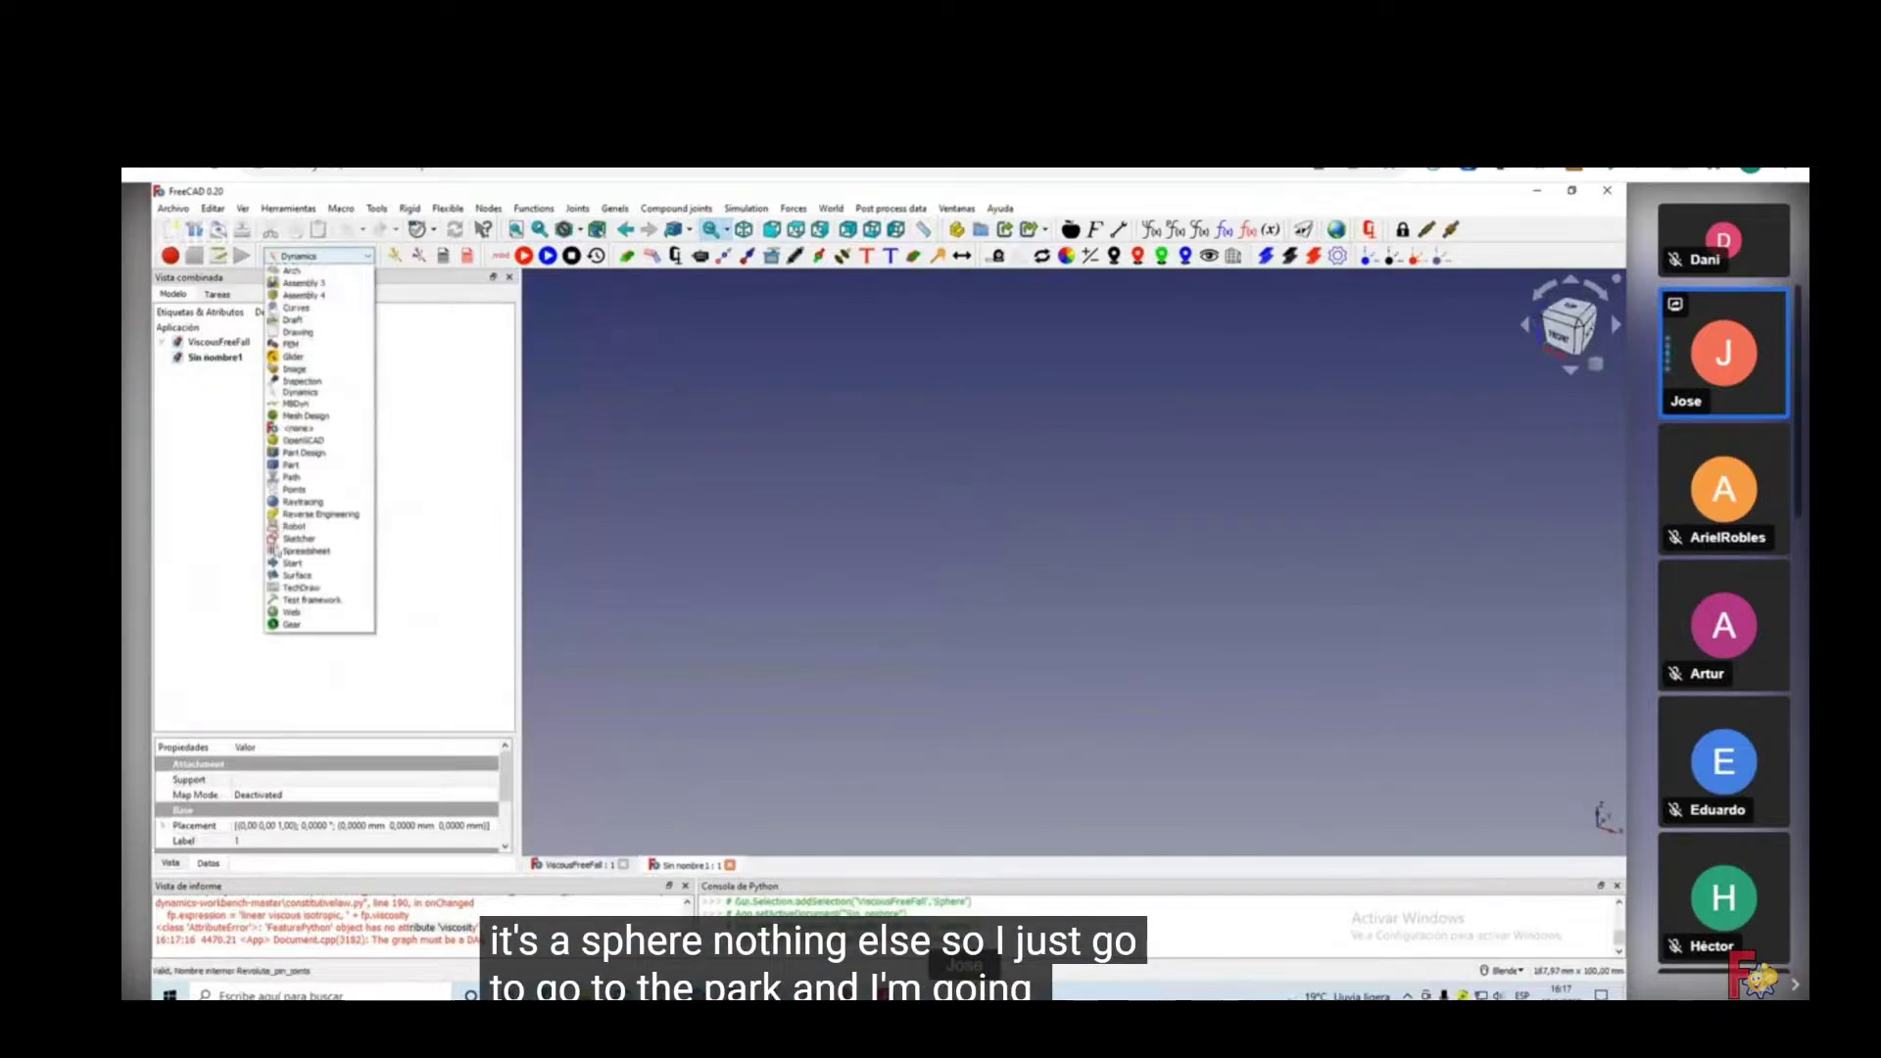
pyautogui.click(291, 464)
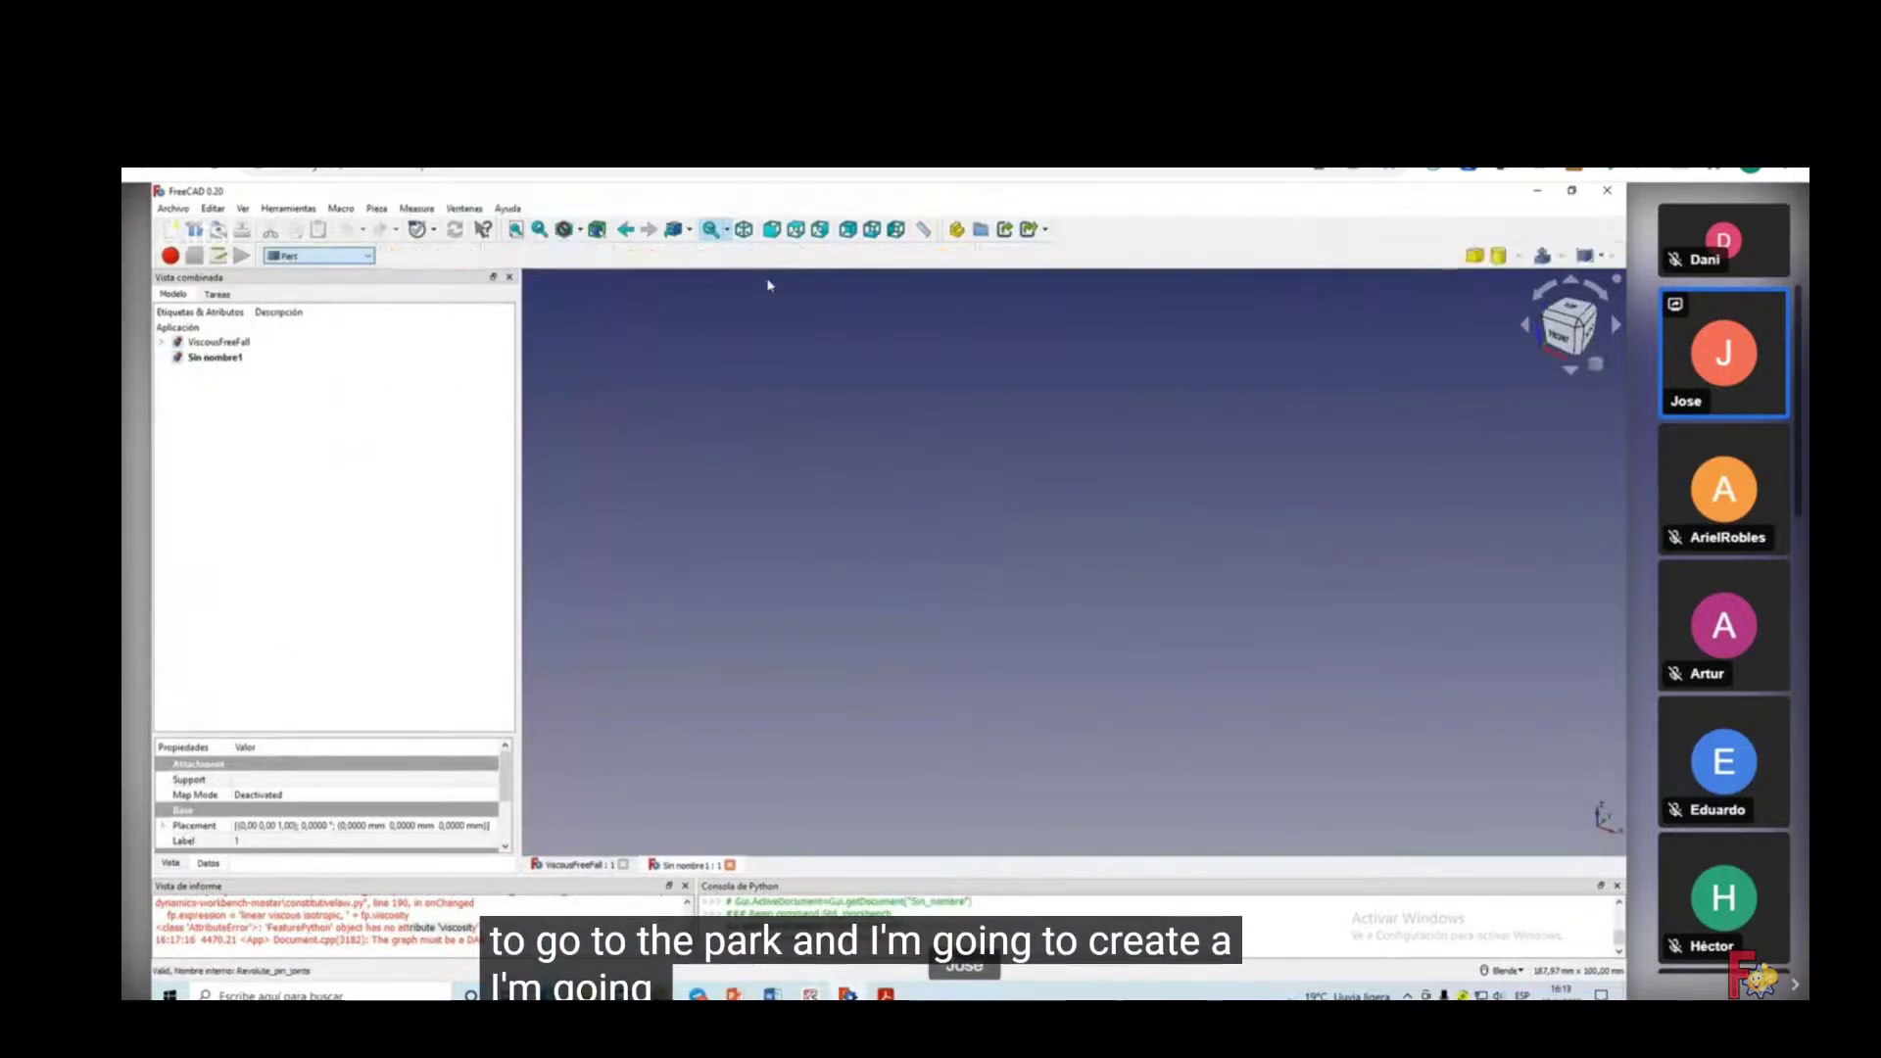
pyautogui.click(790, 230)
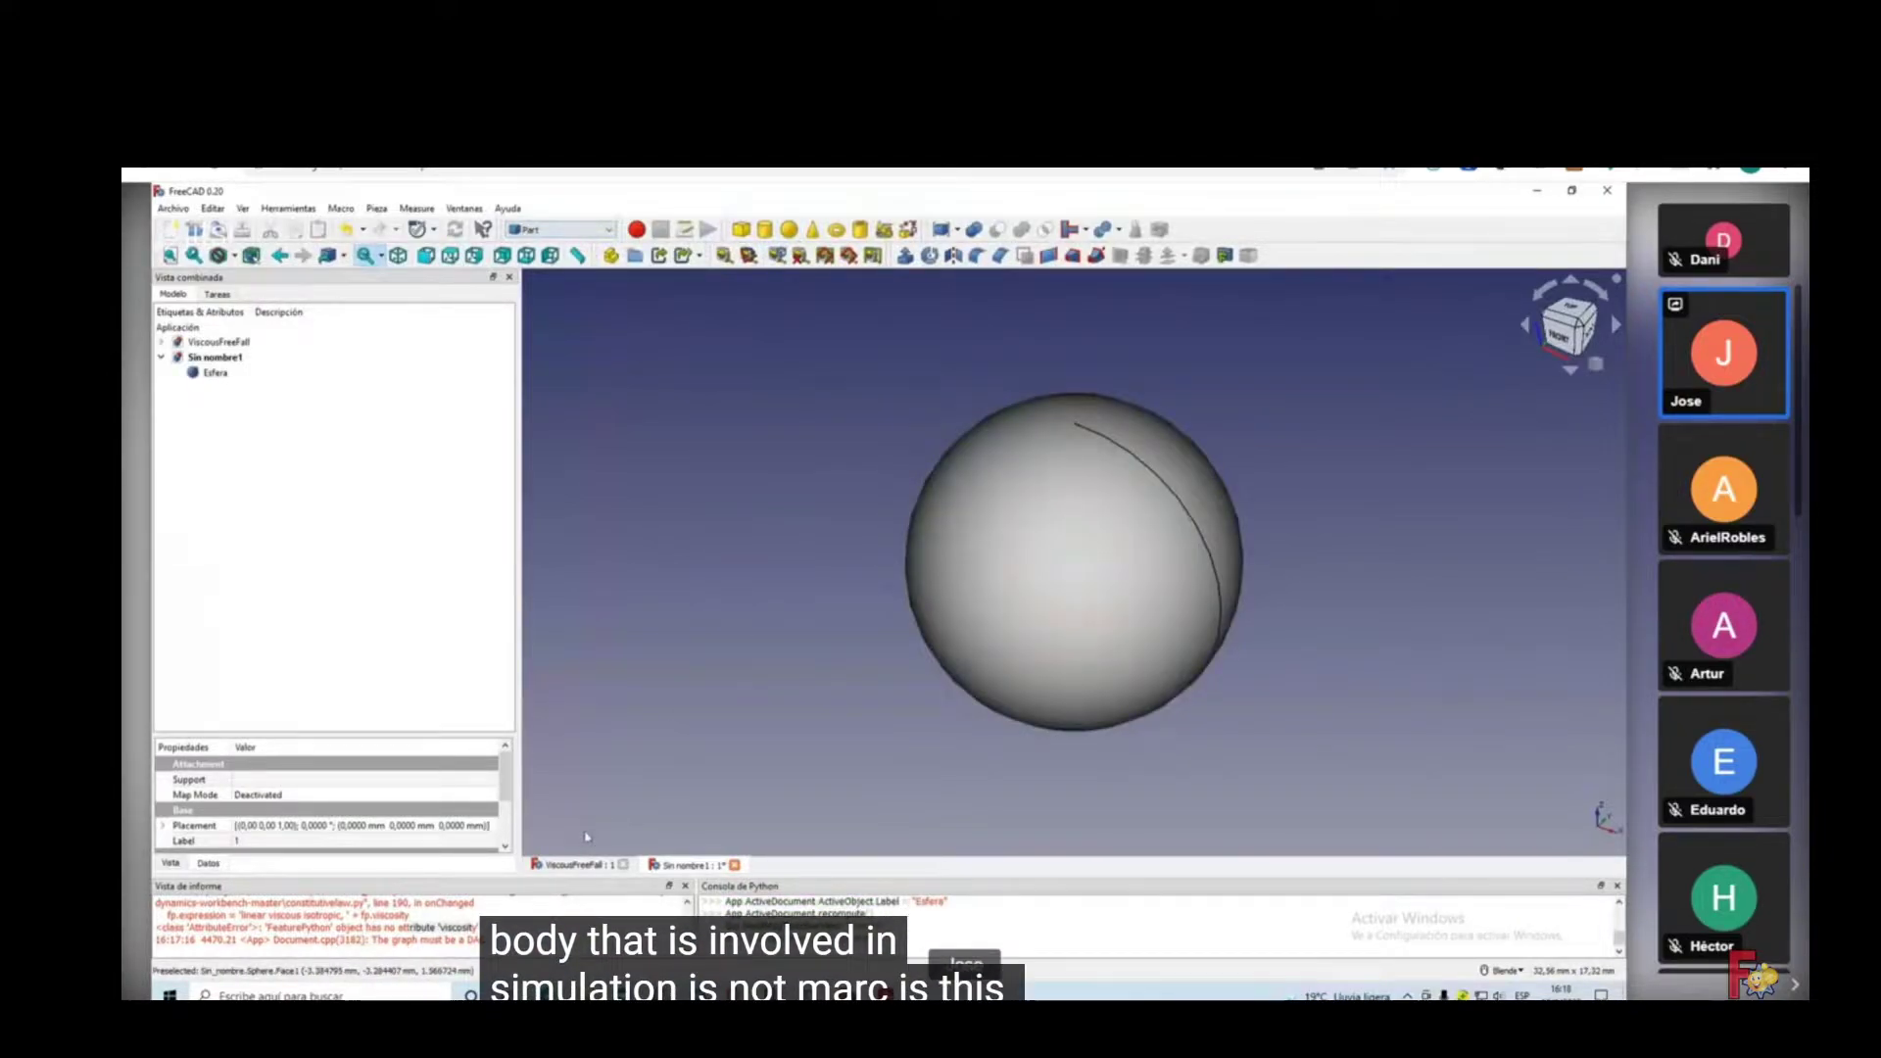
# Set the new sphere's Radius to 100 mm, matching the example's sphere, and fit it in view.
pyautogui.click(576, 865)
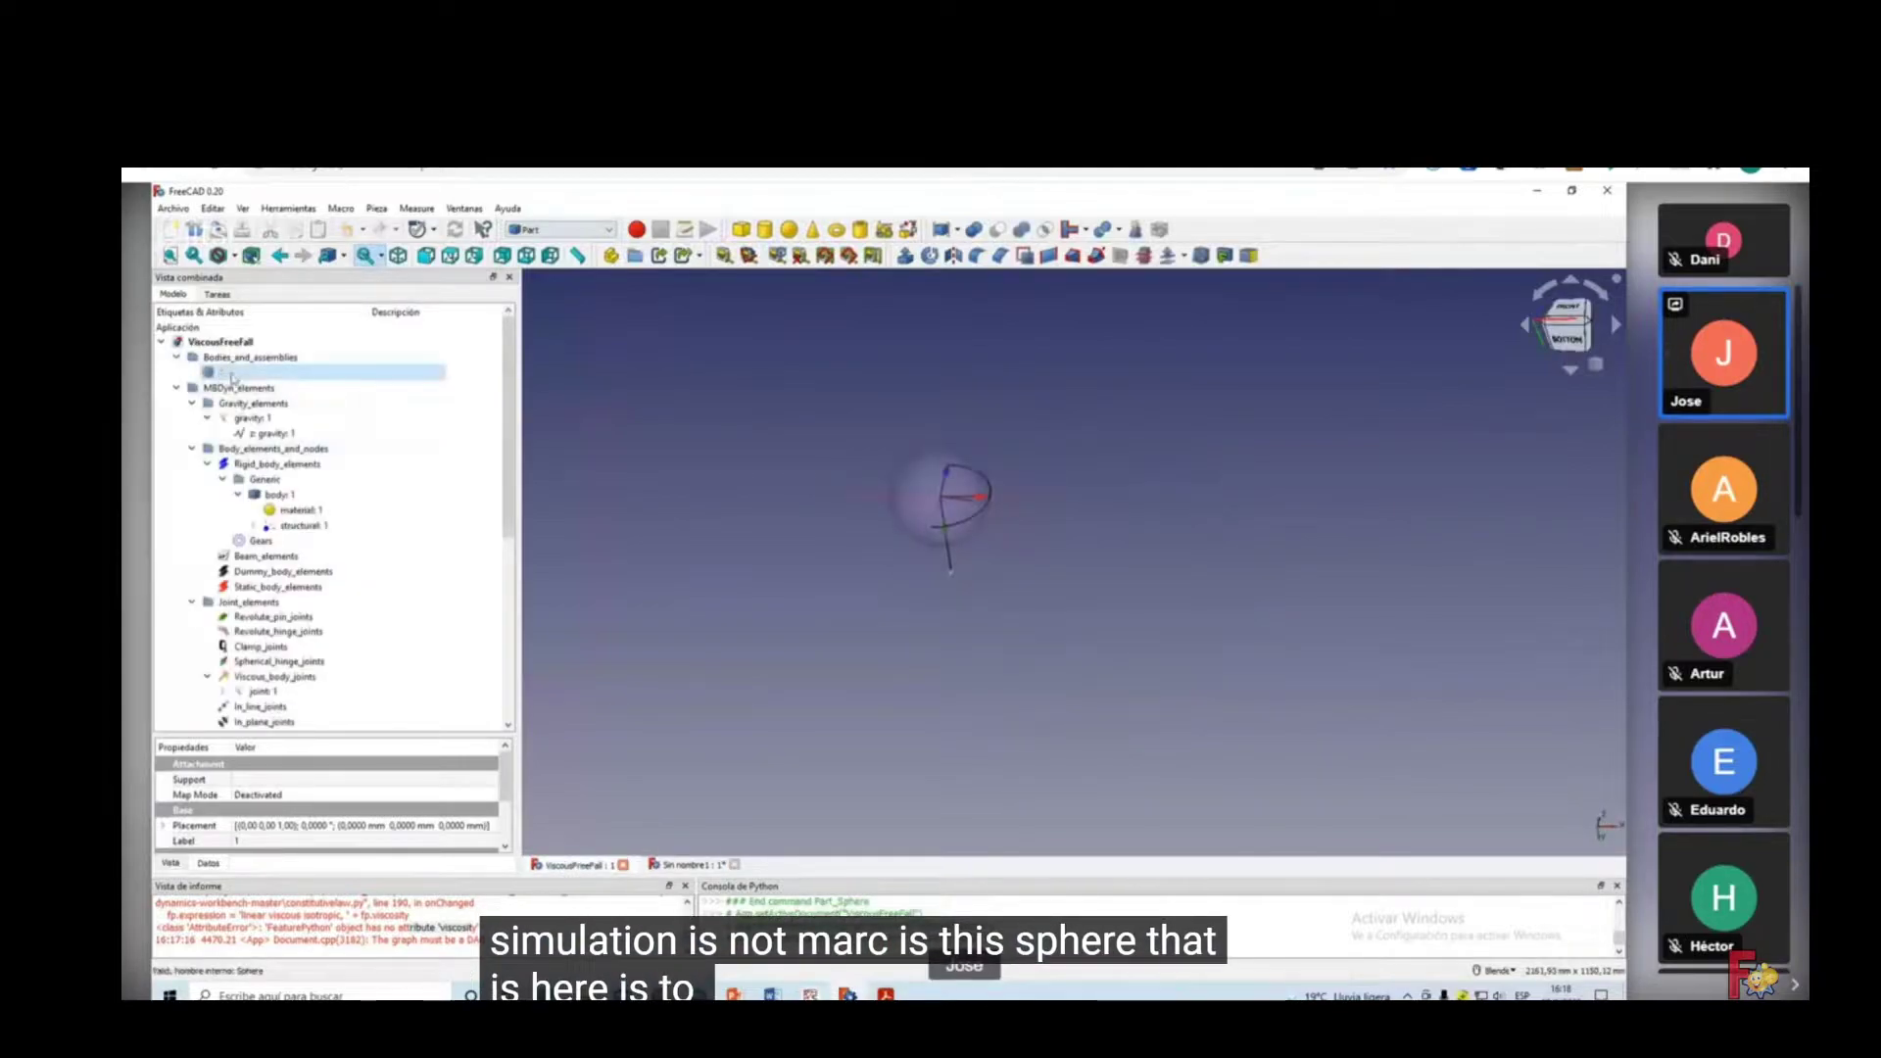
pyautogui.moveTo(421, 735); pyautogui.dragTo(438, 623)
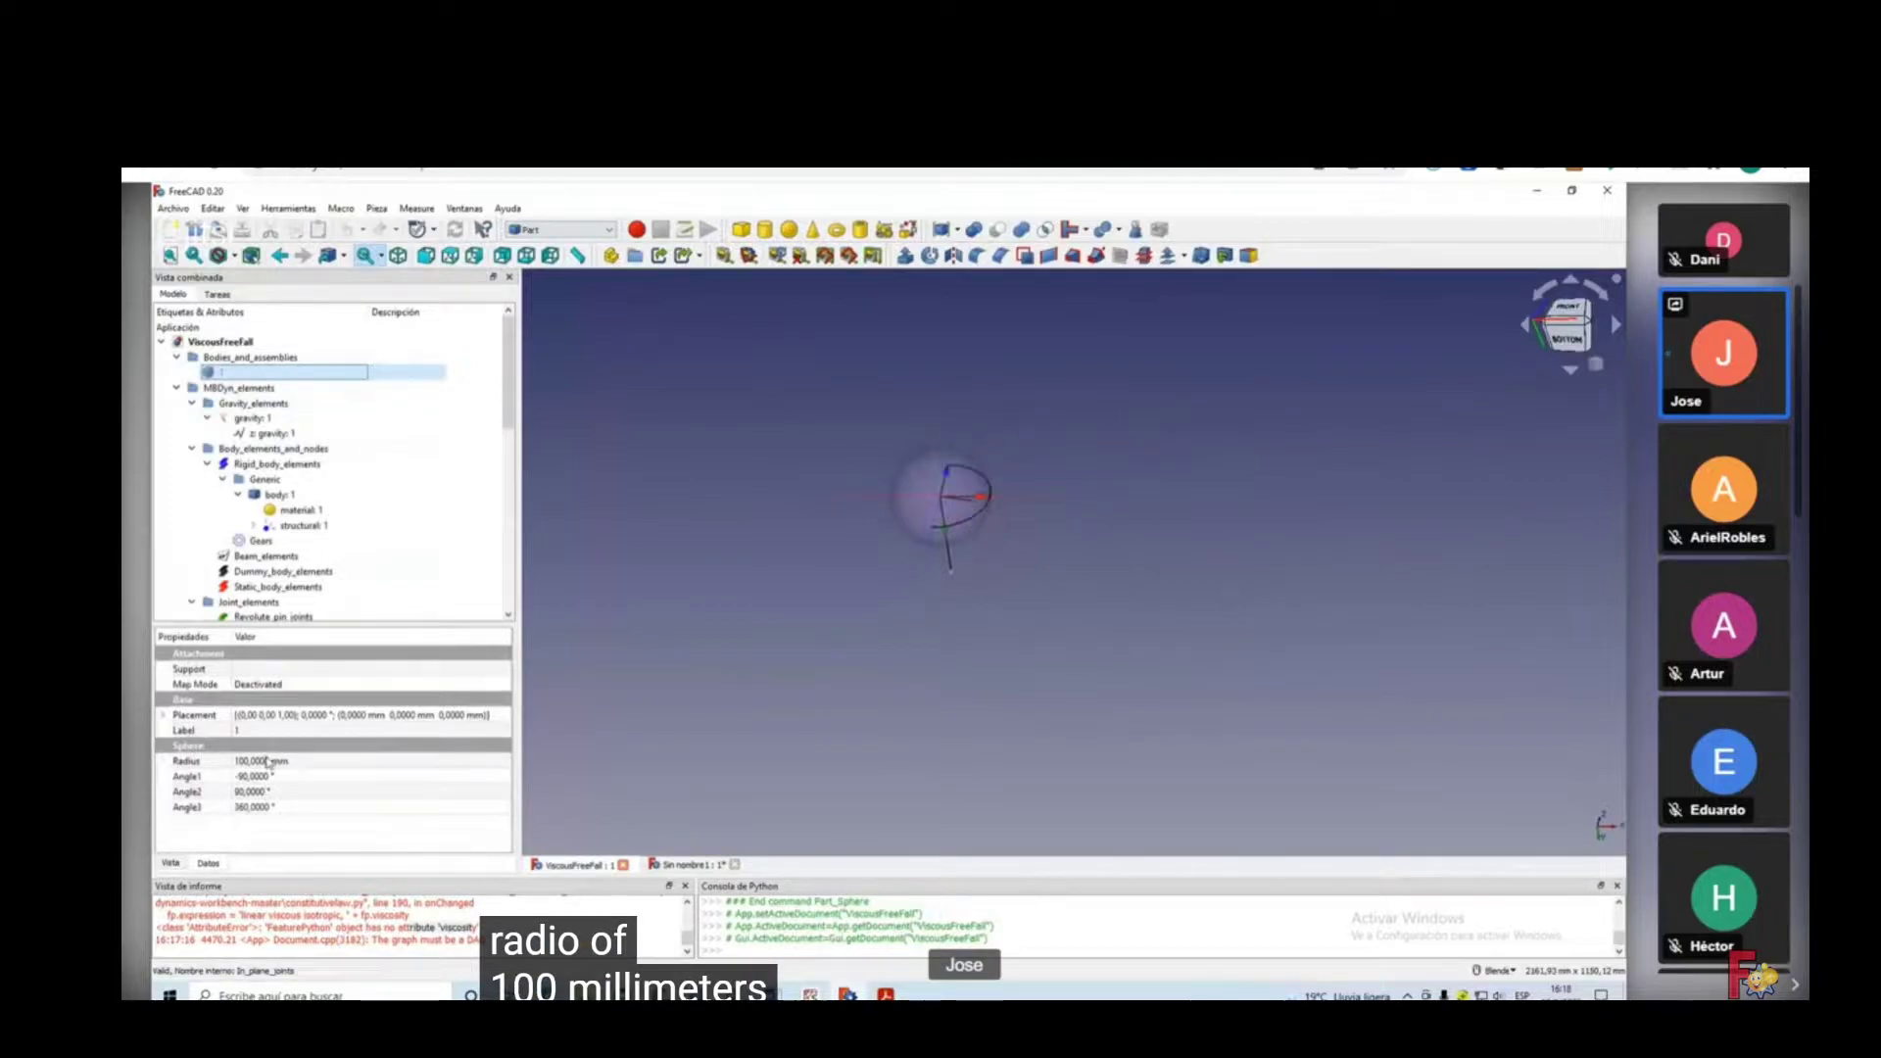
pyautogui.click(691, 865)
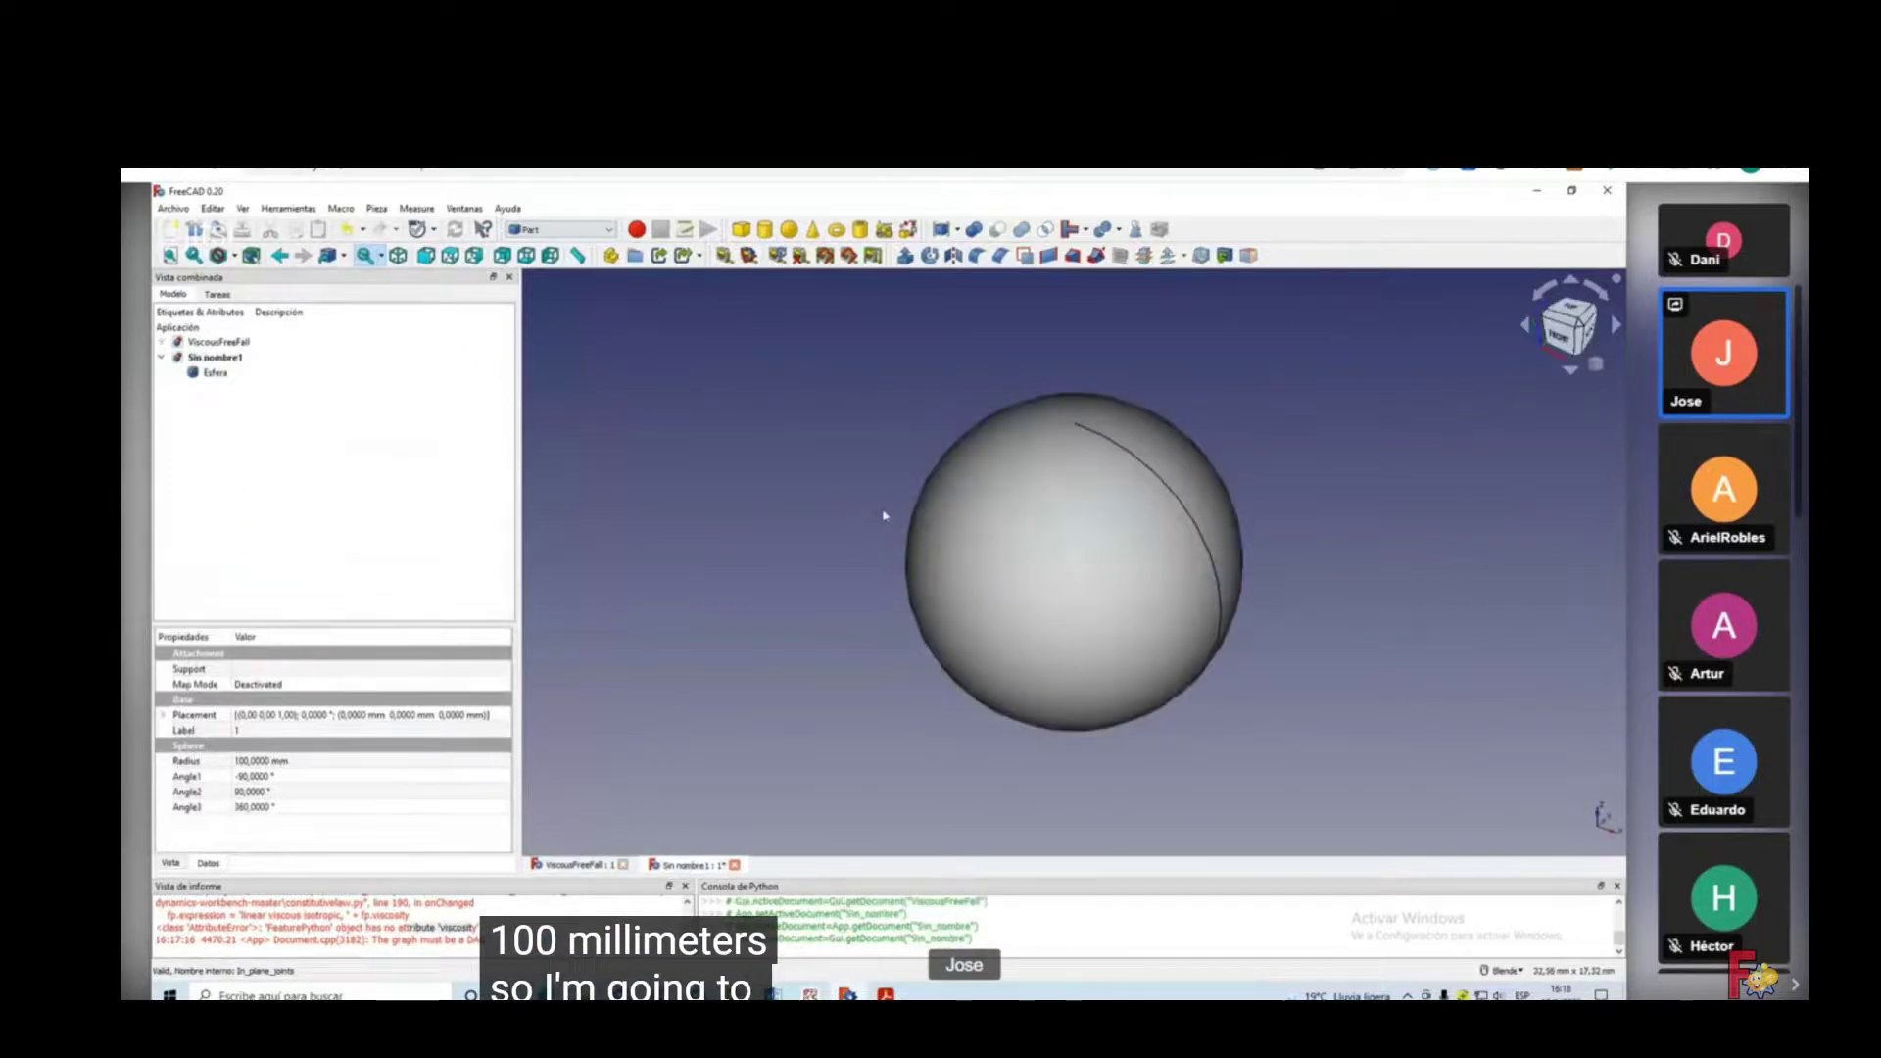
pyautogui.click(215, 373)
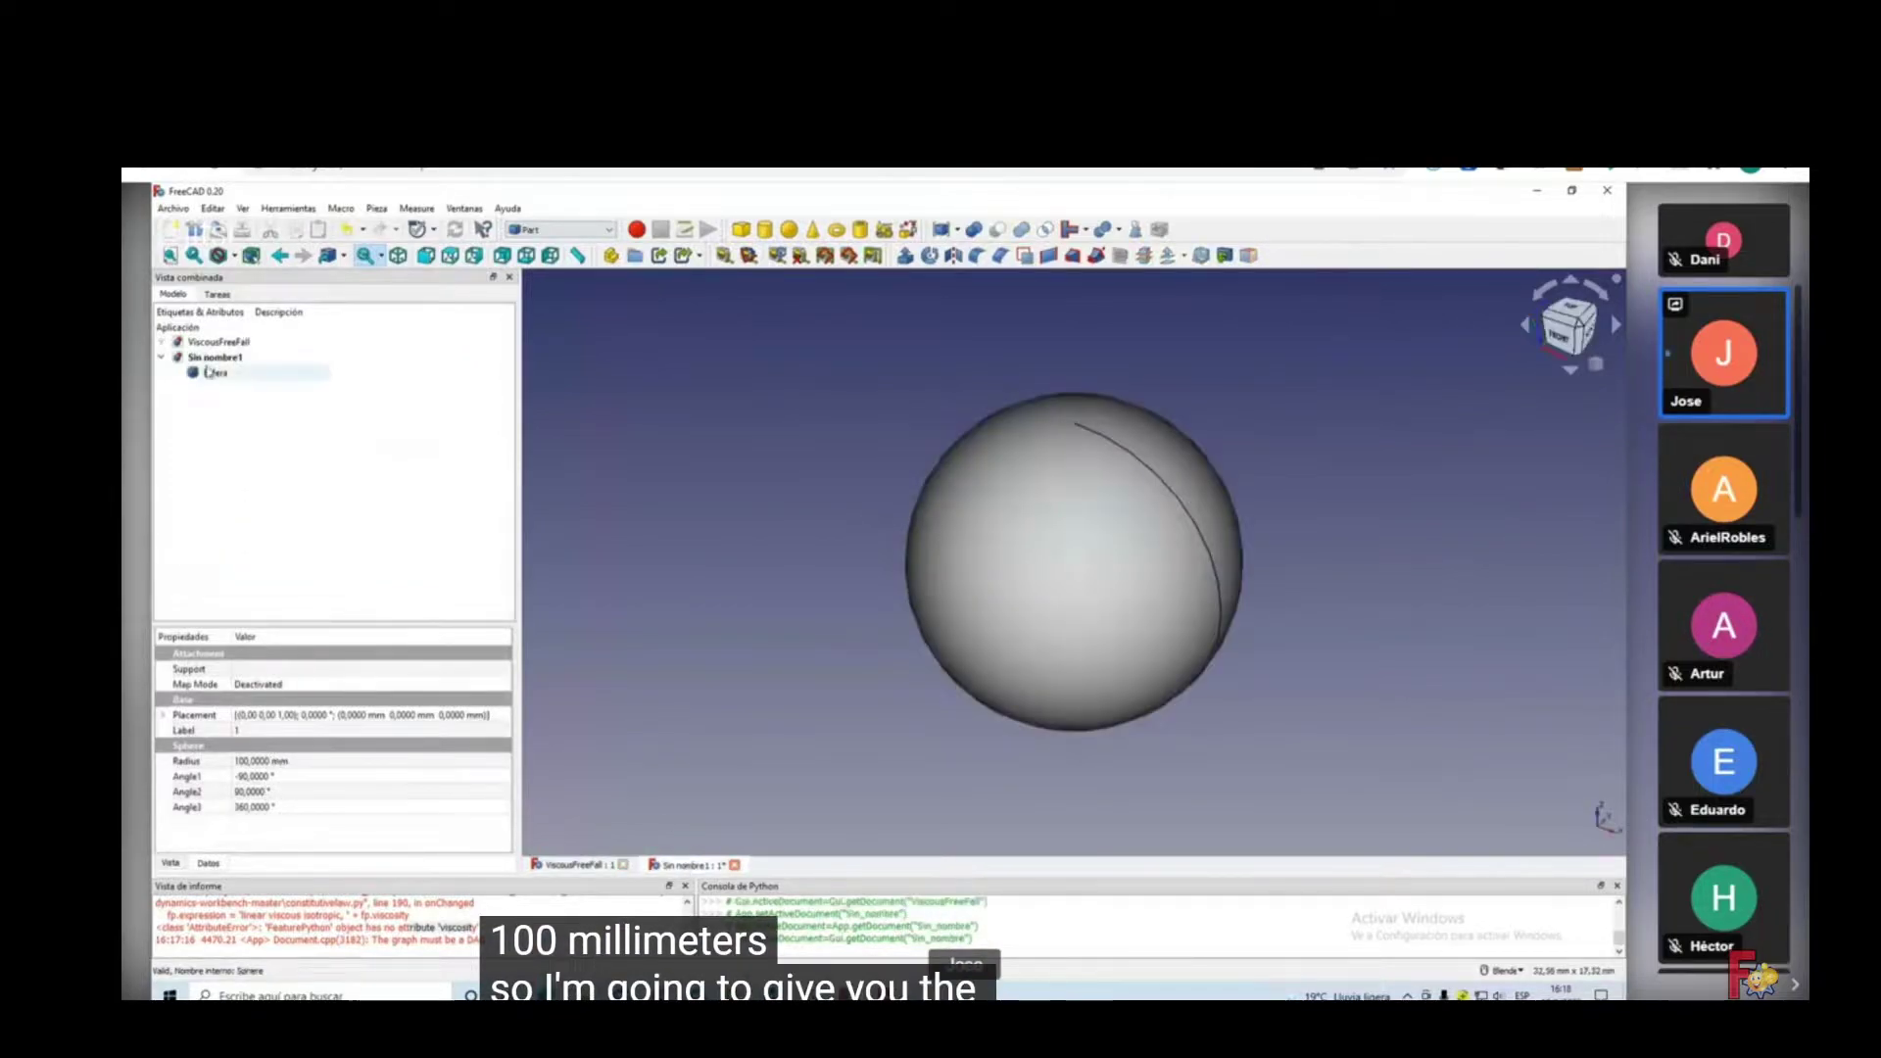
pyautogui.click(247, 763)
pyautogui.write('100')
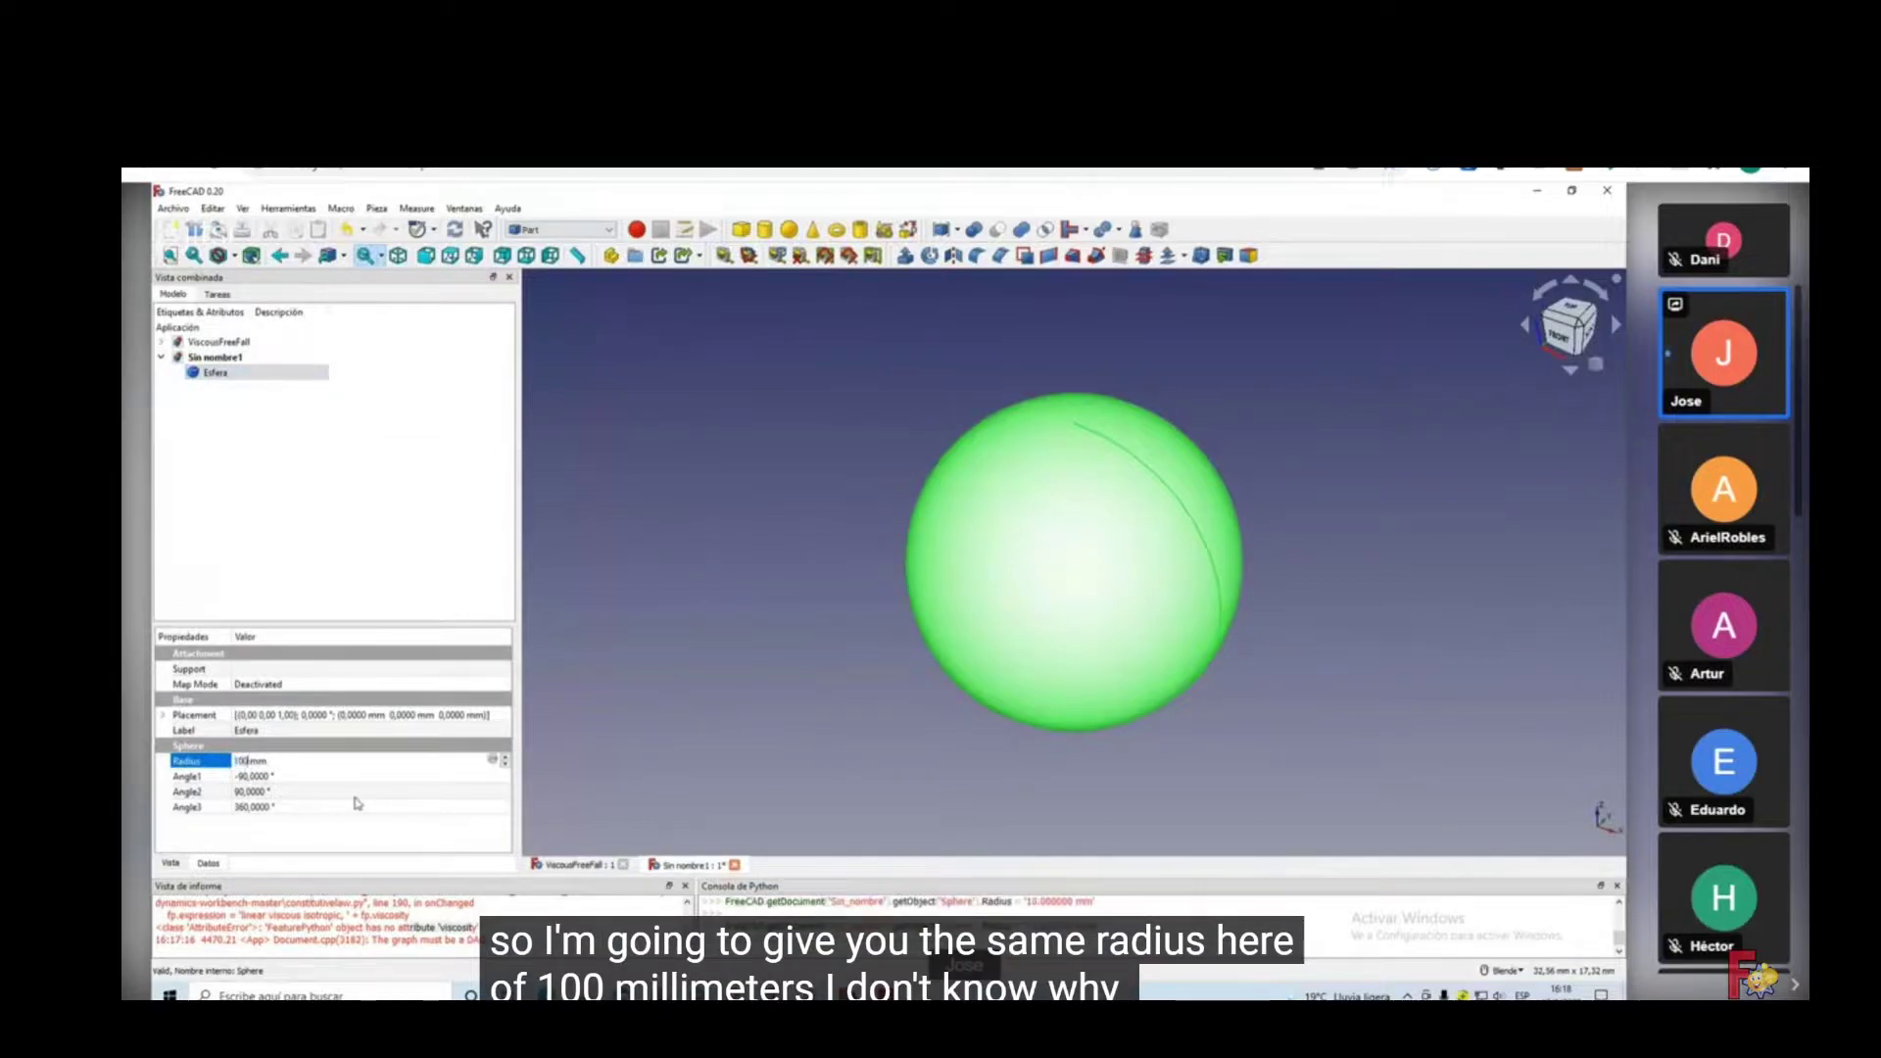
pyautogui.press('Return')
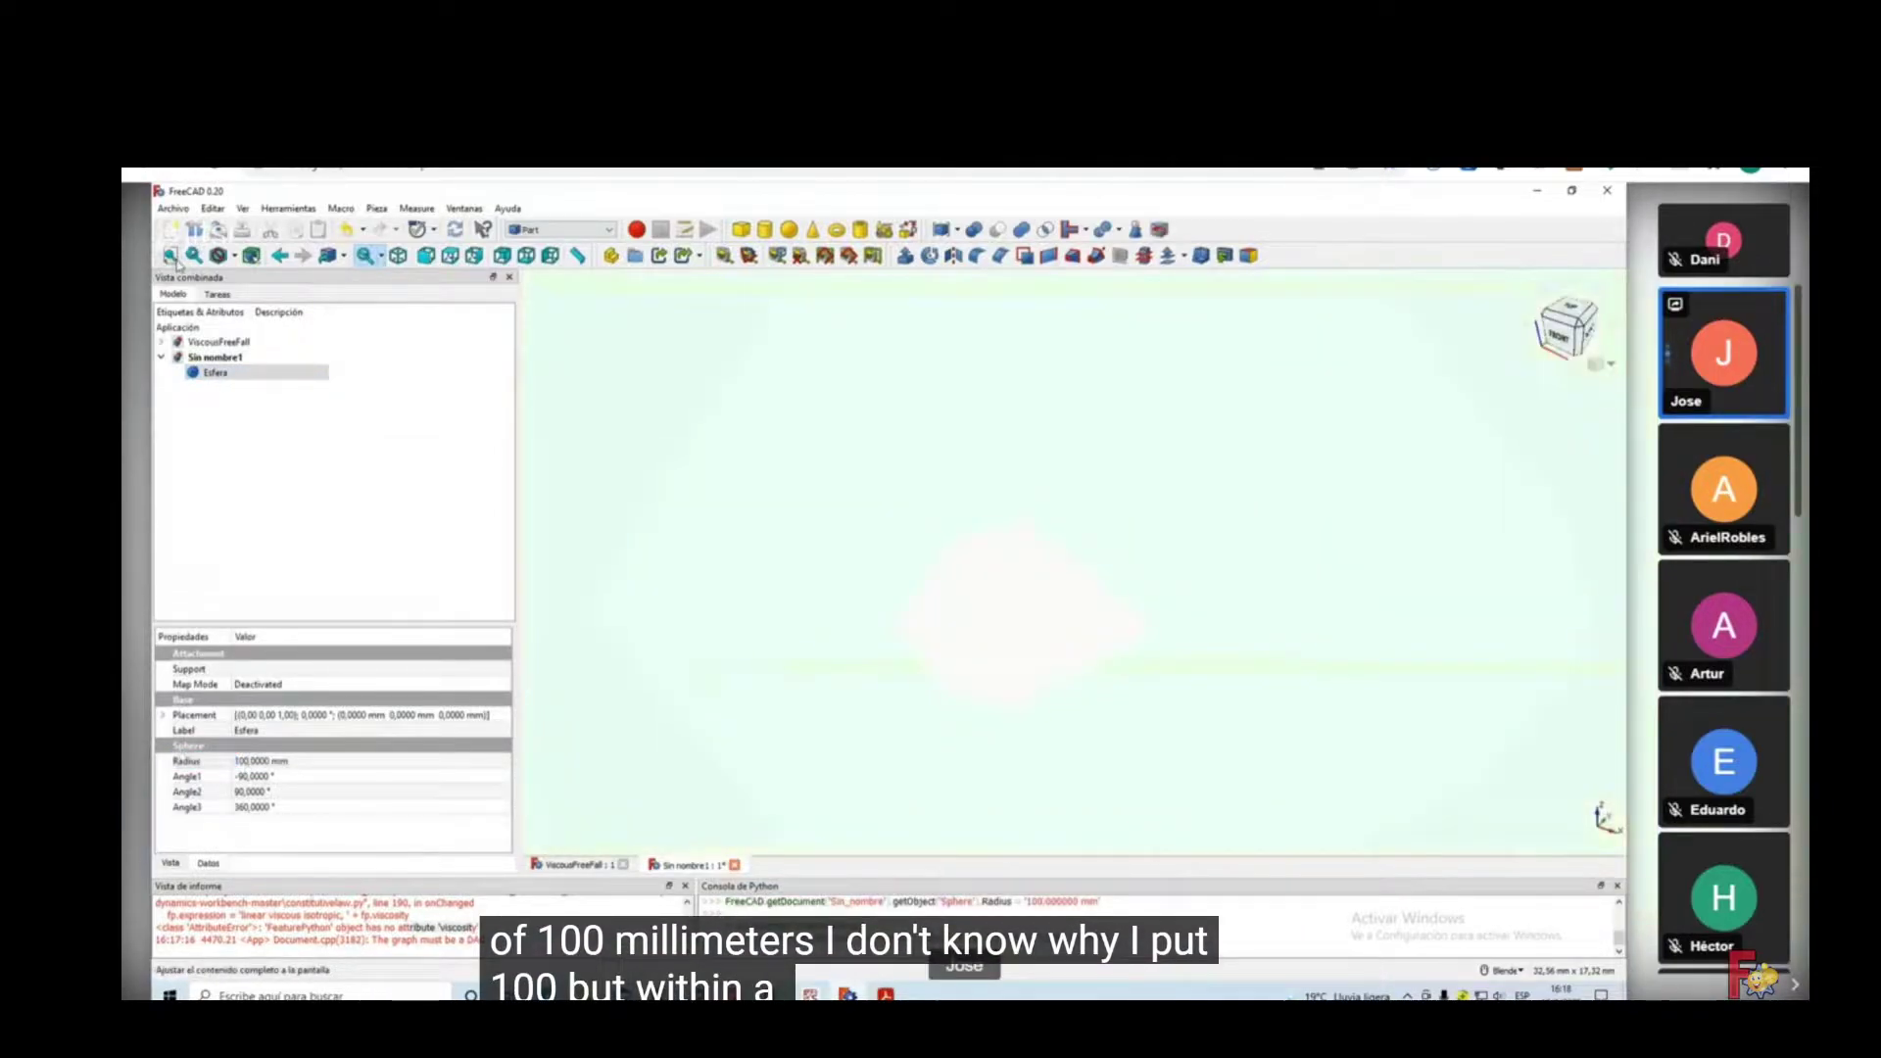
pyautogui.click(171, 256)
# Compare the new 100 mm sphere against the ViscousFreeFall example sphere.
pyautogui.click(579, 866)
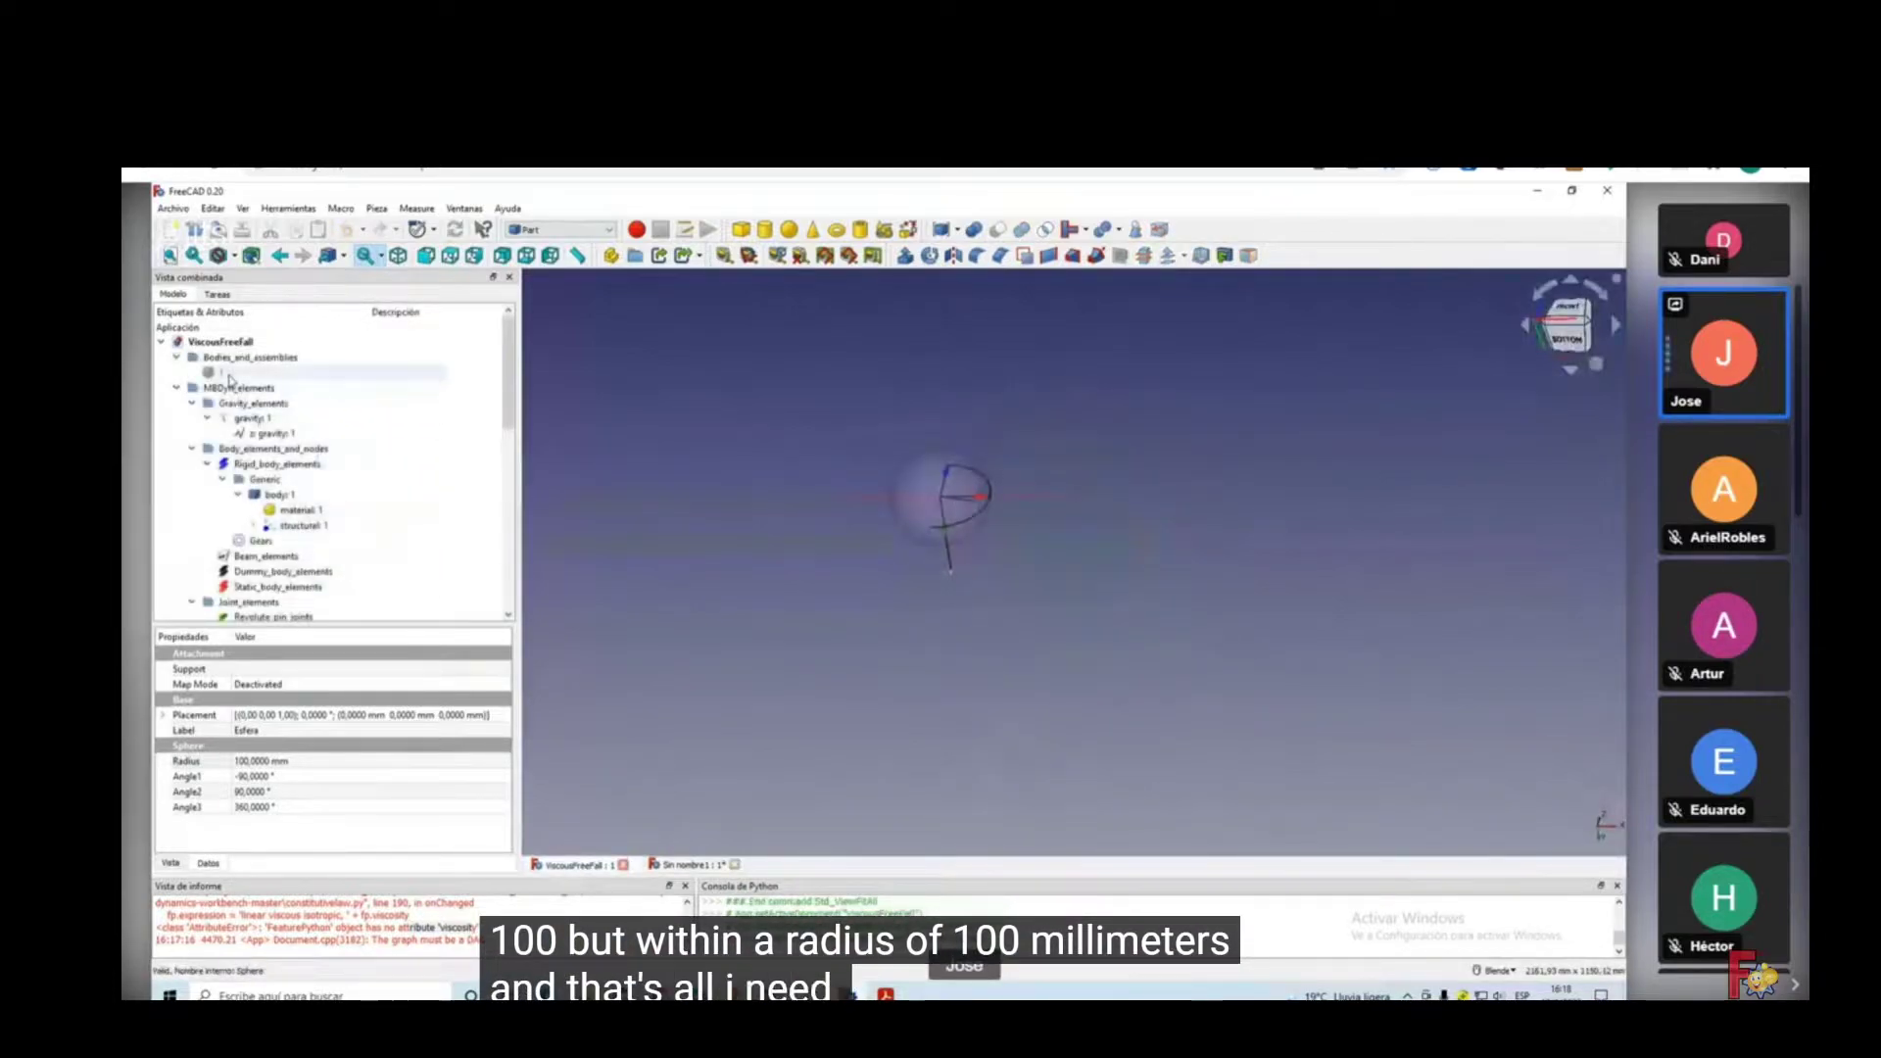
pyautogui.click(686, 865)
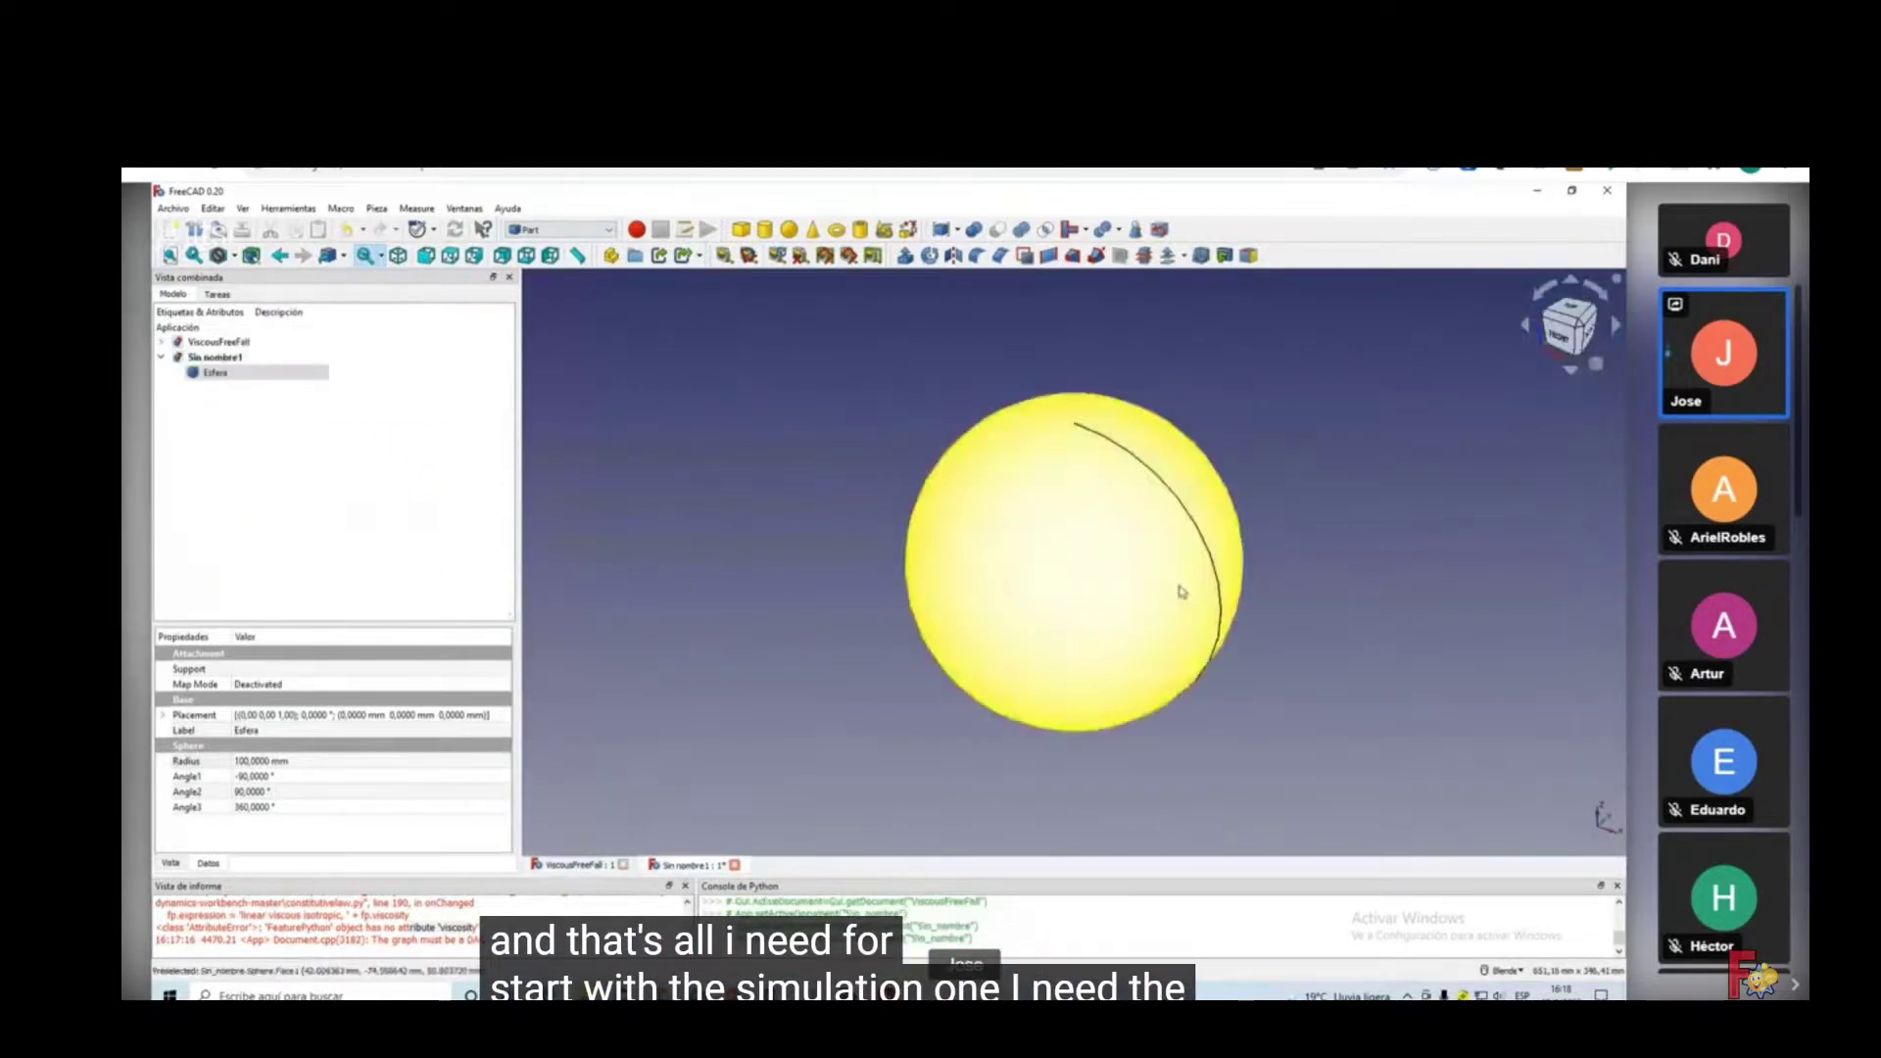
pyautogui.scroll(-4, 1159, 588)
pyautogui.click(1247, 637)
pyautogui.scroll(-2, 1067, 614)
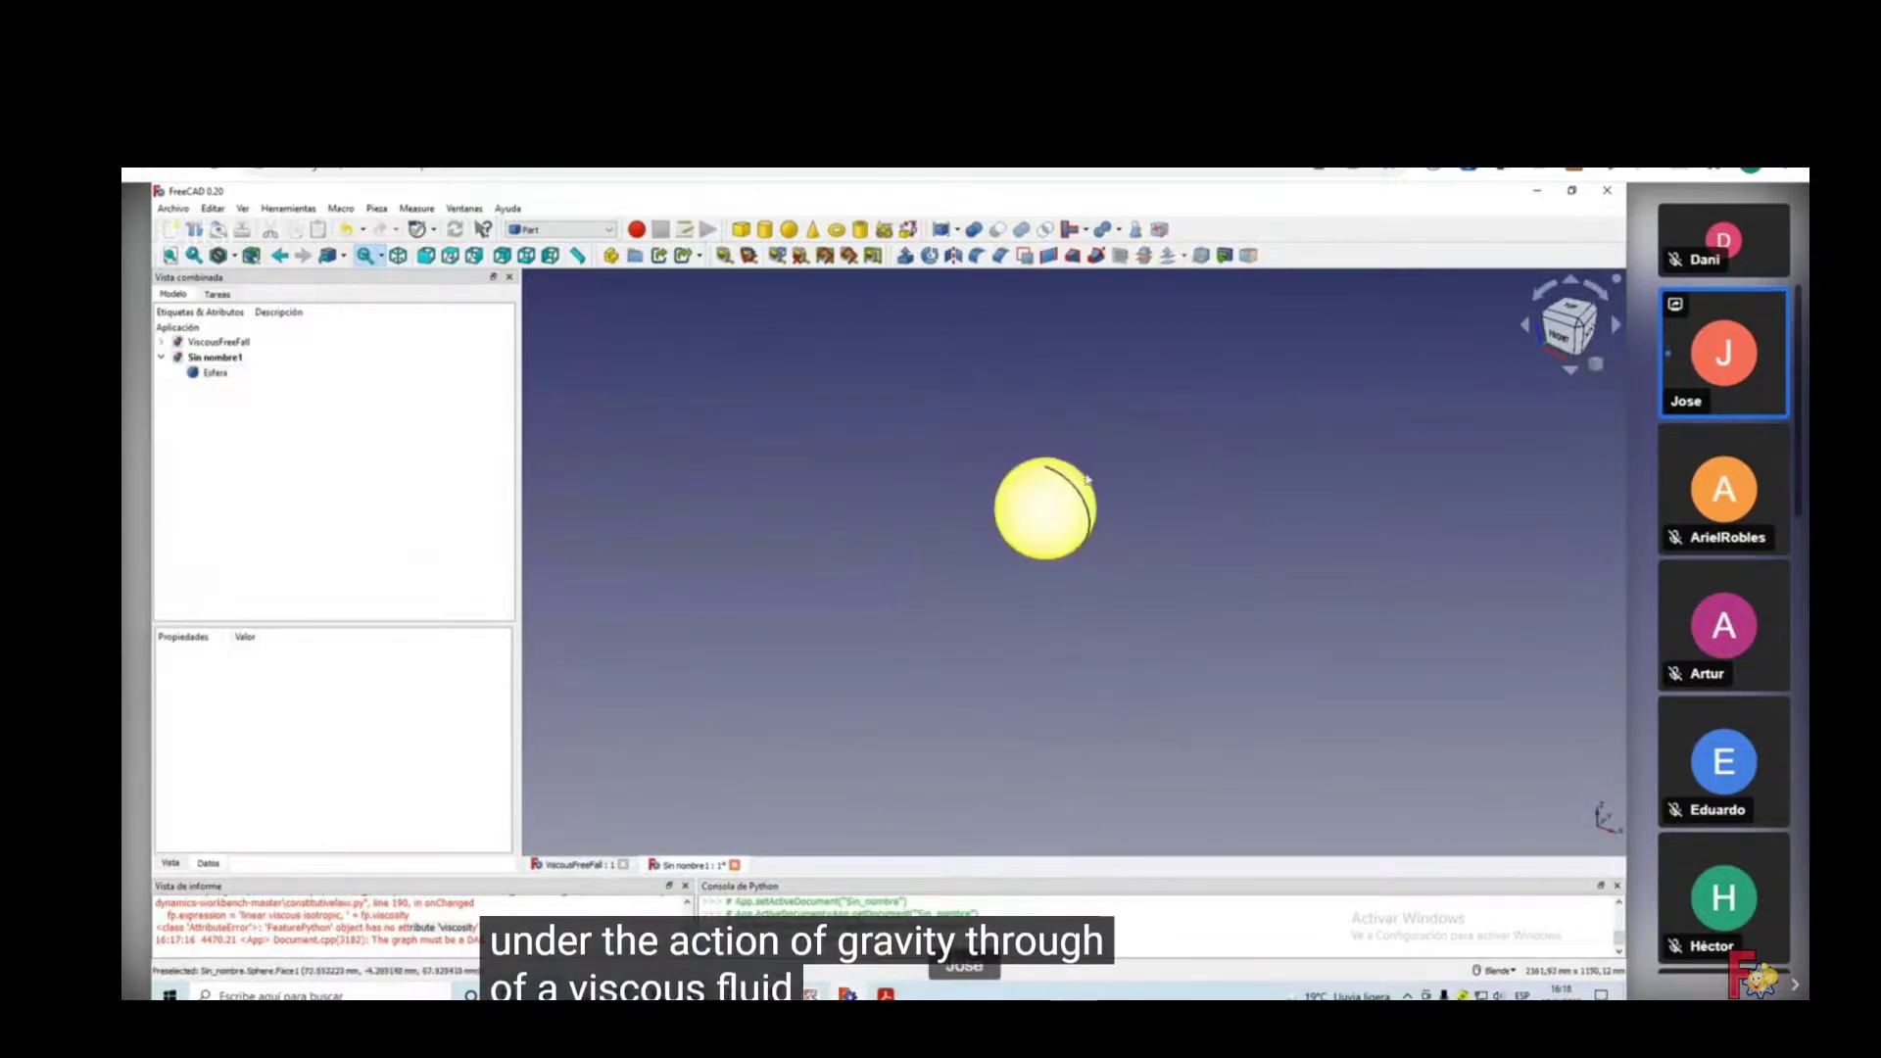
pyautogui.click(581, 867)
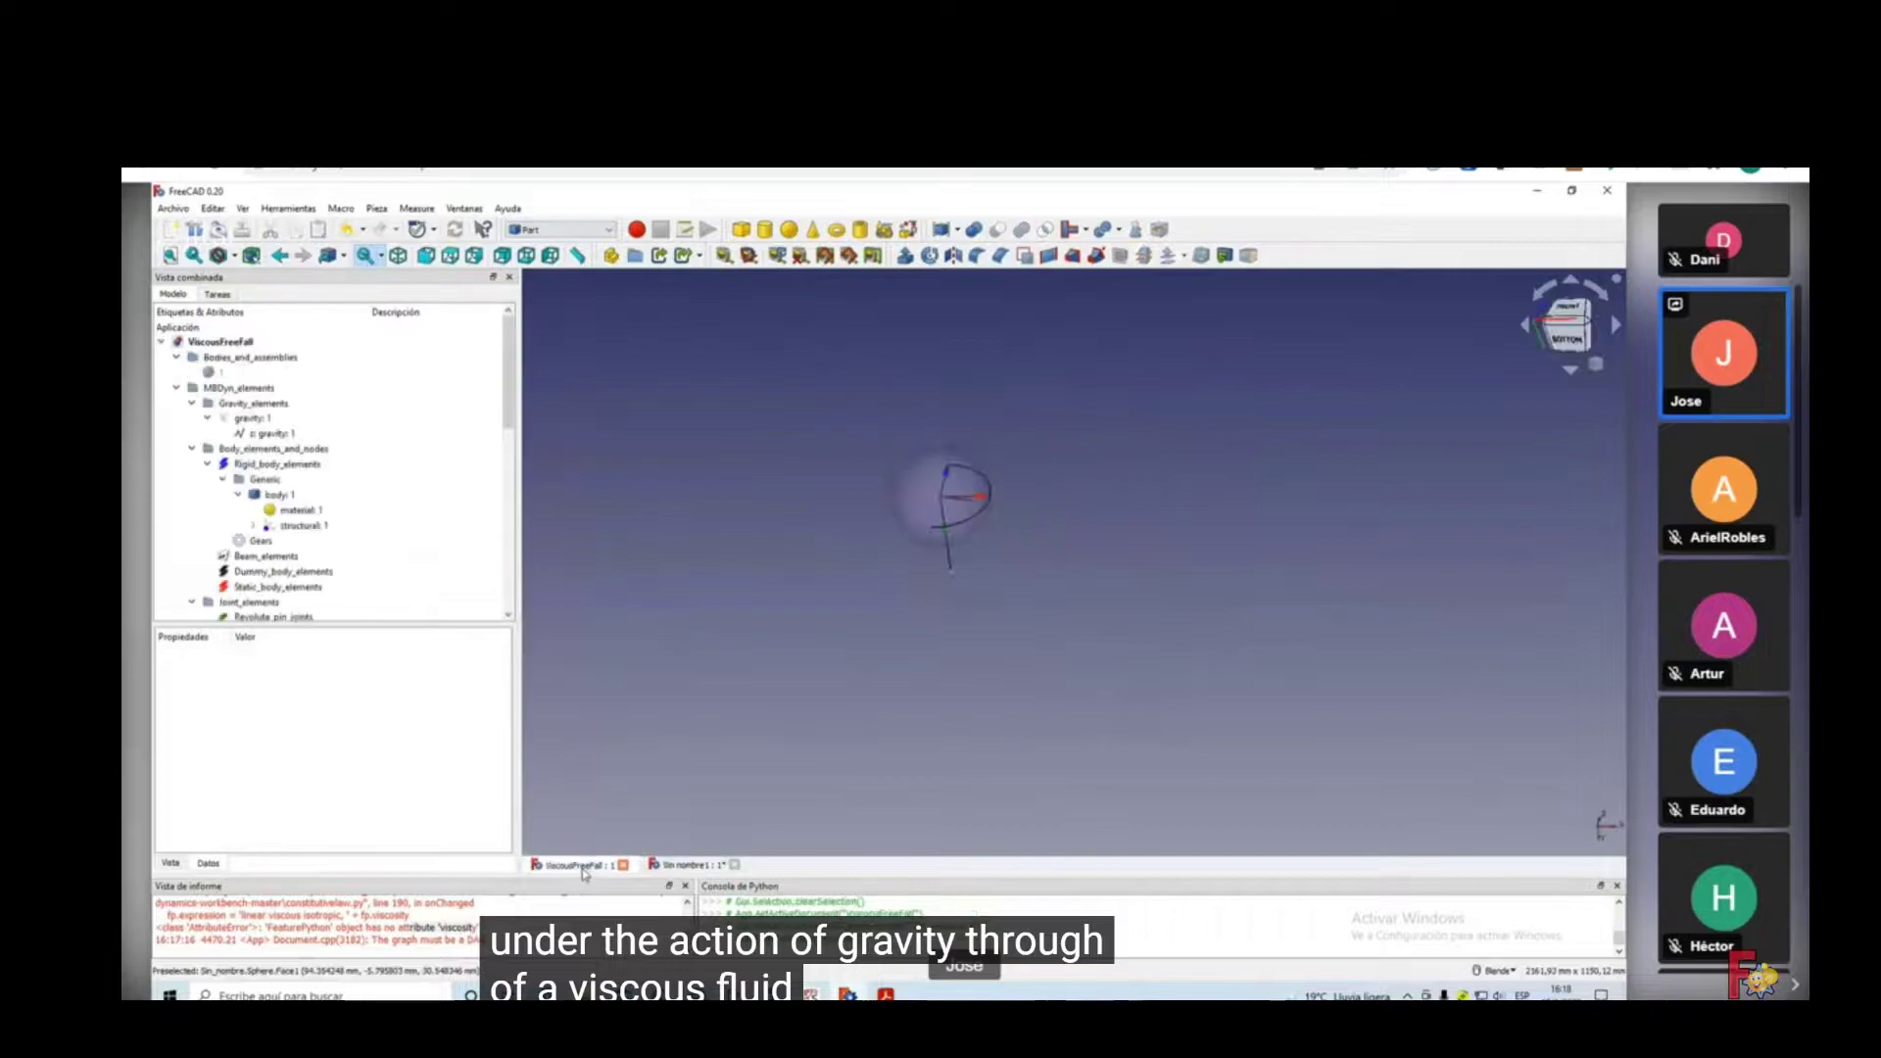
# Activate the Dynamics workbench on the Sin nombre1 sphere document.
pyautogui.click(678, 862)
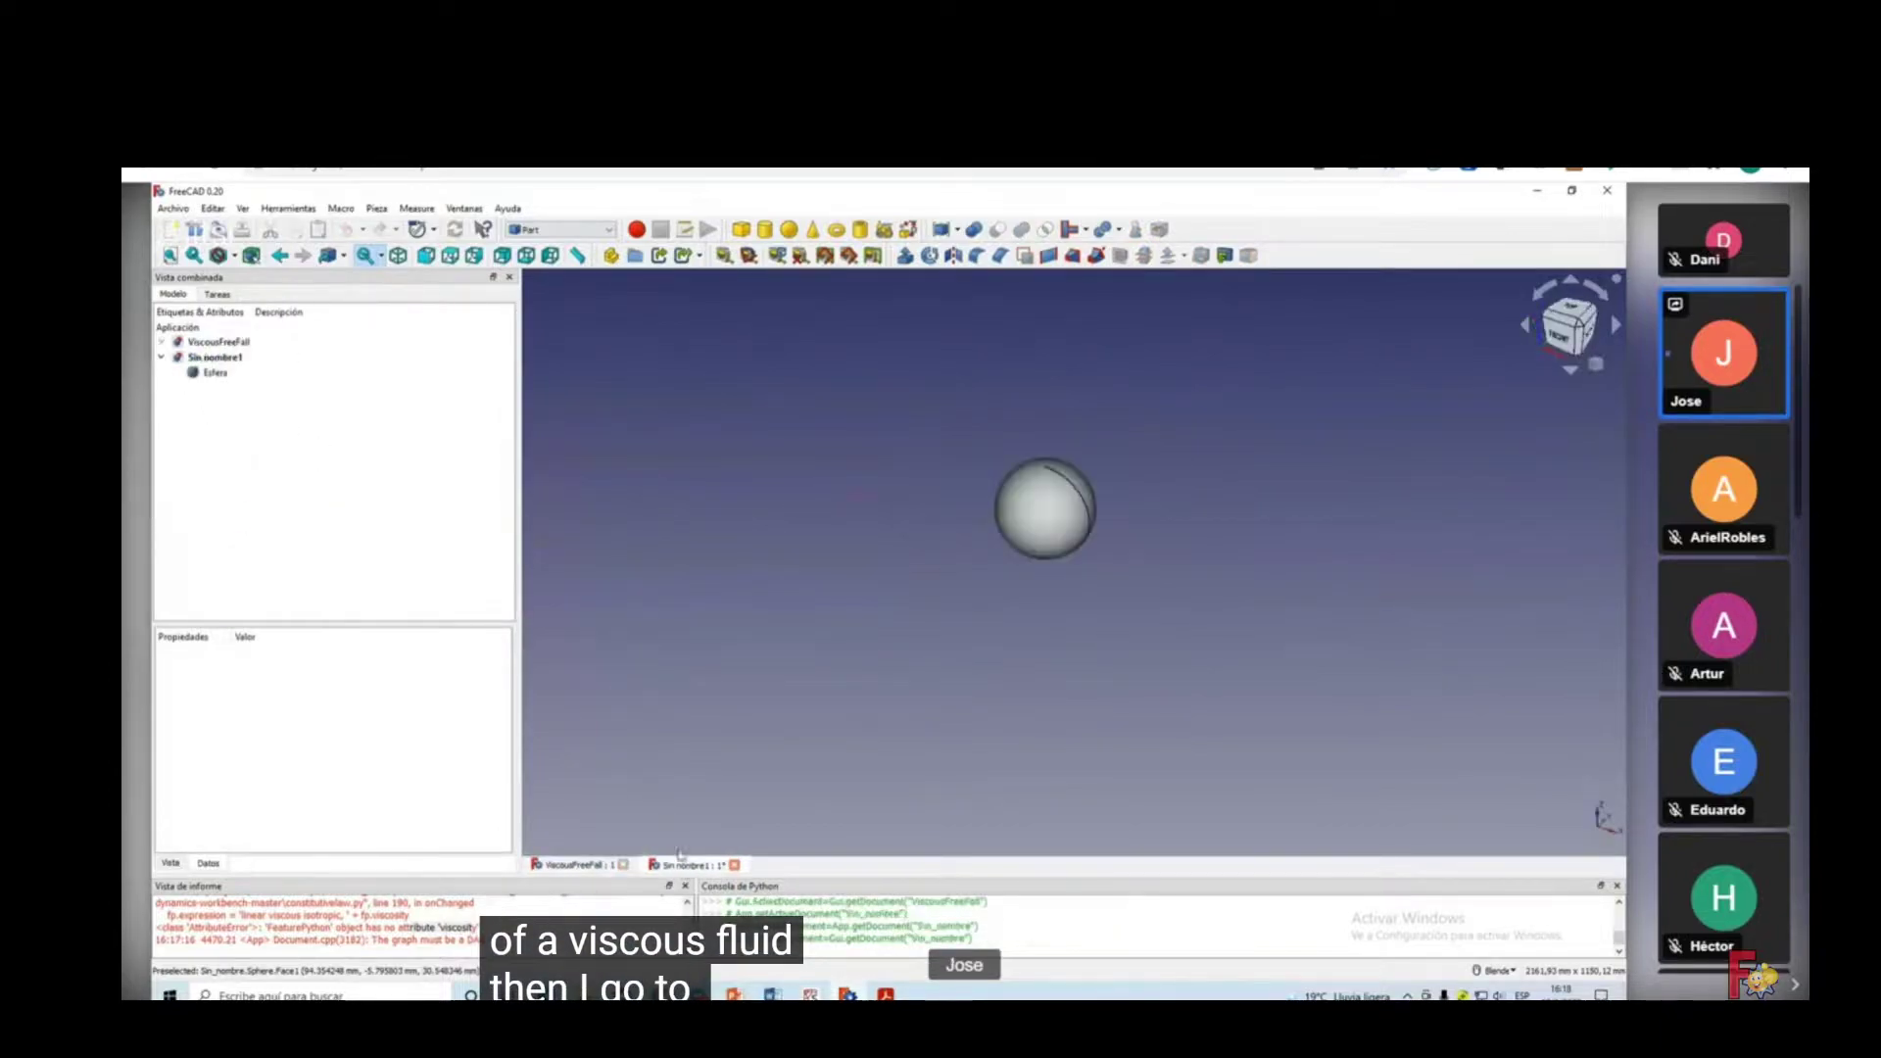
pyautogui.click(560, 229)
pyautogui.click(589, 372)
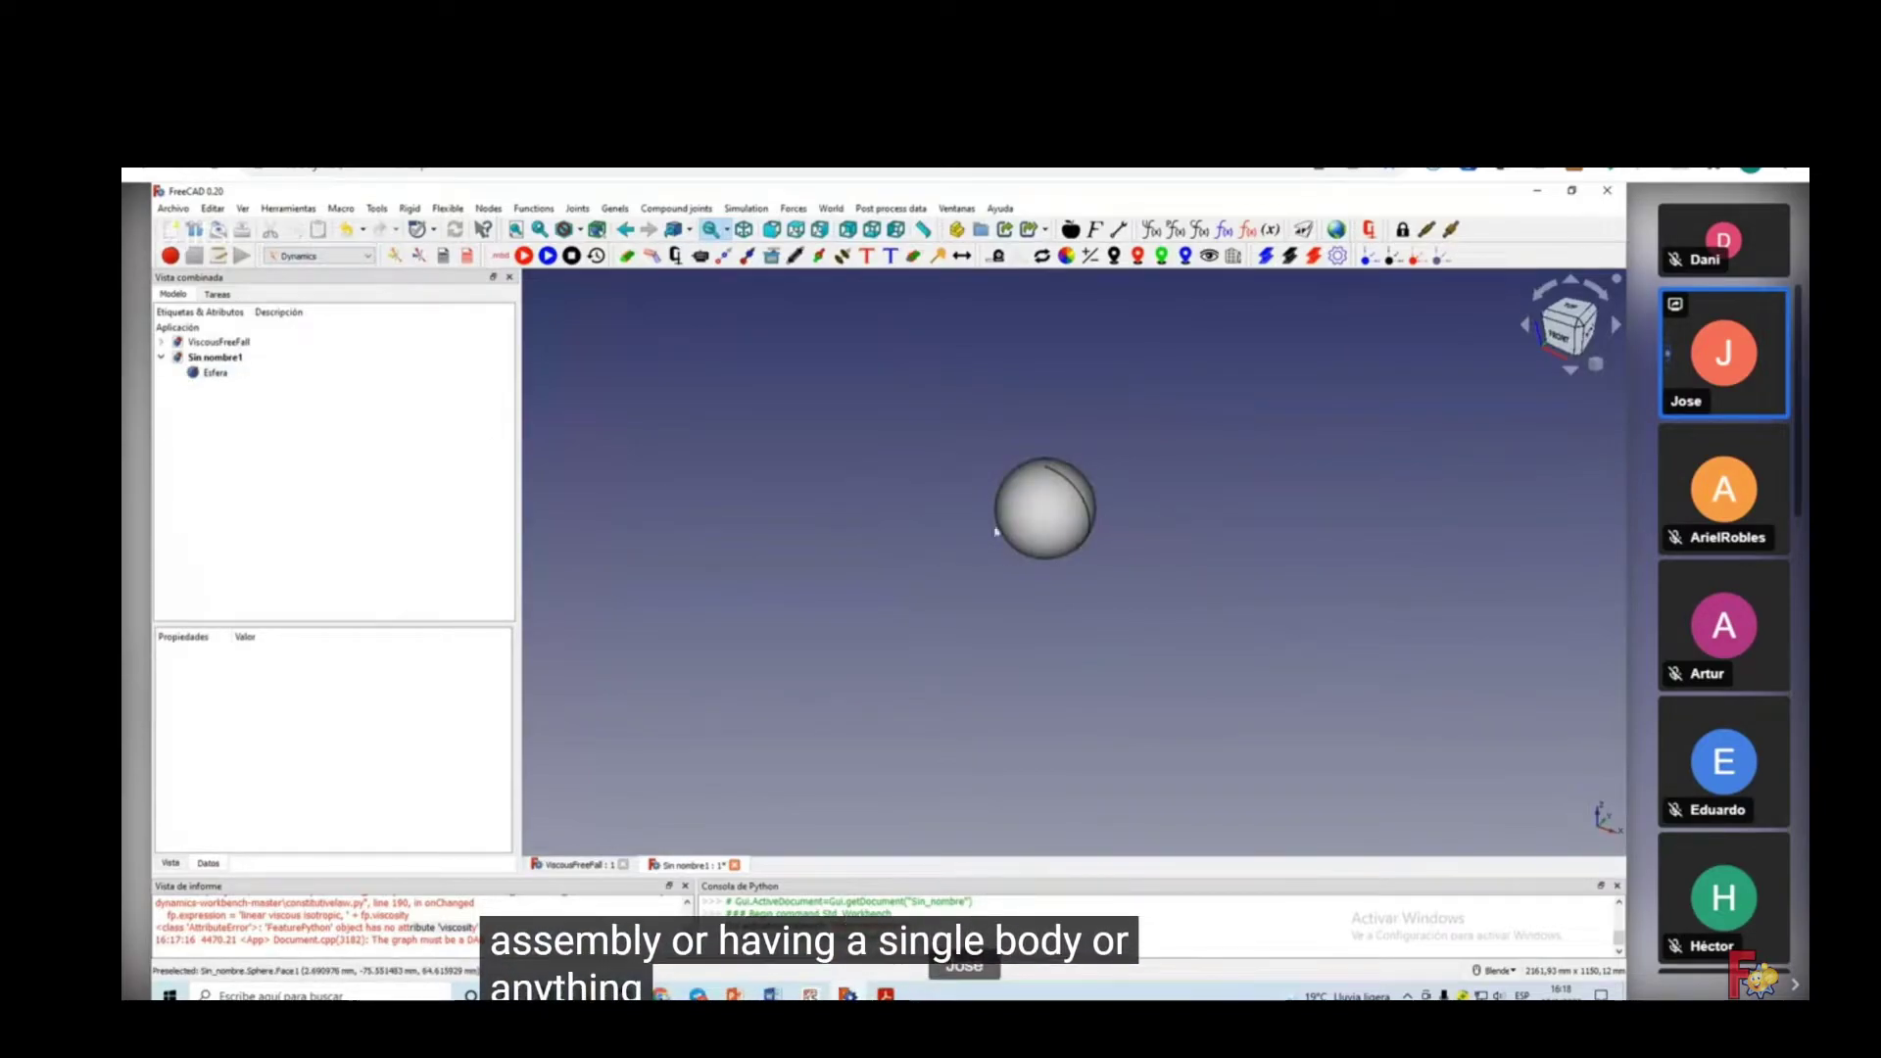
# Create the MBDyn world and global reference frame, collapsing the frame and expanding MBDyn_elements.
pyautogui.click(1334, 233)
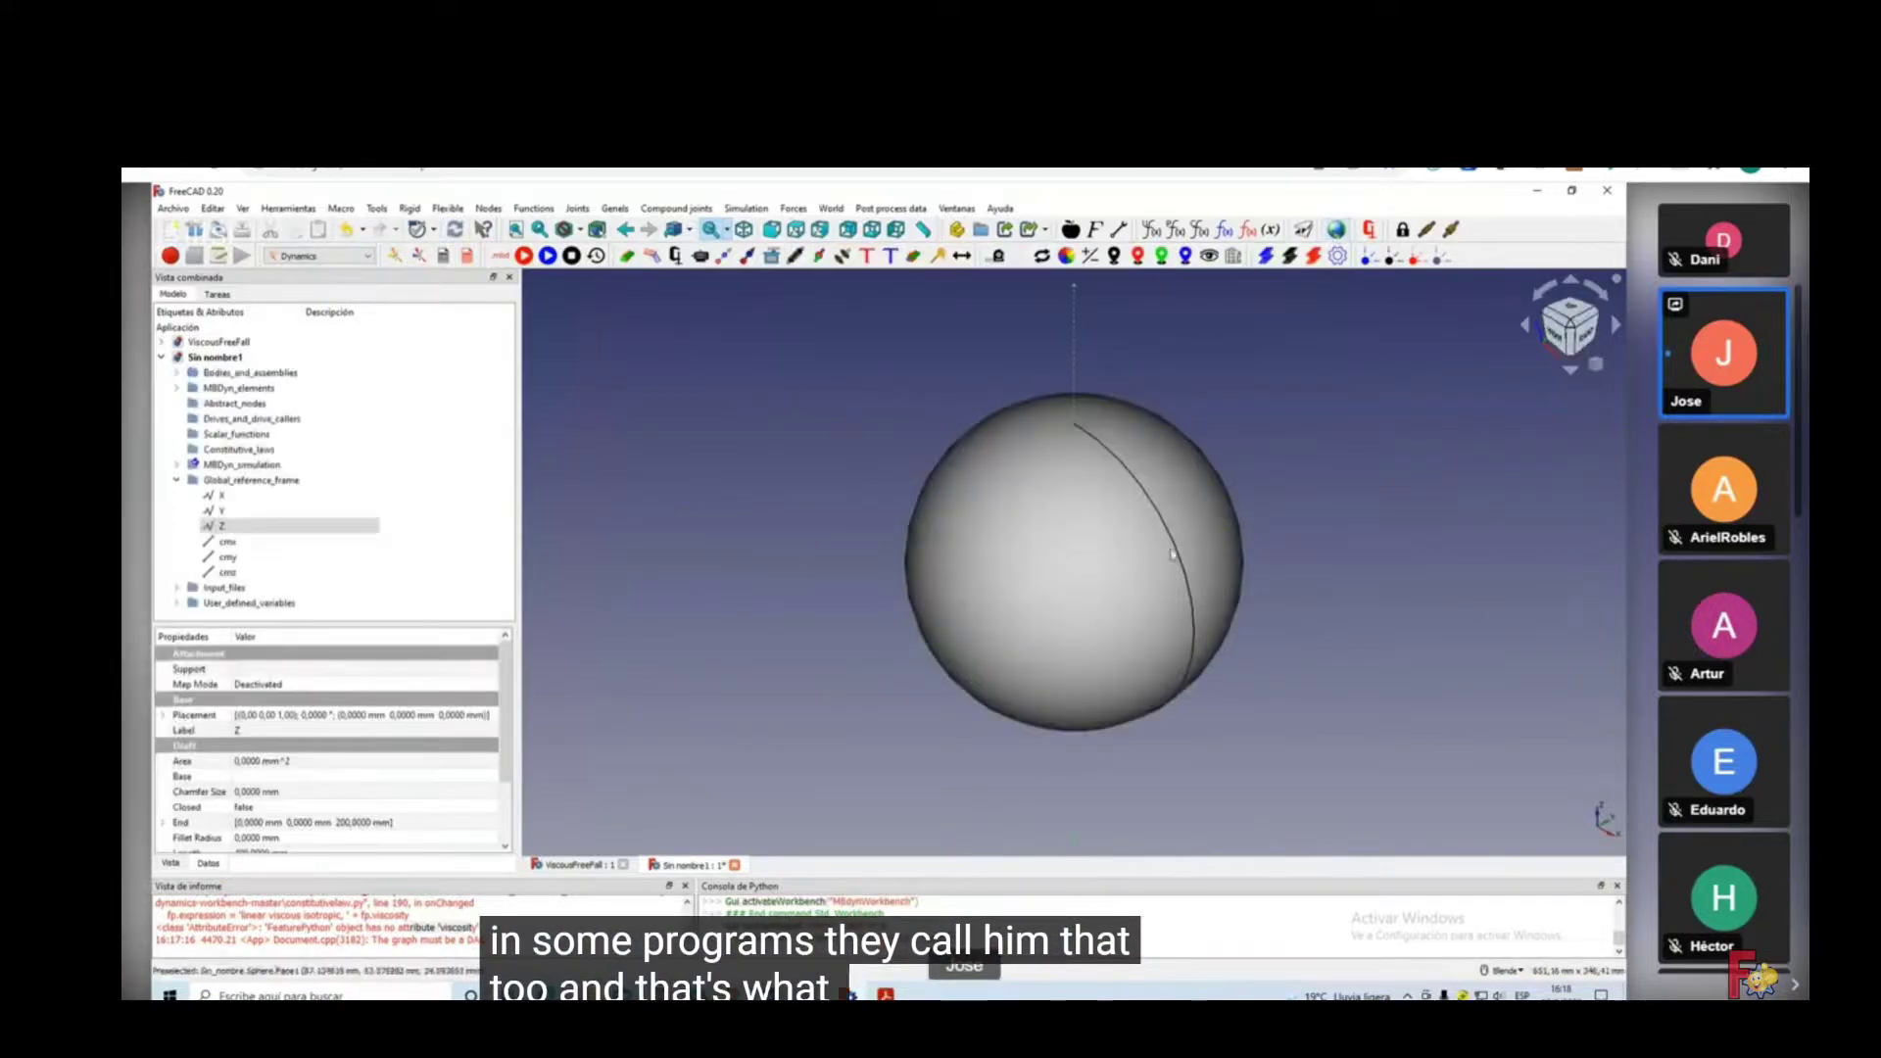
pyautogui.click(176, 481)
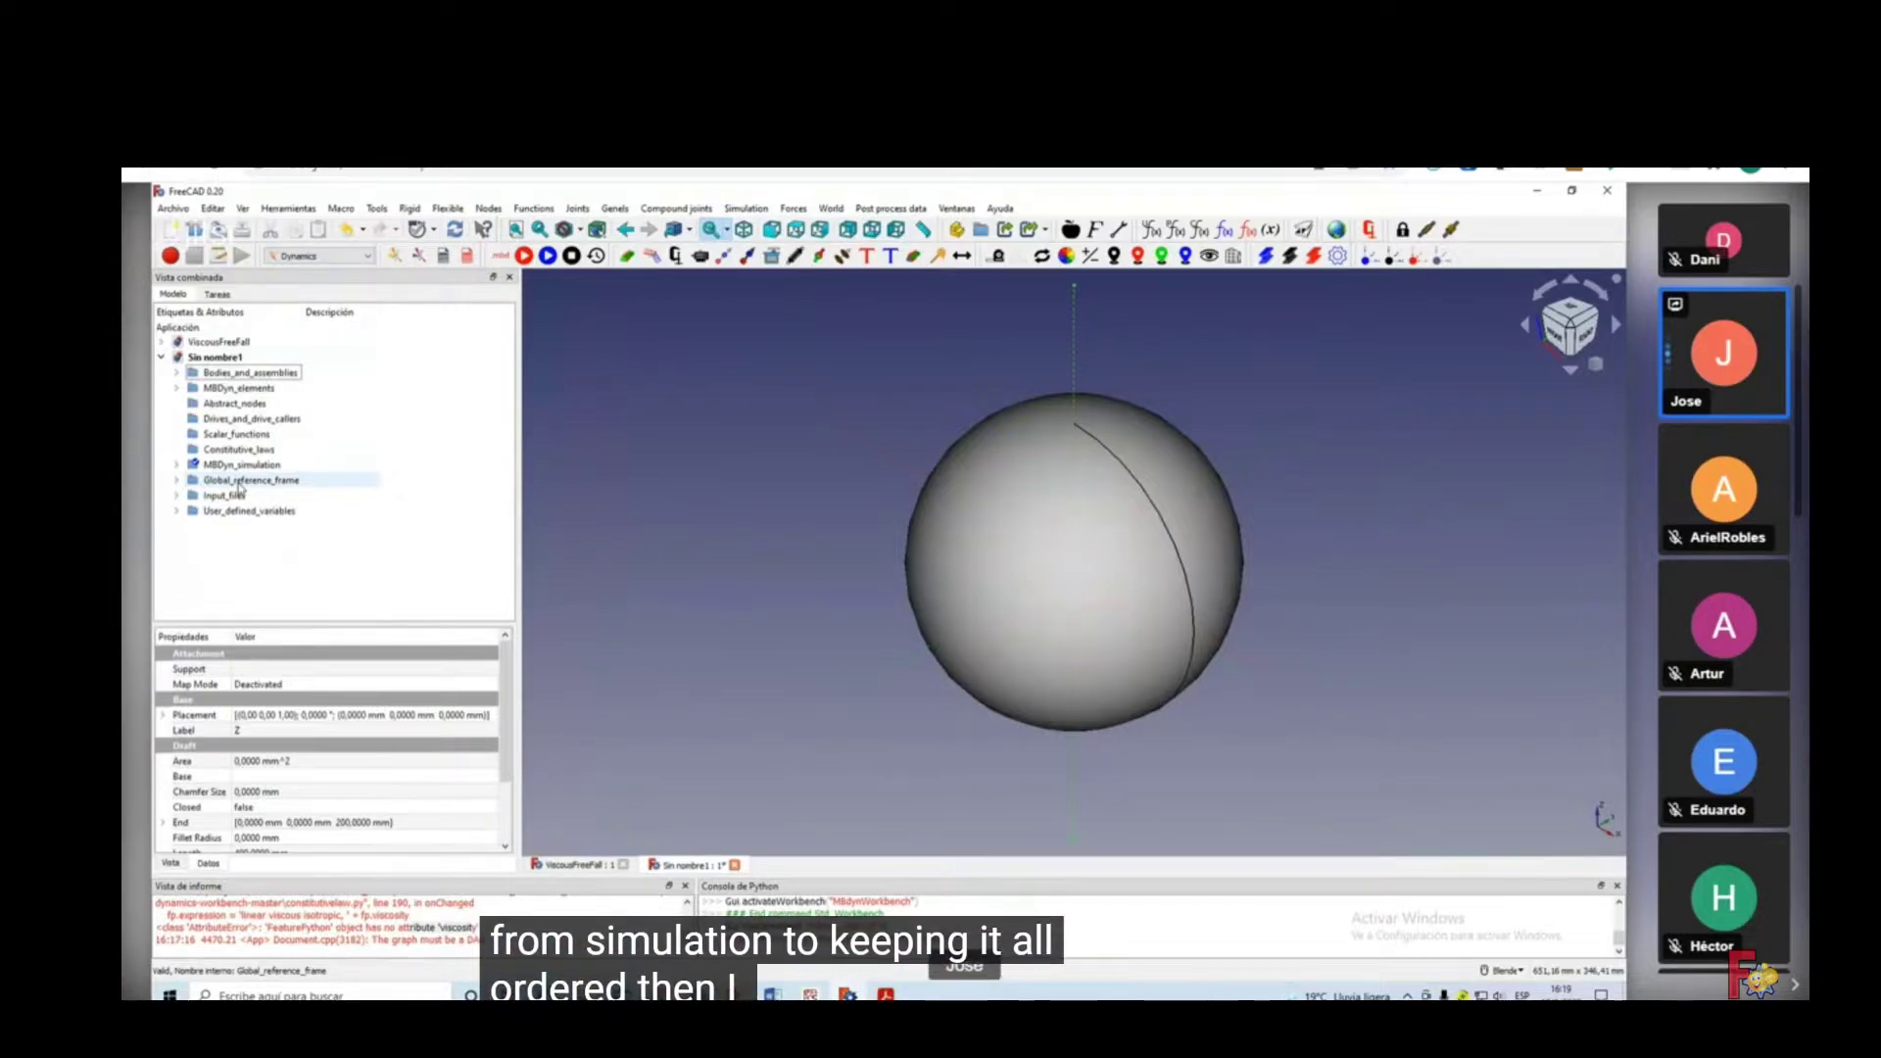
pyautogui.click(178, 388)
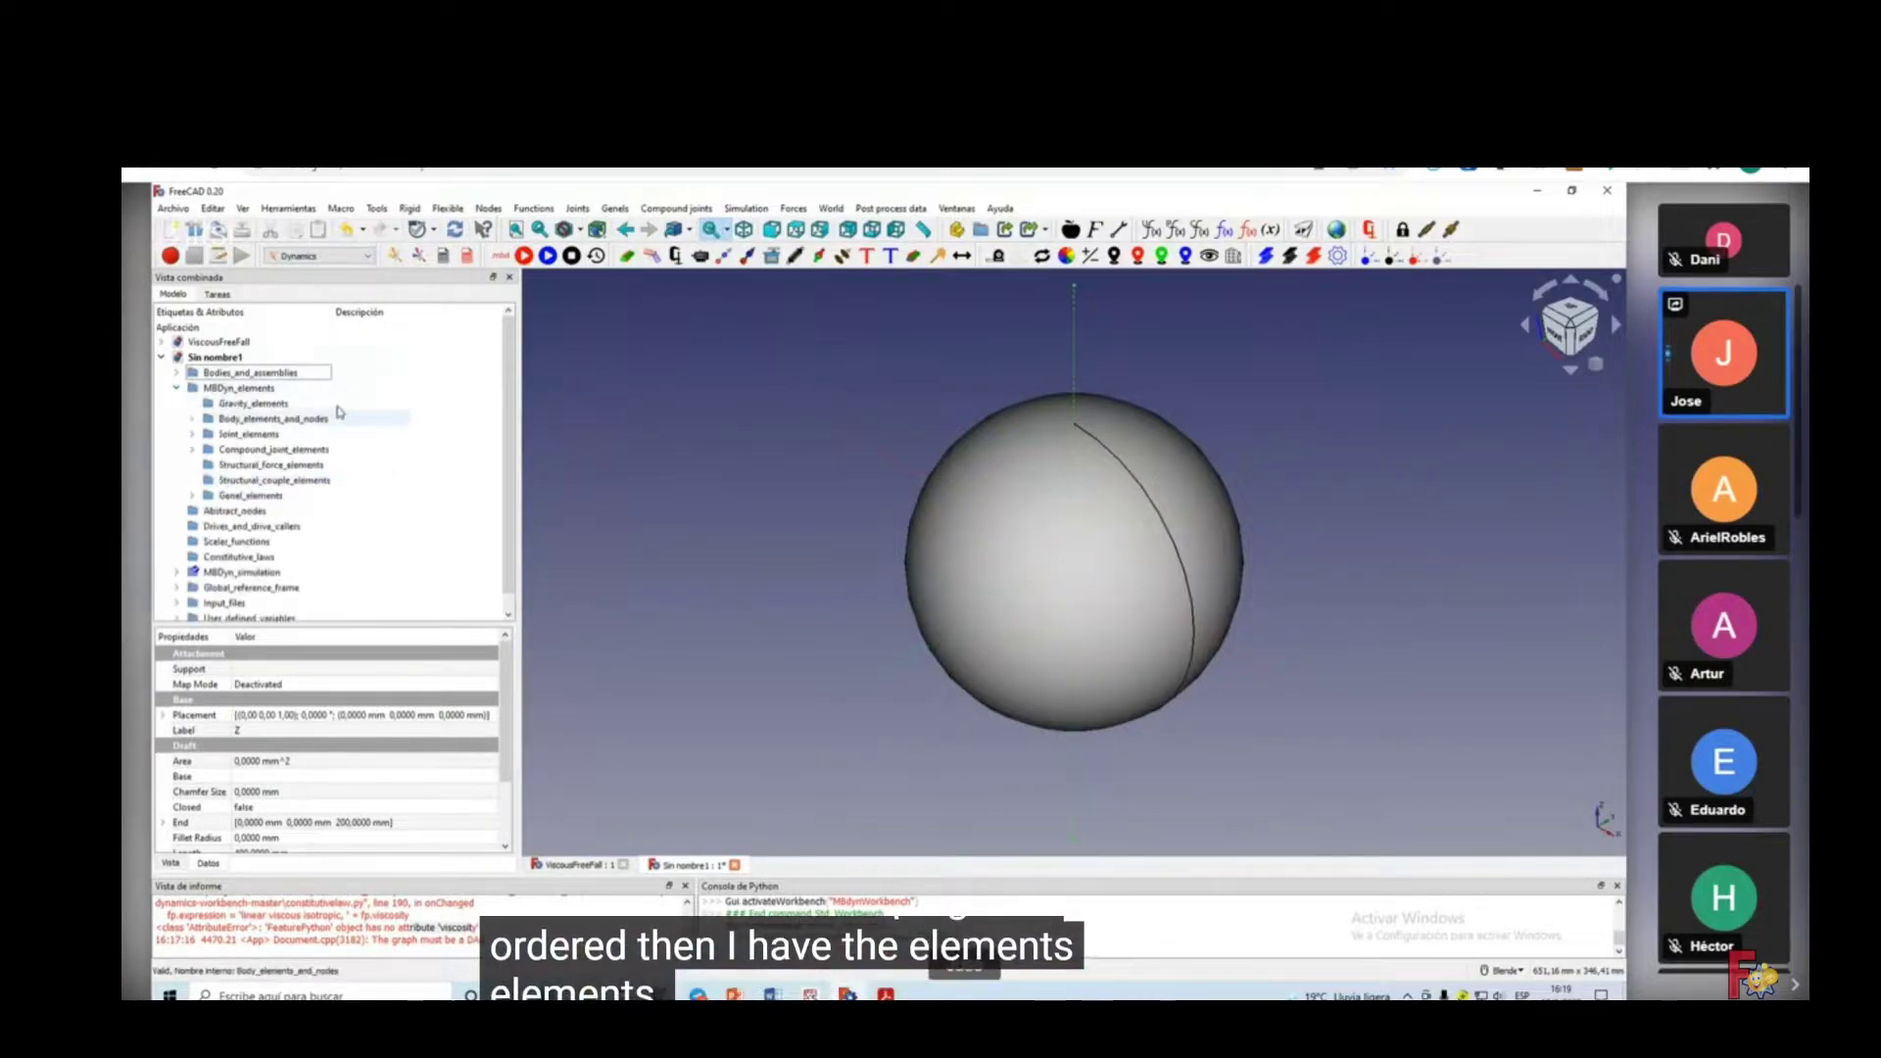
# Select Gravity_elements and expand Body_elements_and_nodes down to Rigid_body_elements.
pyautogui.click(270, 404)
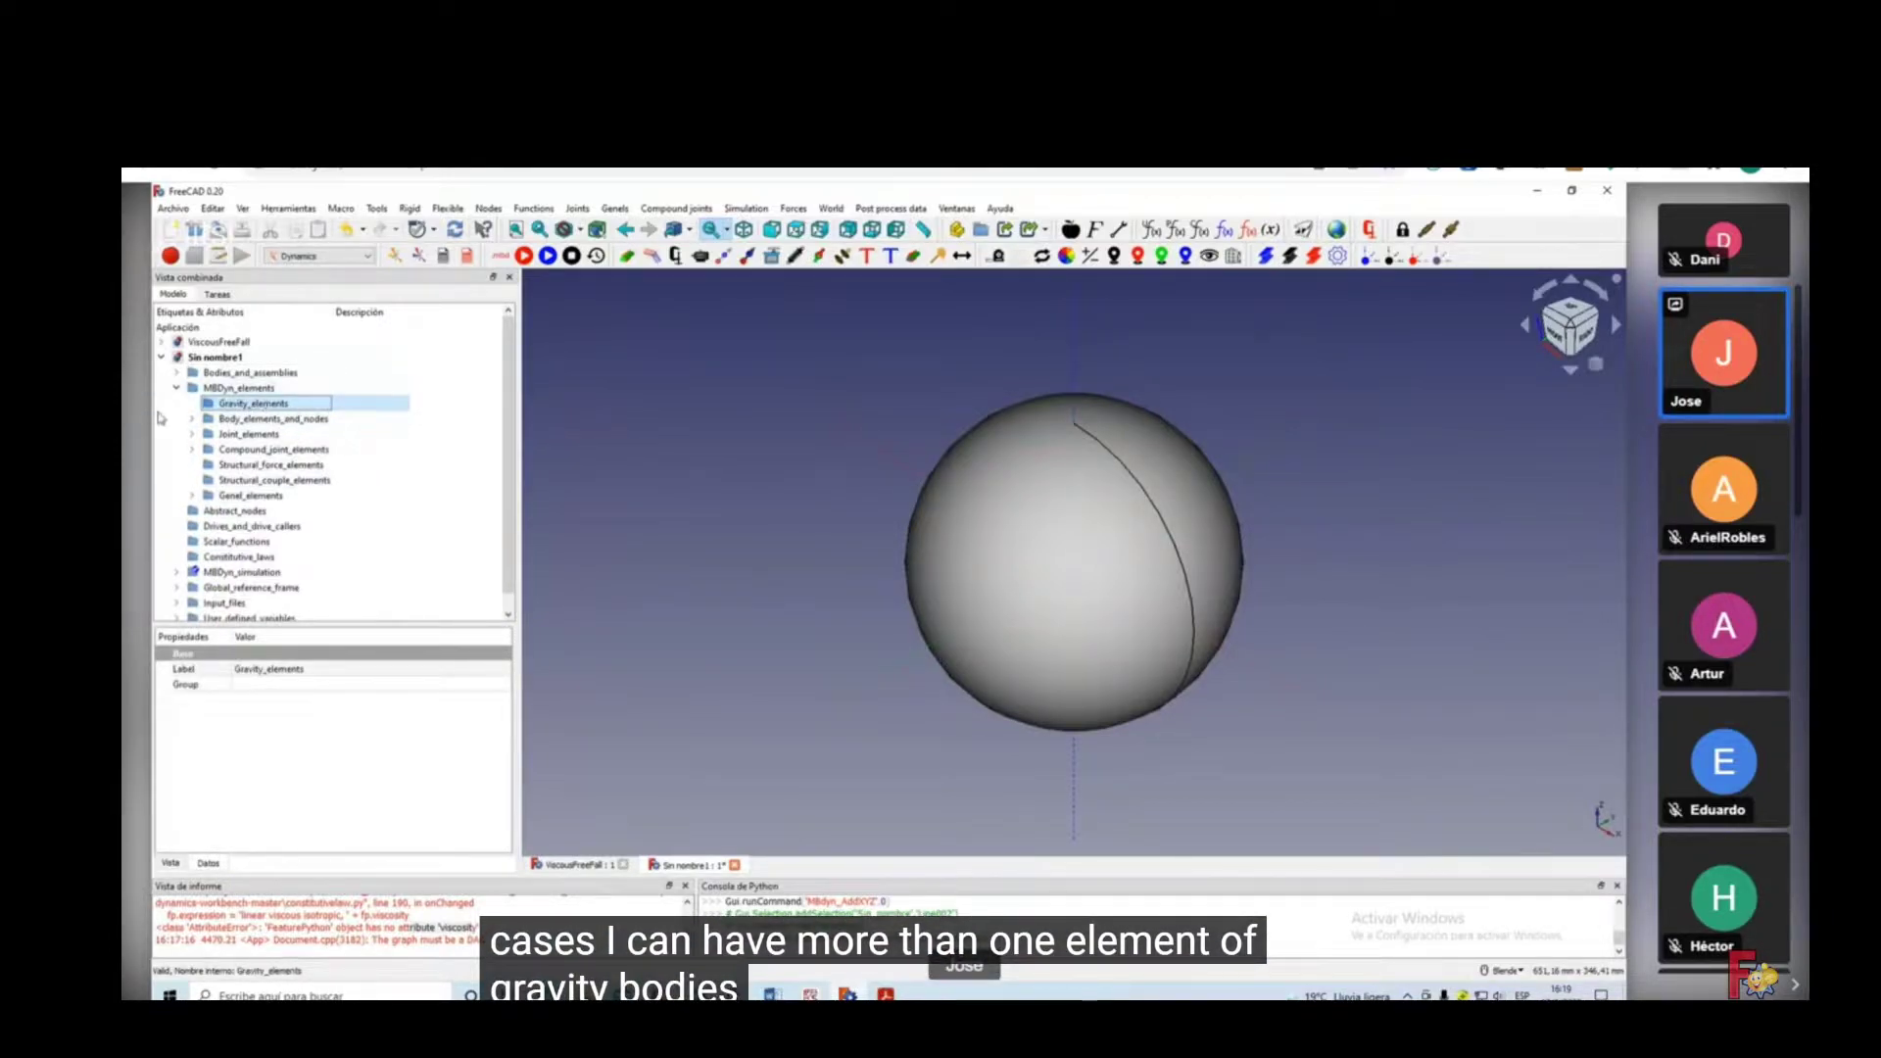
pyautogui.click(192, 419)
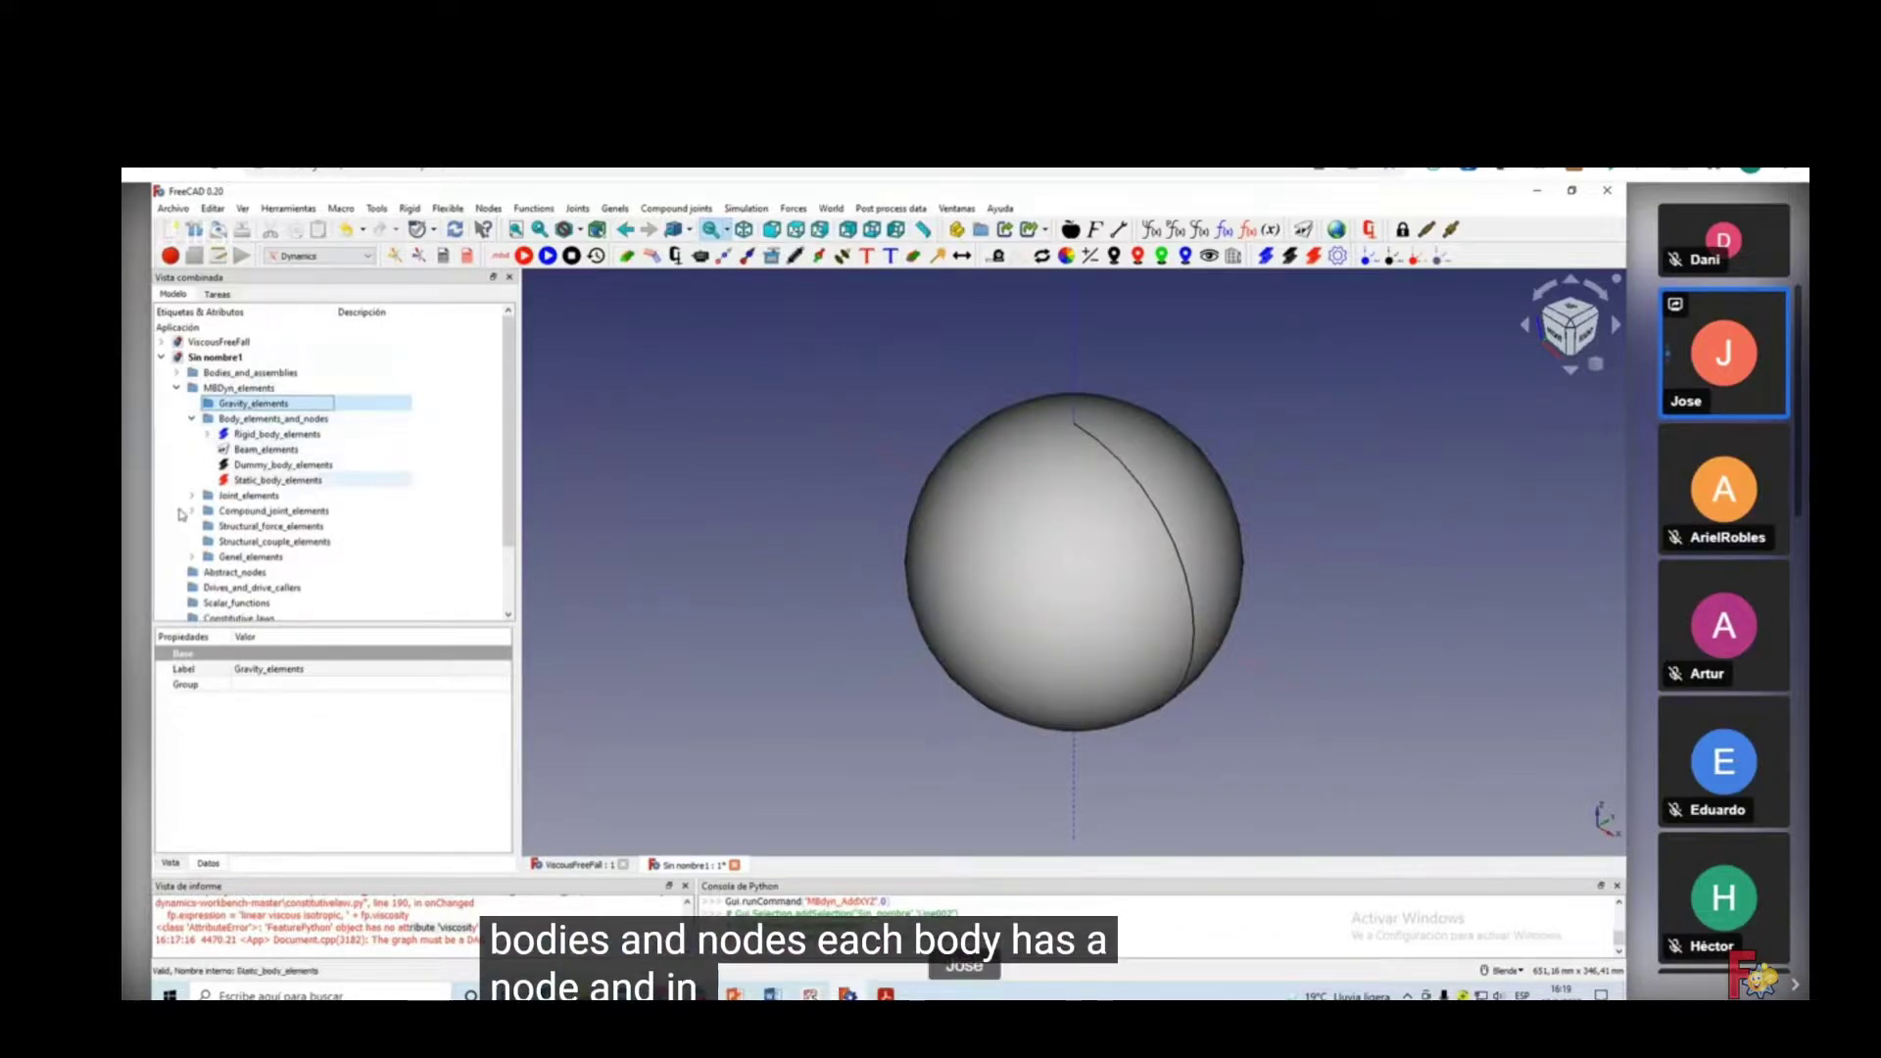
pyautogui.click(208, 434)
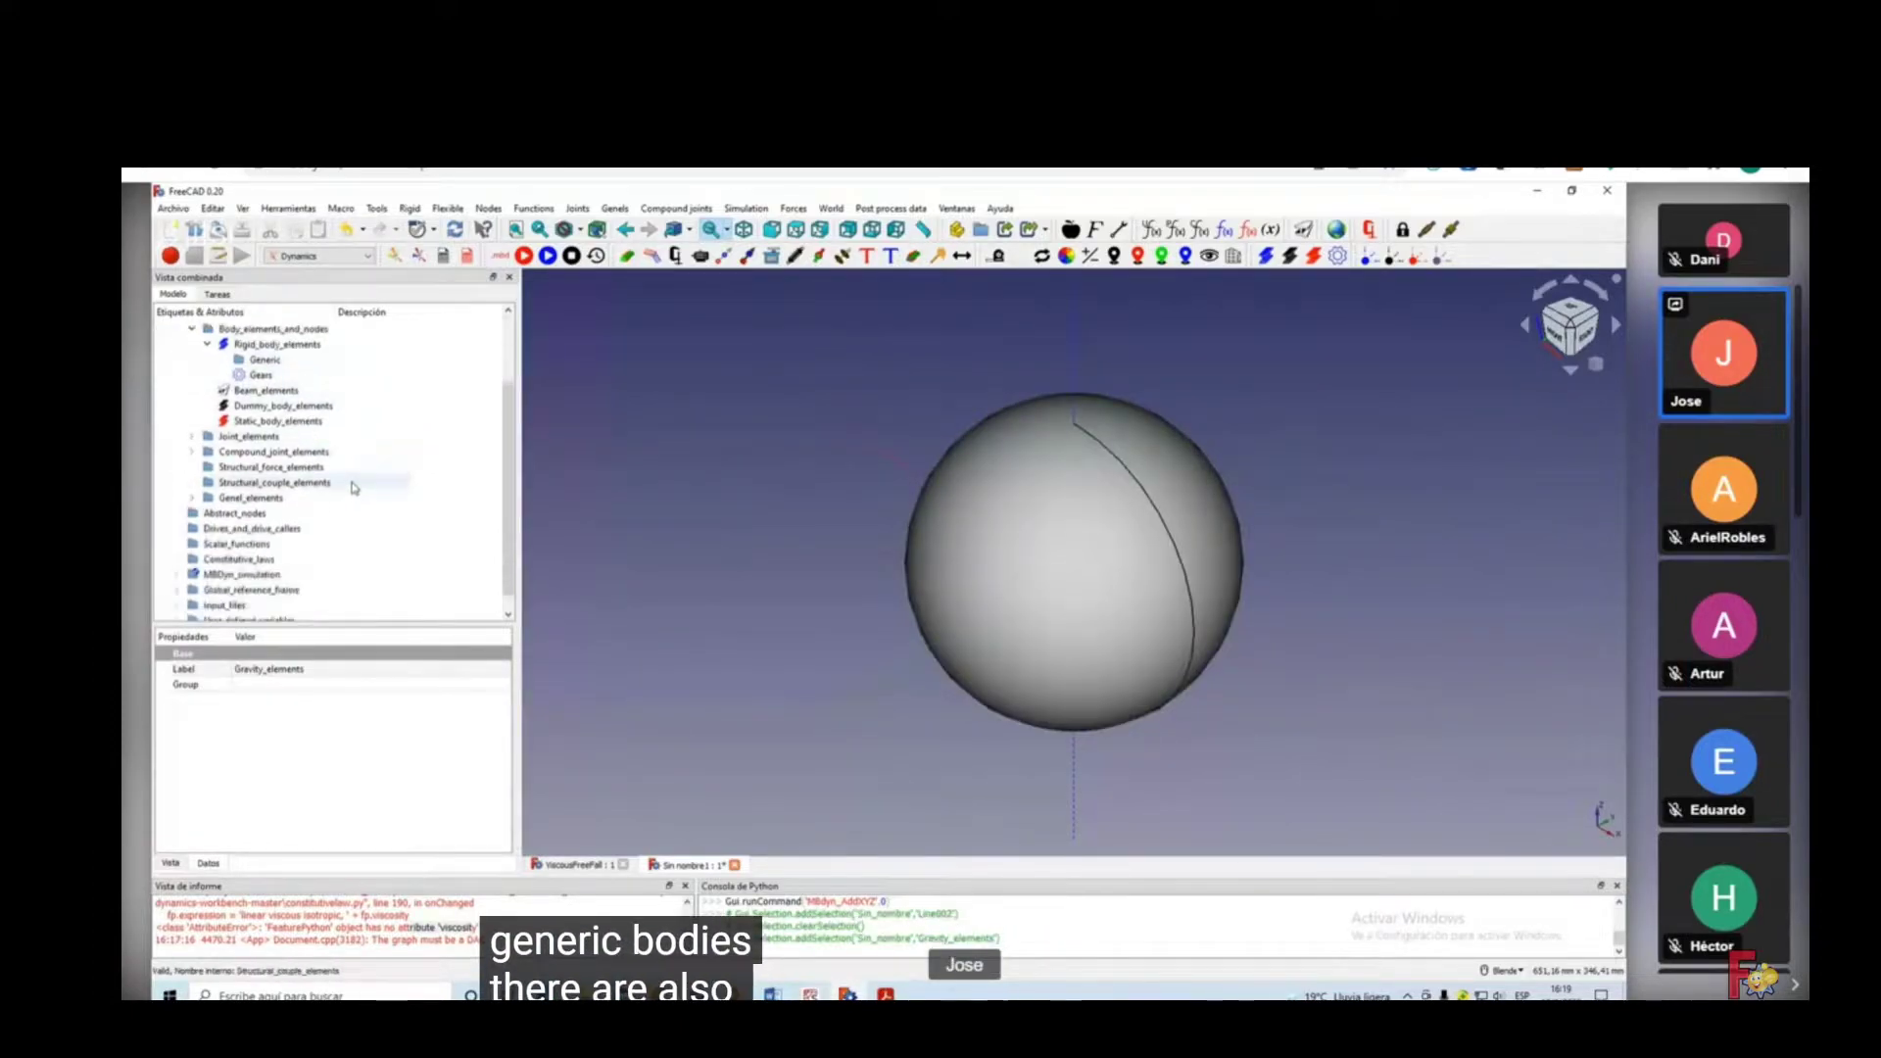
pyautogui.scroll(-2, 338, 485)
# Expand Joint_elements and dock the joints toolbar vertically on the left edge.
pyautogui.click(186, 438)
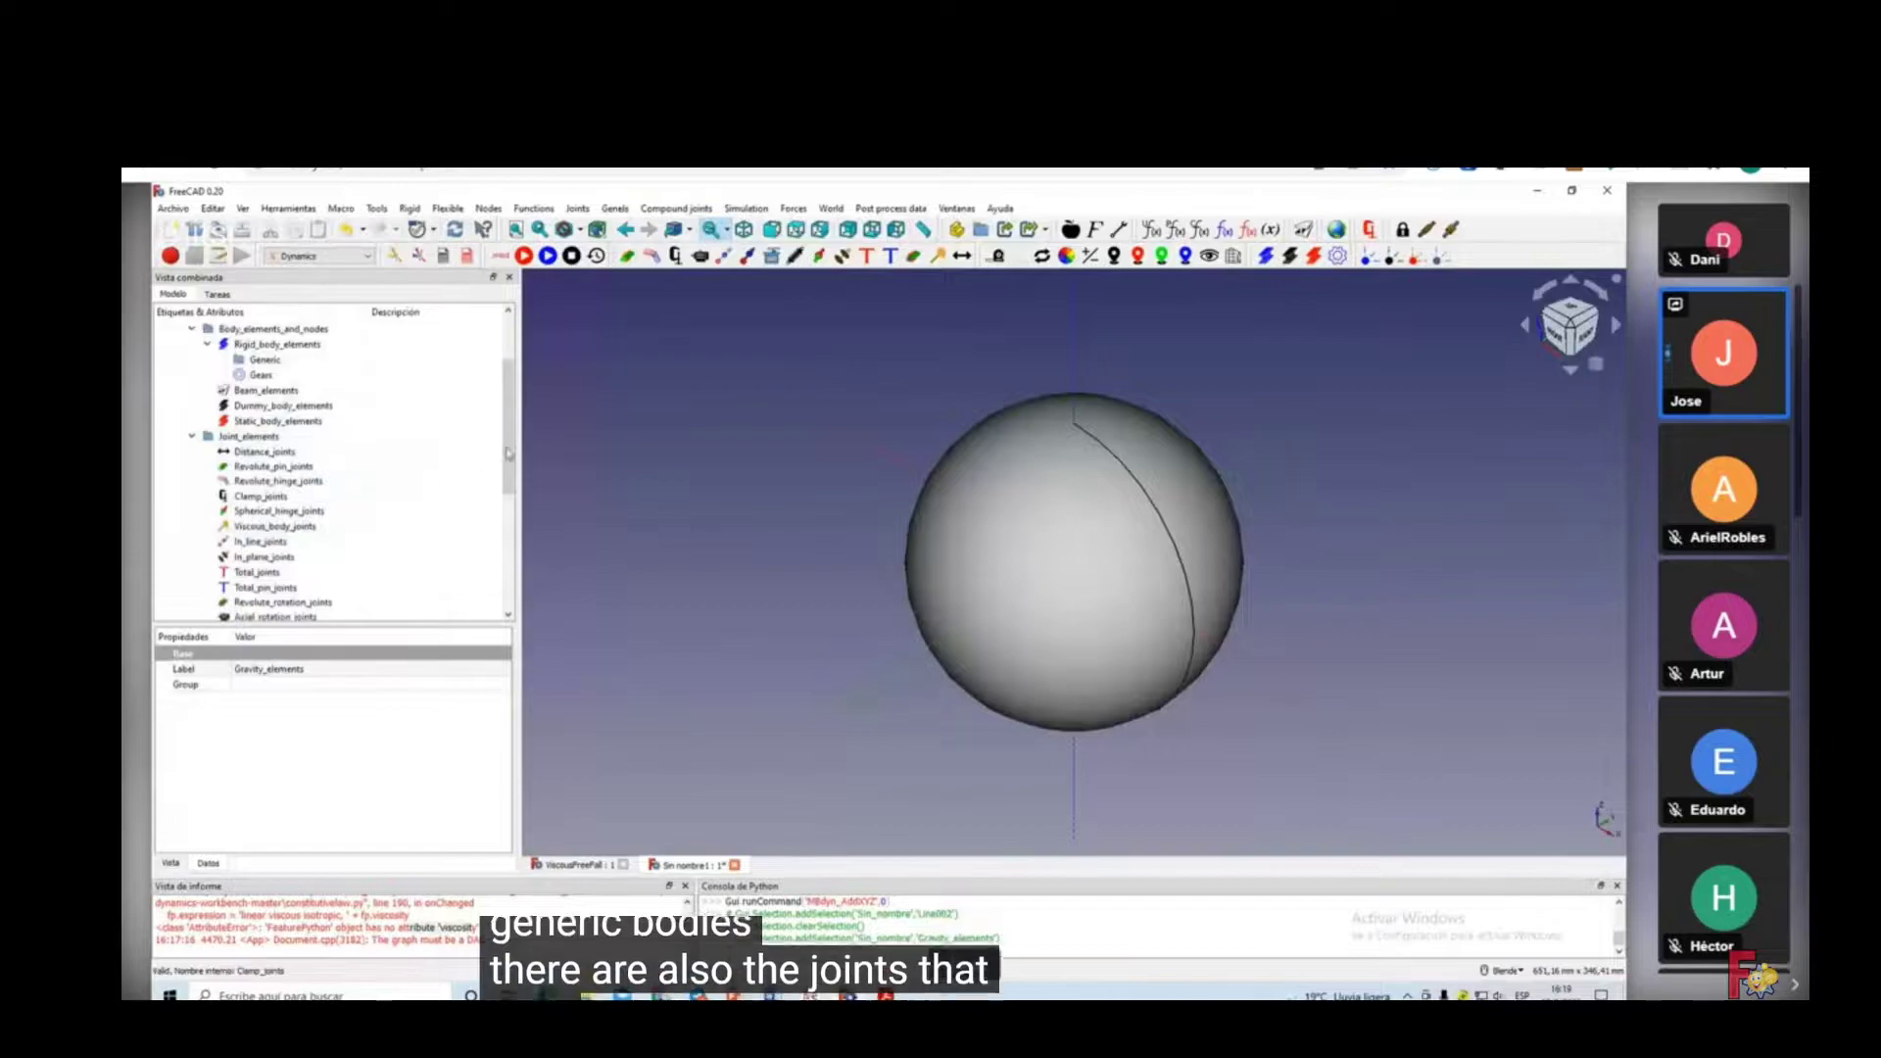
pyautogui.scroll(-2, 513, 500)
pyautogui.scroll(1, 514, 499)
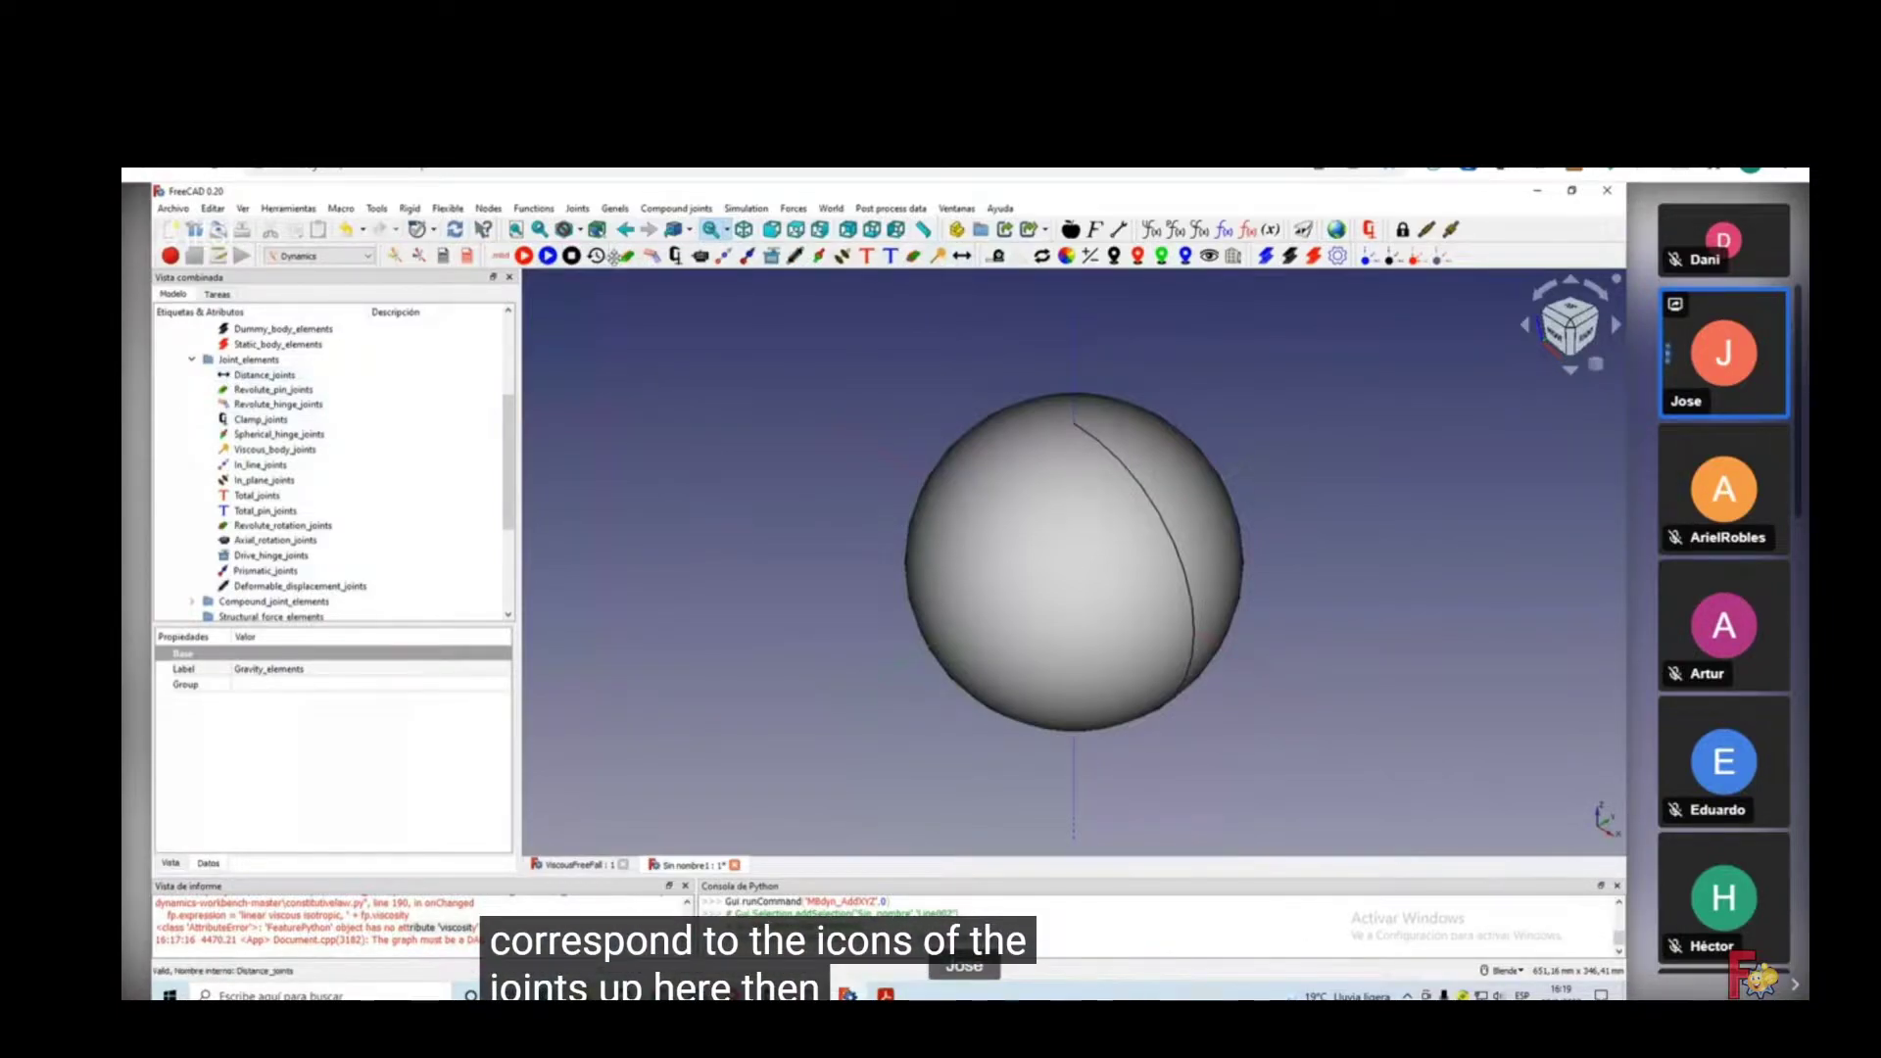
pyautogui.moveTo(610, 255); pyautogui.dragTo(167, 282)
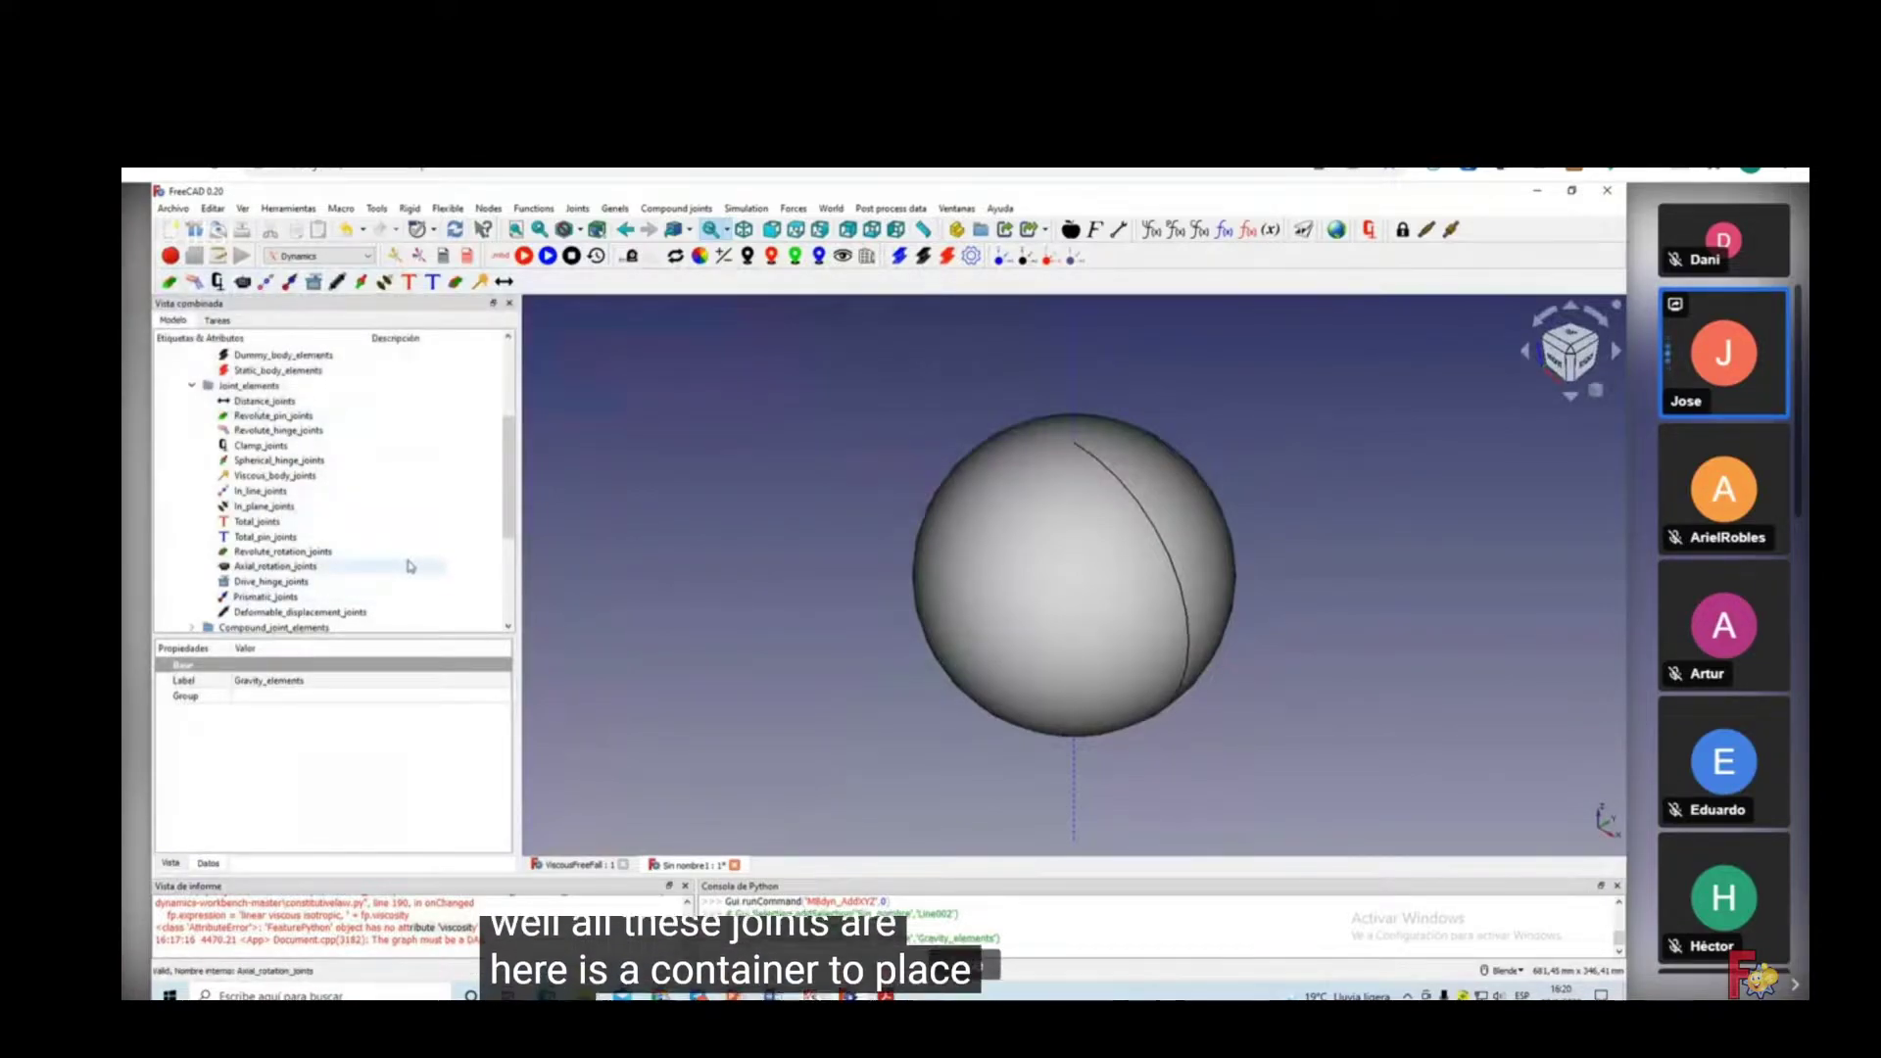
pyautogui.scroll(-4, 431, 529)
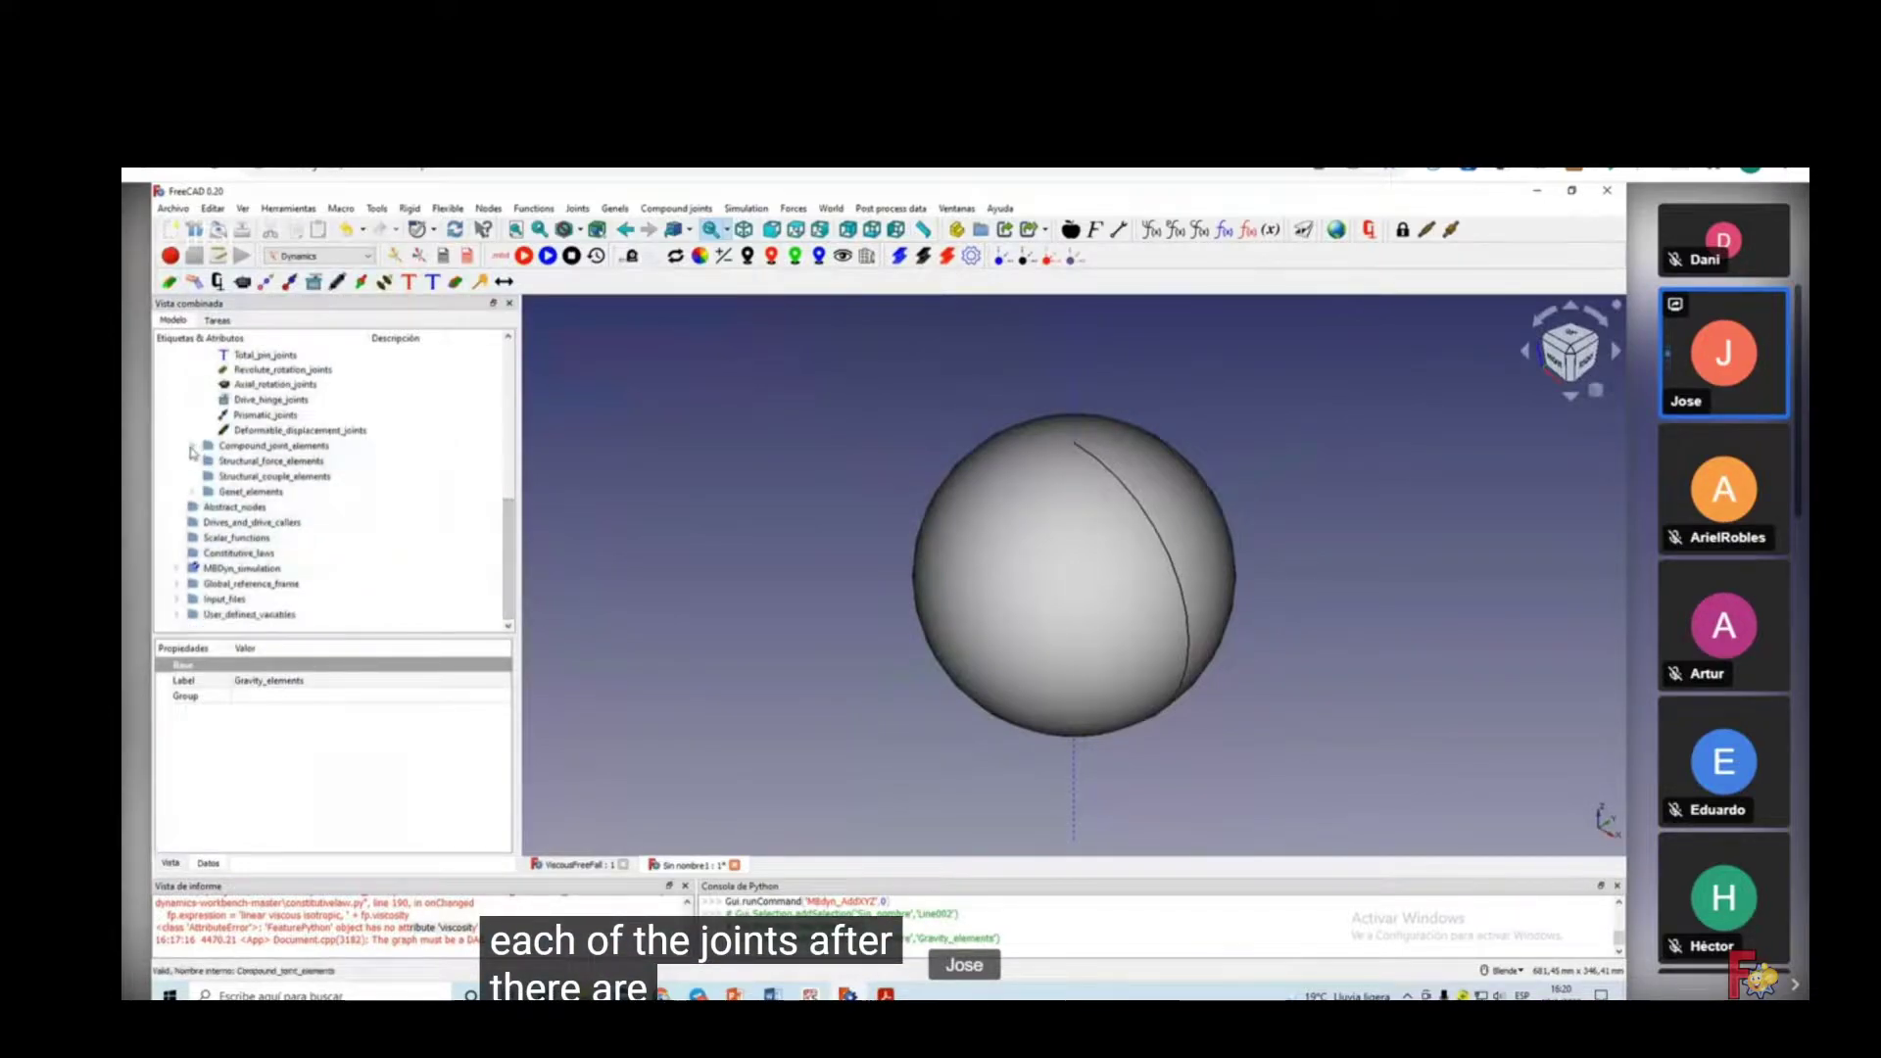
# Expand Compound_joint_elements, Genel_elements and MBDyn_simulation to reveal their joints, clamps and MBDyn items.
pyautogui.click(192, 448)
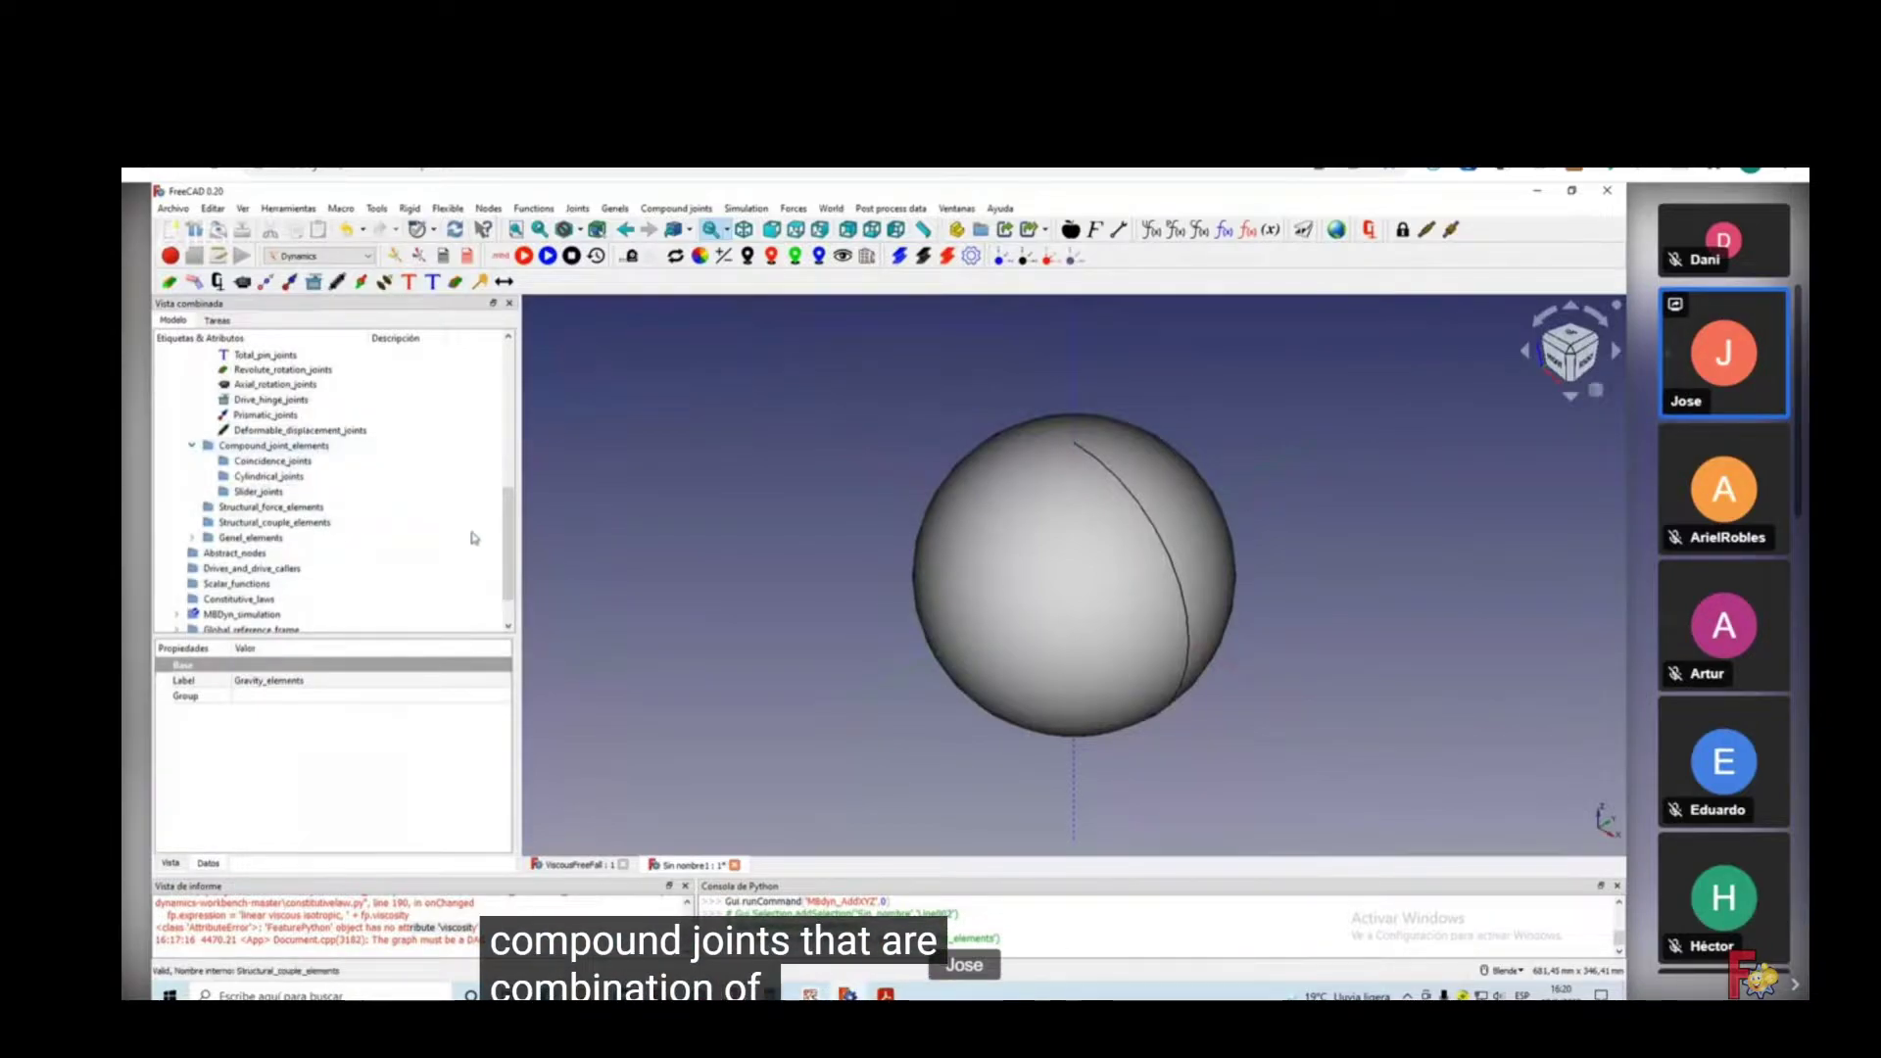
pyautogui.scroll(2, 516, 510)
pyautogui.scroll(1, 313, 461)
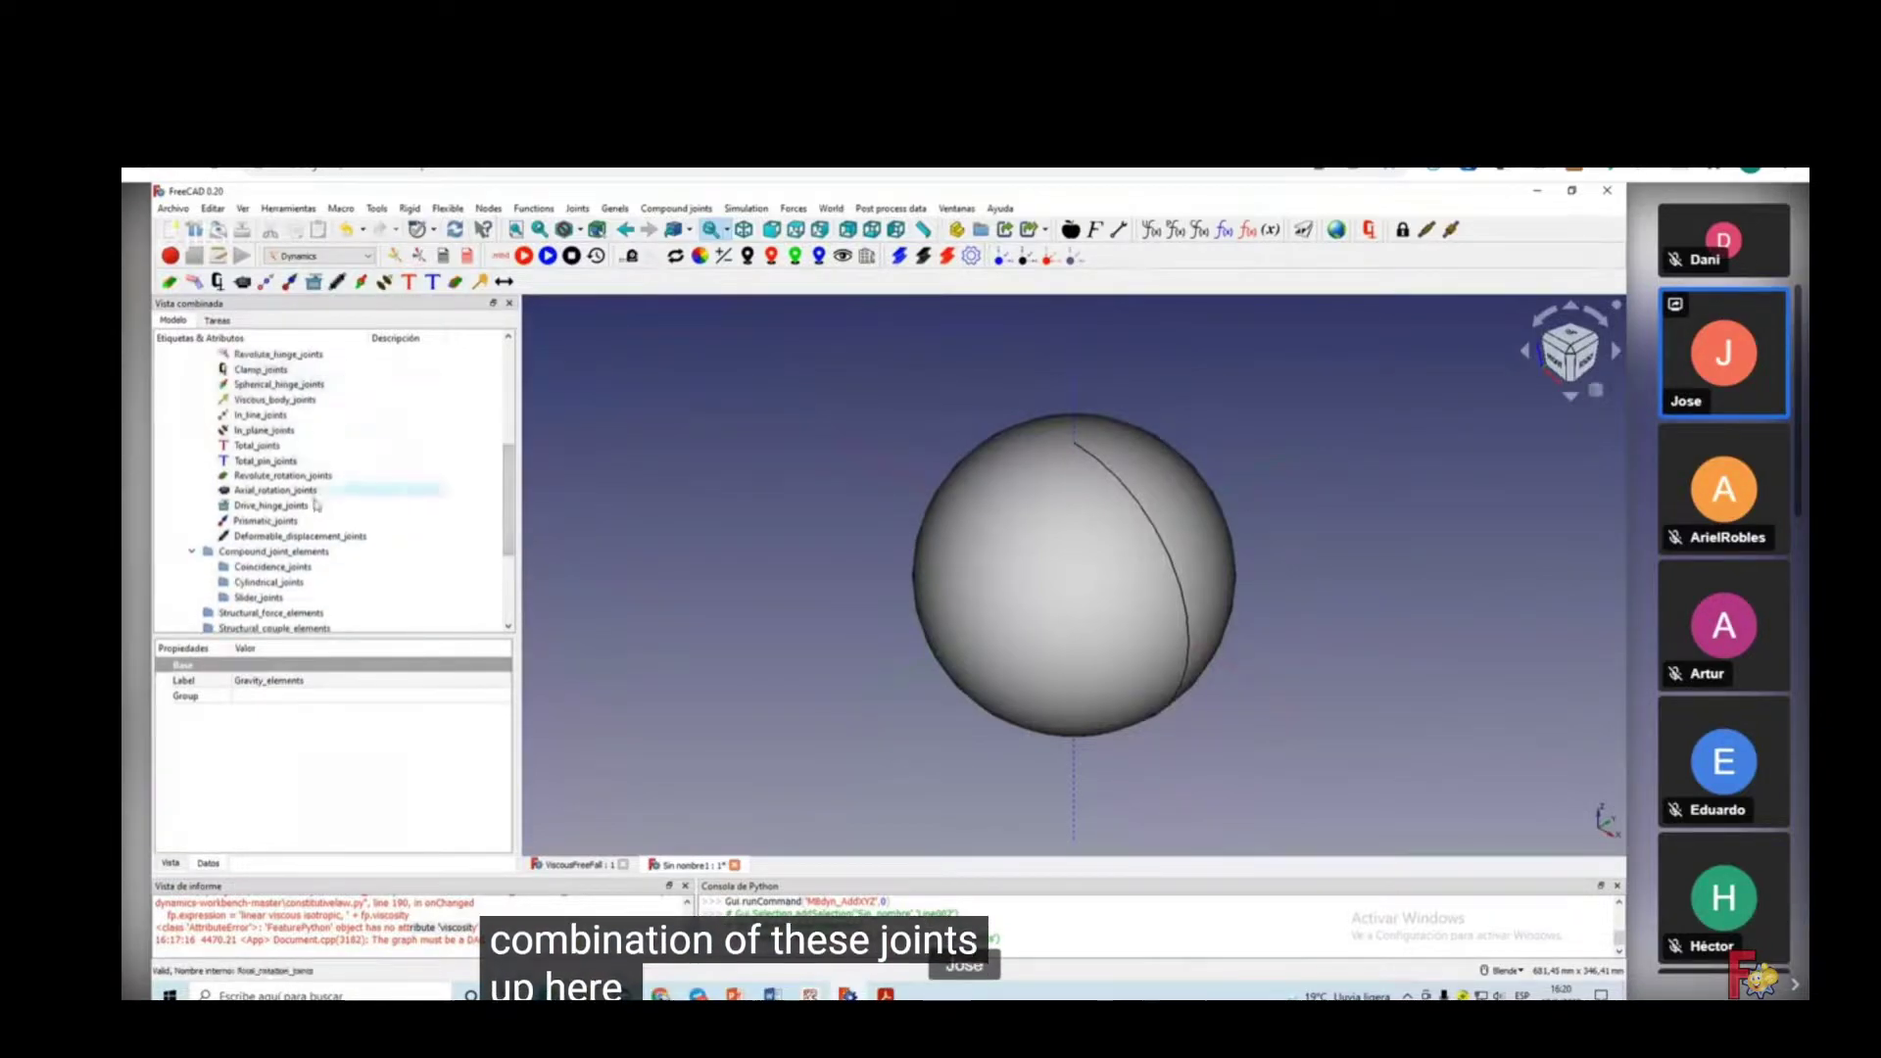
pyautogui.scroll(-1, 507, 534)
pyautogui.scroll(-1, 507, 549)
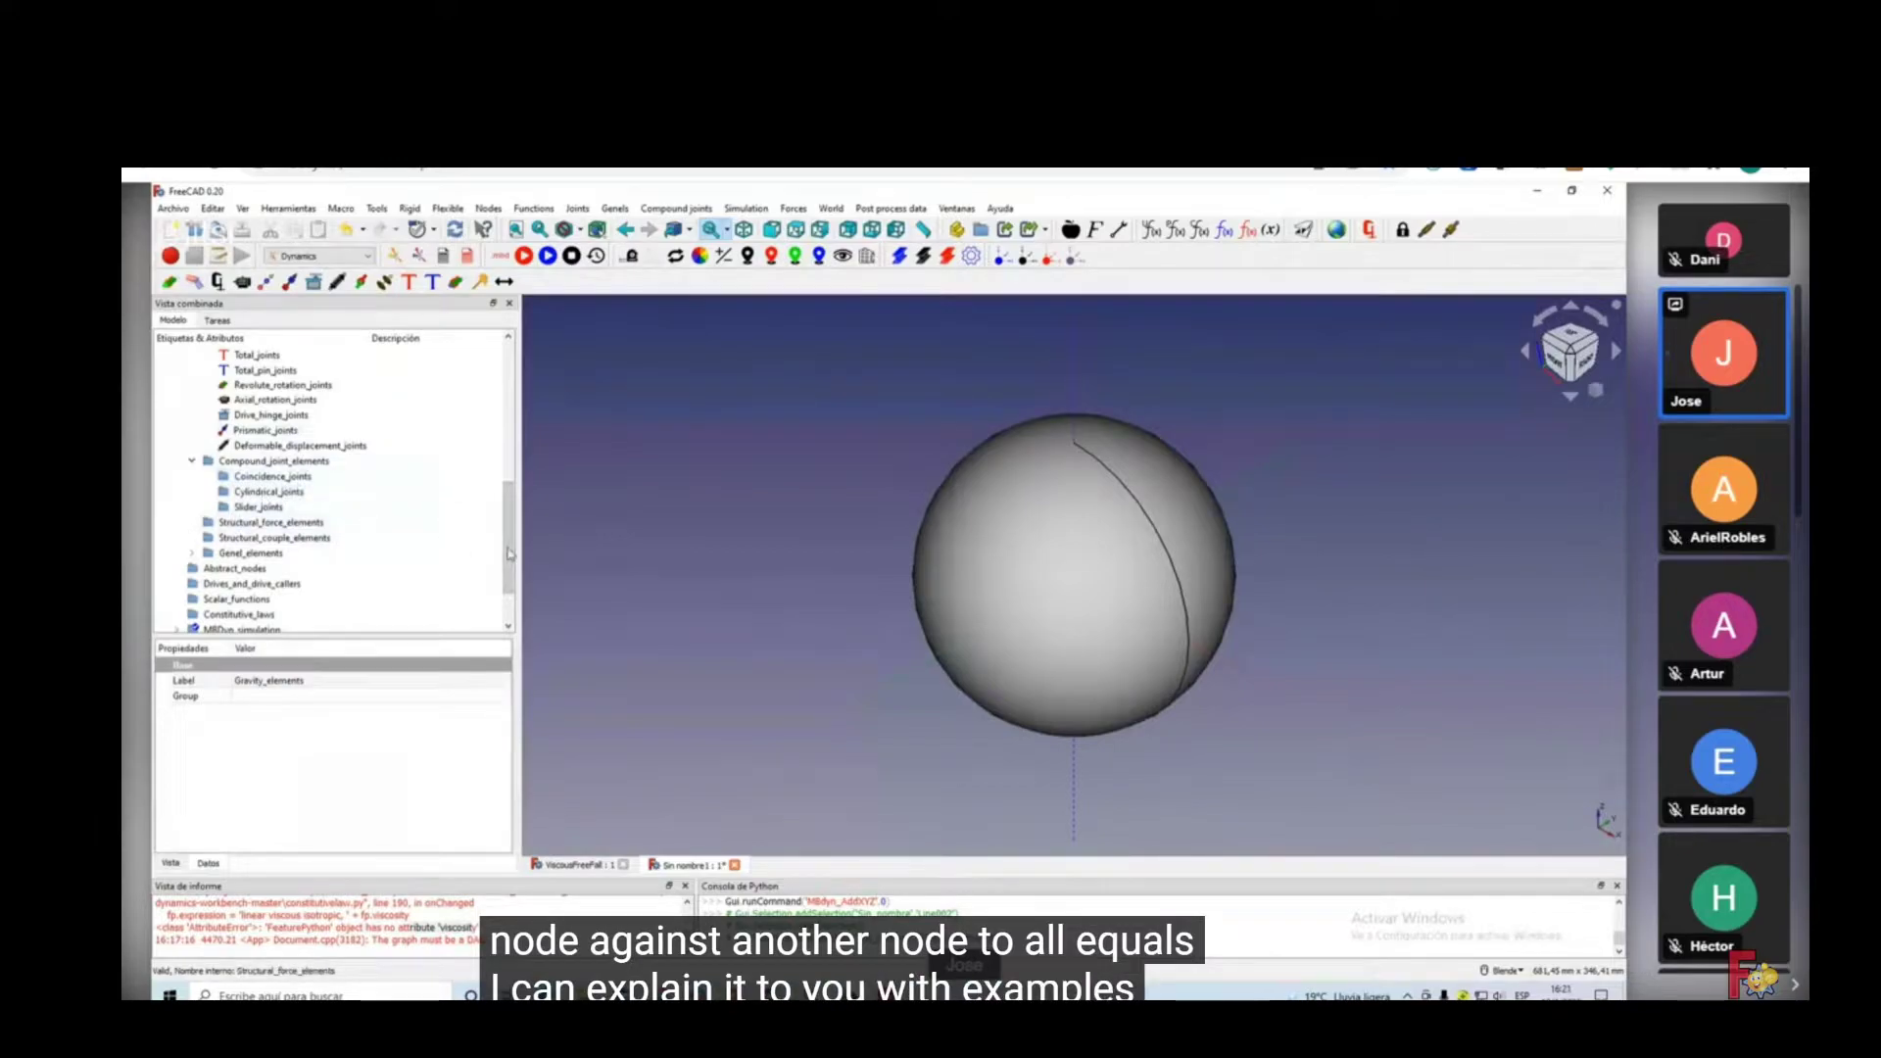
pyautogui.scroll(-1, 514, 546)
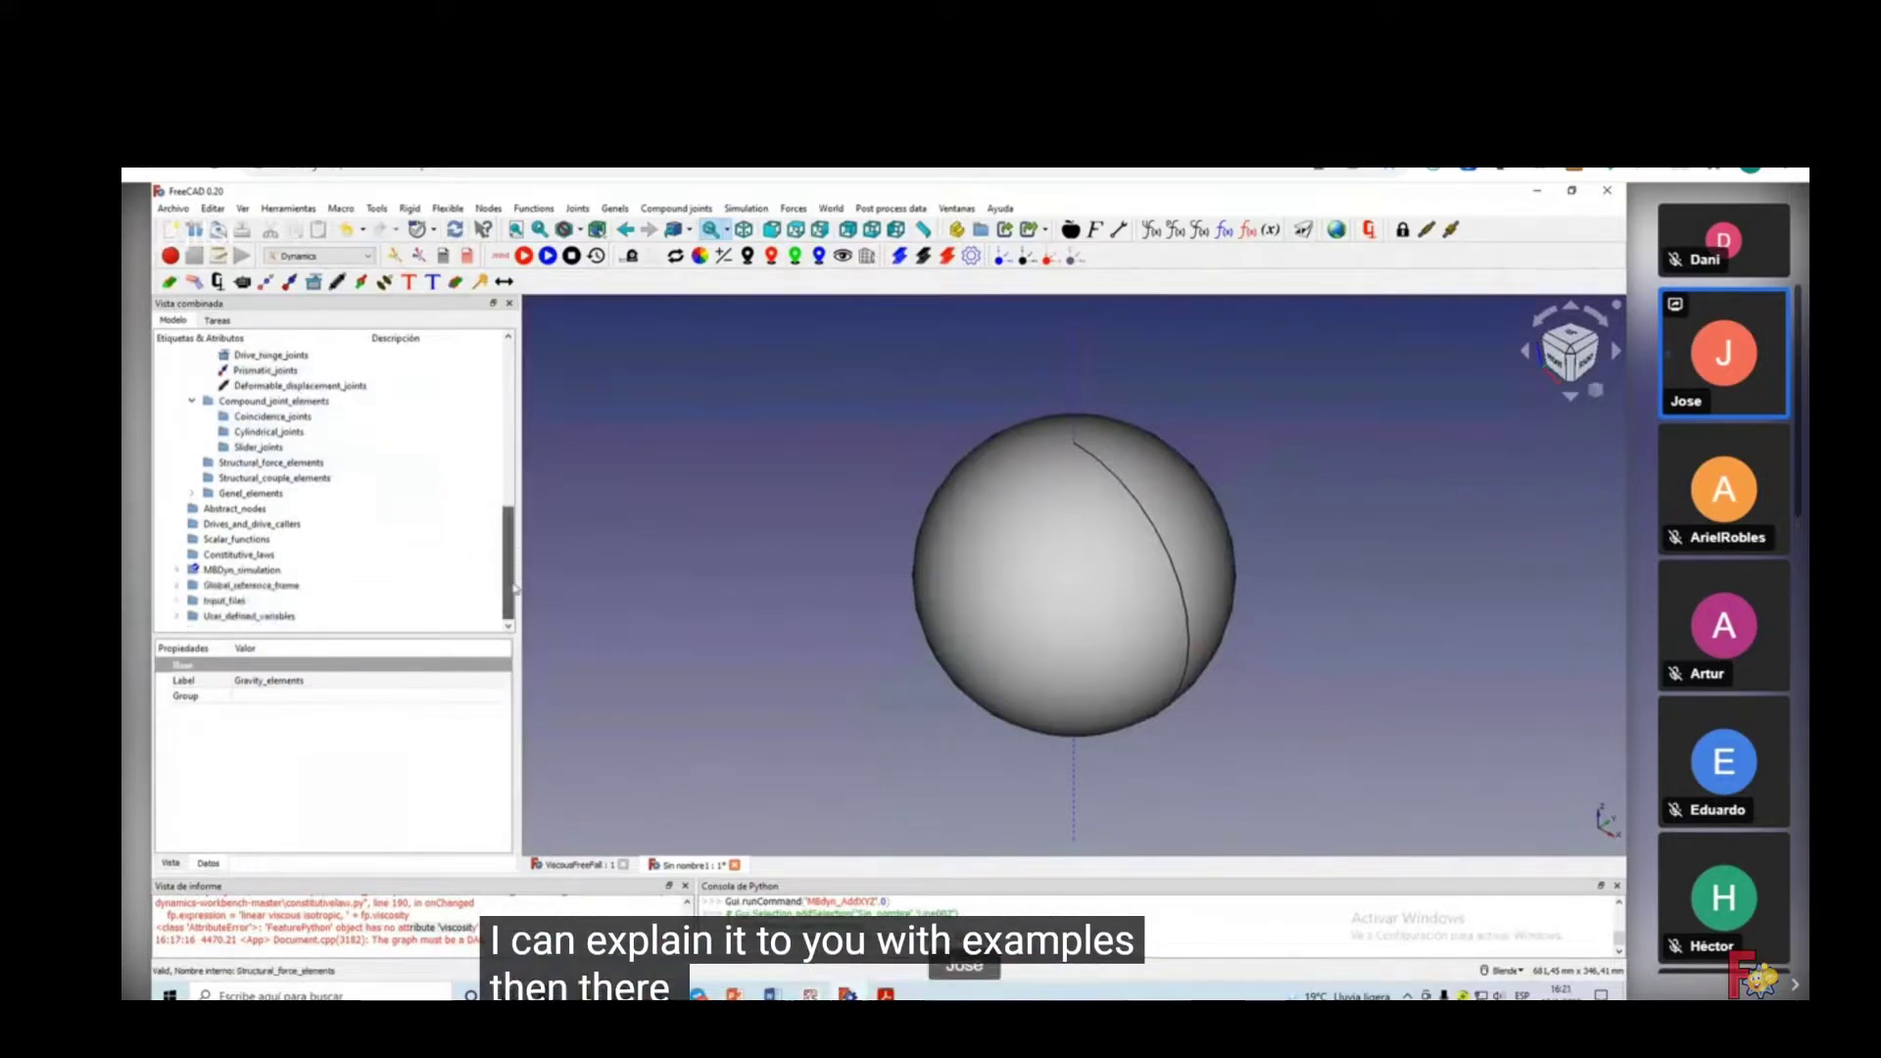
pyautogui.click(192, 495)
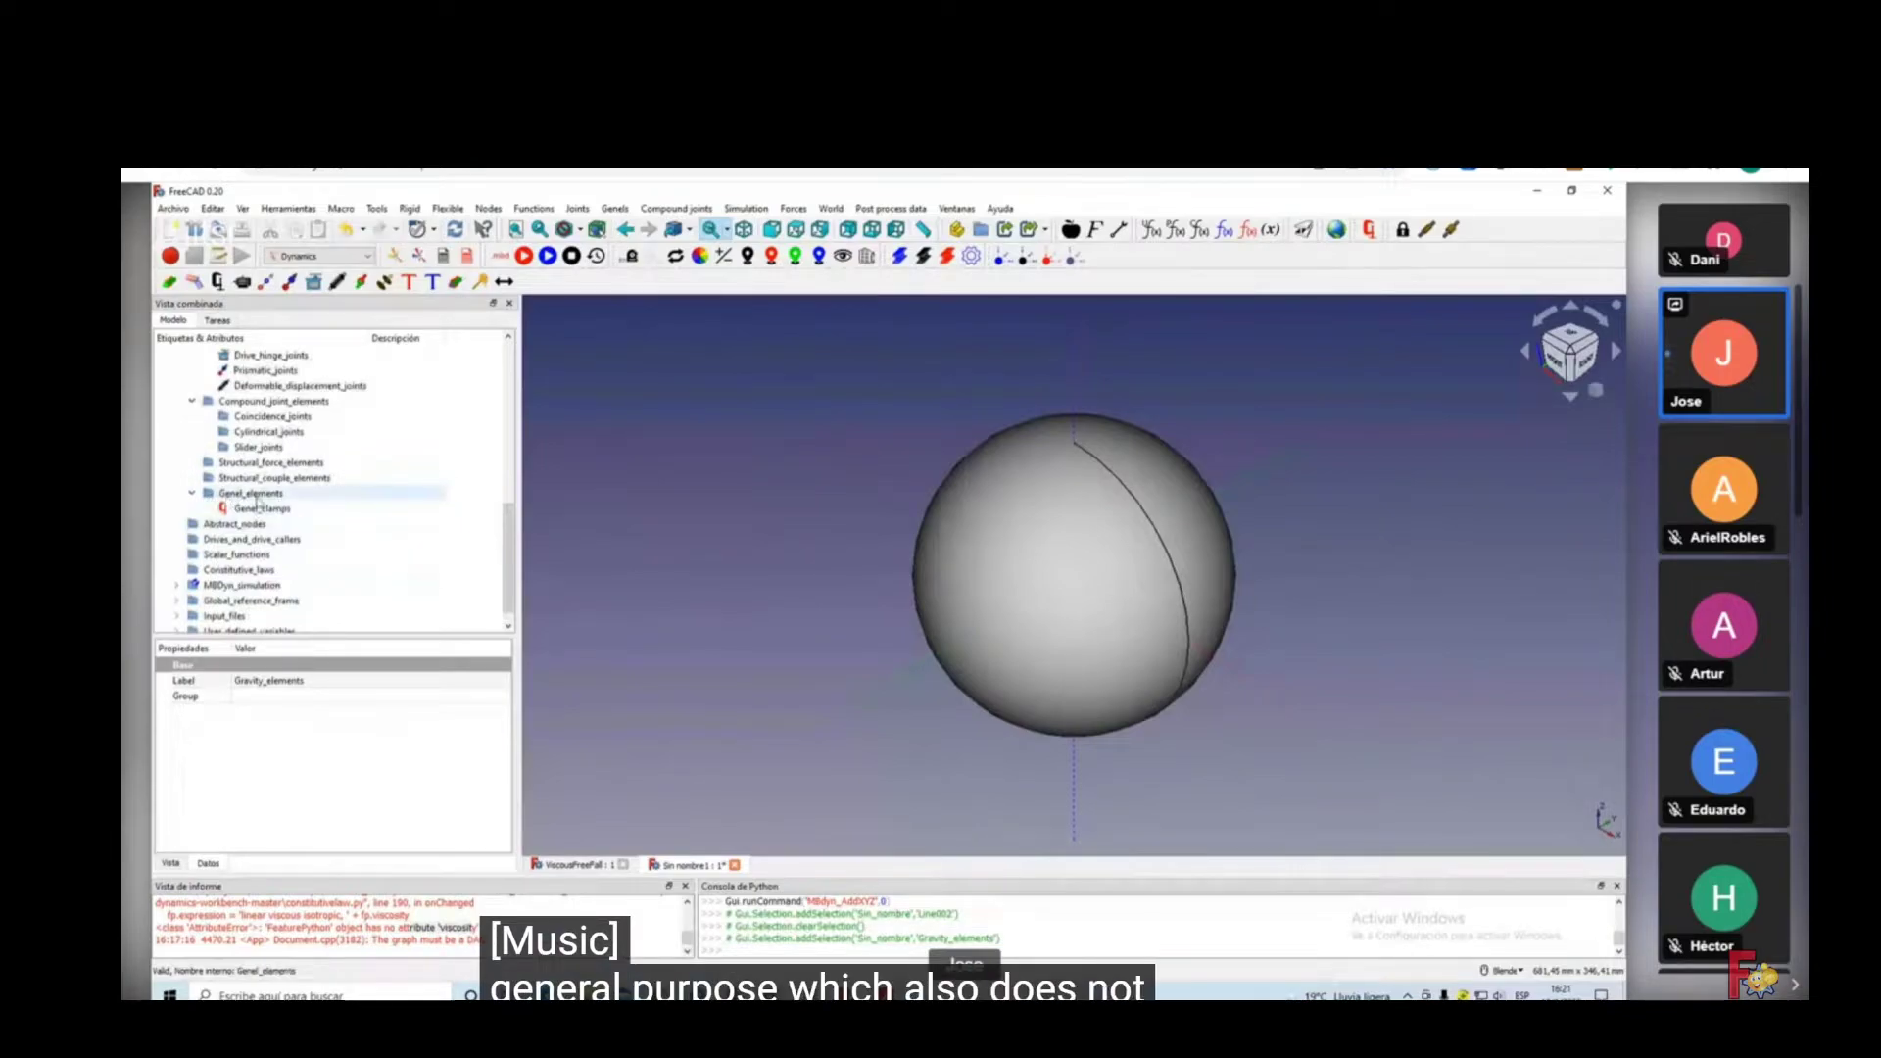
pyautogui.scroll(-1, 513, 600)
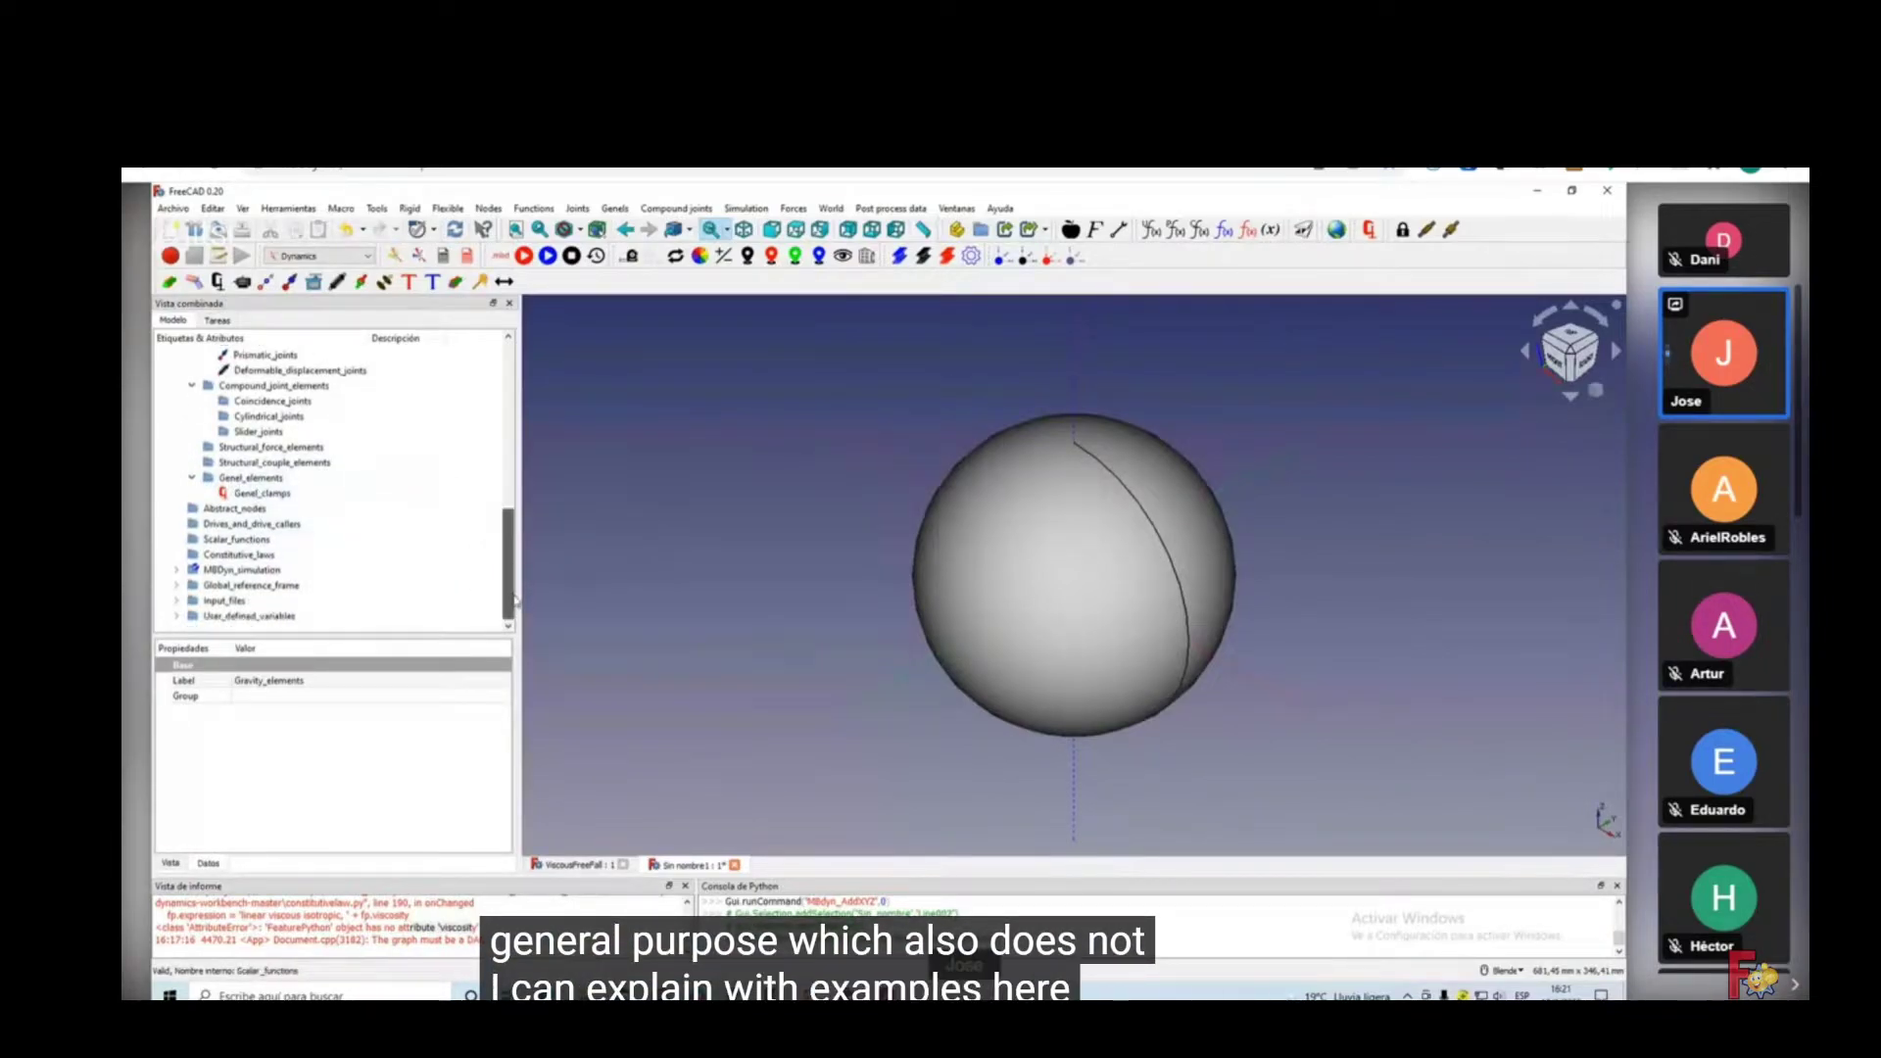
pyautogui.click(177, 569)
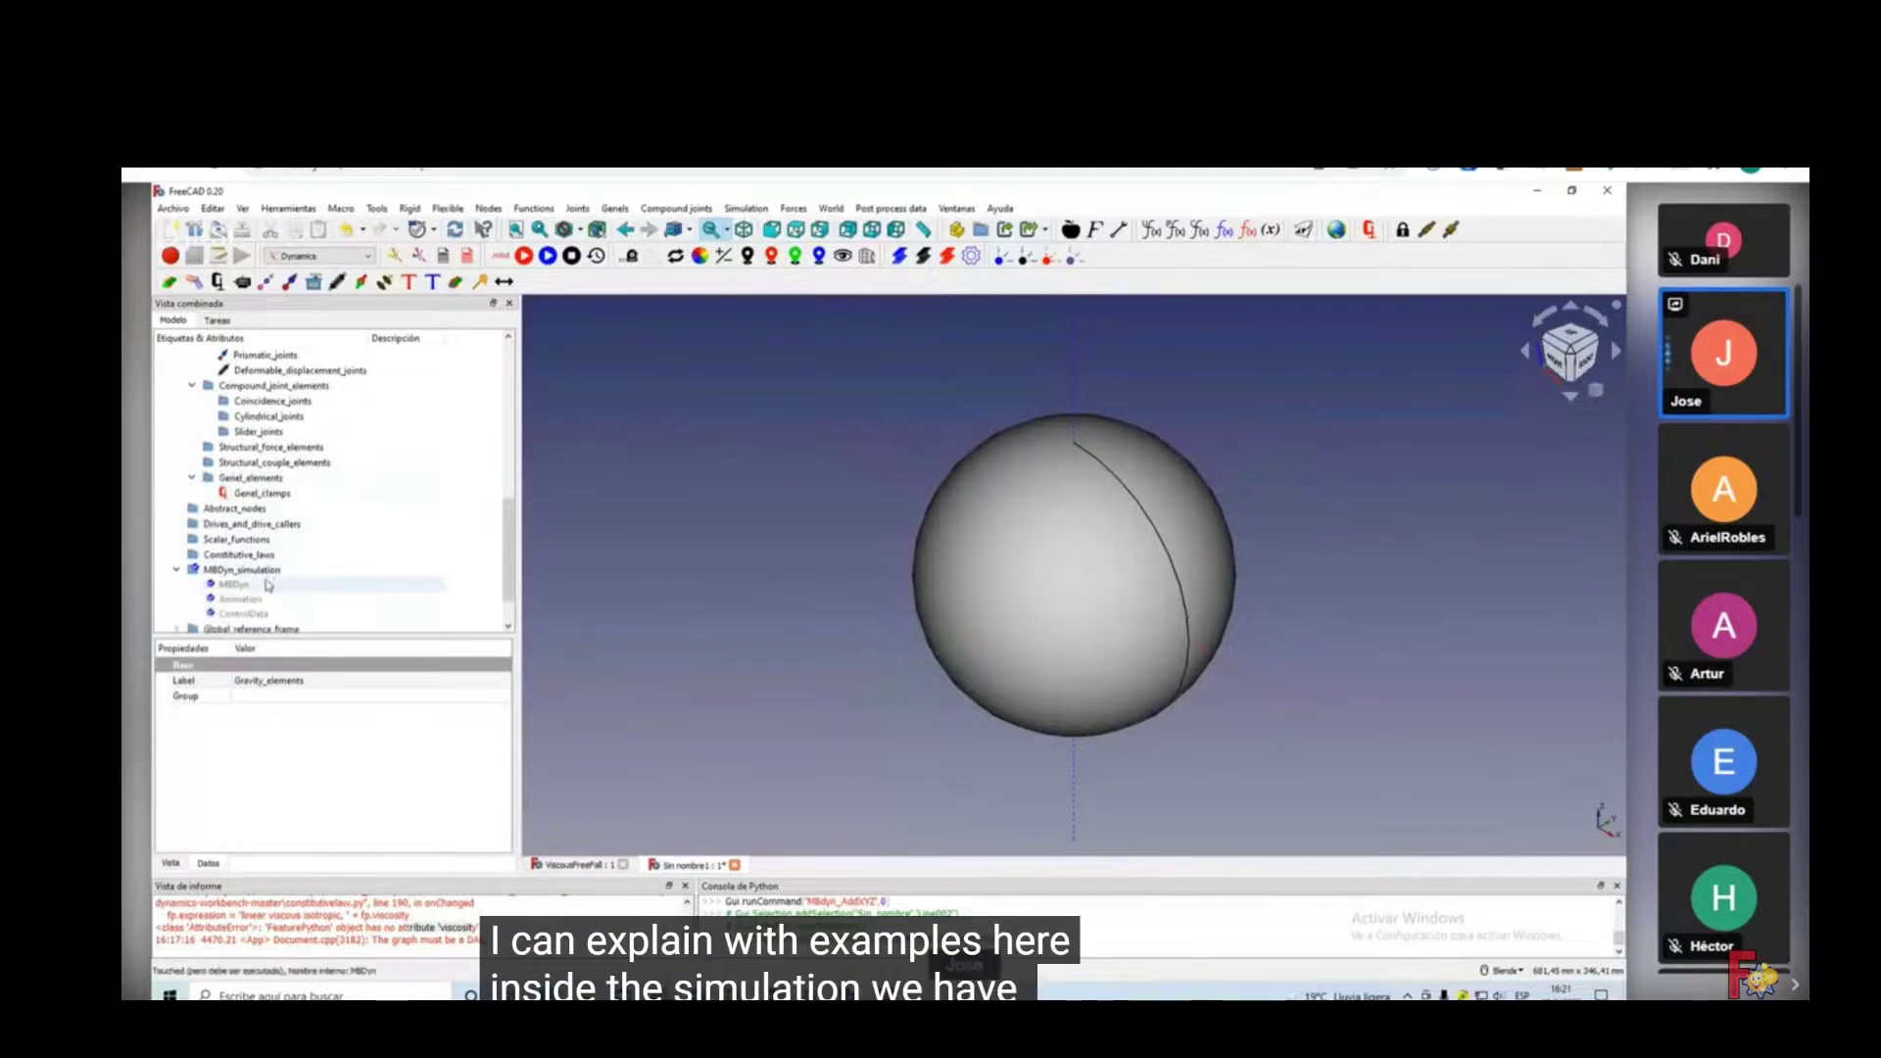
# Select the MBDyn simulation object and resize the Properties panel so property names read fully.
pyautogui.moveTo(511, 588); pyautogui.dragTo(509, 622)
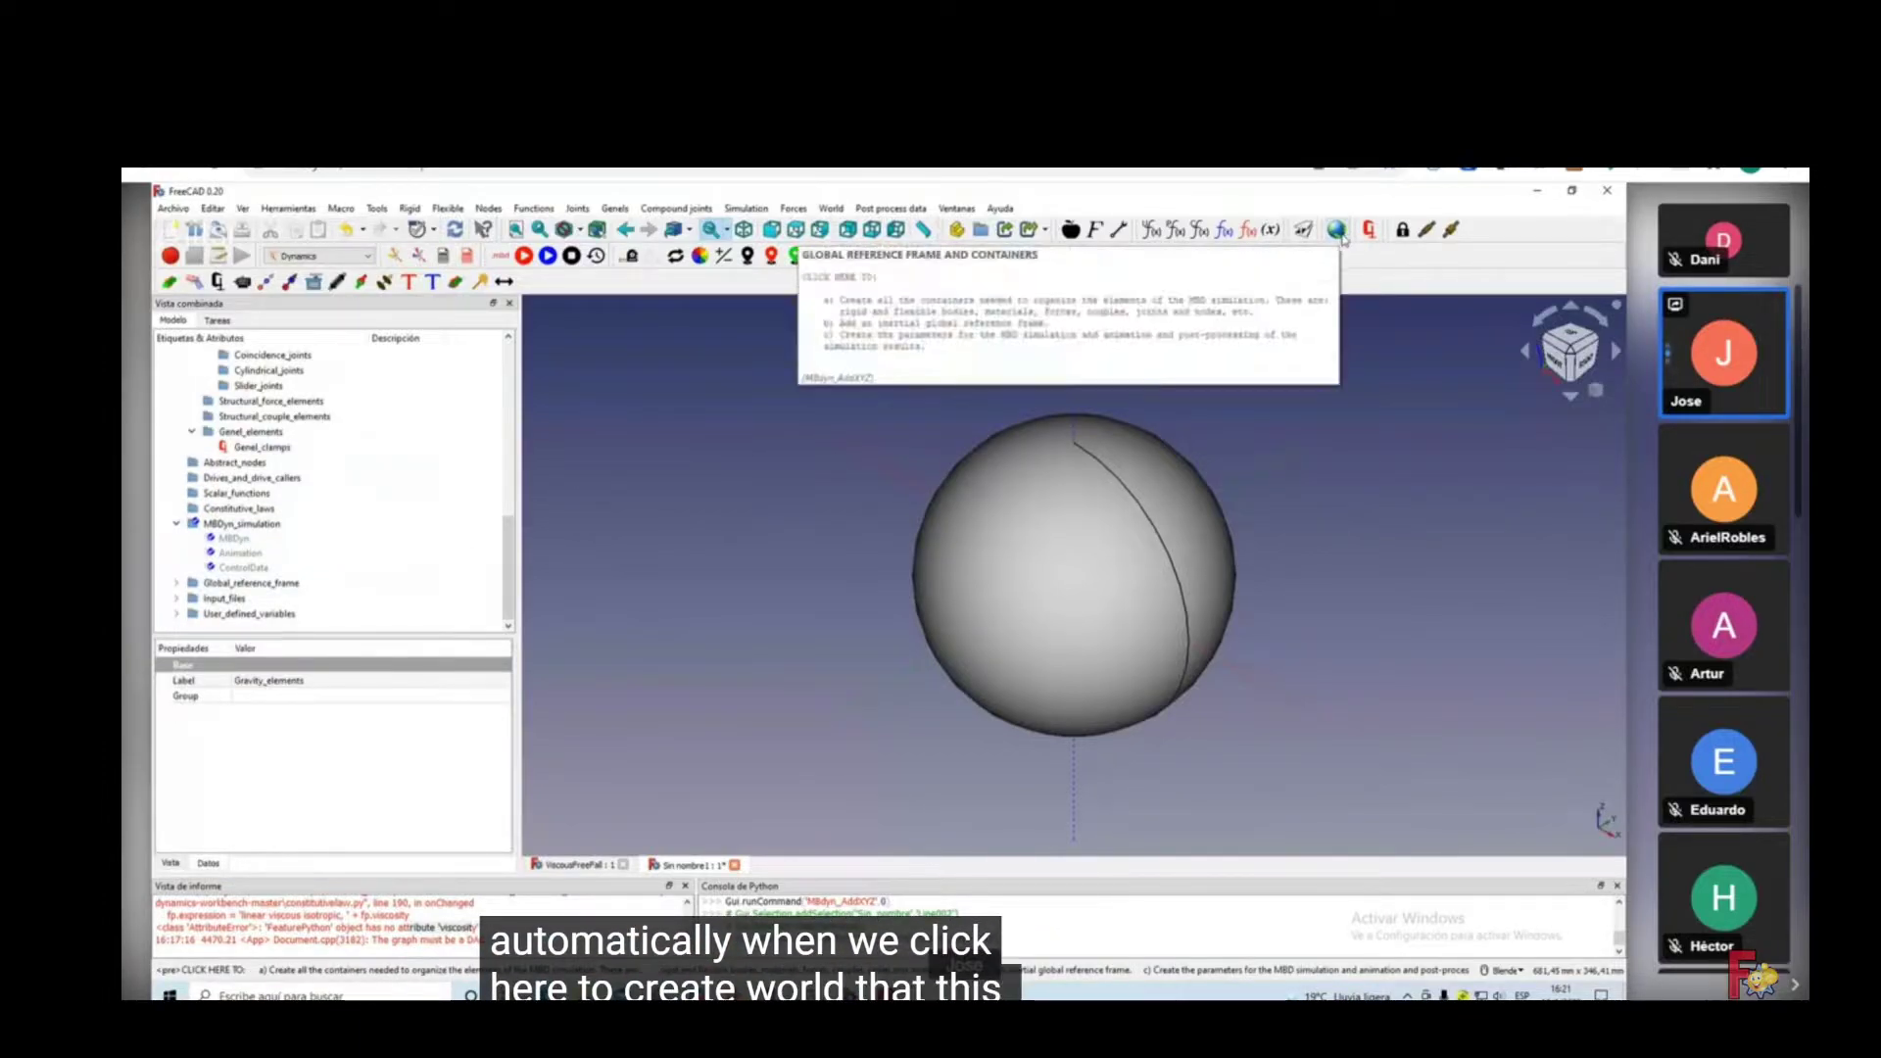
pyautogui.click(257, 539)
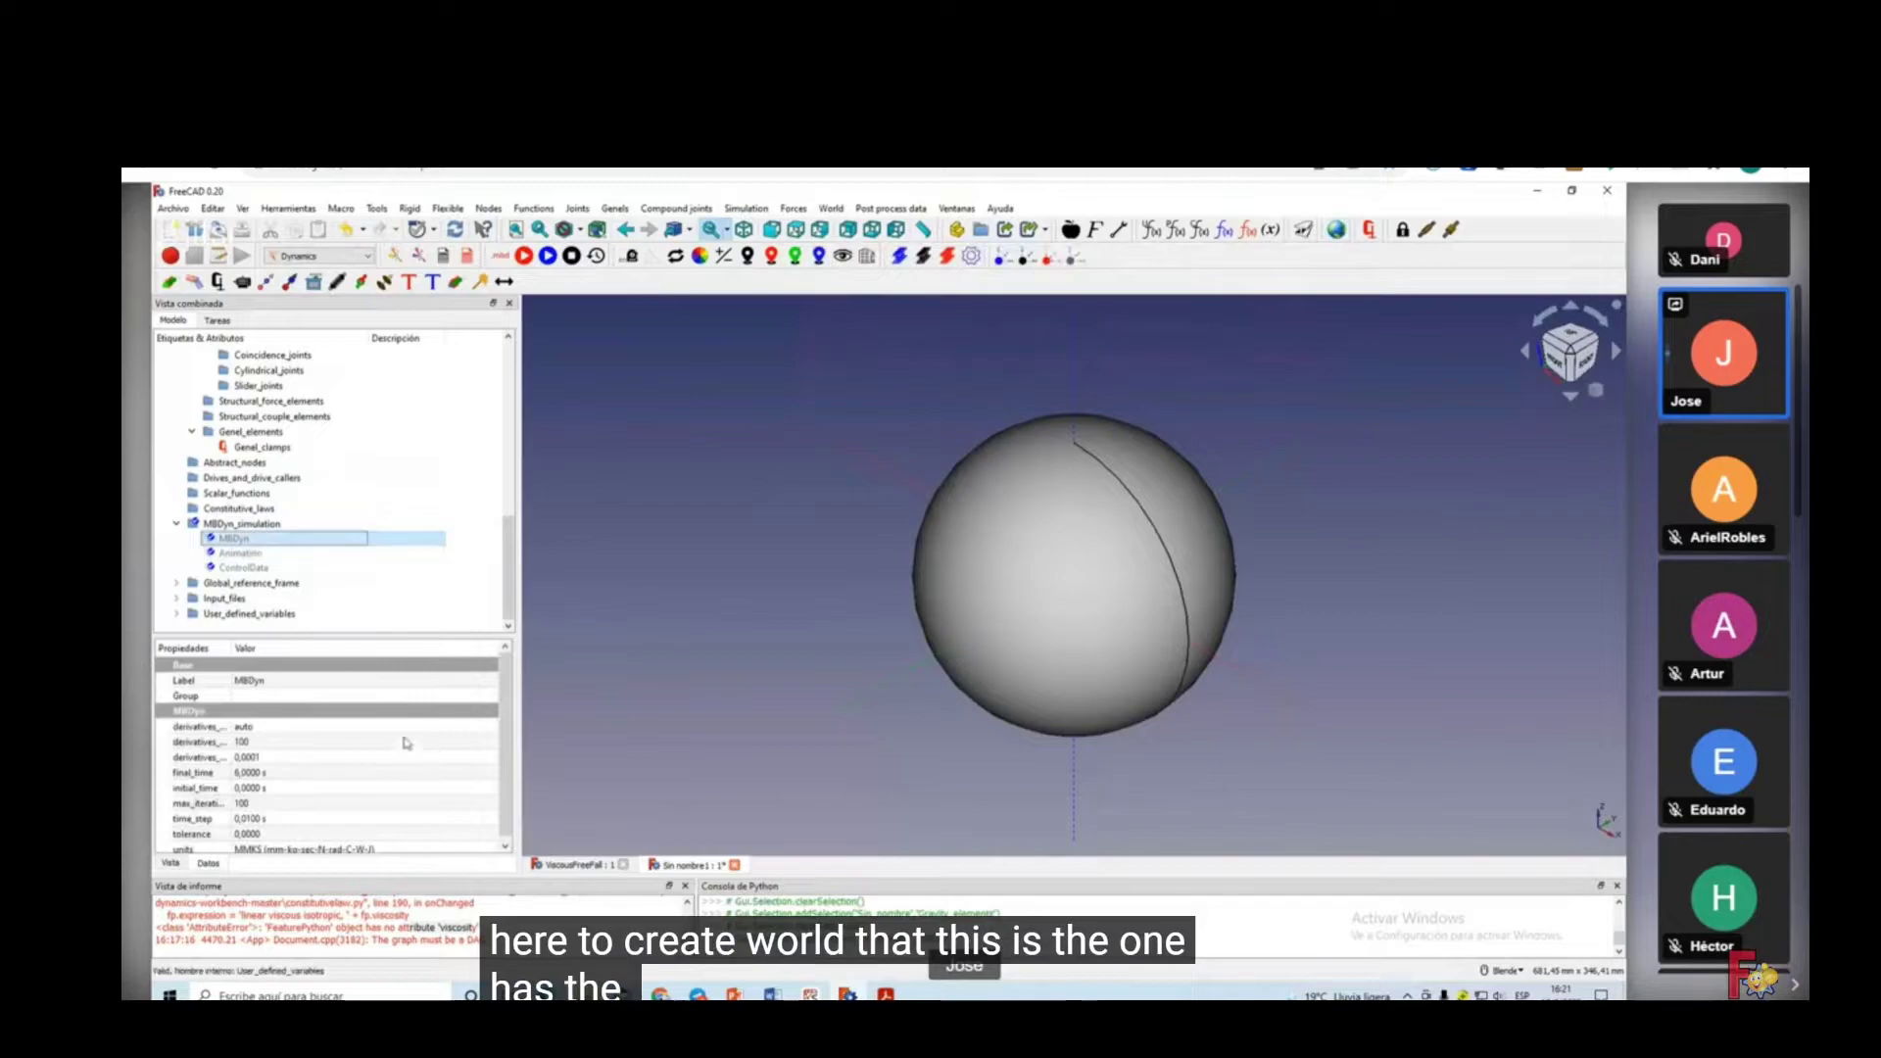
pyautogui.moveTo(385, 632); pyautogui.dragTo(385, 606)
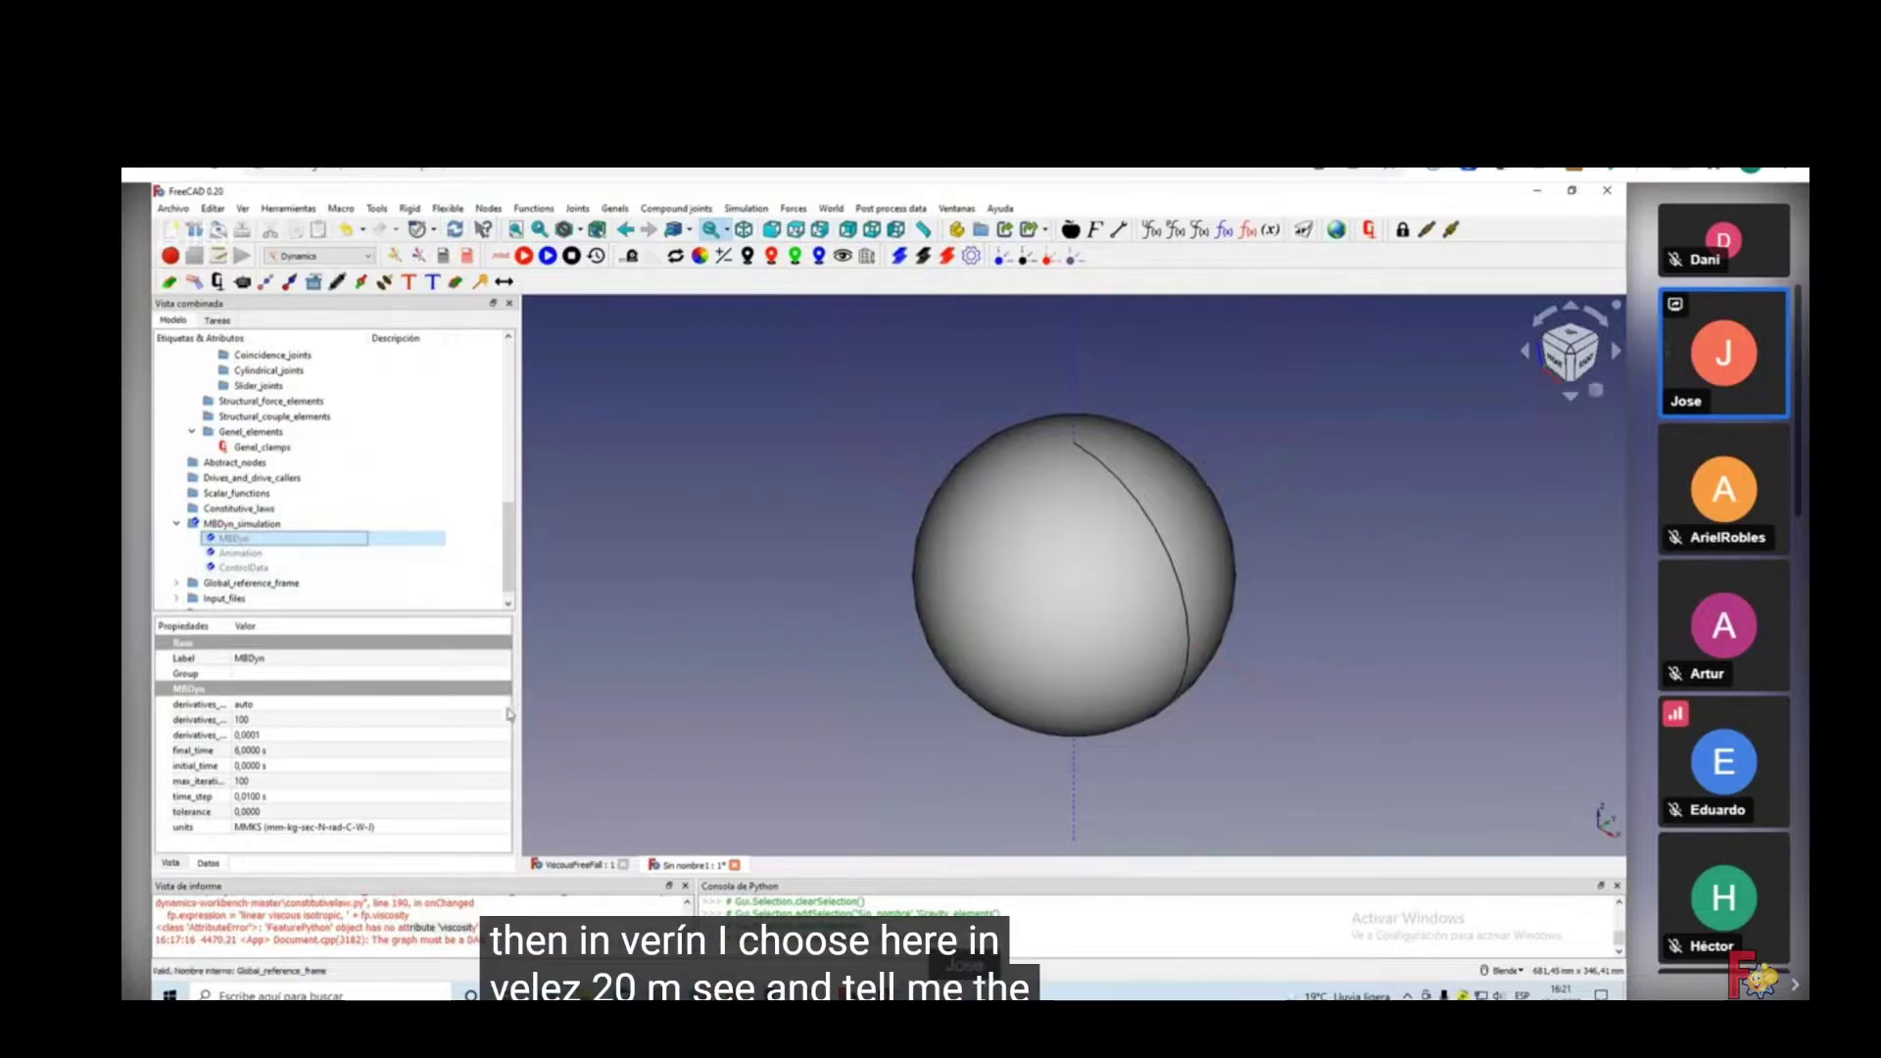
pyautogui.moveTo(230, 627); pyautogui.dragTo(263, 632)
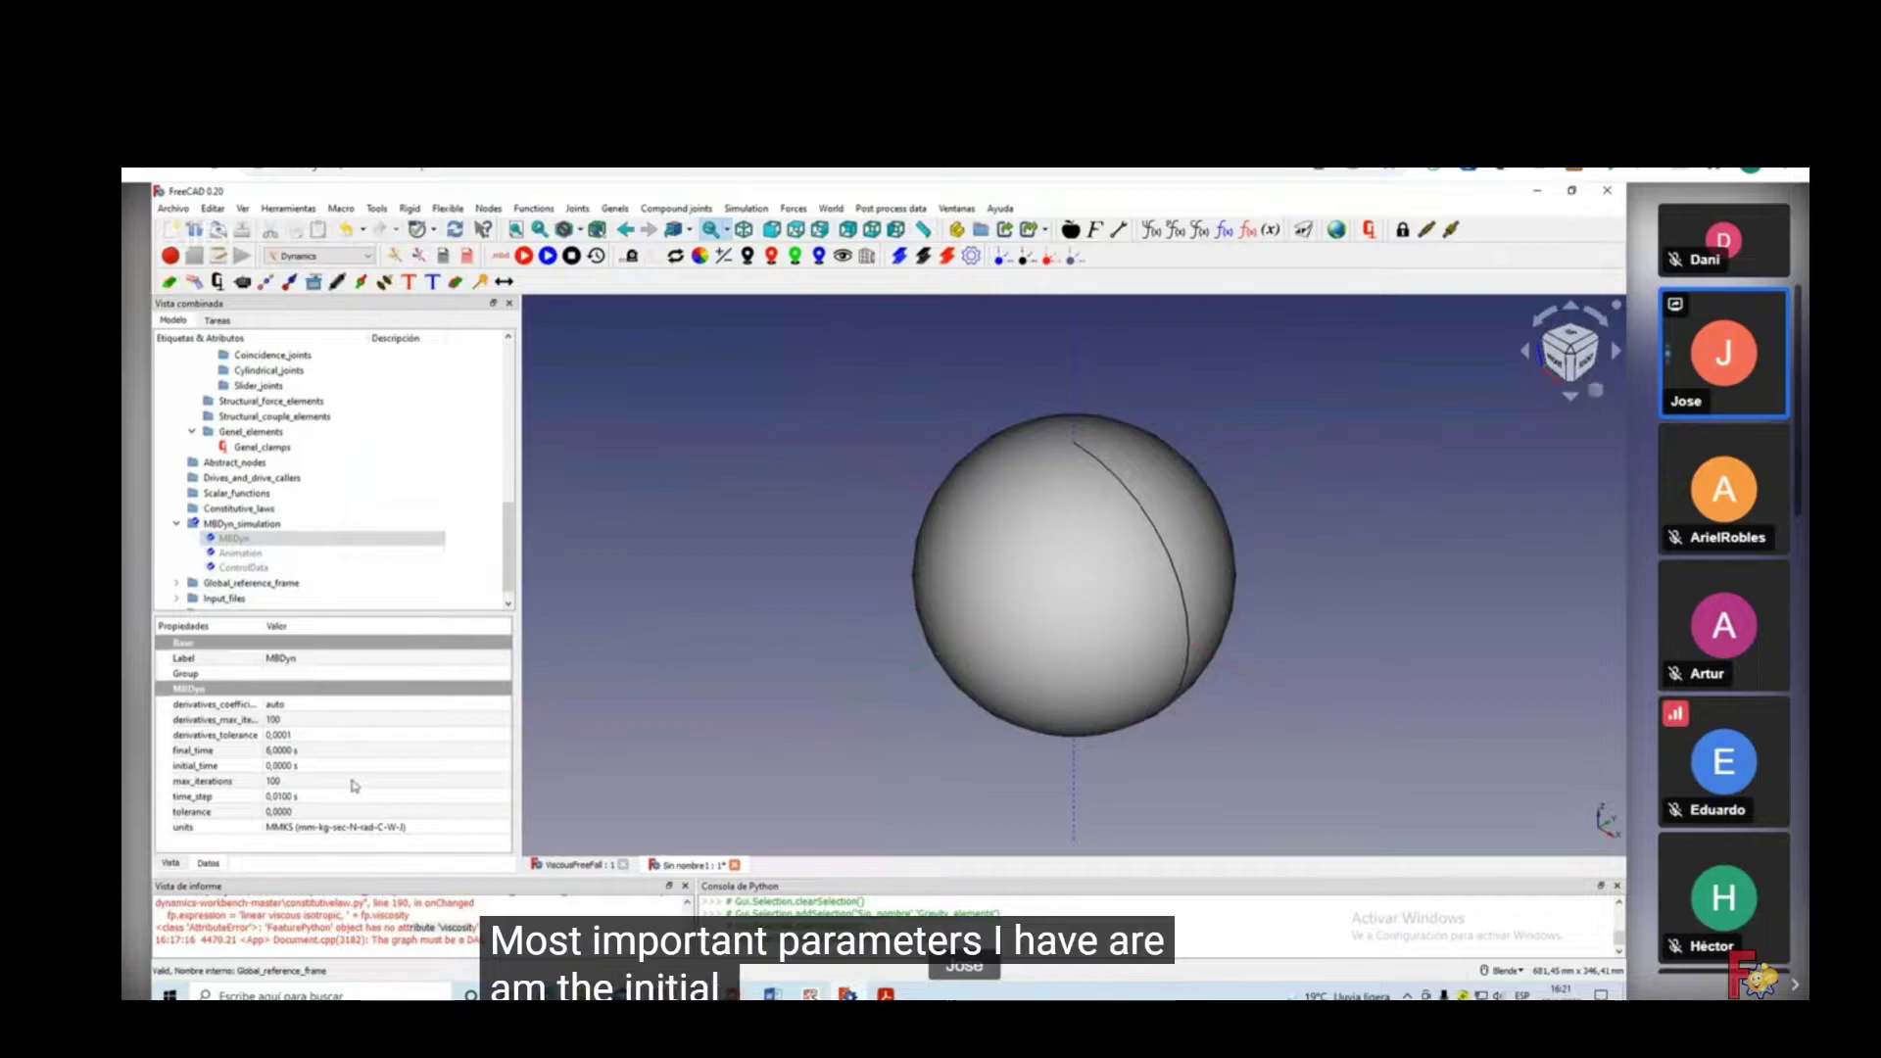
pyautogui.click(312, 766)
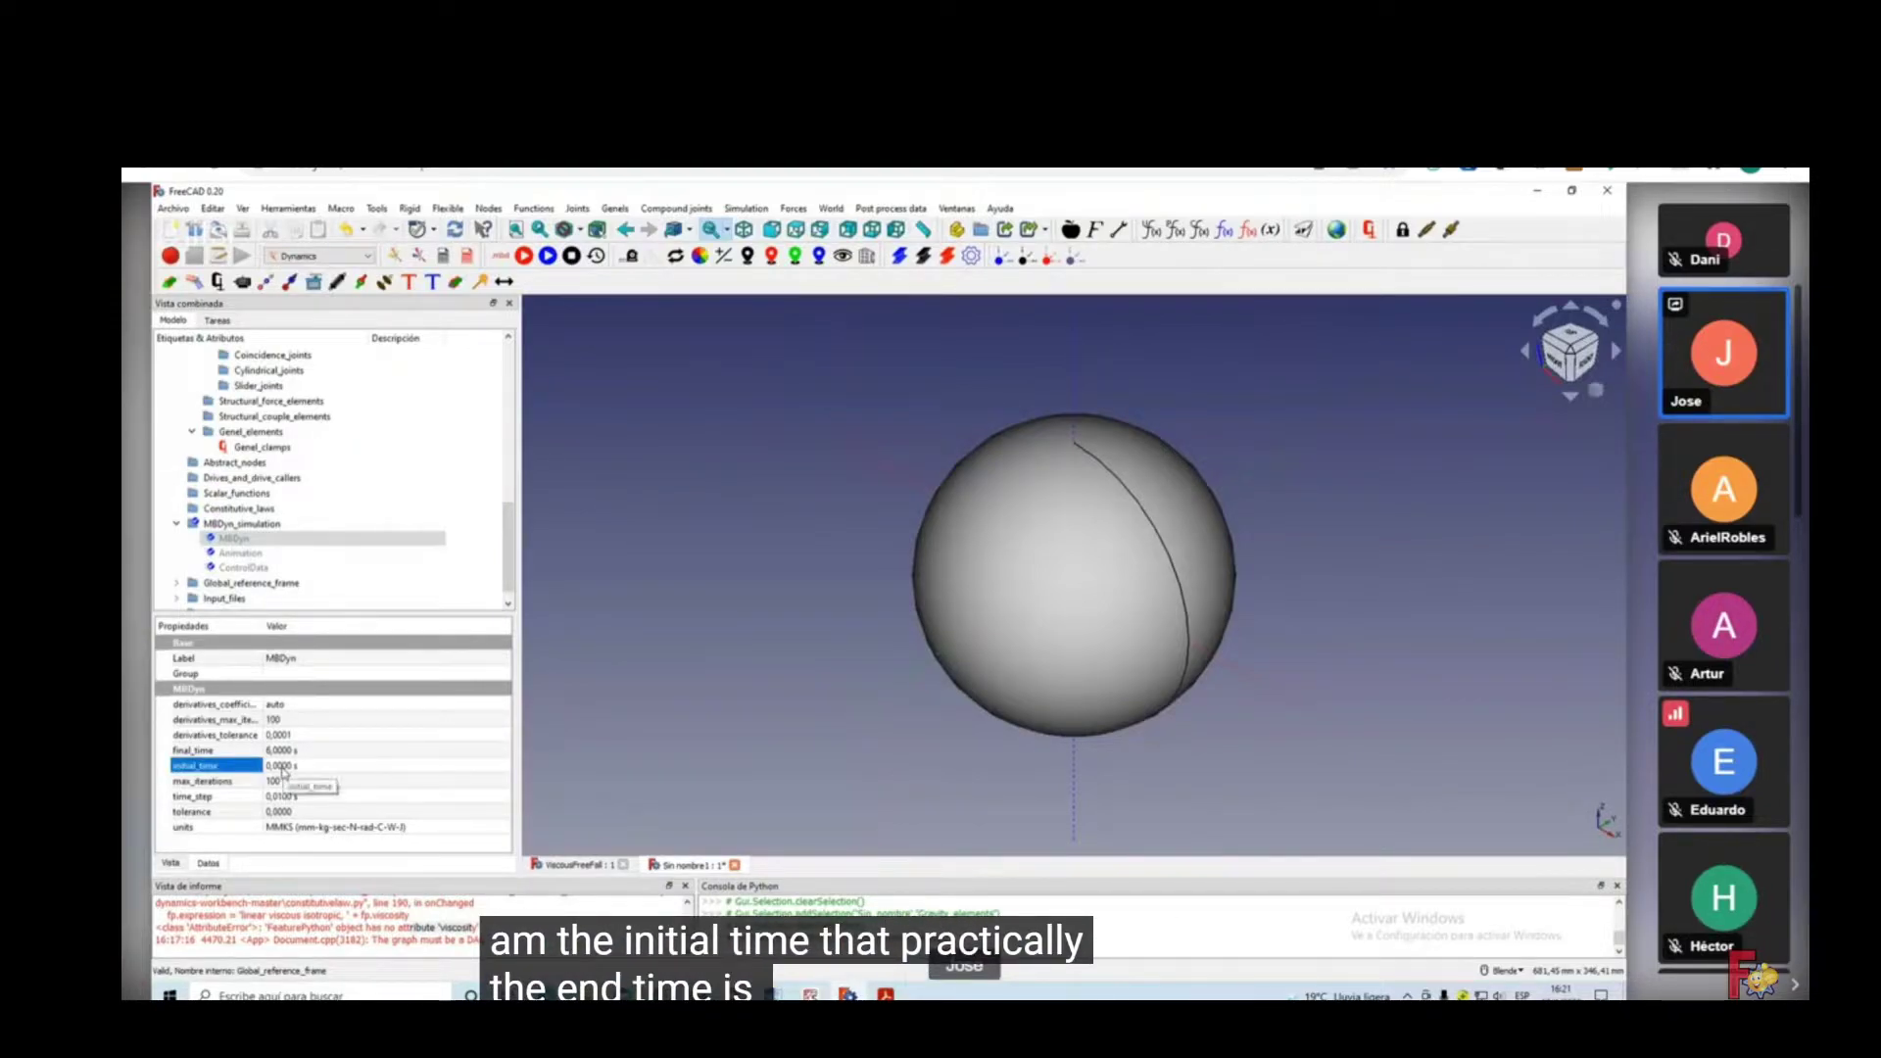
# Select the final_time value, then the 0,0100 s time_step value for editing.
pyautogui.click(281, 751)
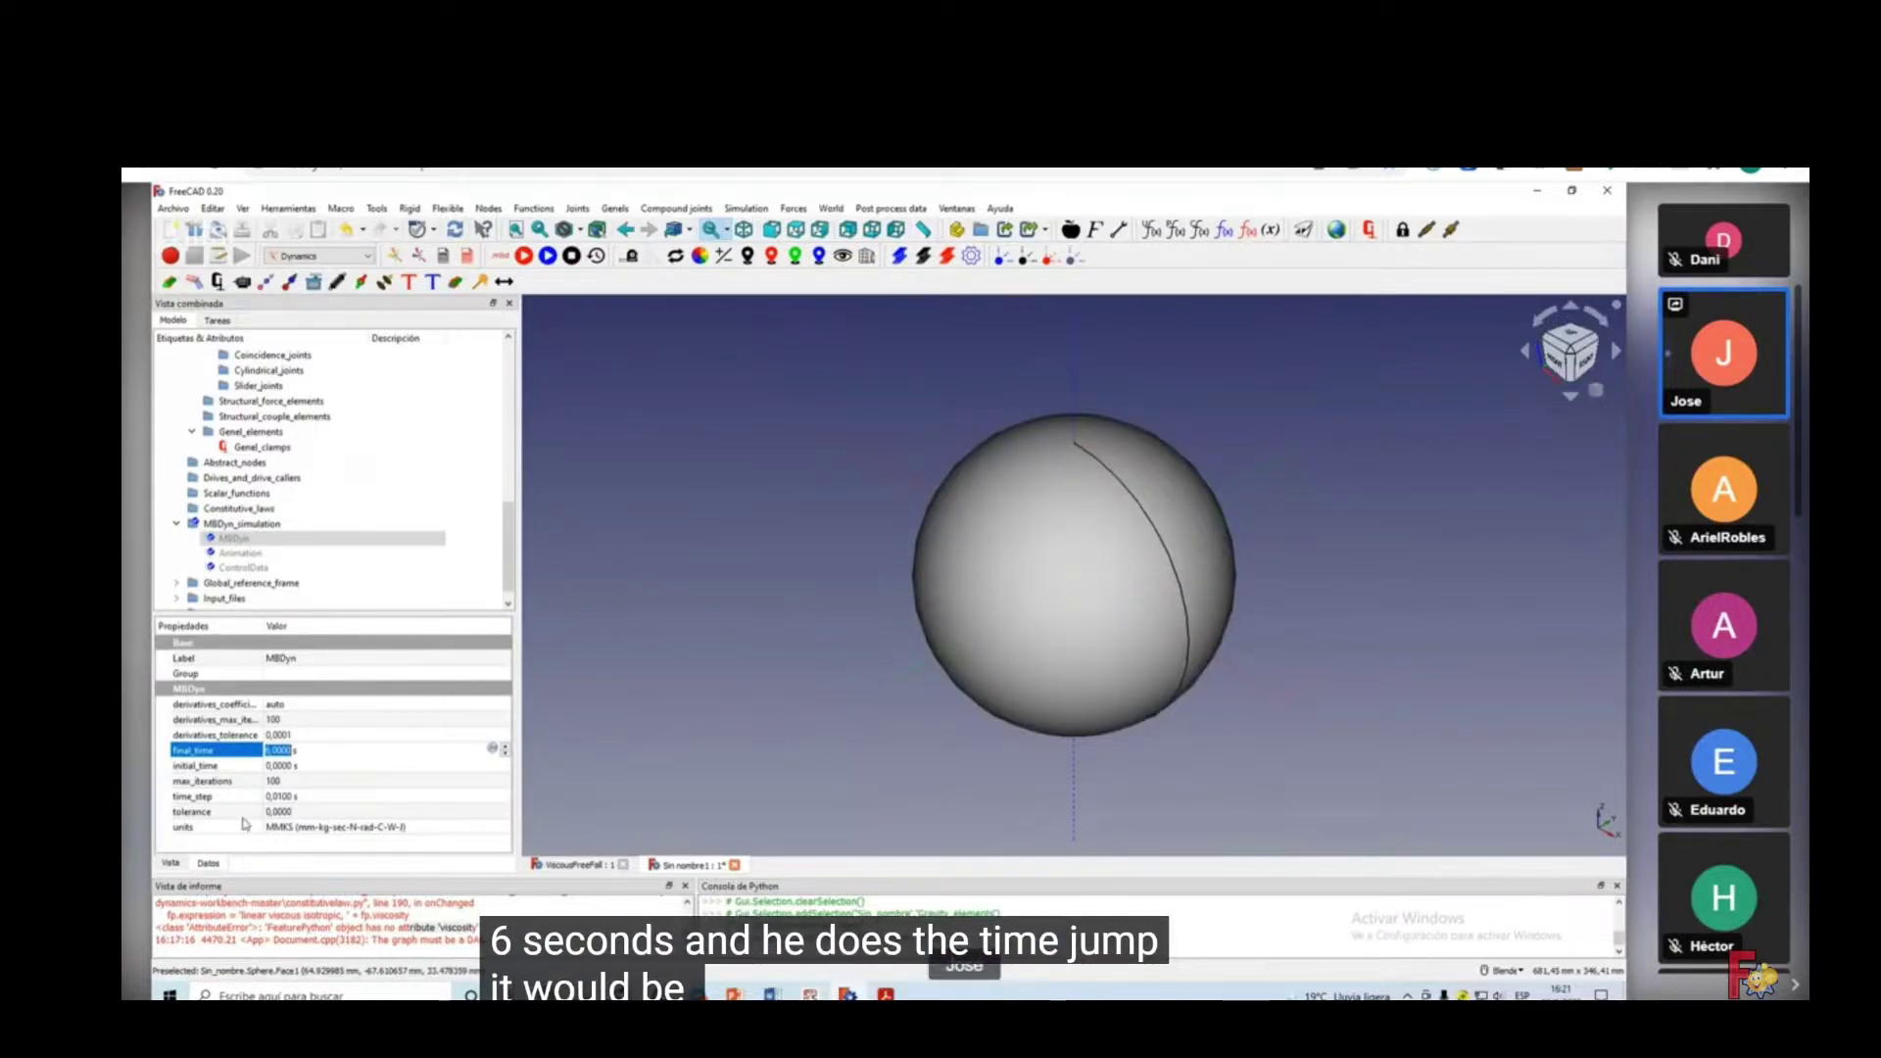
pyautogui.click(302, 798)
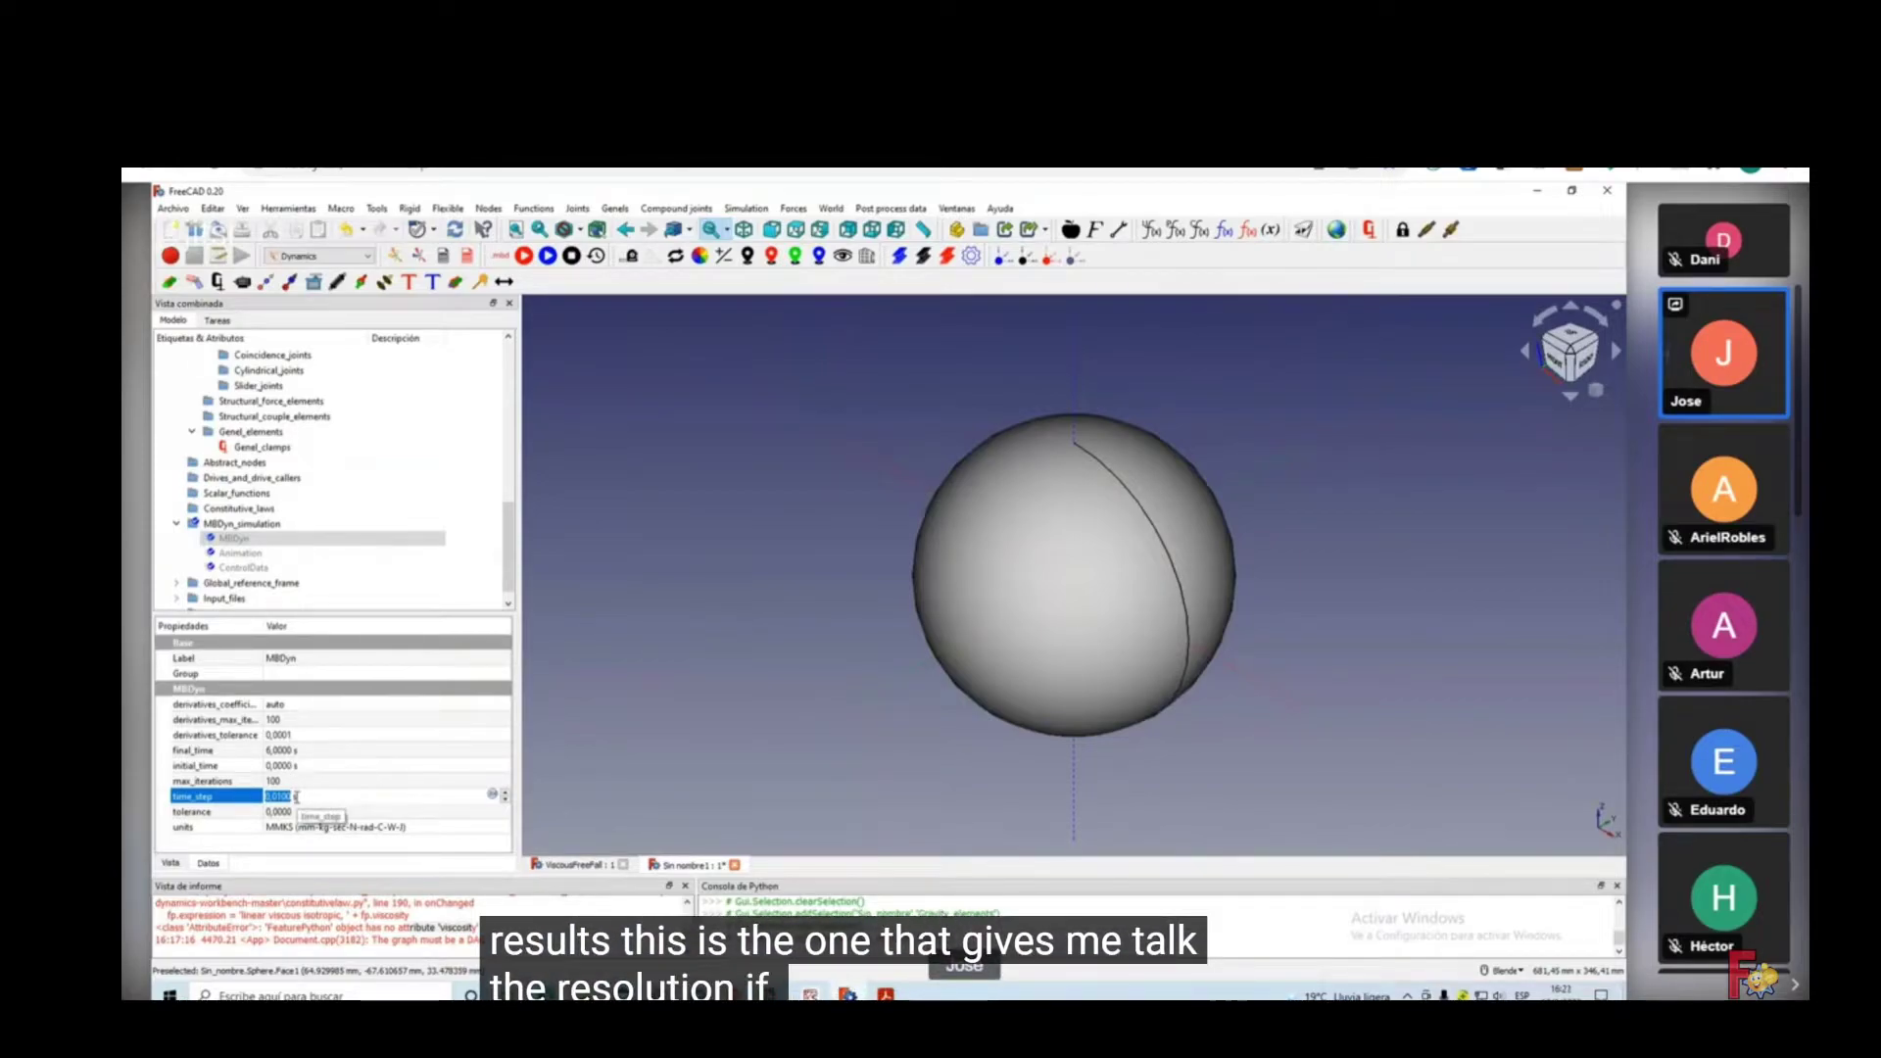
# Type a 0 into the time_step field, then start editing the 0,0001 derivatives_tolerance.
pyautogui.scroll(-5, 1159, 454)
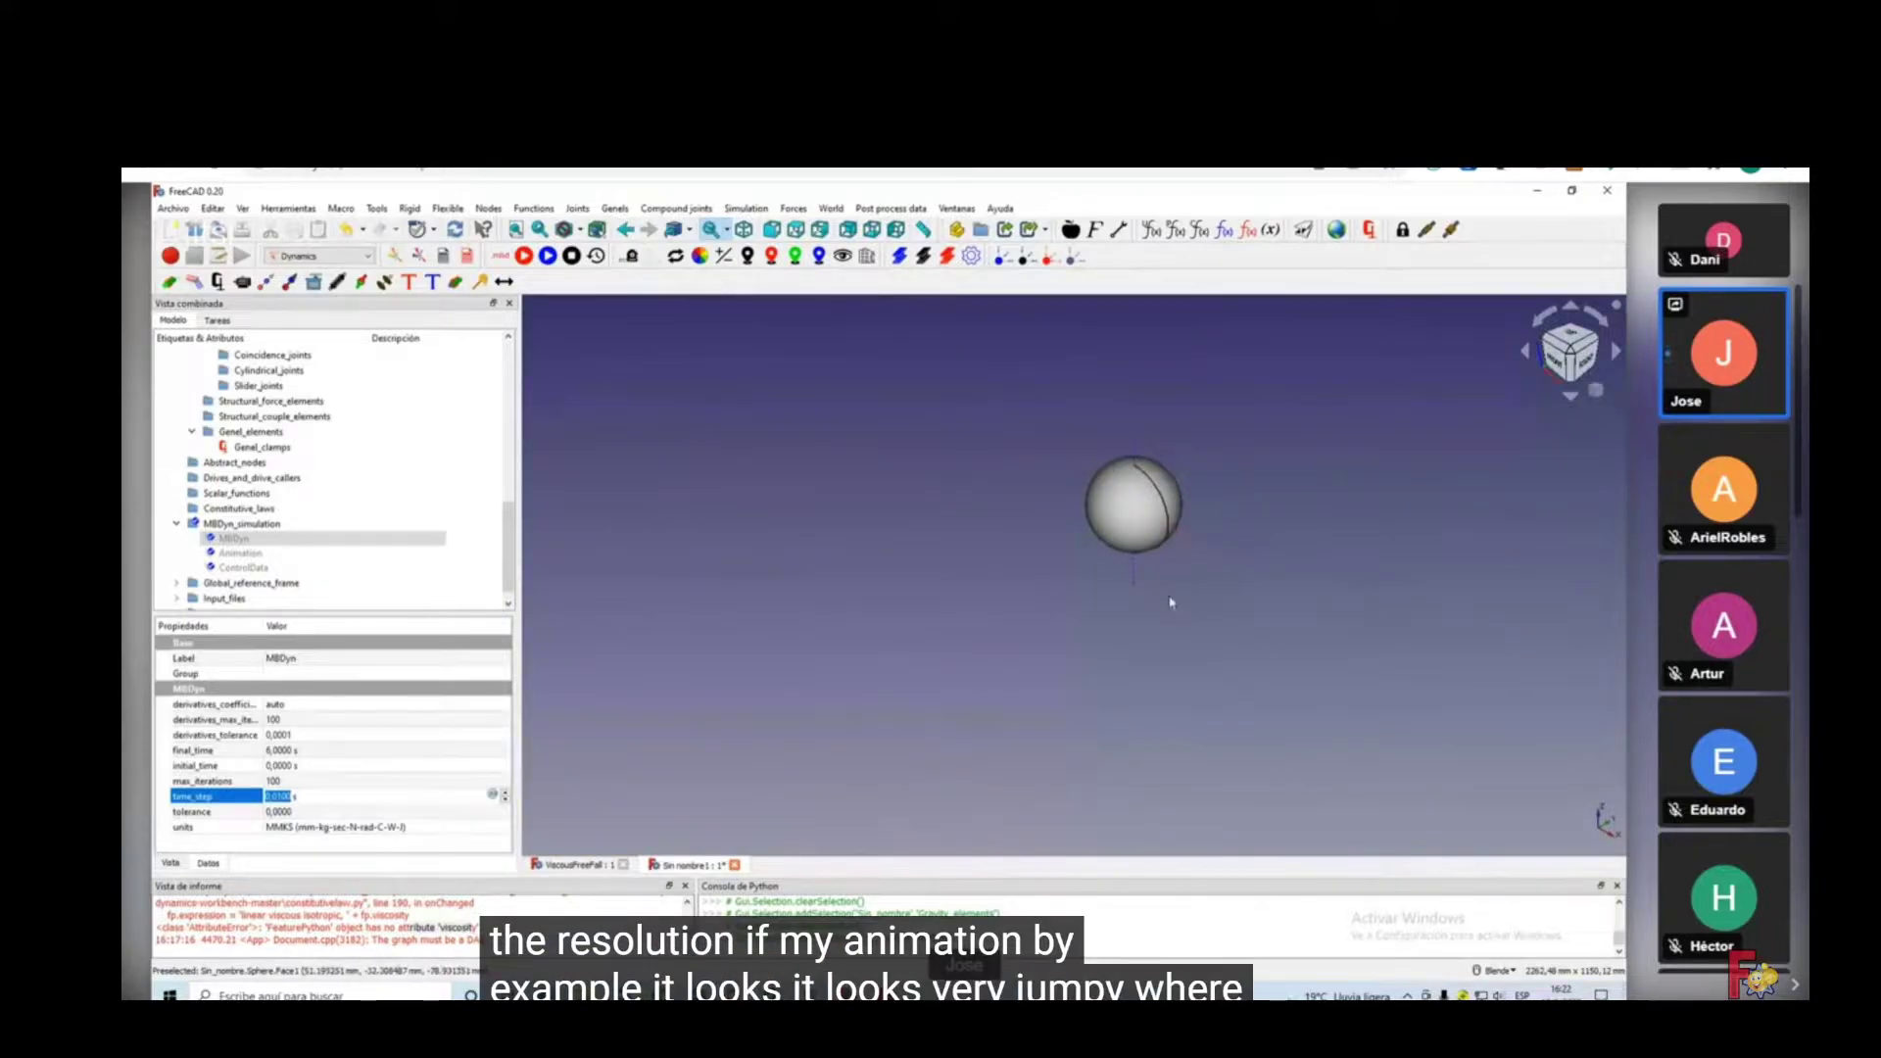
pyautogui.click(278, 797)
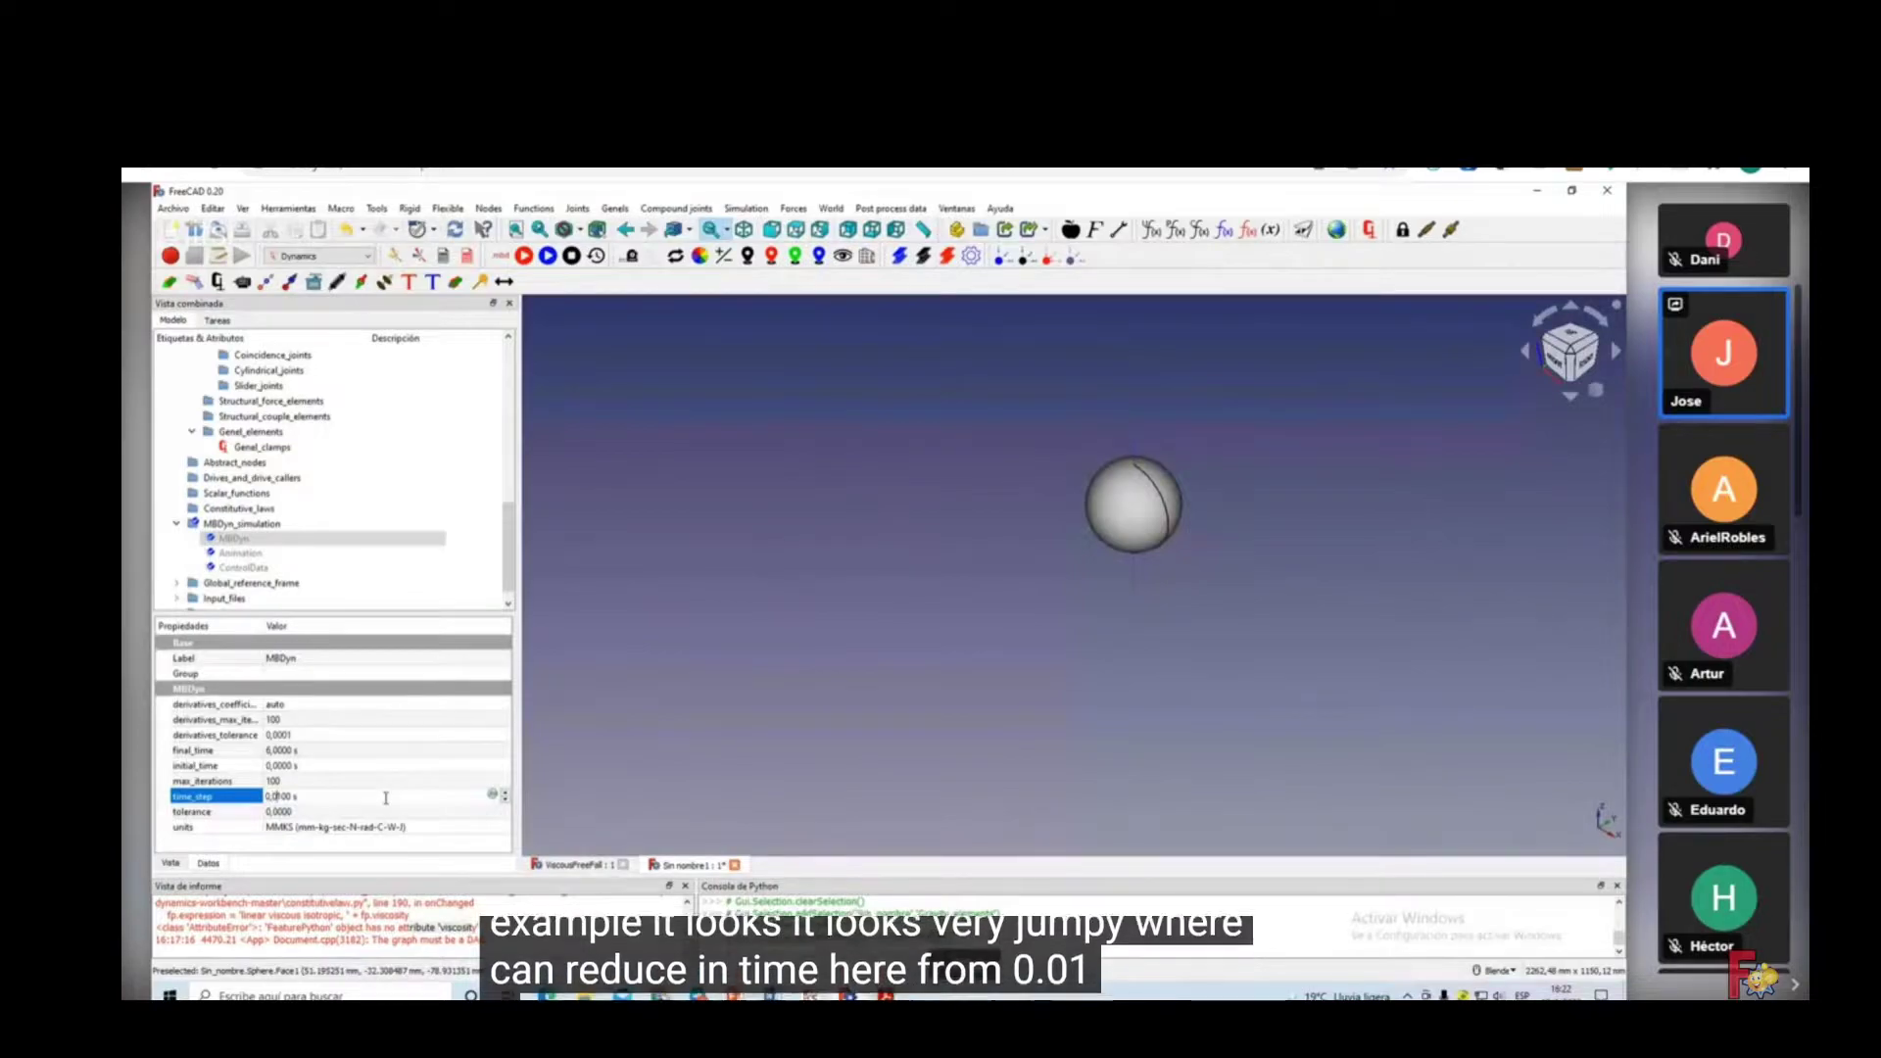
pyautogui.write('0')
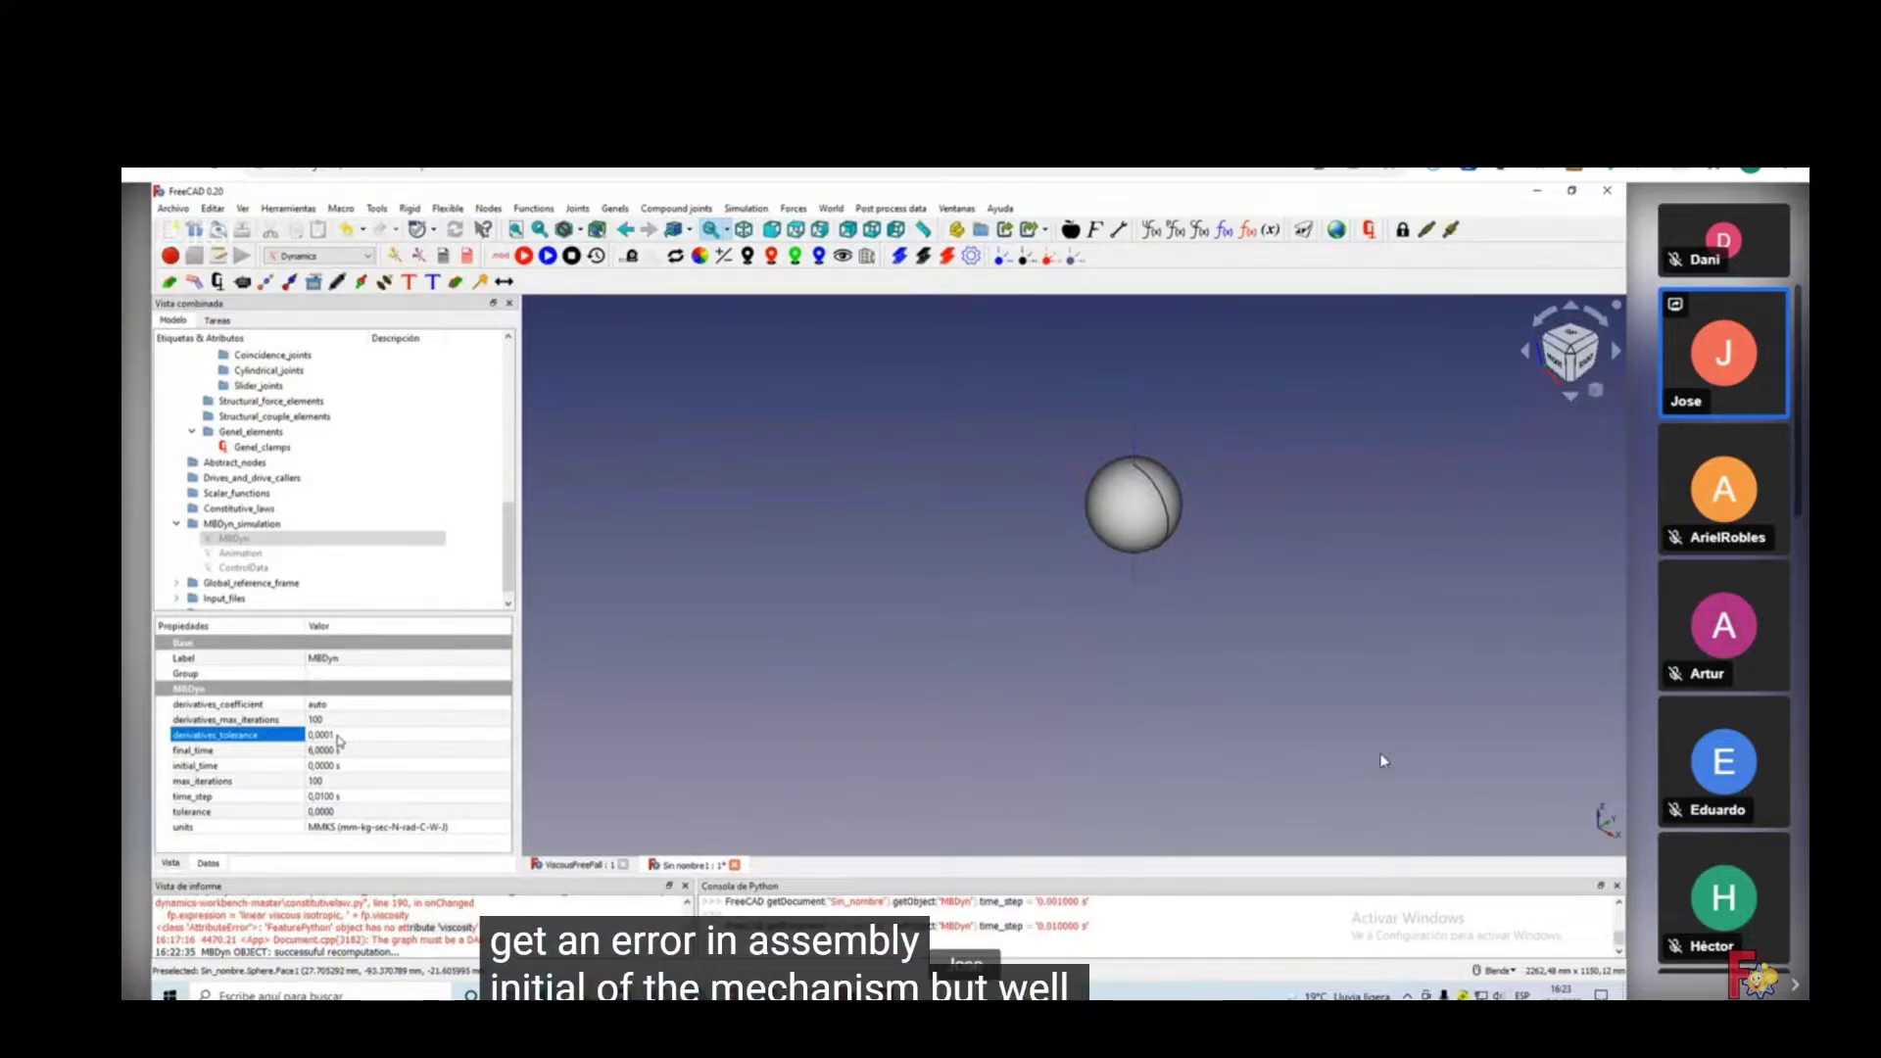
pyautogui.click(338, 736)
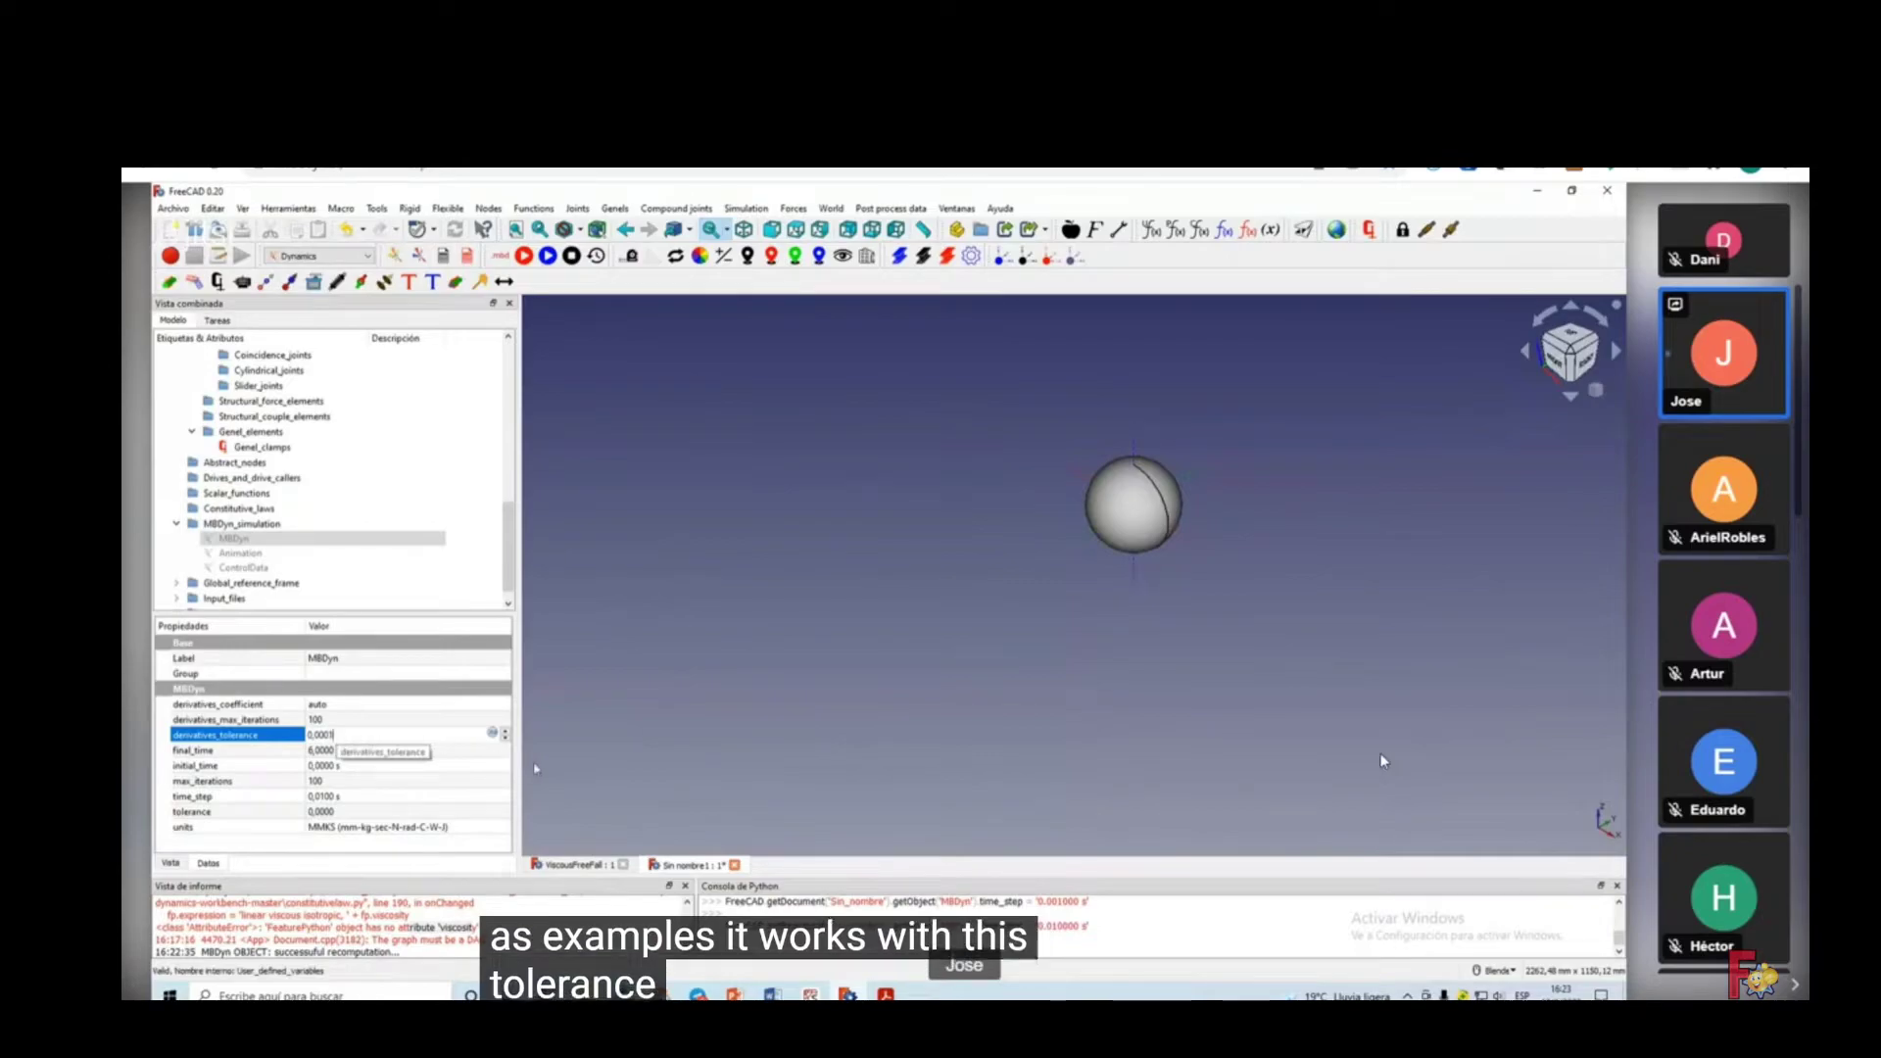
# Review the Animation object's settings, checking its current_time value.
pyautogui.click(233, 555)
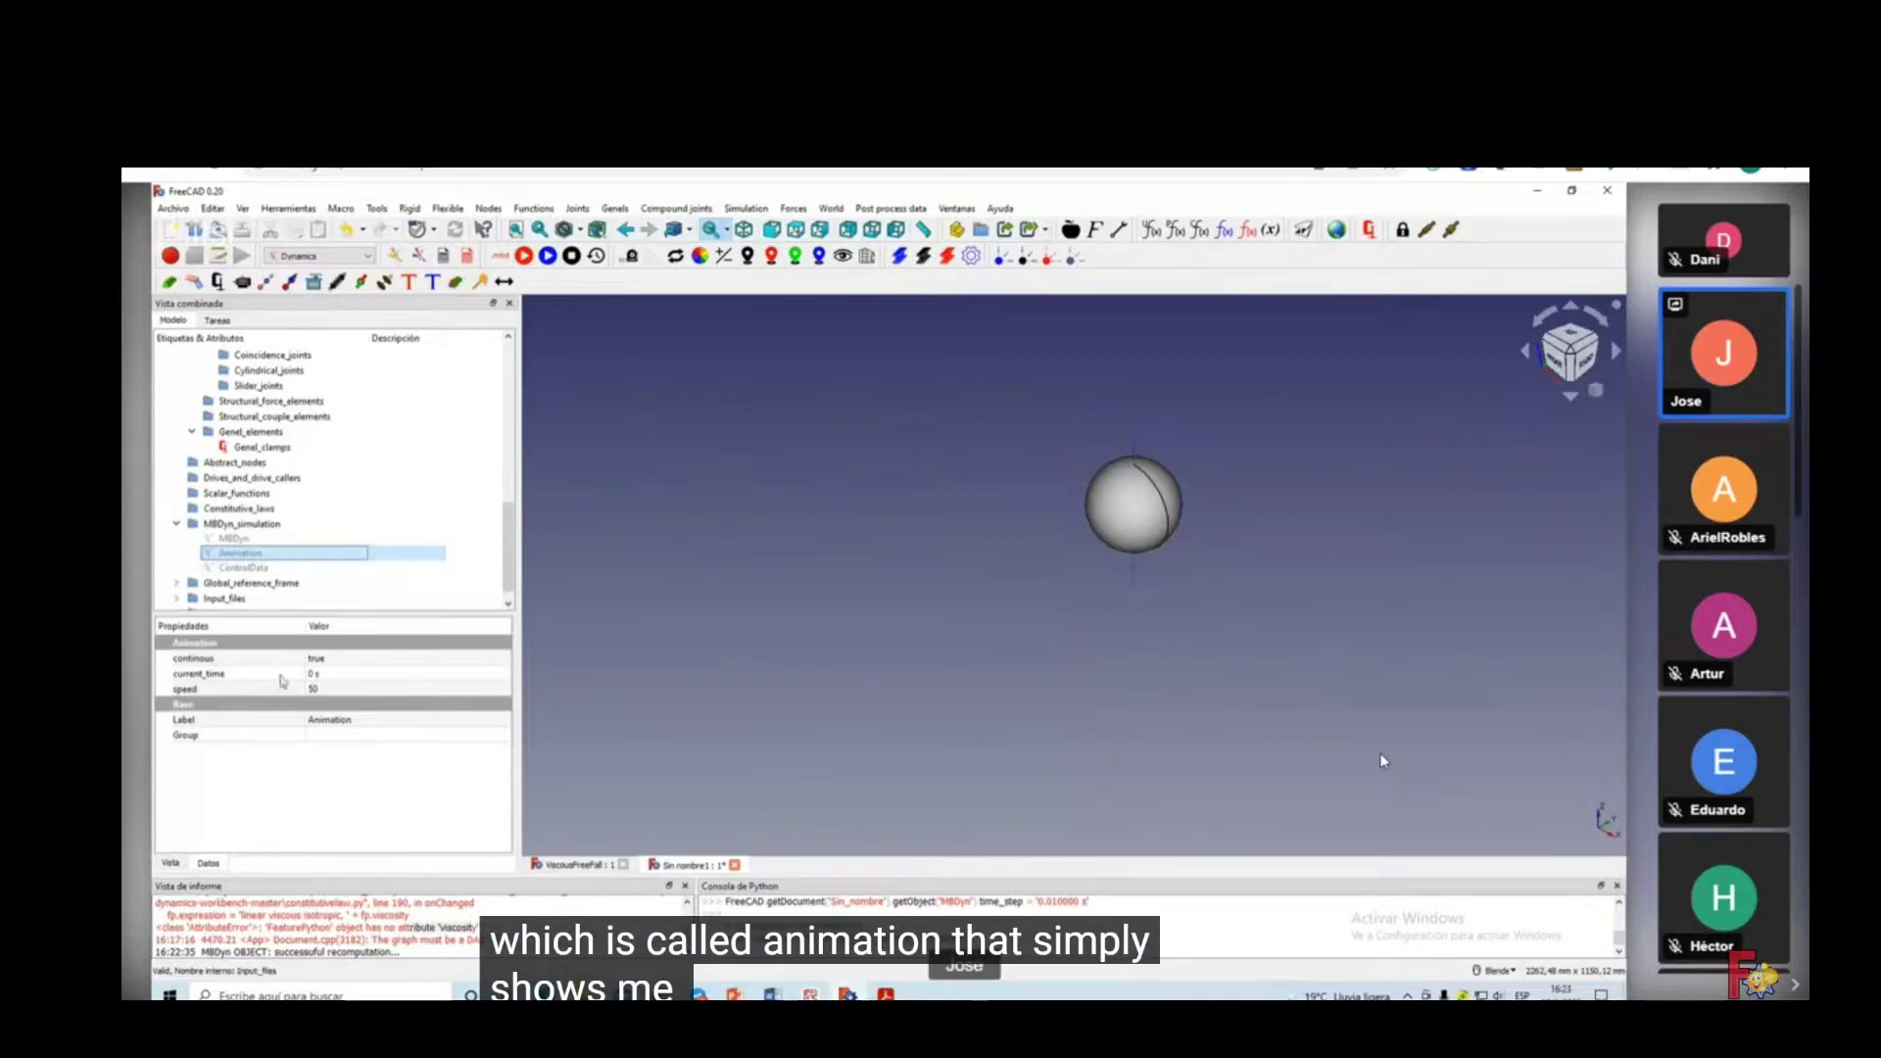
pyautogui.click(339, 678)
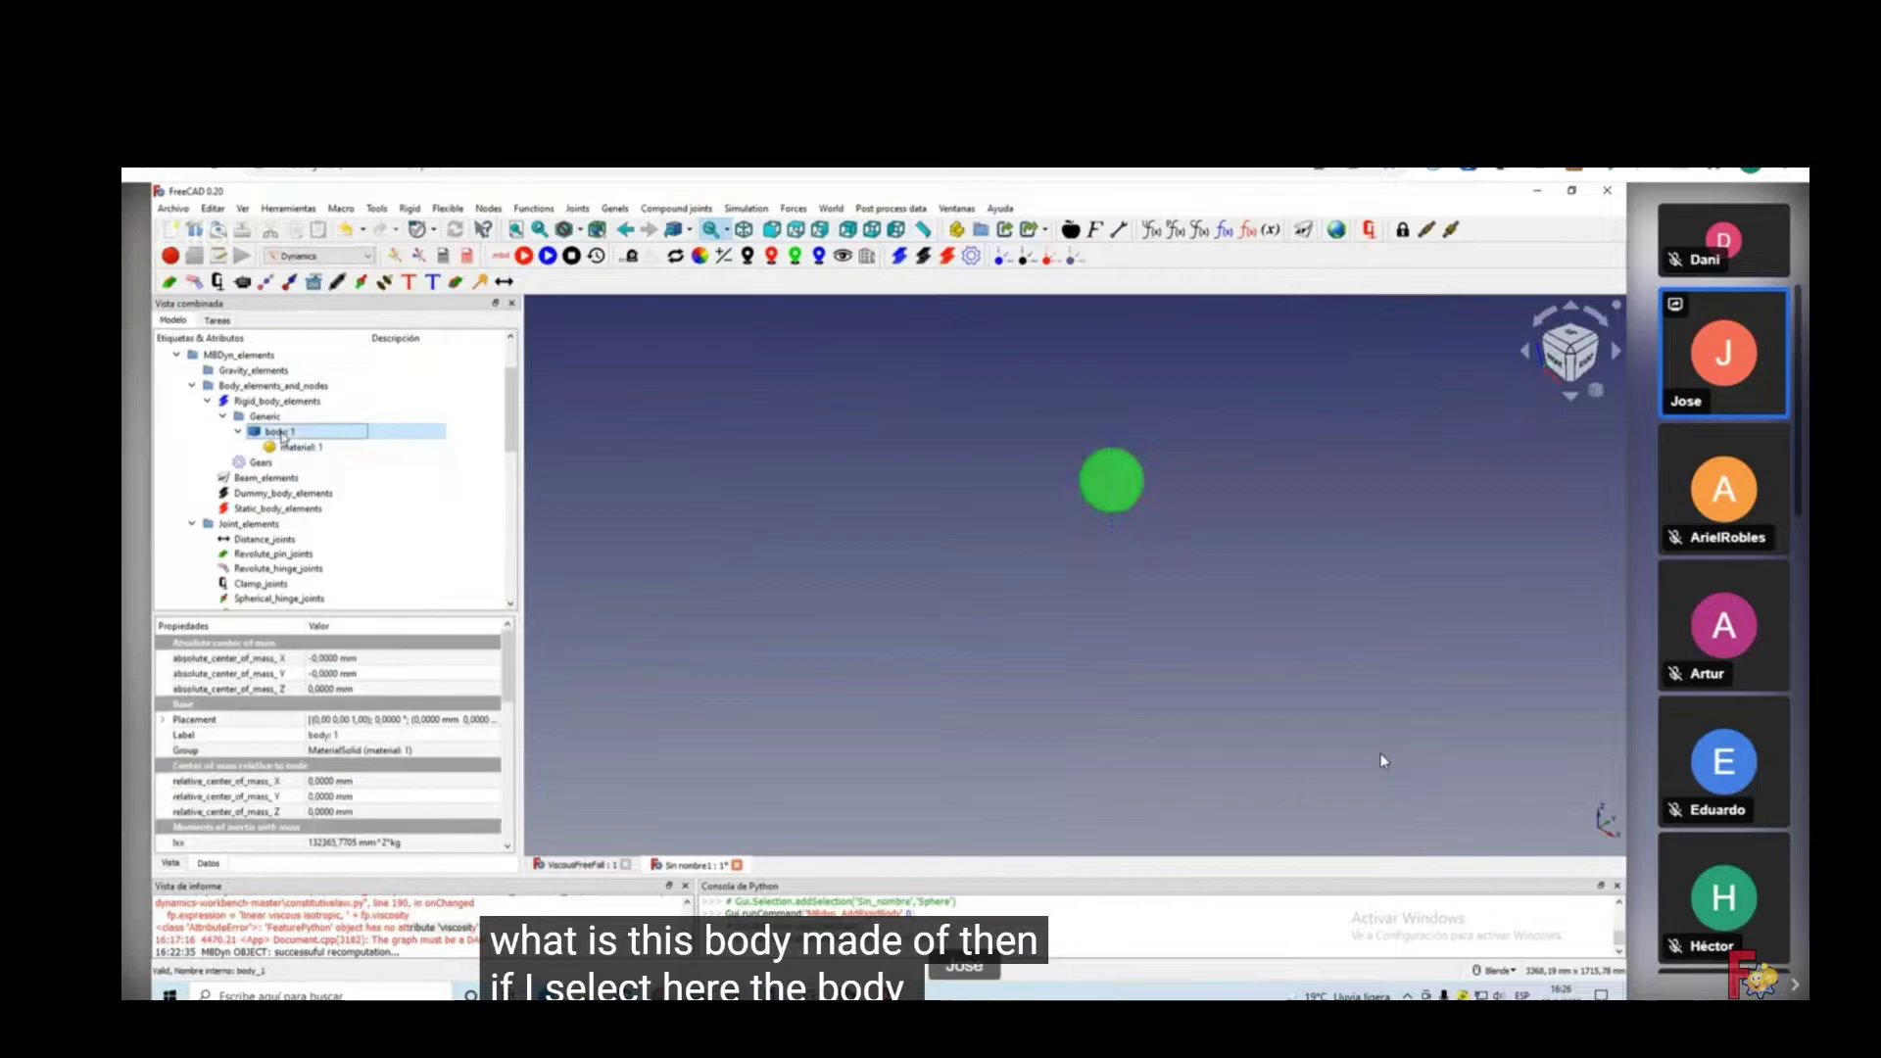
# Enlarge body: 1's property list and orbit around the sphere to confirm it is centred at the origin.
pyautogui.moveTo(429, 616); pyautogui.dragTo(429, 503)
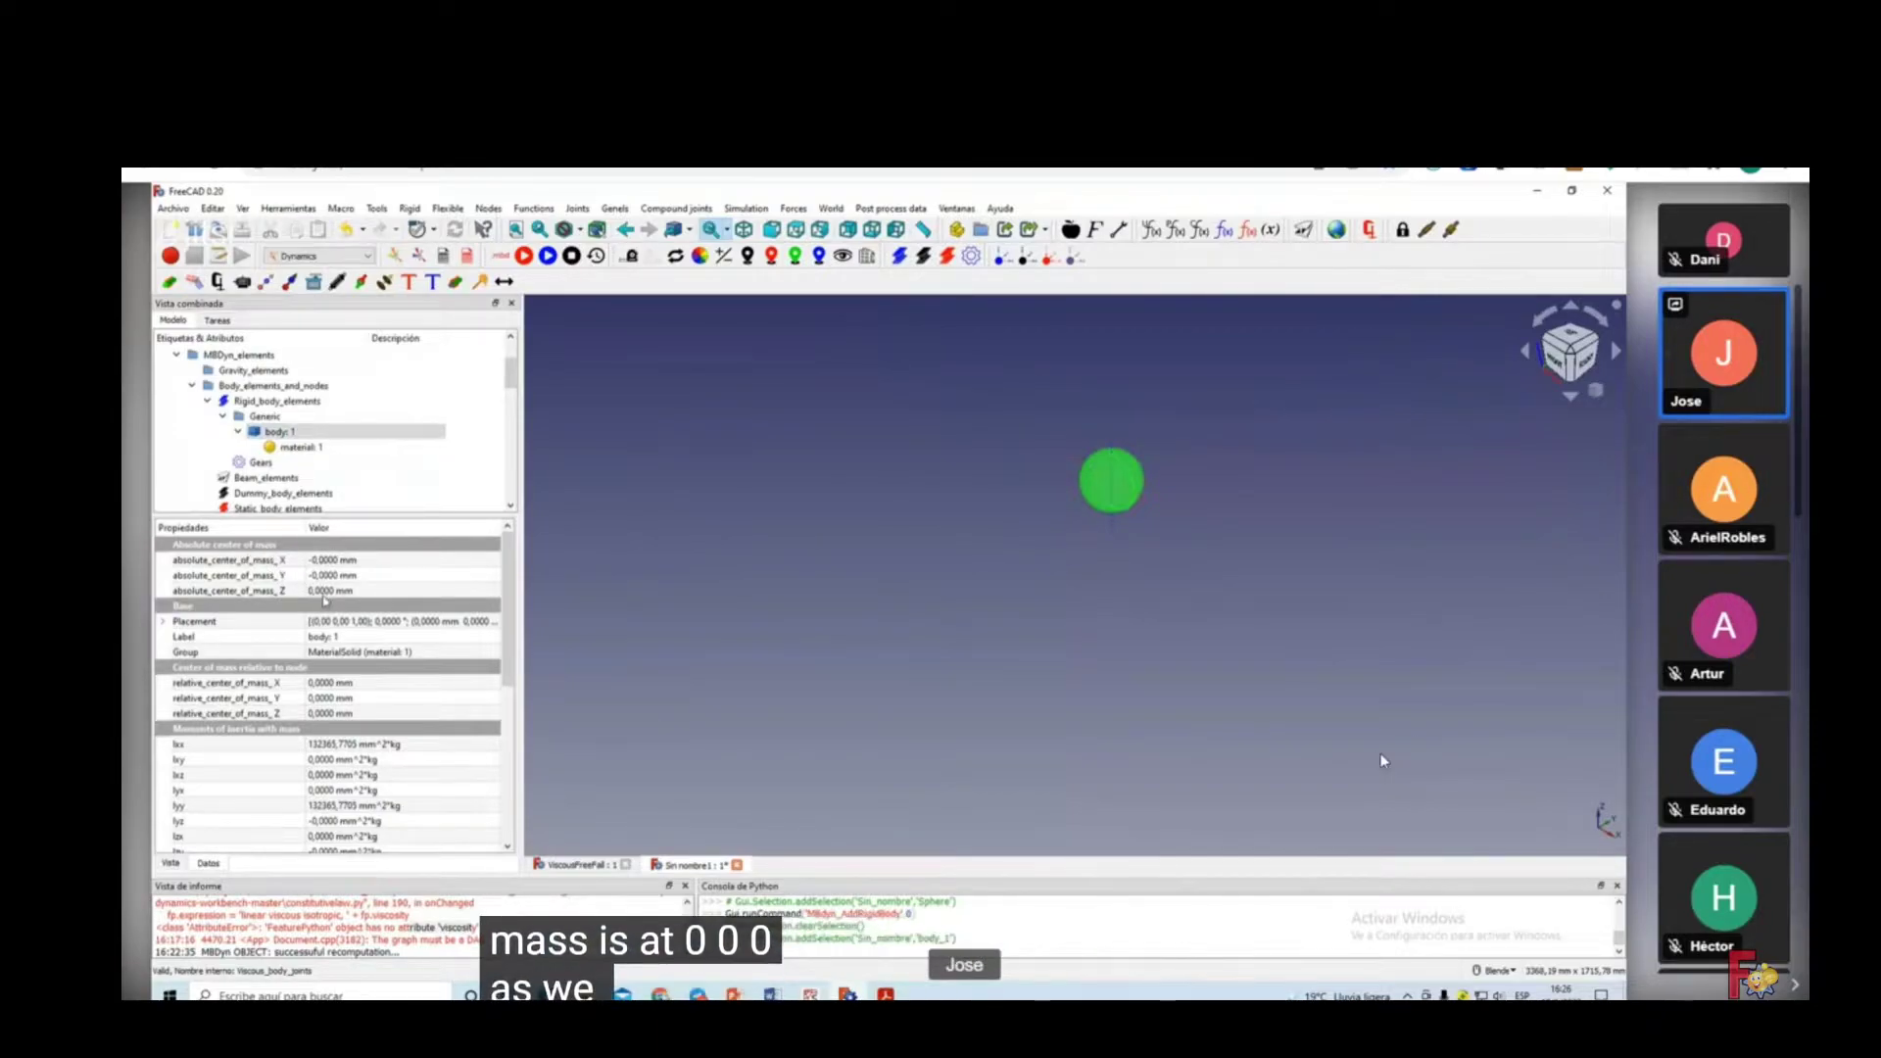
pyautogui.scroll(5, 1120, 524)
pyautogui.moveTo(1119, 523); pyautogui.dragTo(1240, 638, button='middle')
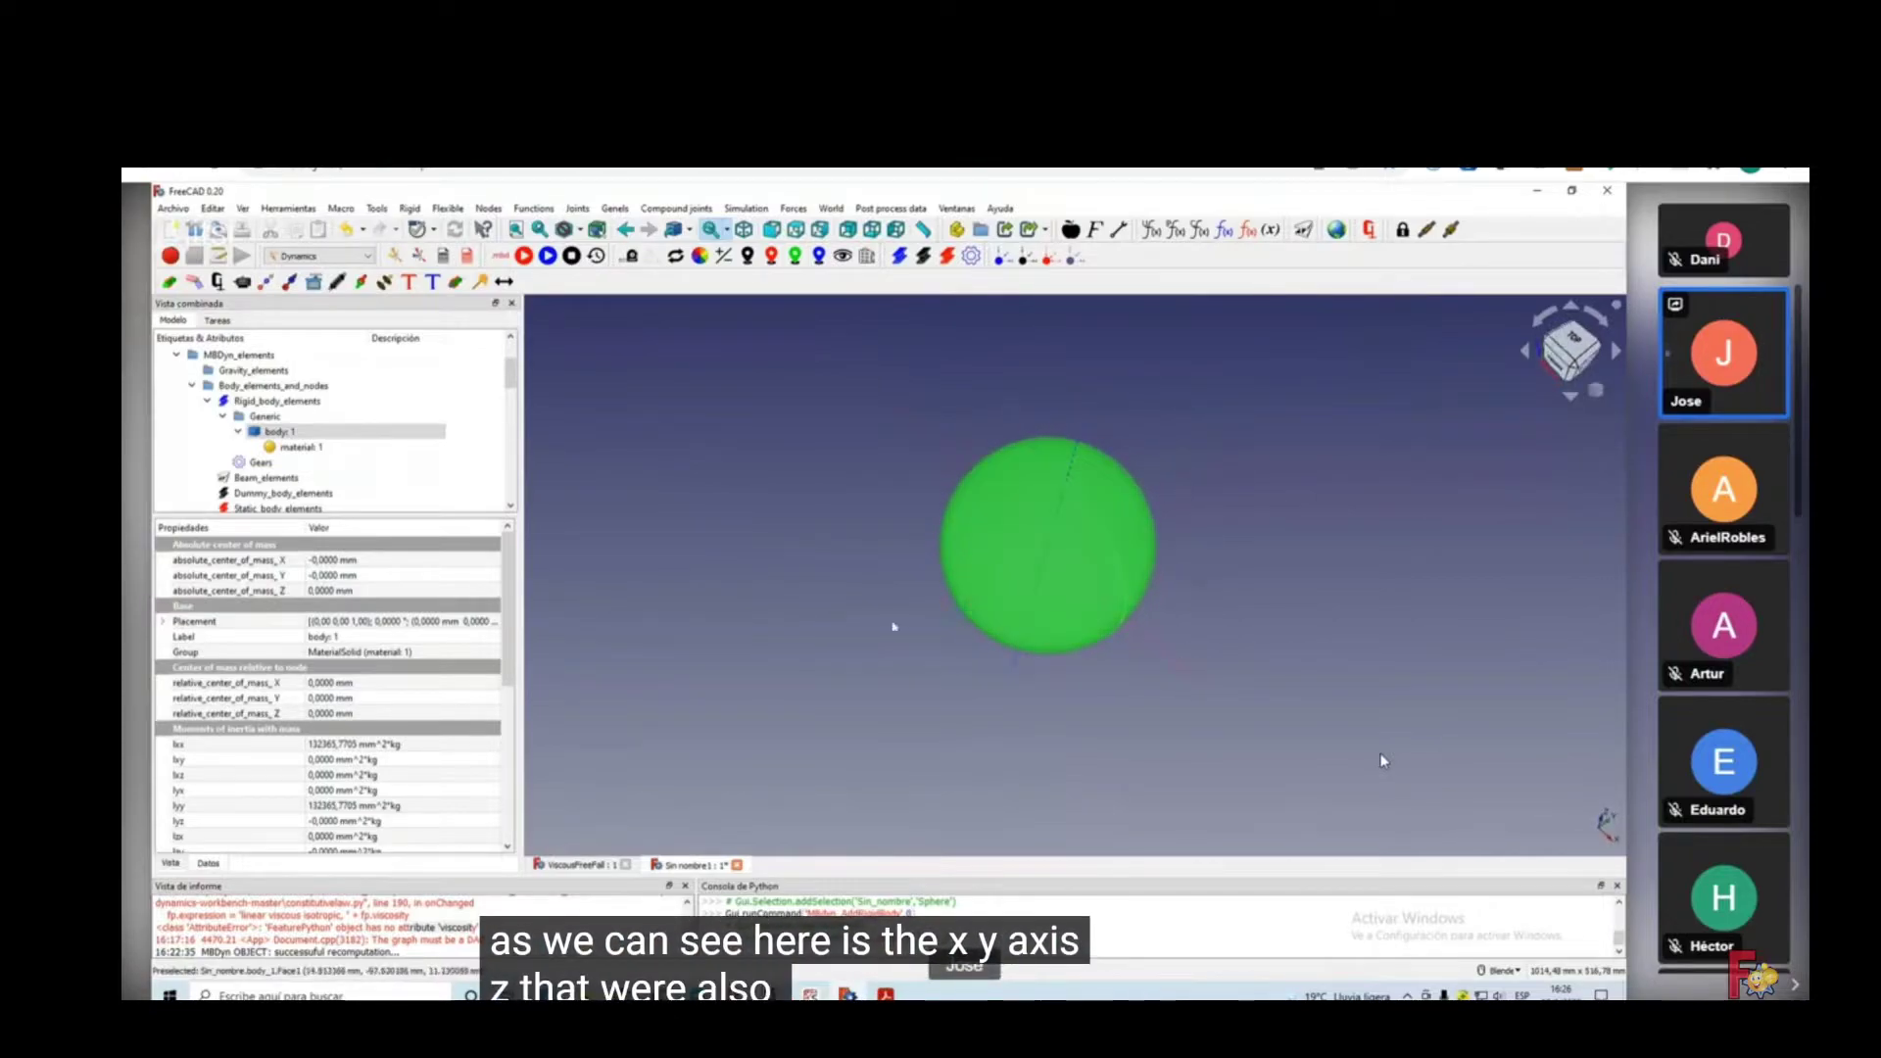
pyautogui.moveTo(894, 627); pyautogui.dragTo(980, 549, button='middle')
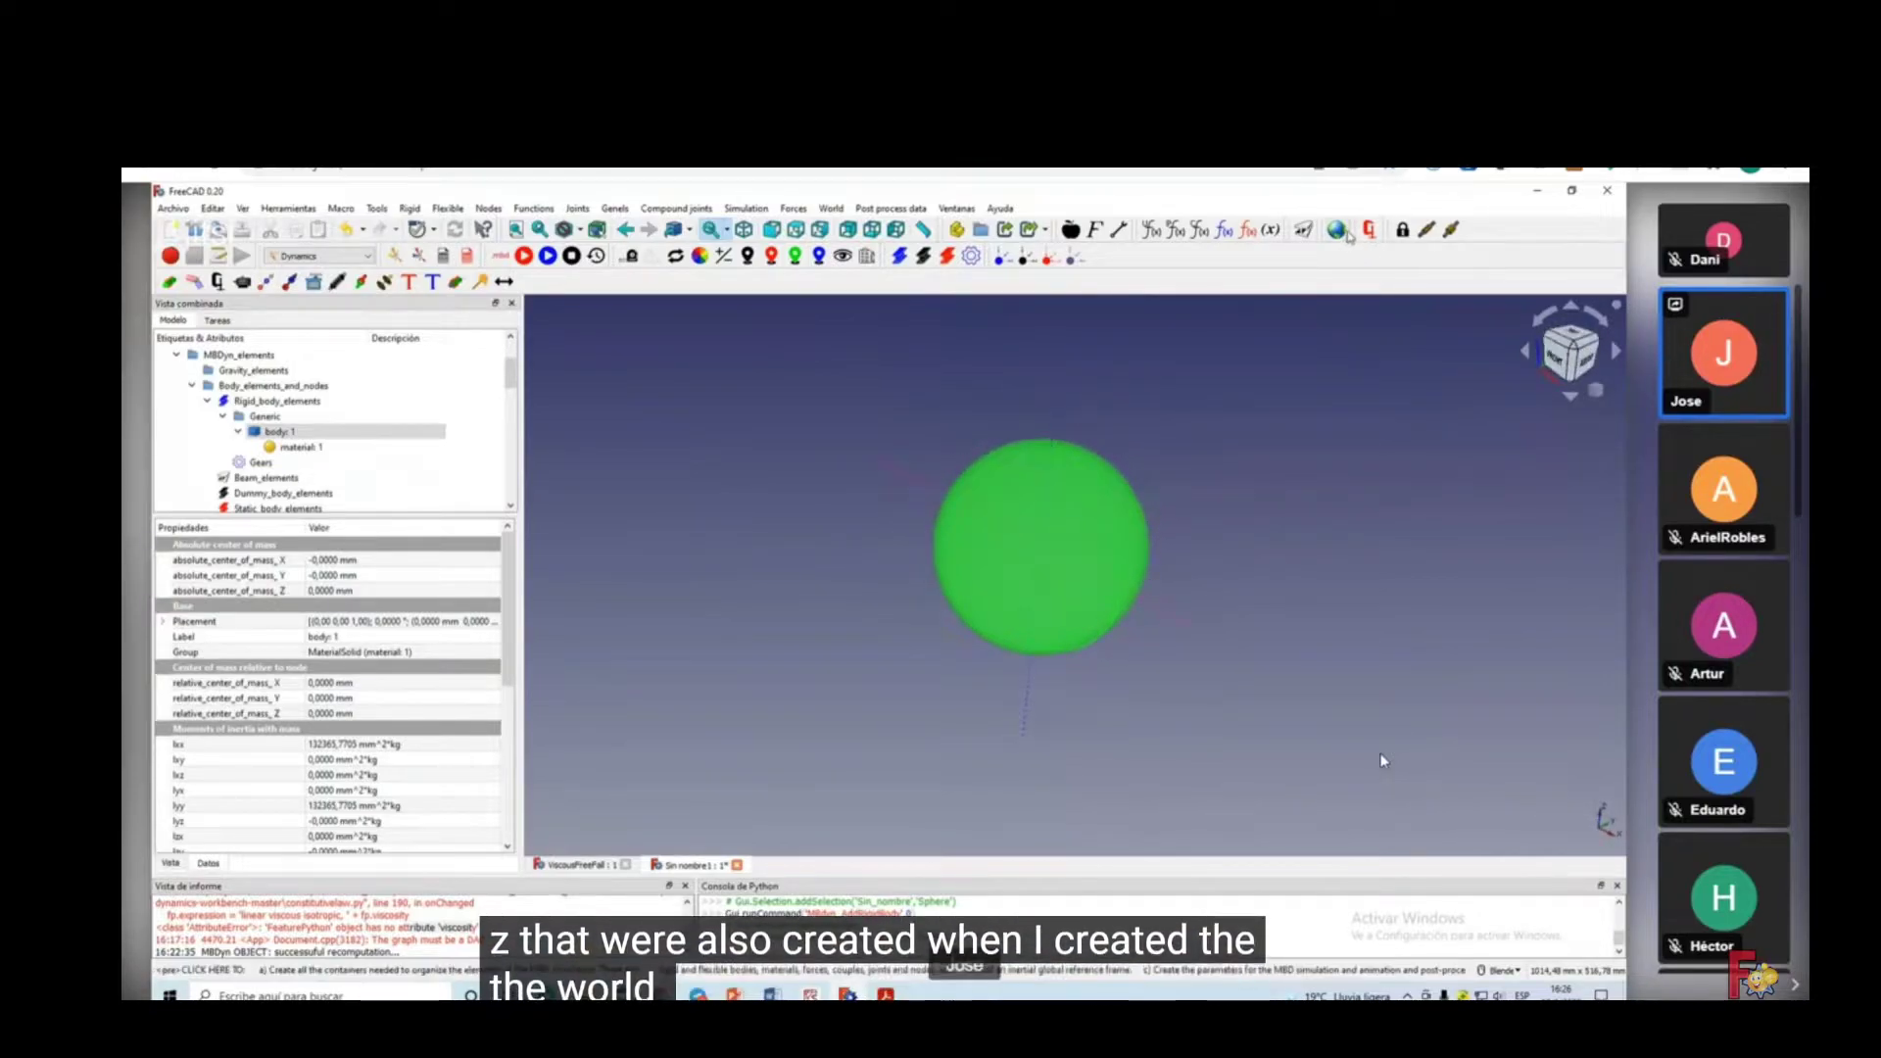
pyautogui.moveTo(1209, 386); pyautogui.dragTo(1189, 446, button='middle')
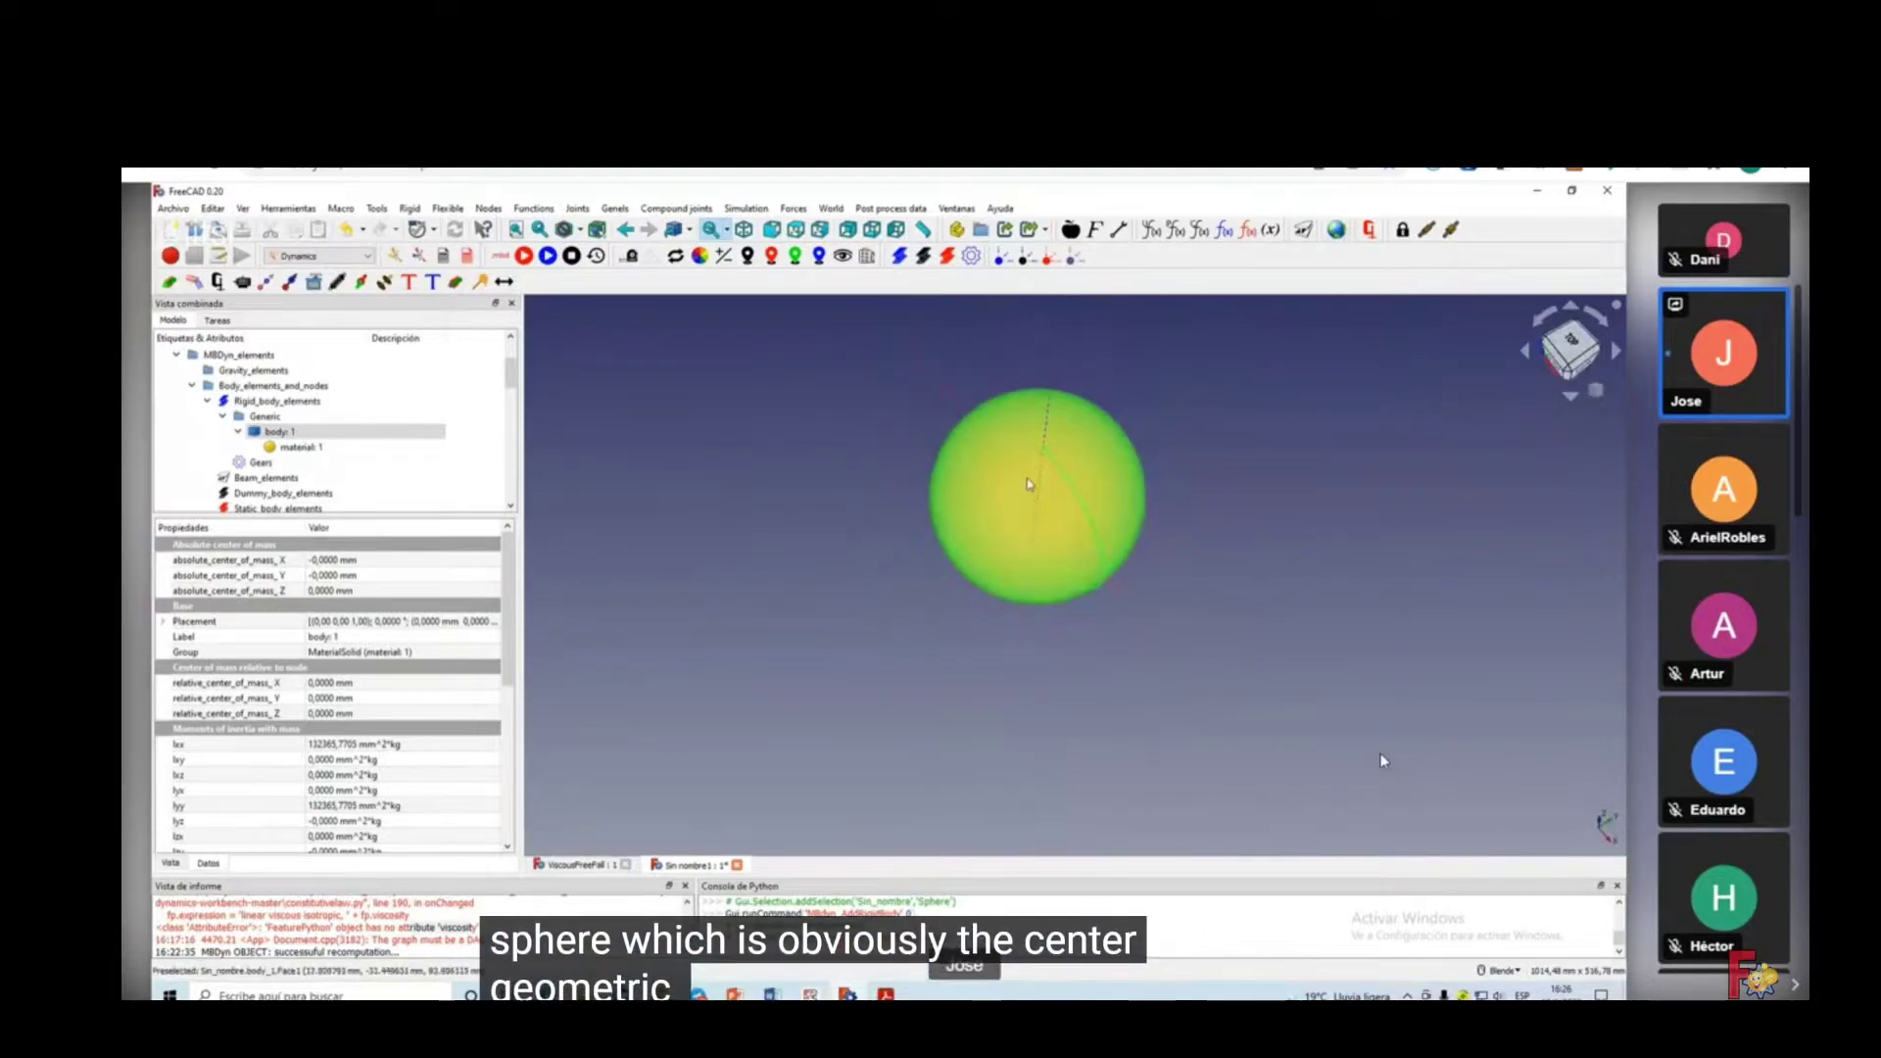
pyautogui.moveTo(1029, 484); pyautogui.dragTo(1242, 676, button='middle')
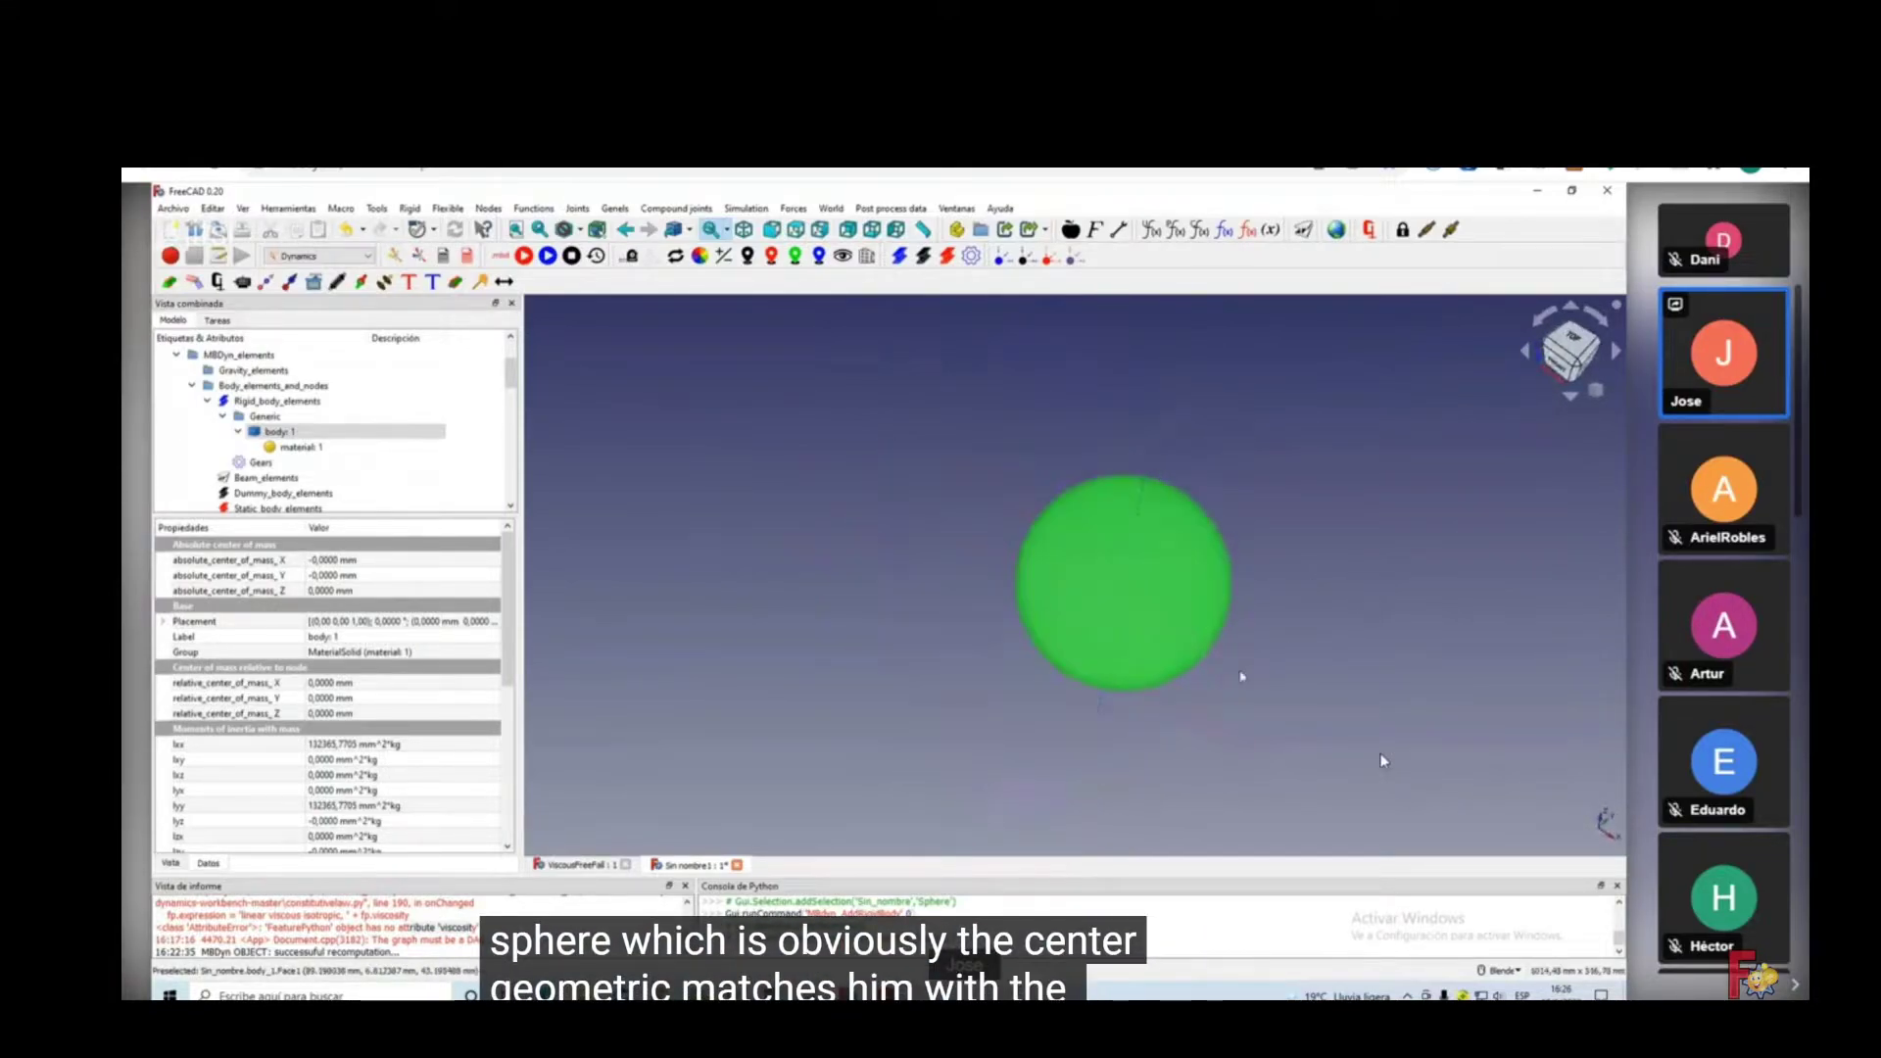
pyautogui.scroll(2, 1242, 676)
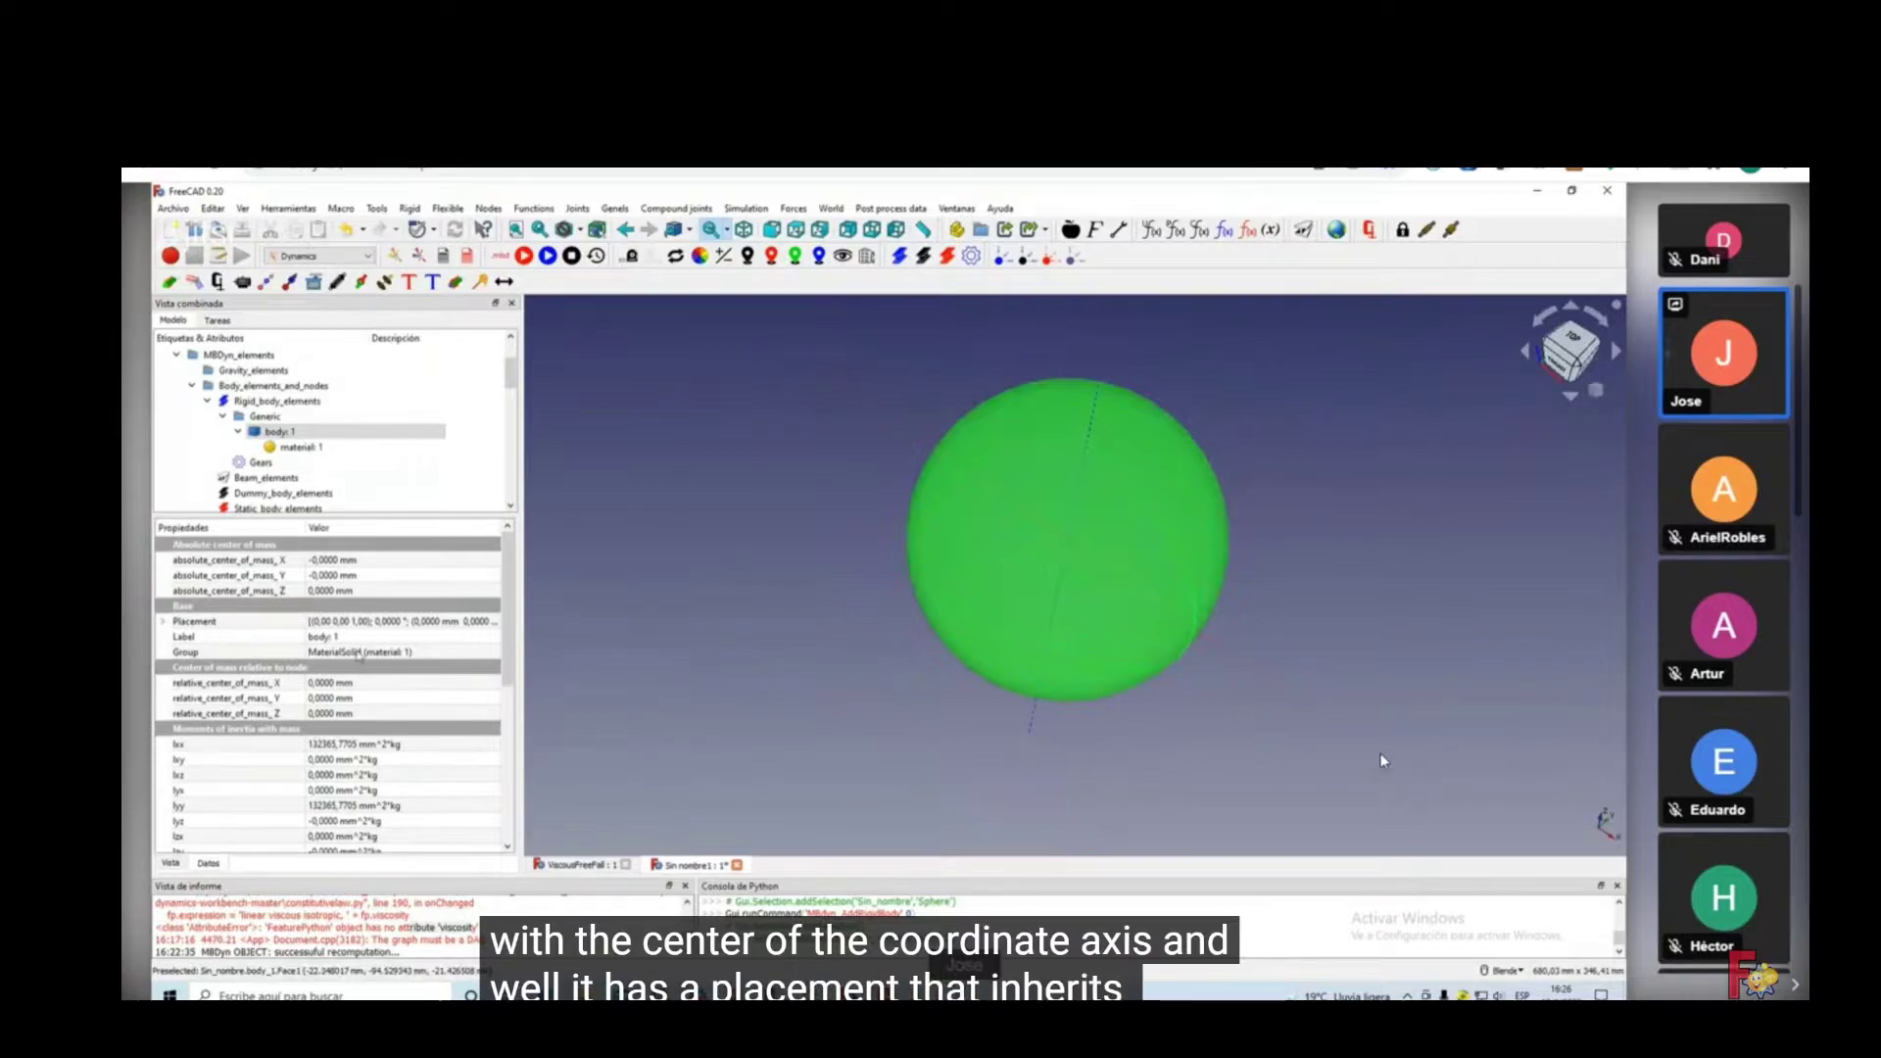
# Check body: 1's placement and centre of mass, then recompute it with Recalcular objeto.
pyautogui.scroll(2, 245, 421)
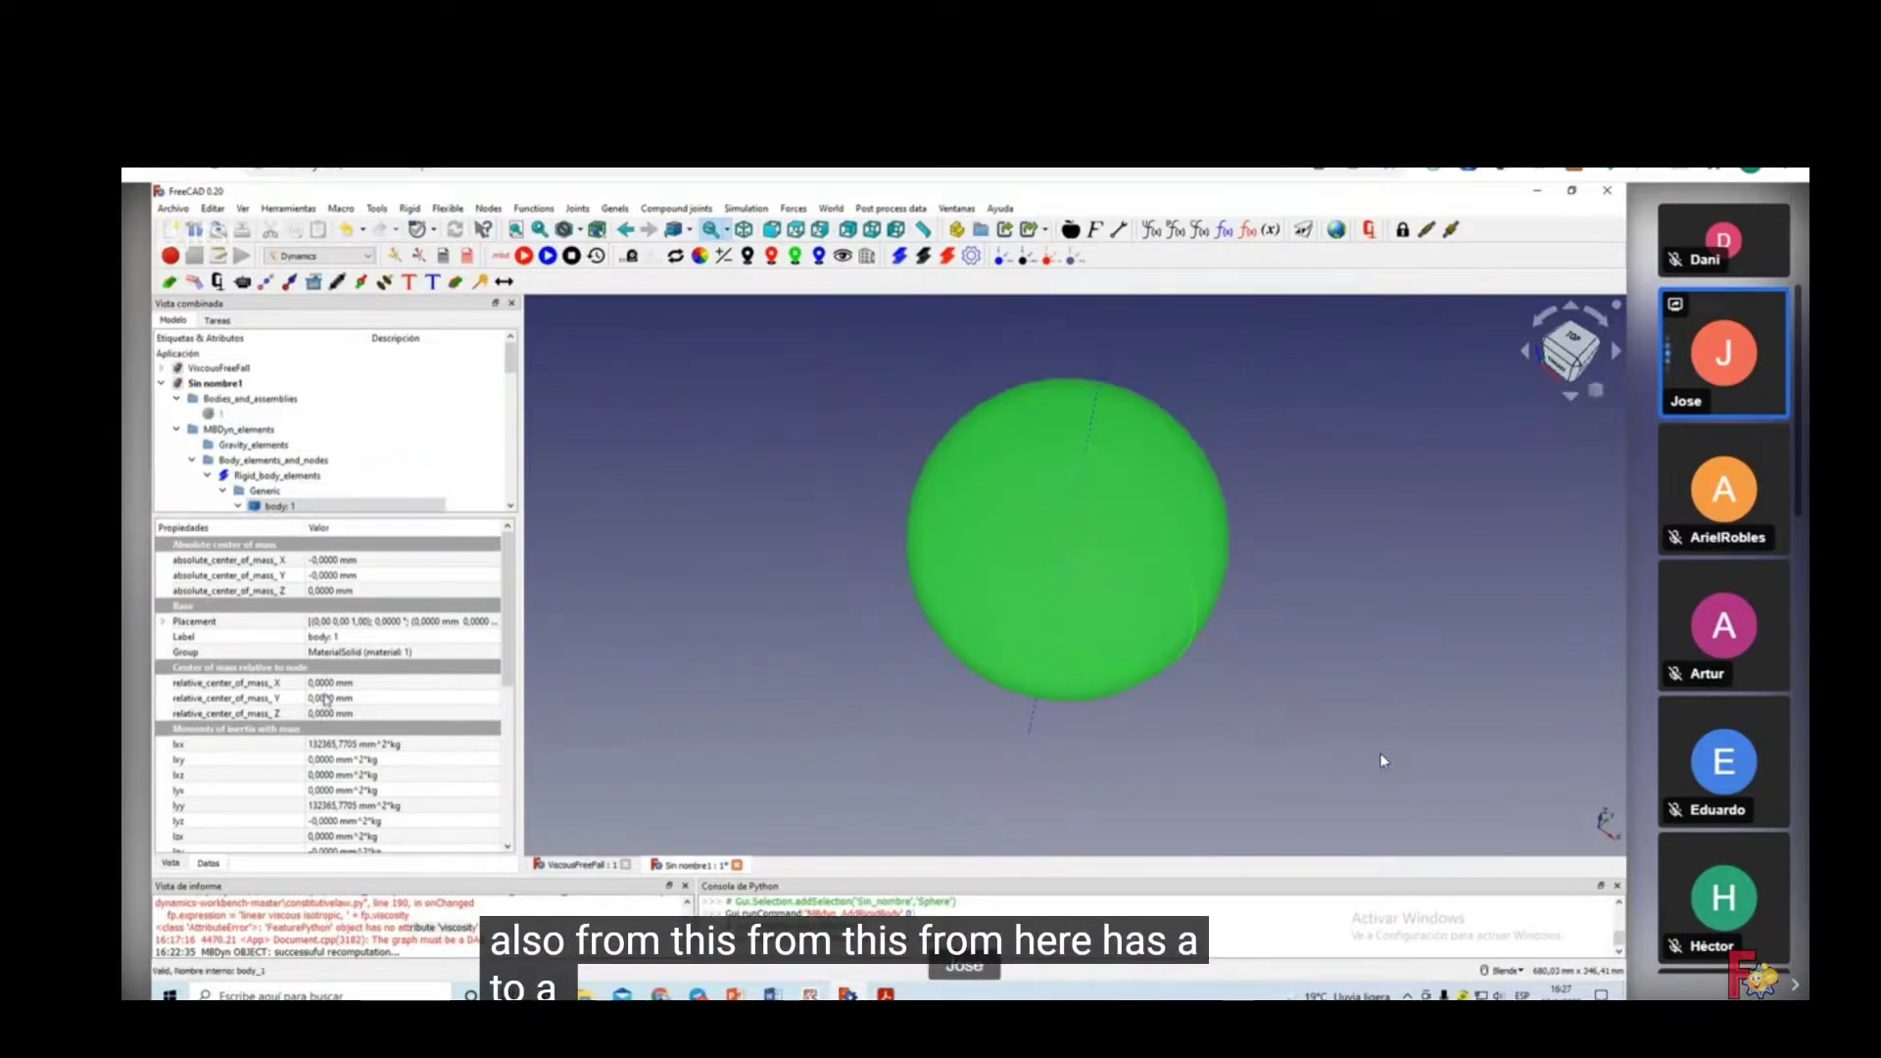
pyautogui.scroll(-2, 510, 678)
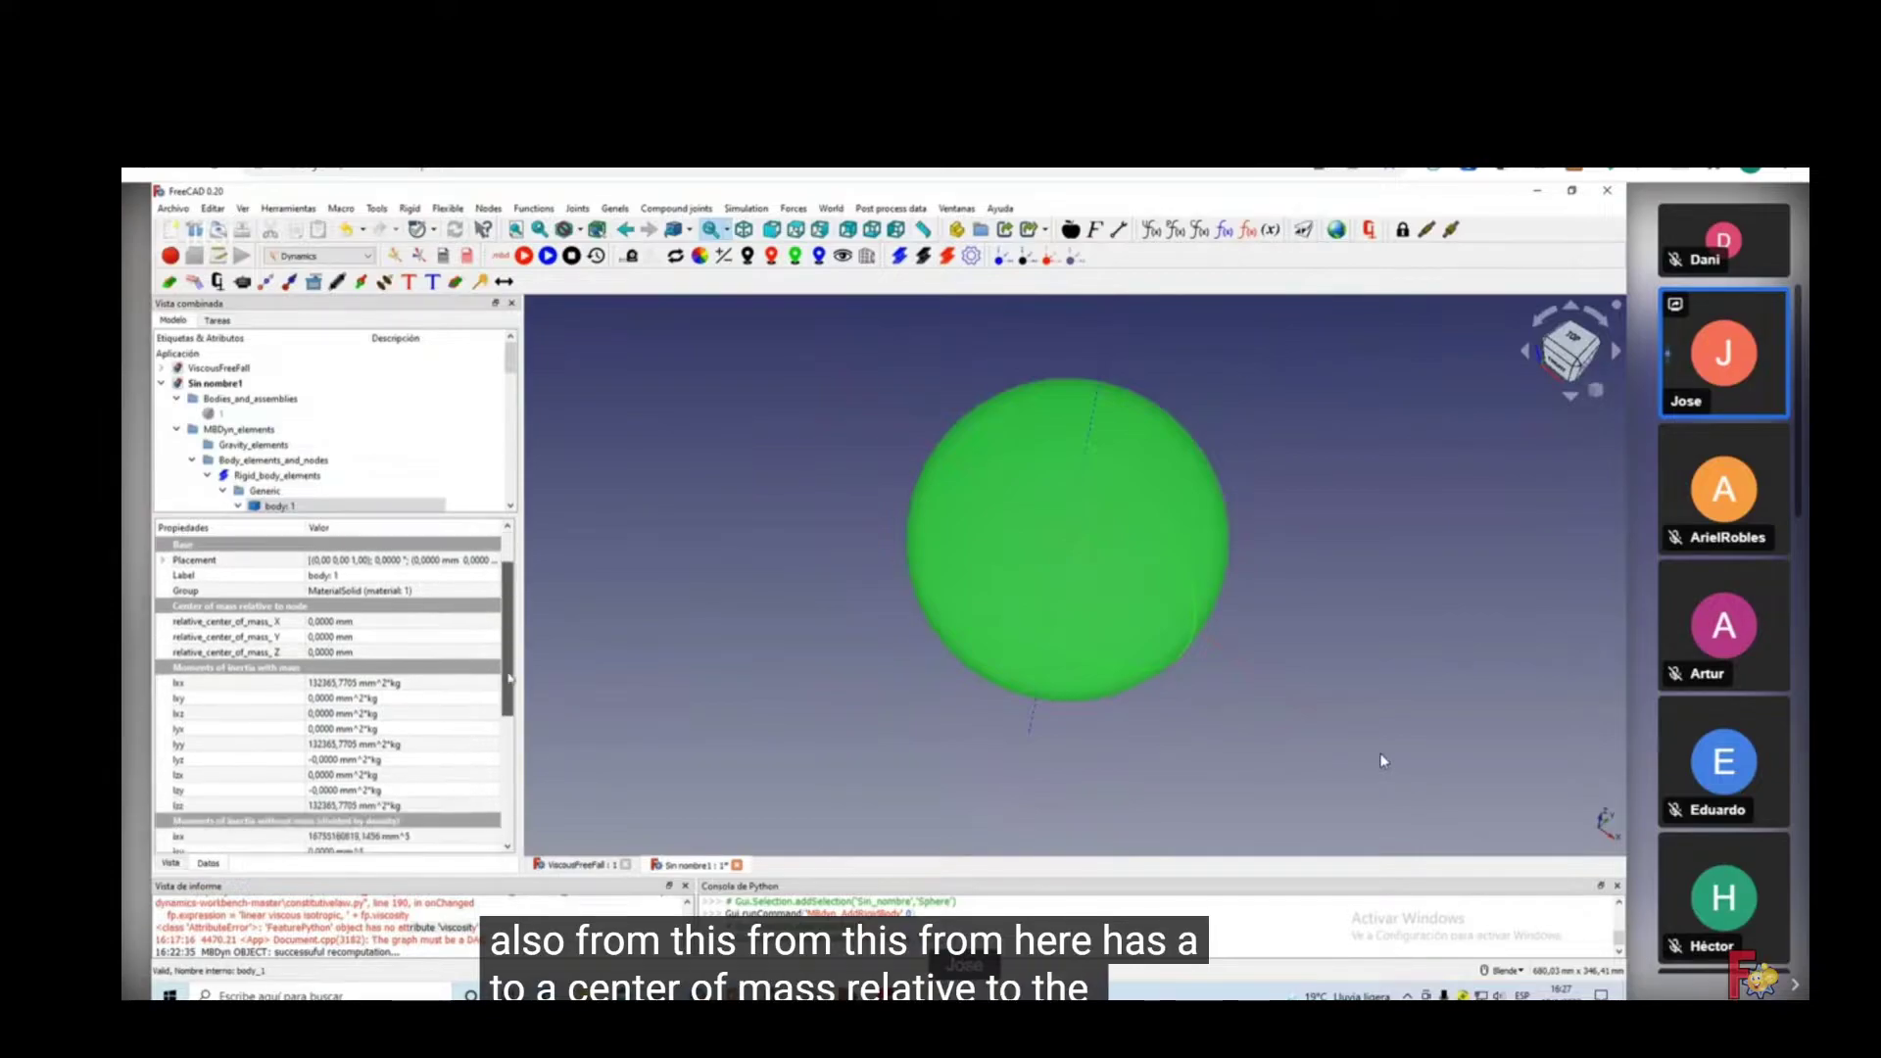
pyautogui.scroll(-1, 457, 665)
pyautogui.scroll(-2, 509, 372)
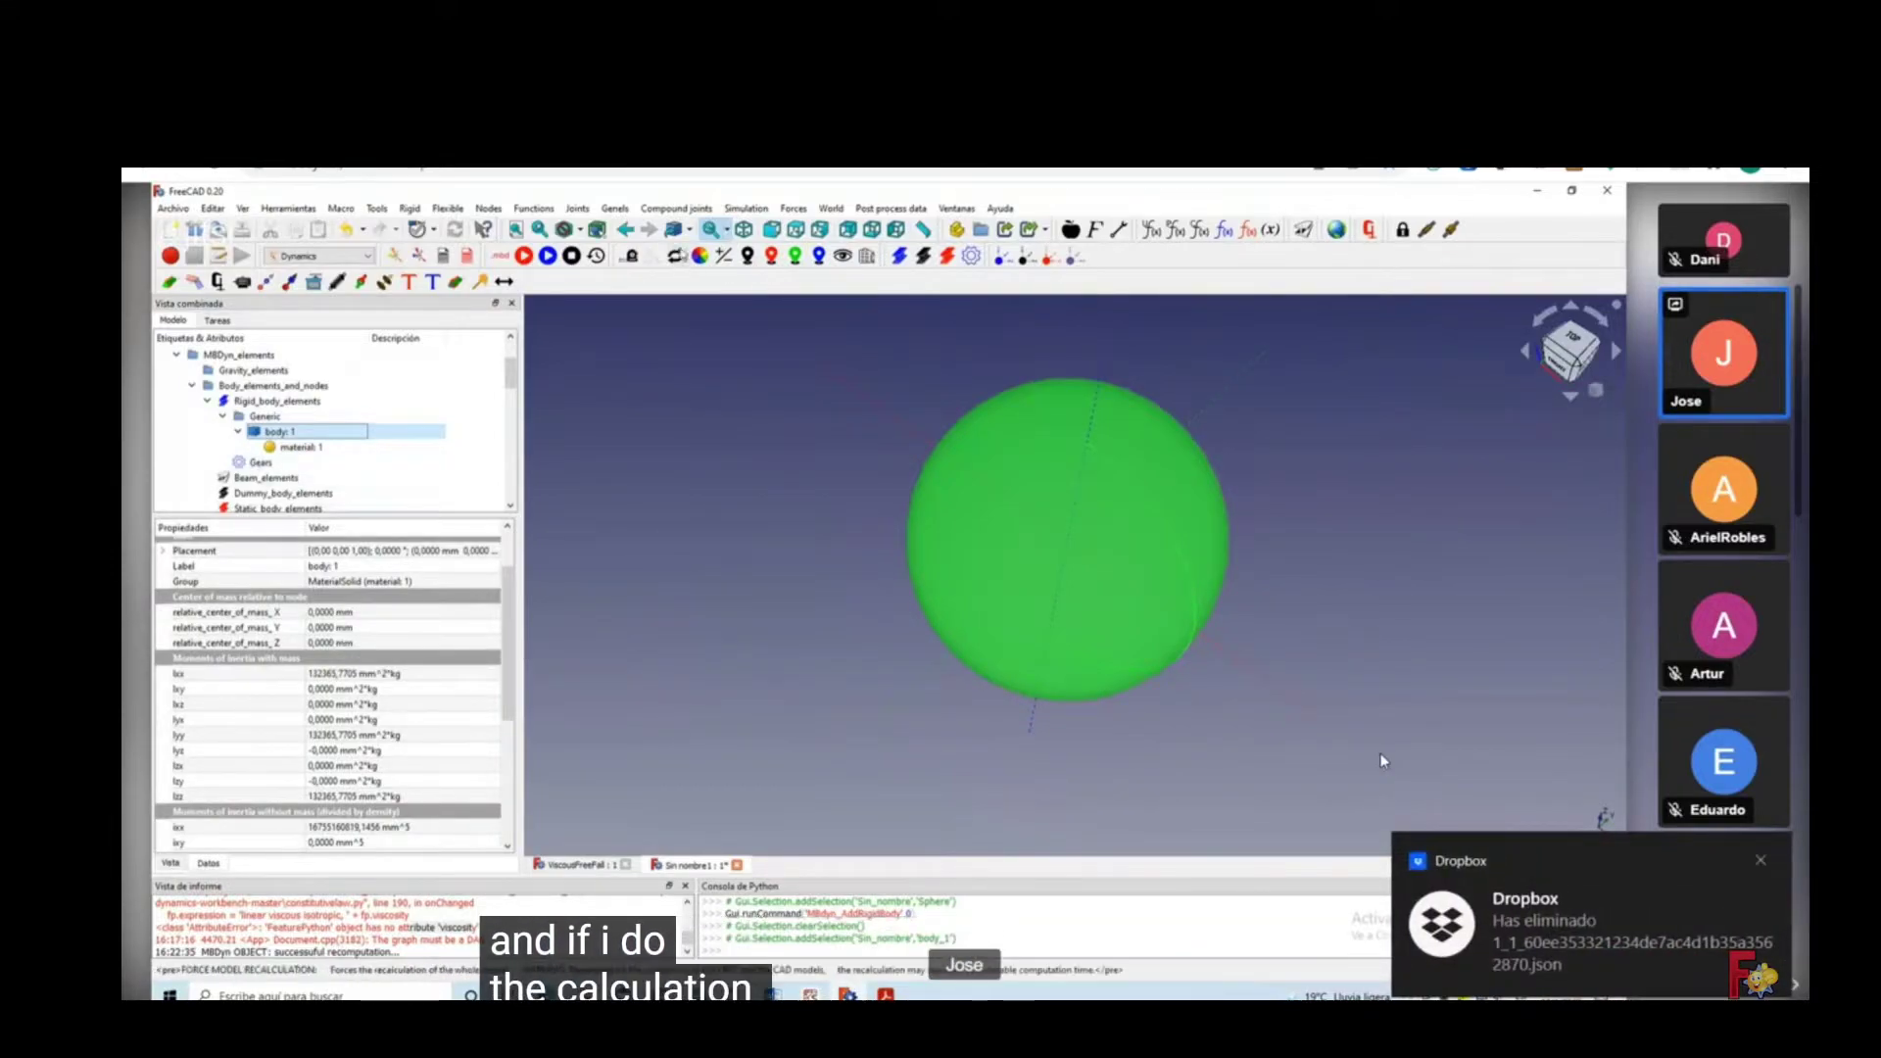
pyautogui.rightClick(273, 435)
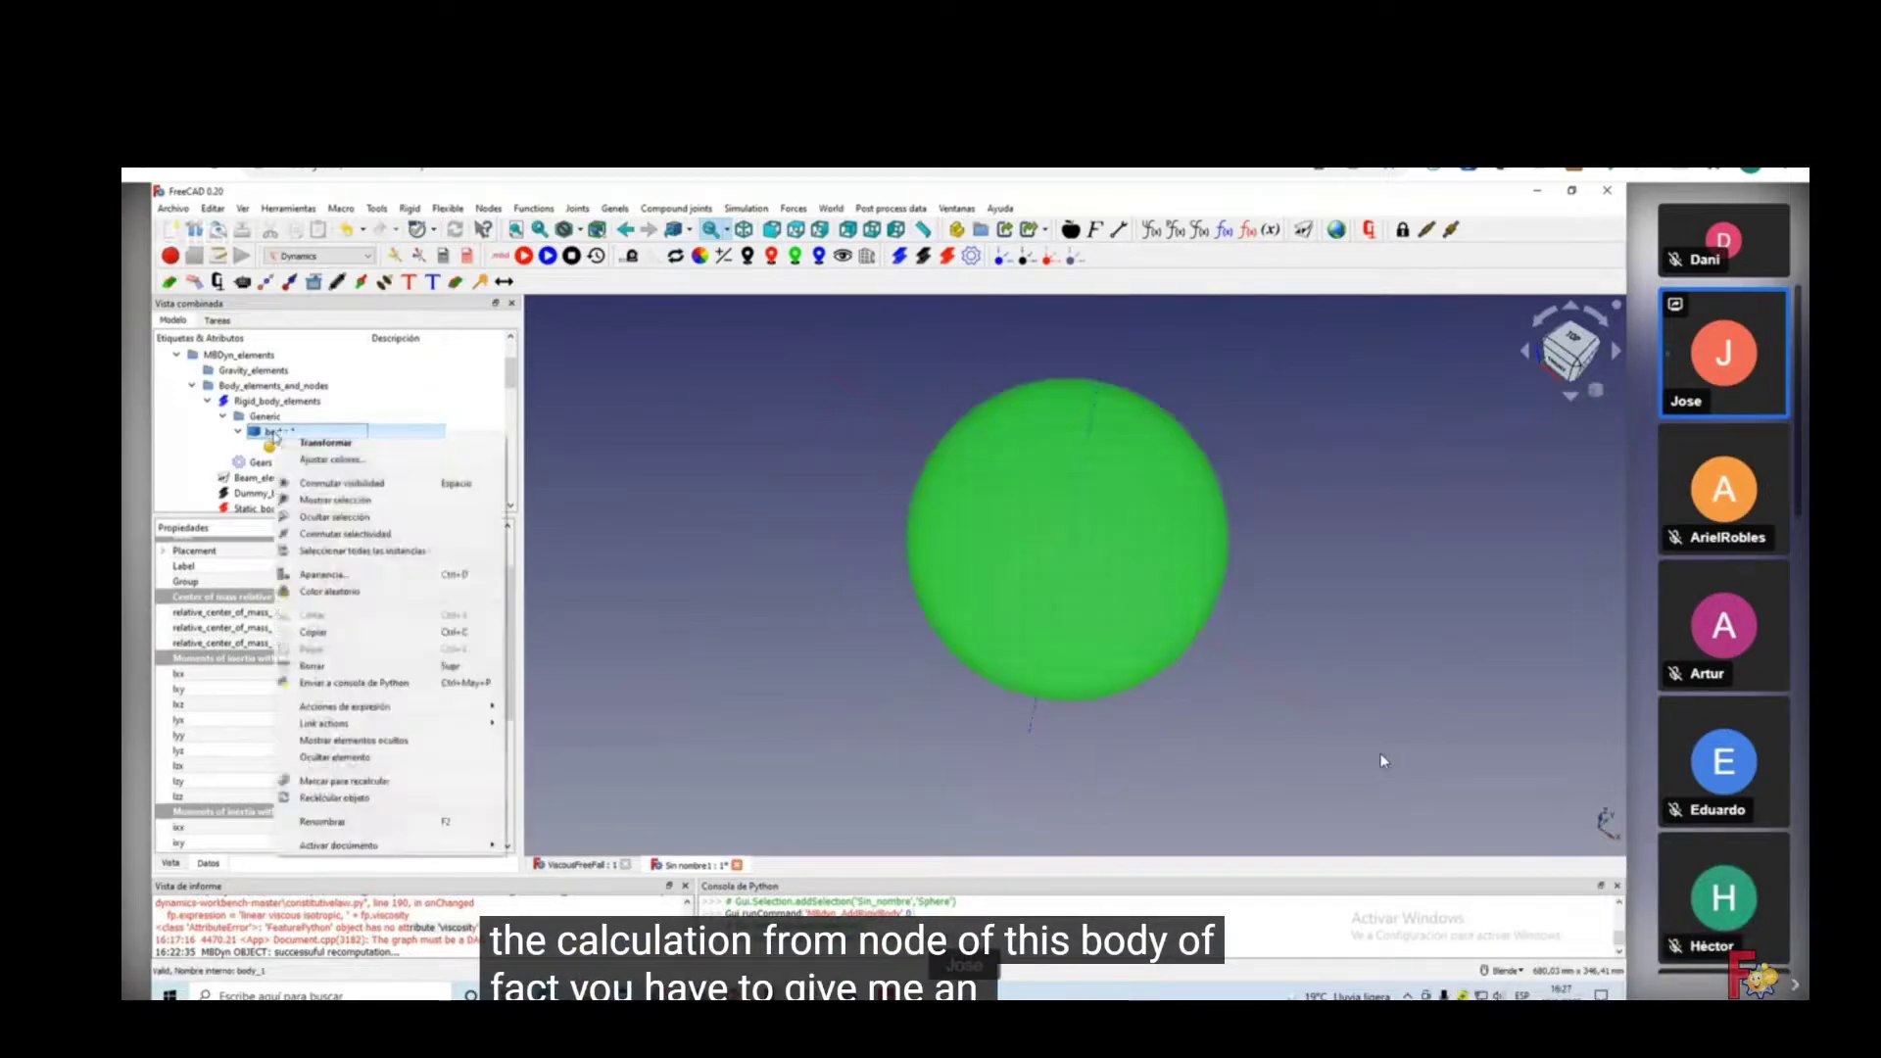
pyautogui.click(383, 796)
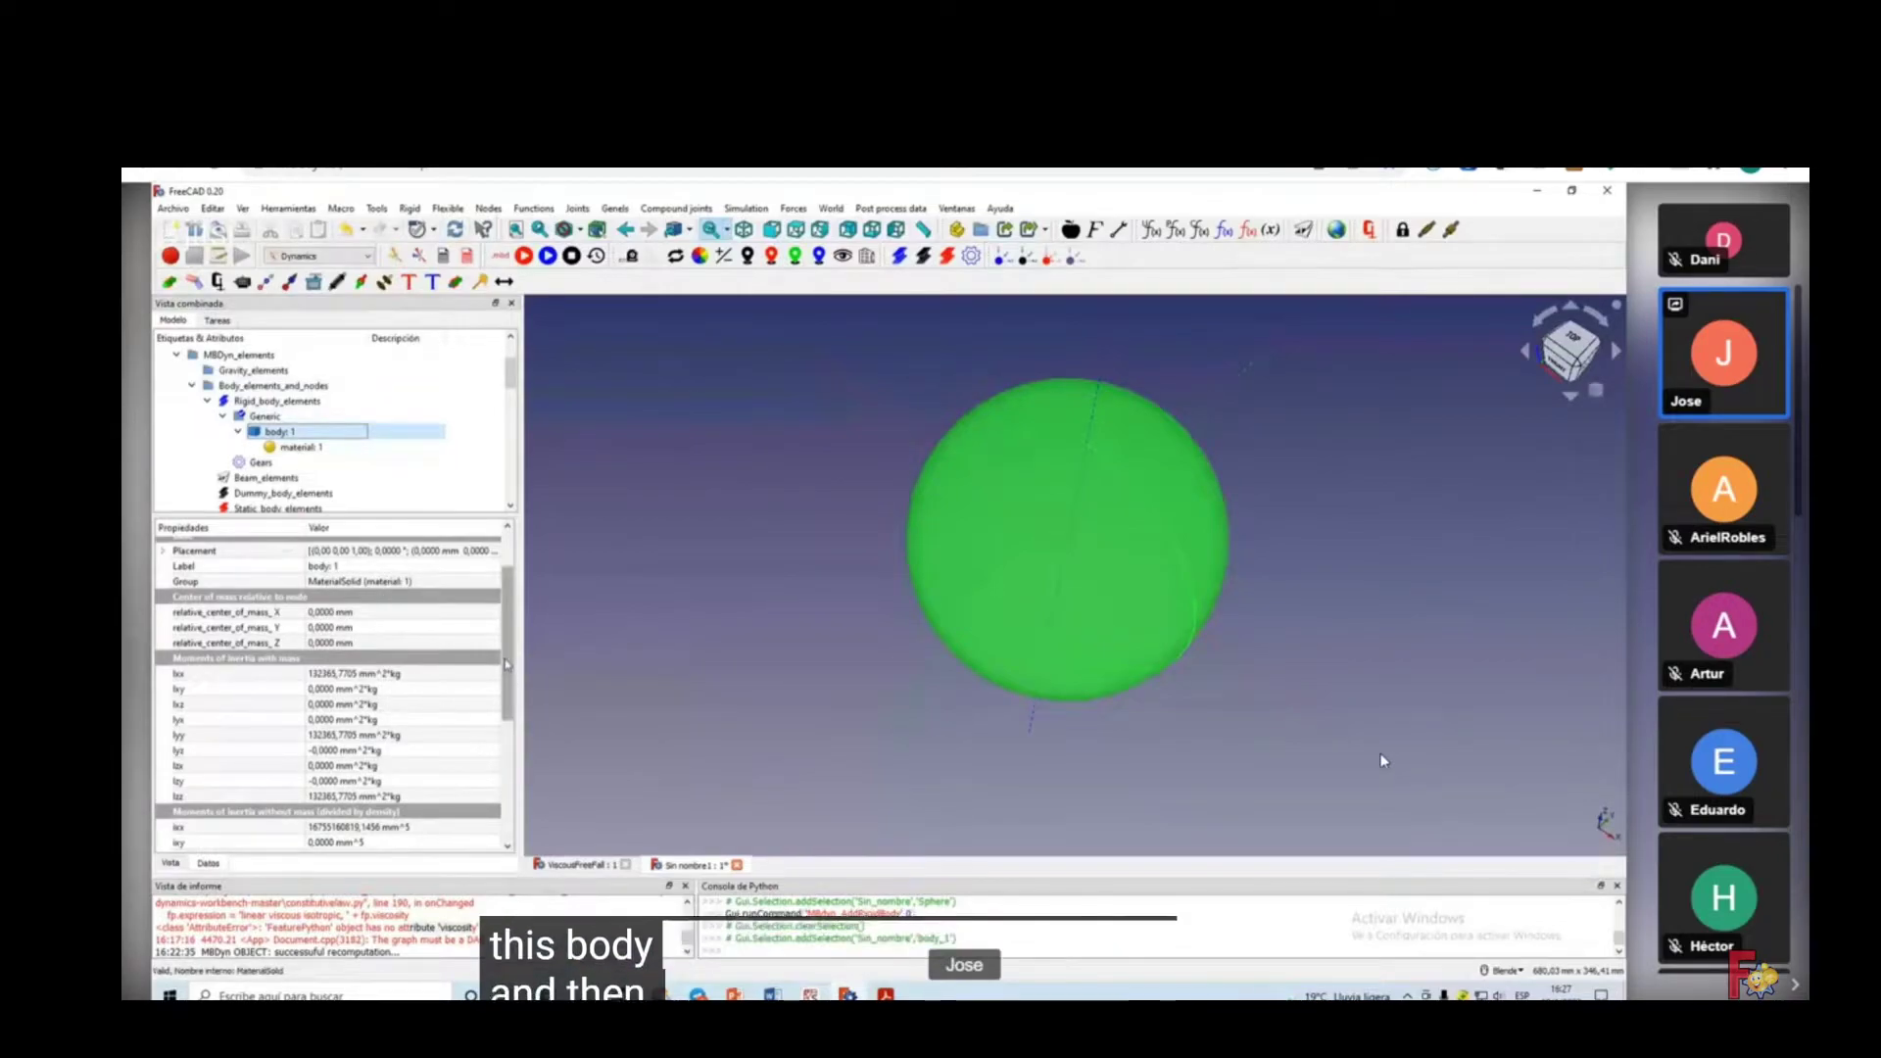
# Scroll body: 1's properties to compare its three moments of inertia and check the Steel-Generic density.
pyautogui.scroll(-2, 346, 609)
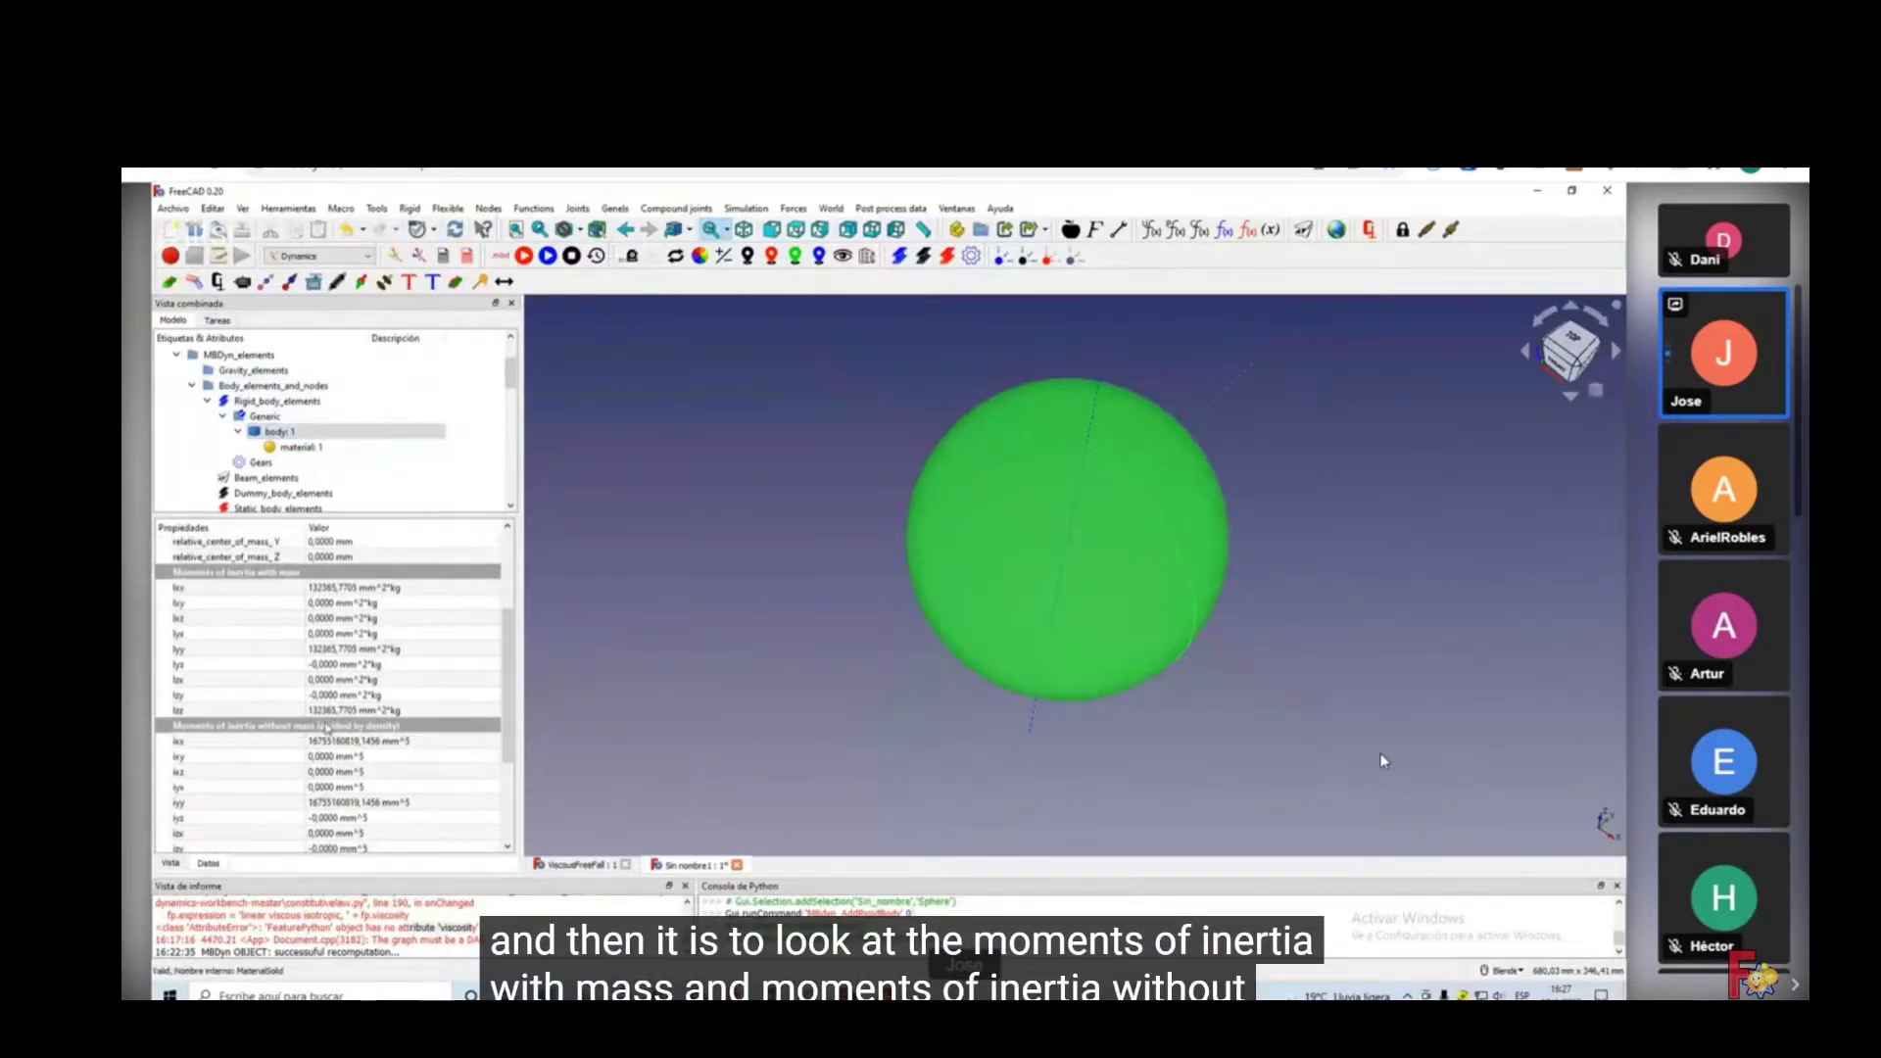
pyautogui.scroll(-1, 513, 710)
pyautogui.scroll(-1, 520, 730)
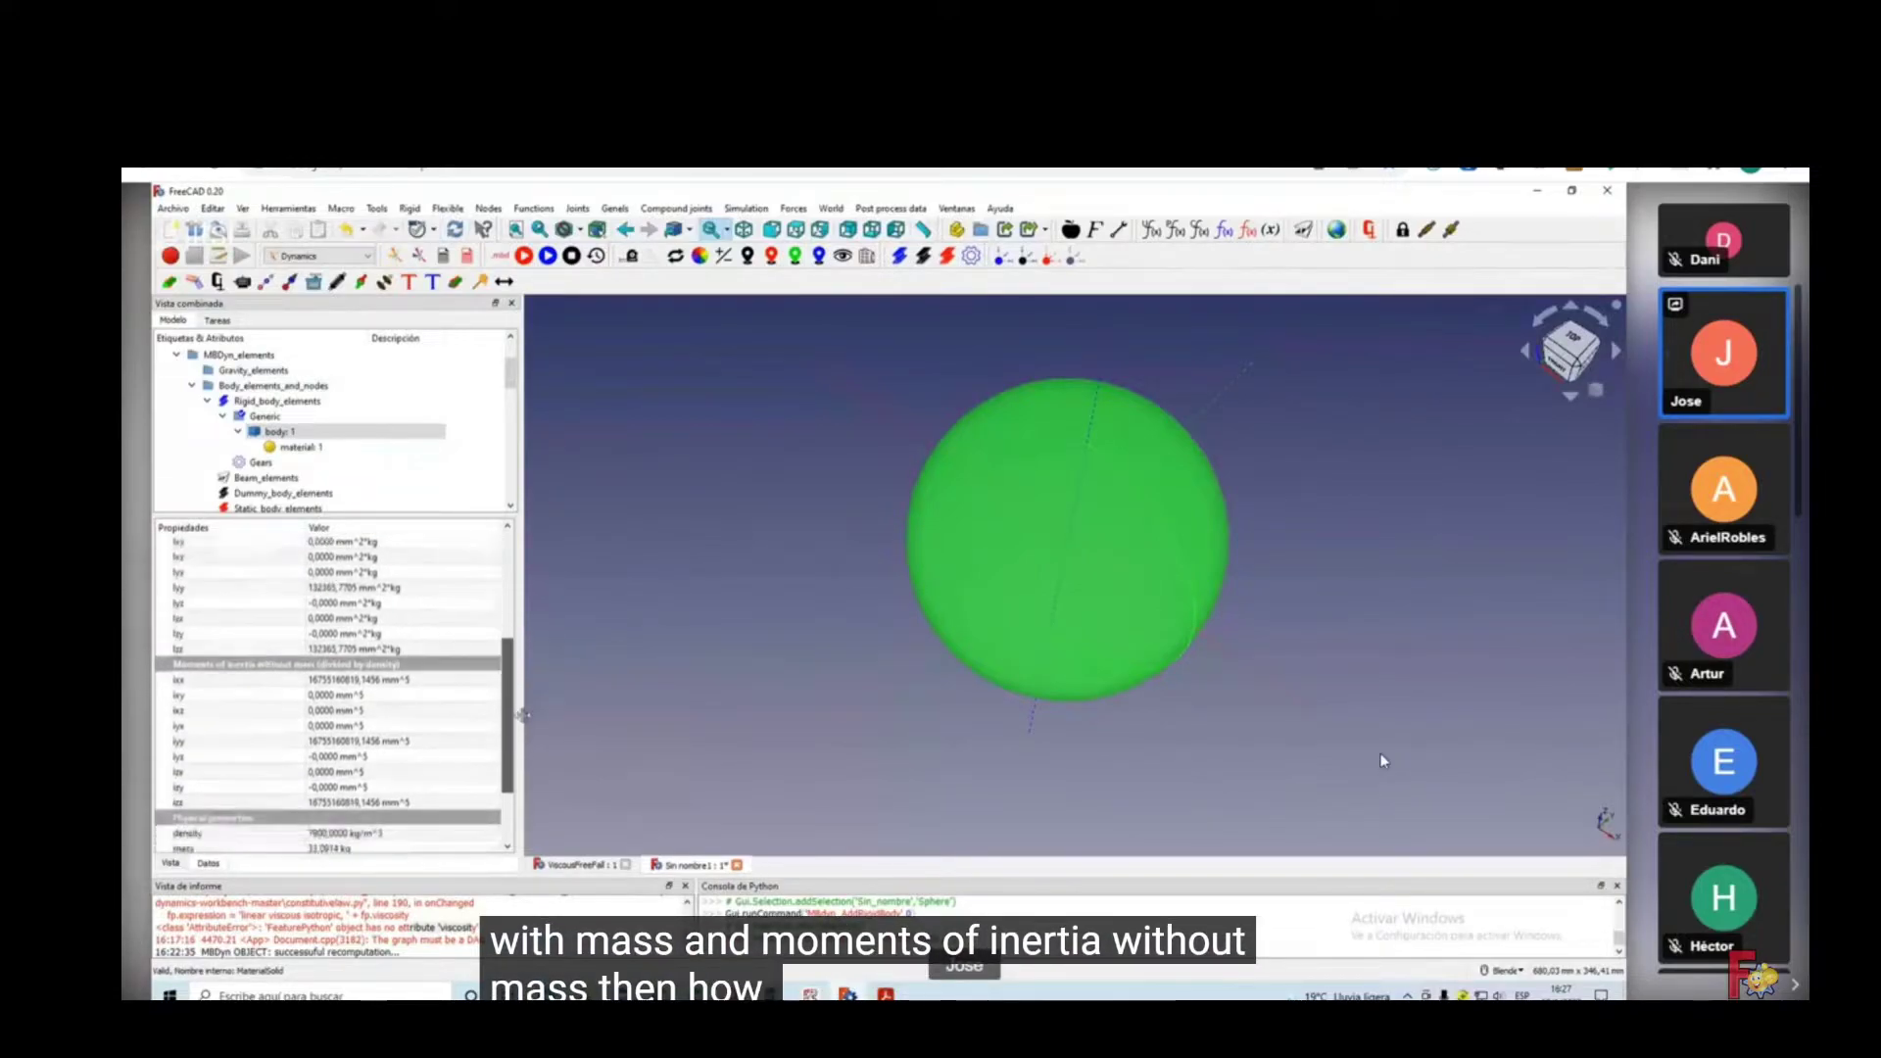
pyautogui.scroll(1, 392, 696)
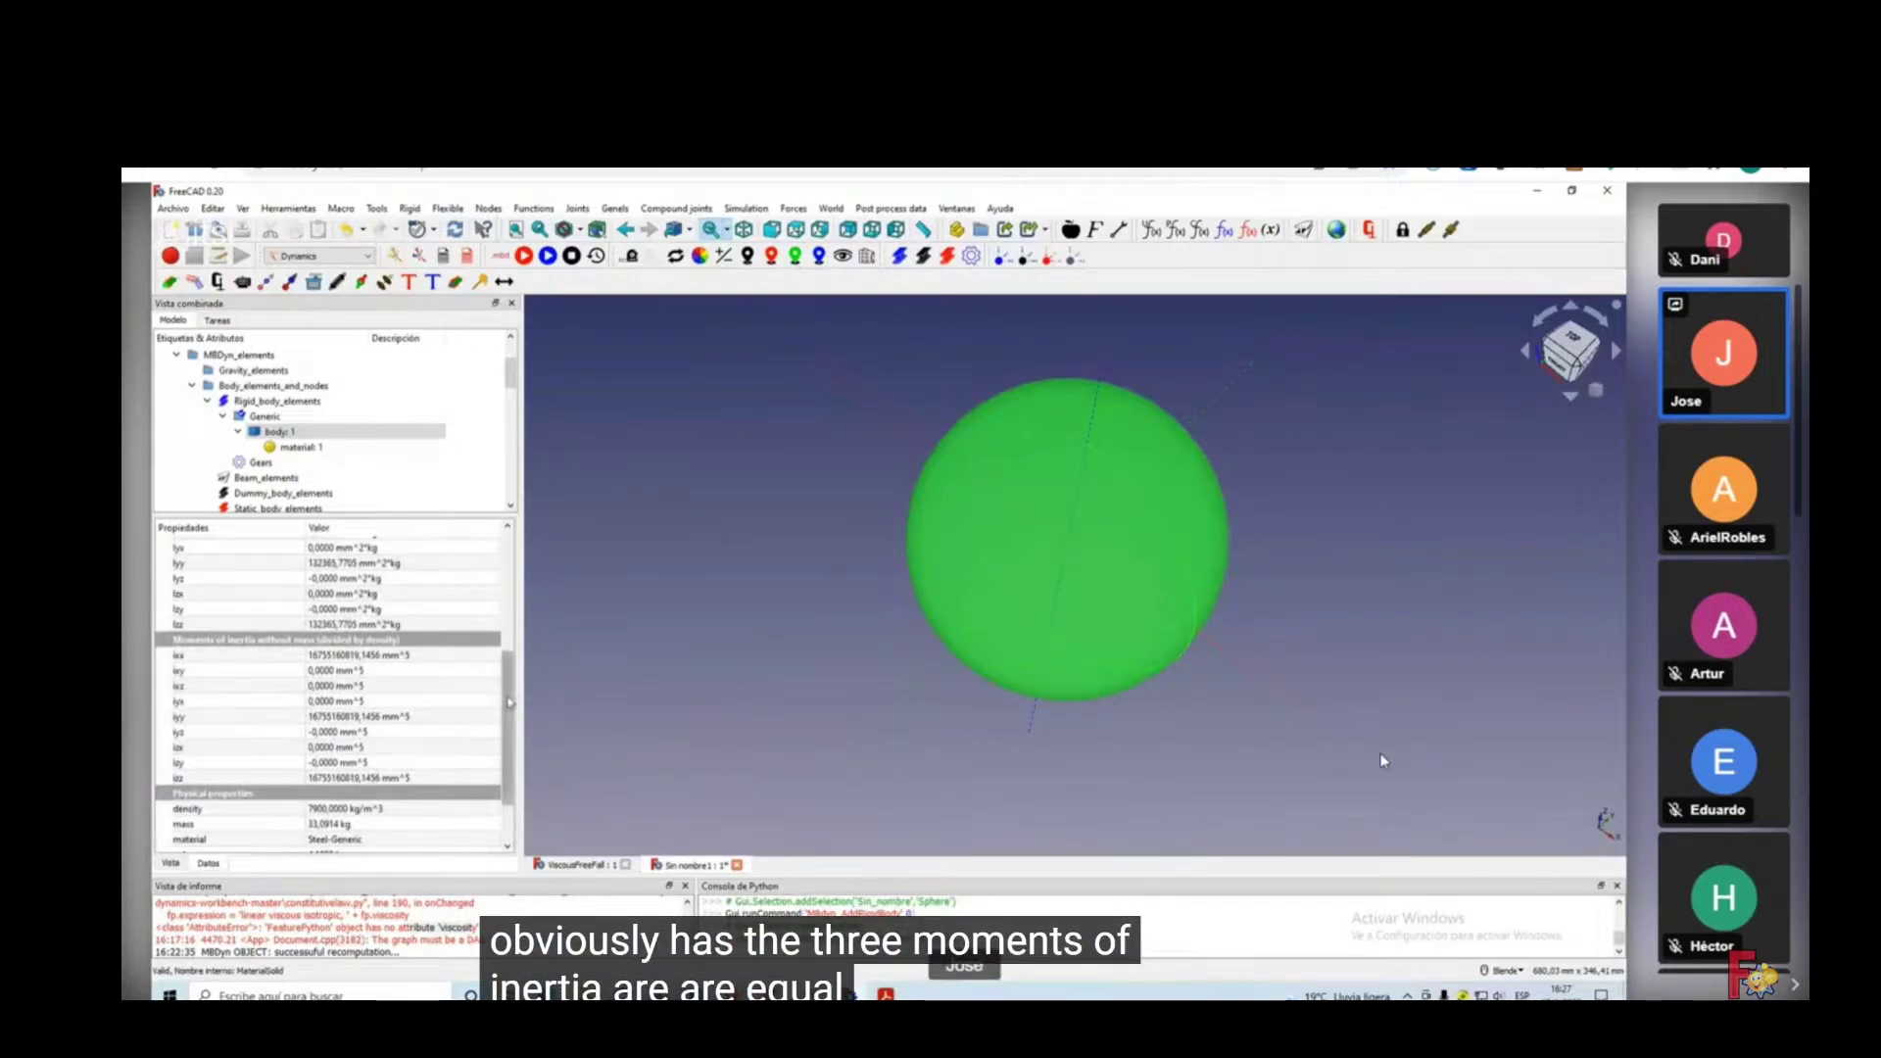
pyautogui.scroll(-1, 509, 702)
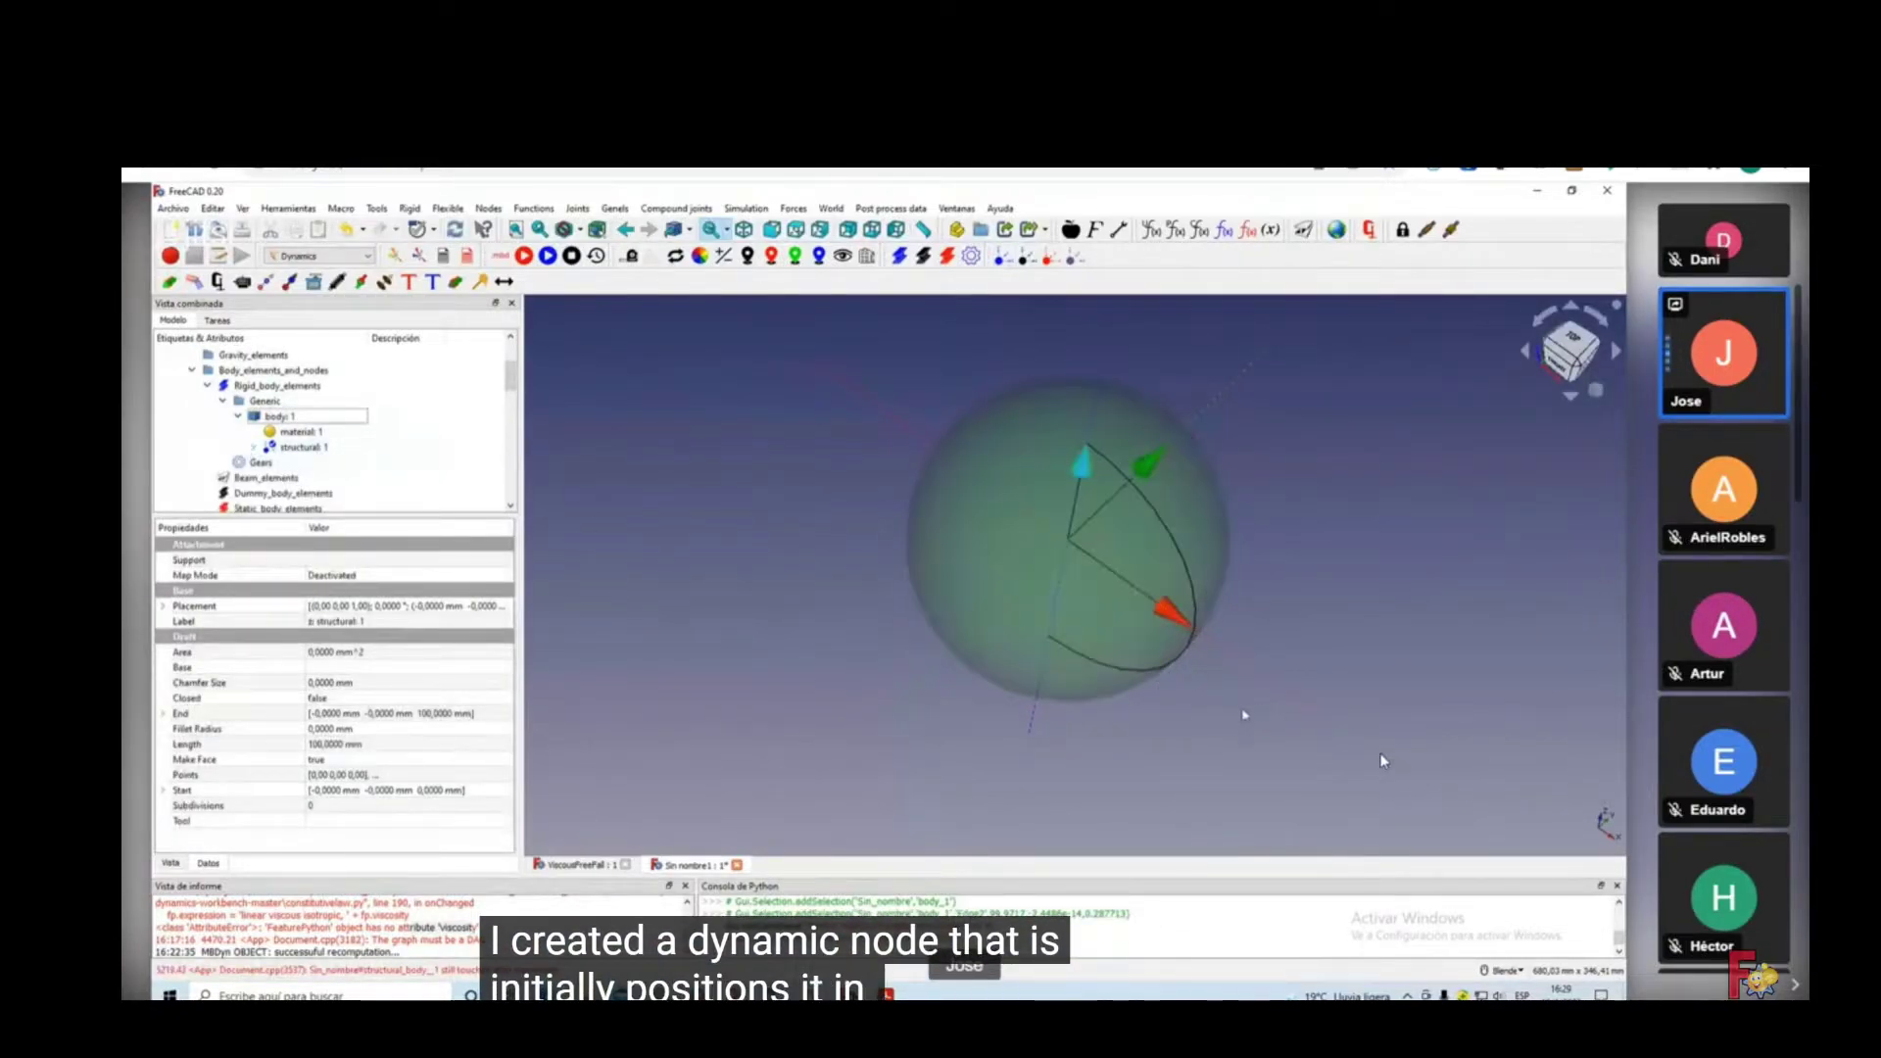
# Zoom in on the sphere and open structural: 1 under body: 1 for editing.
pyautogui.scroll(2, 1182, 568)
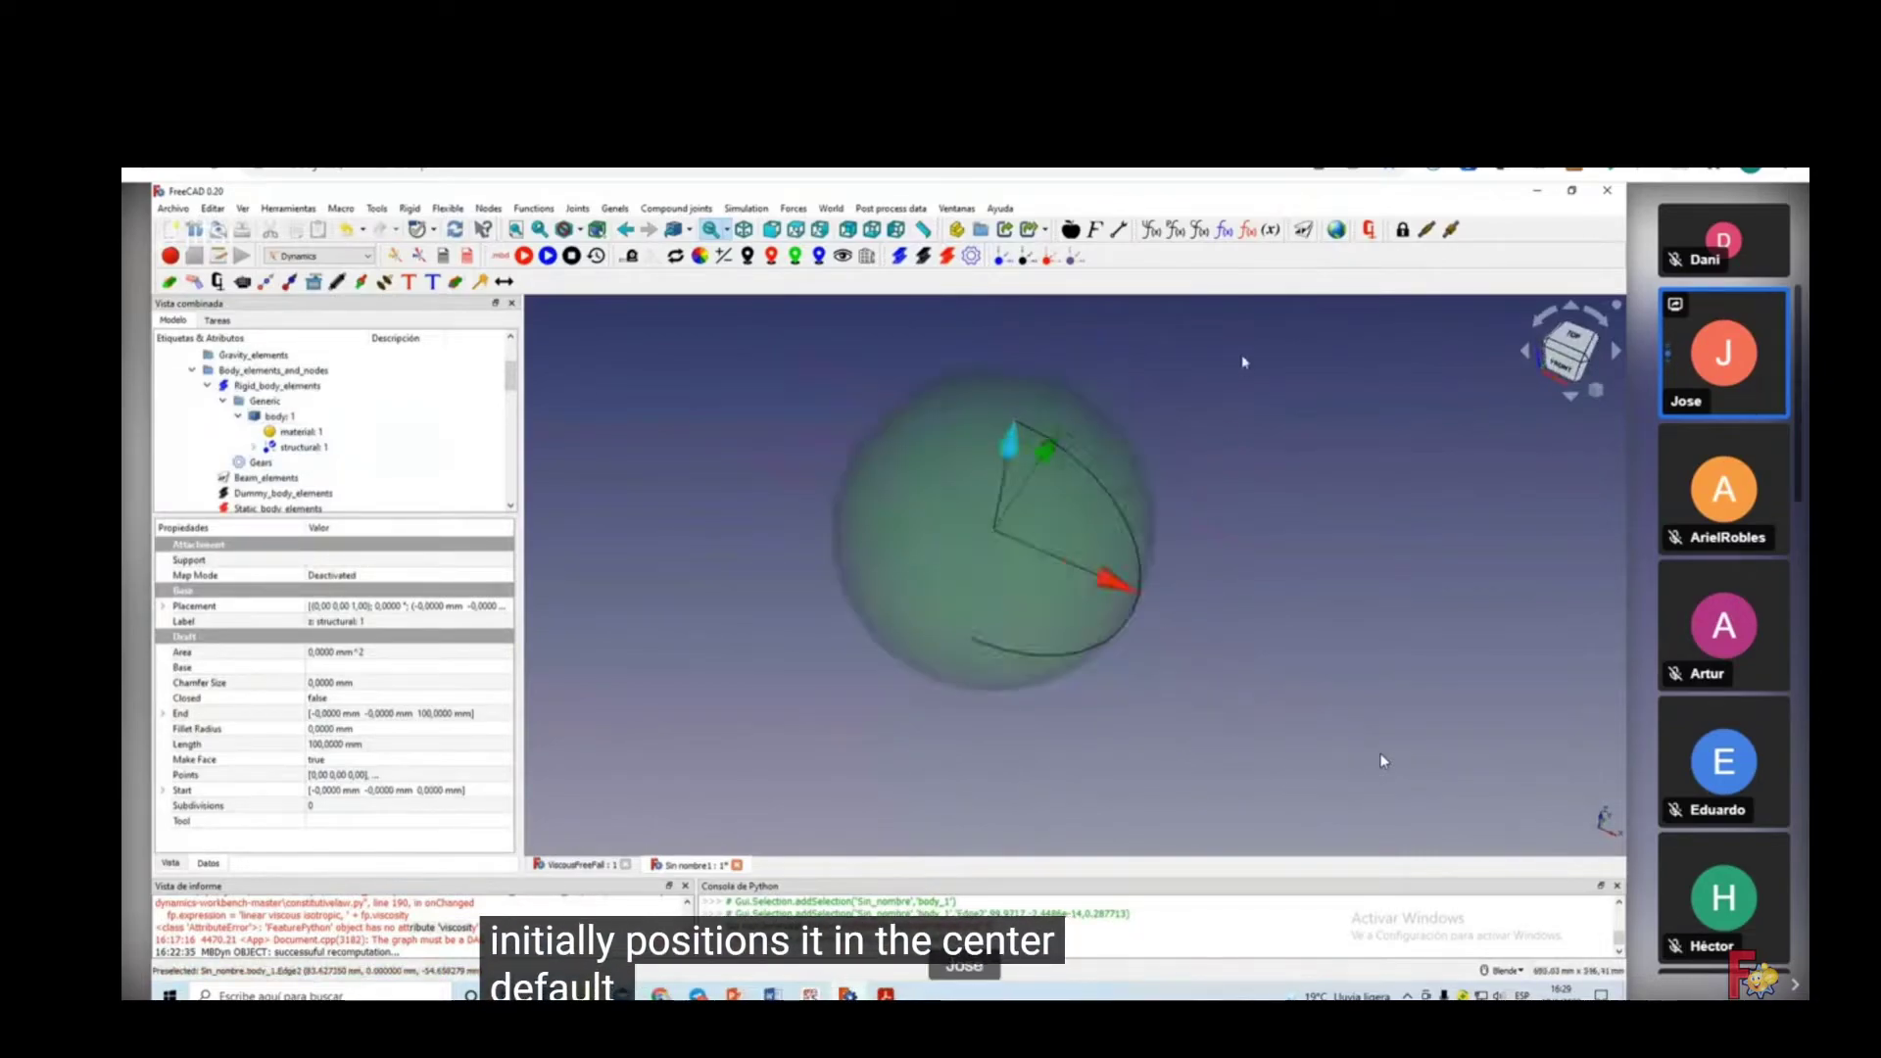
pyautogui.click(285, 448)
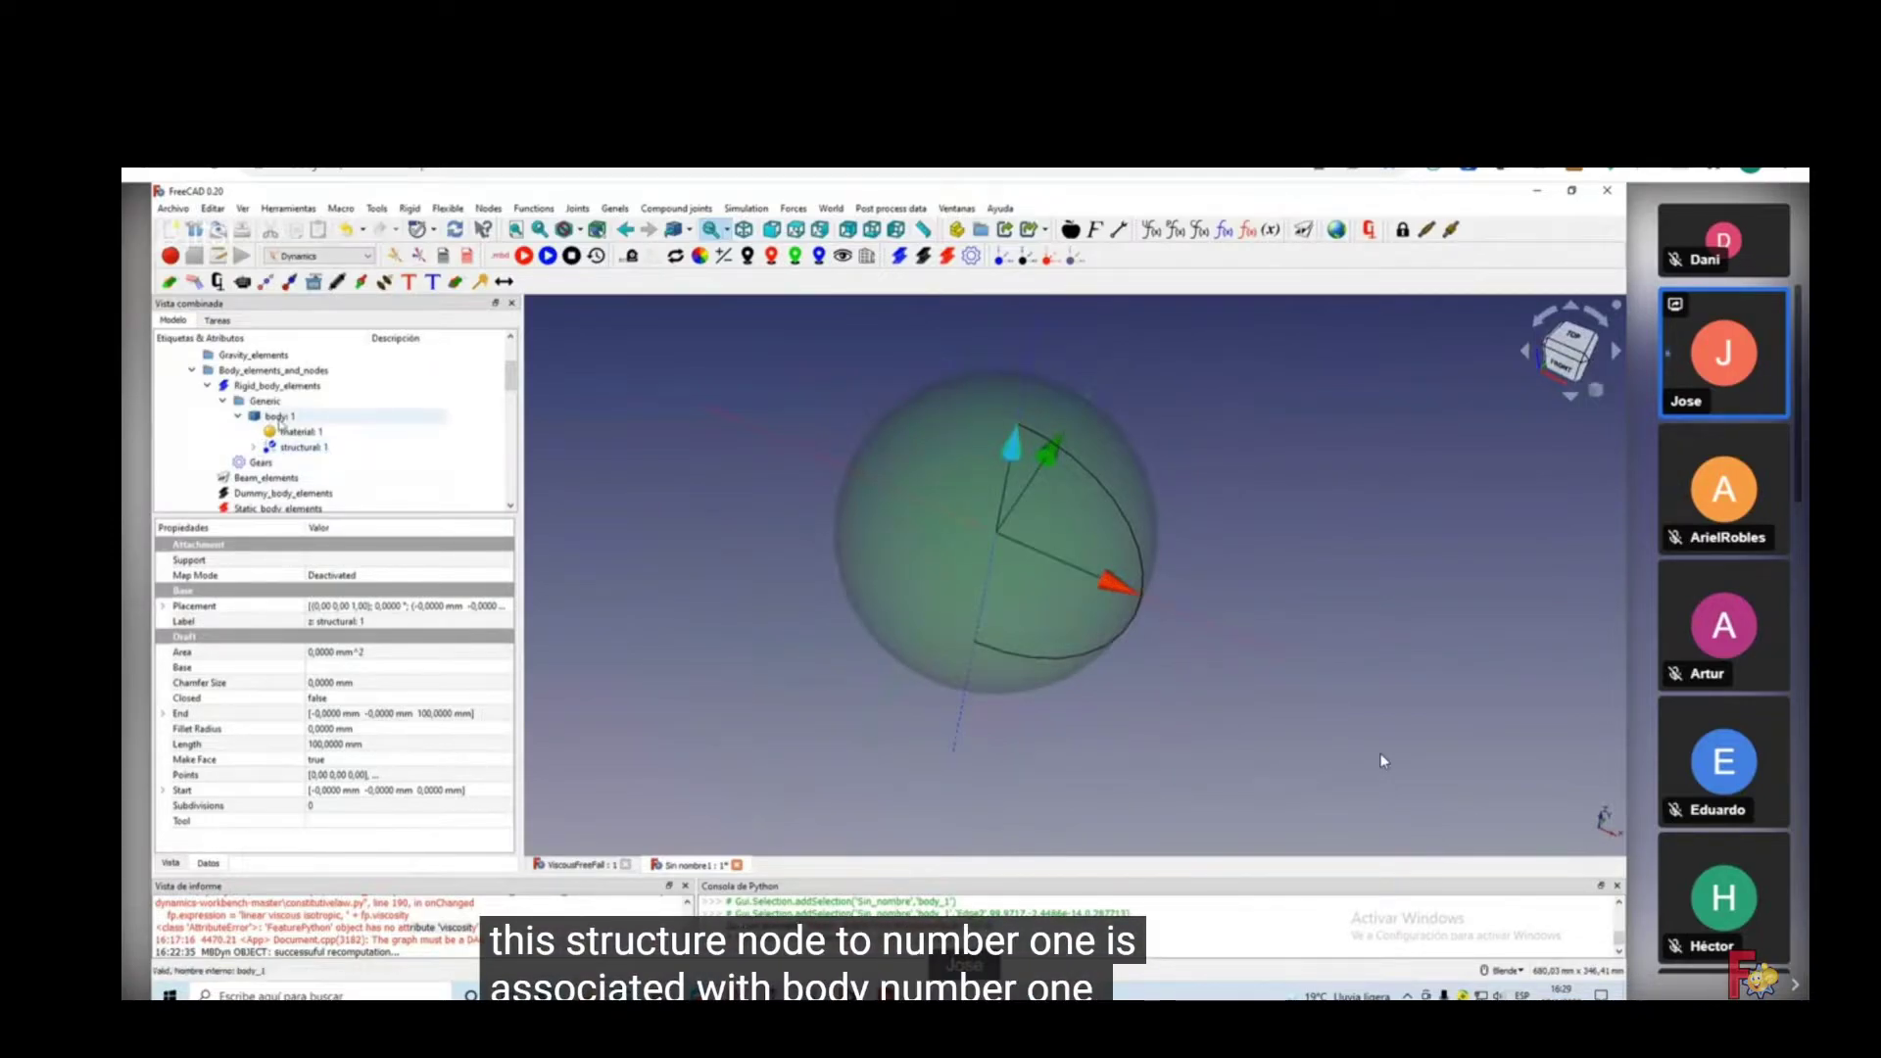
pyautogui.doubleClick(294, 447)
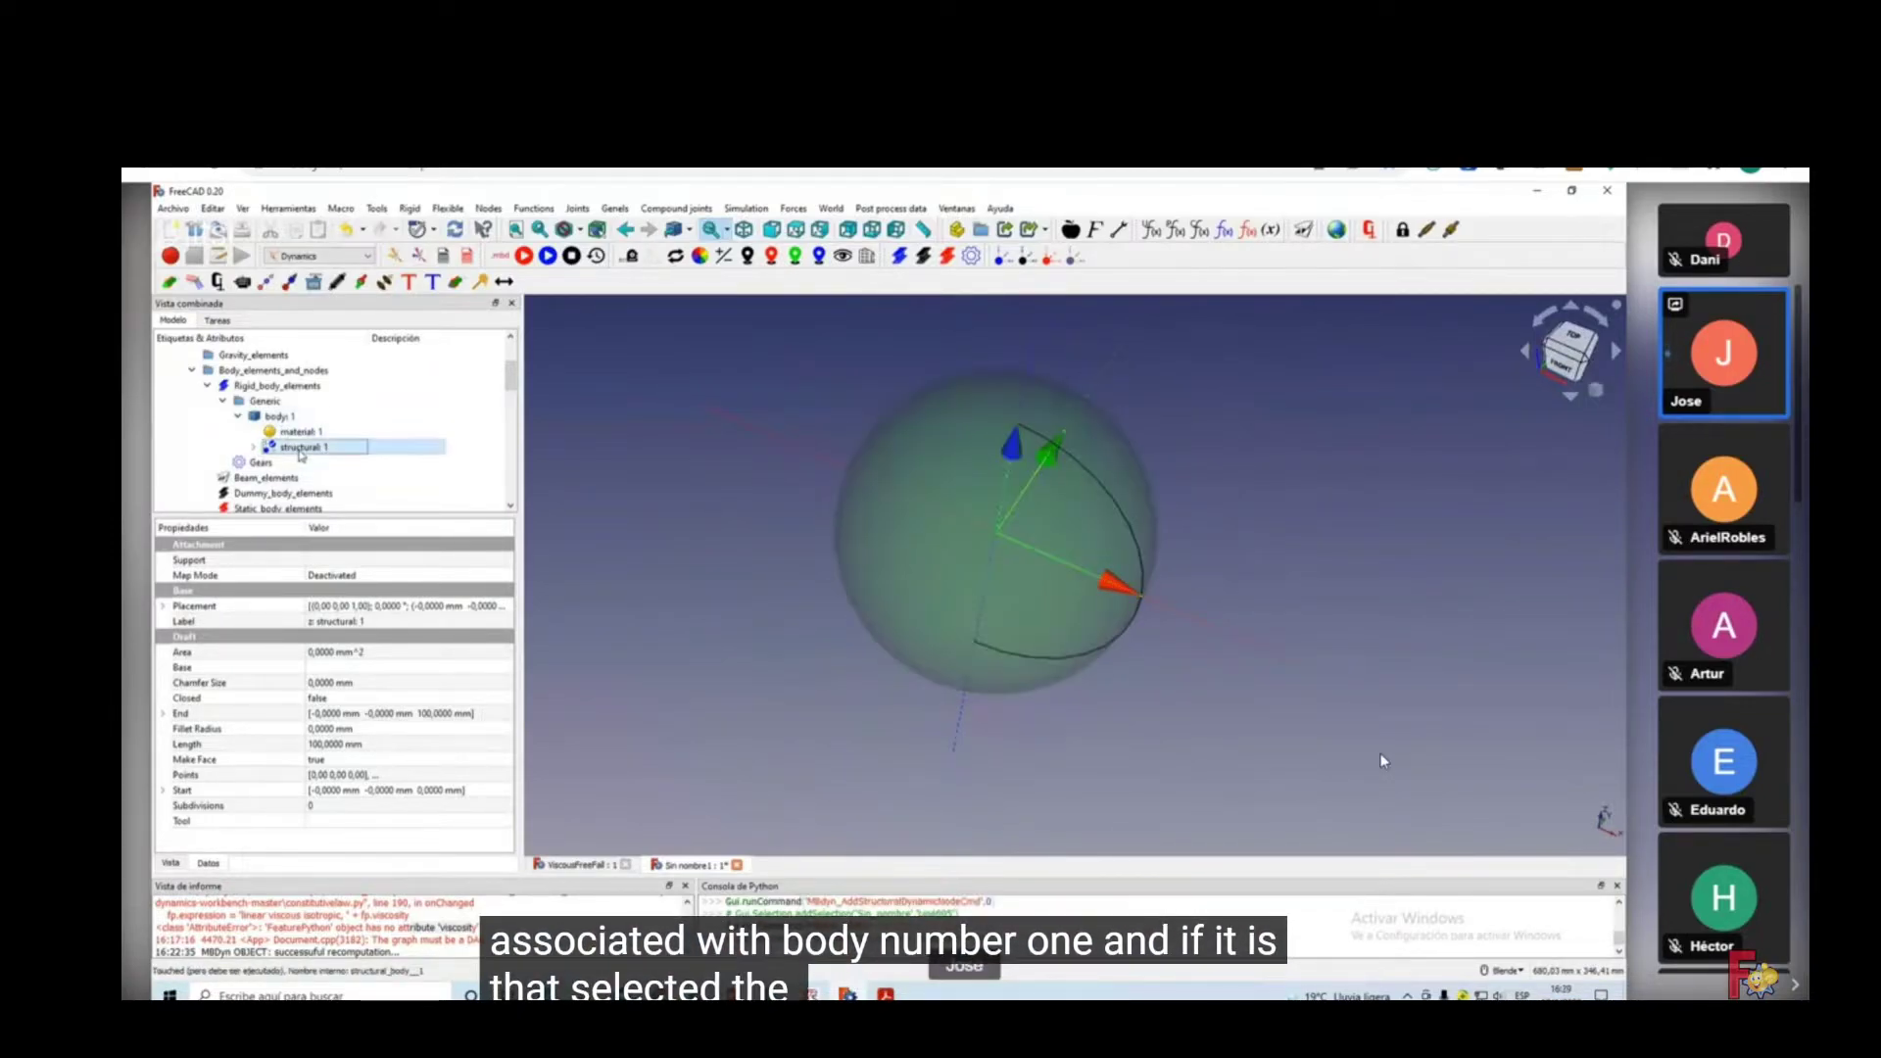
# Widen the combo view so structural: 1's attachment mode options are fully readable.
pyautogui.moveTo(520, 534); pyautogui.dragTo(613, 532)
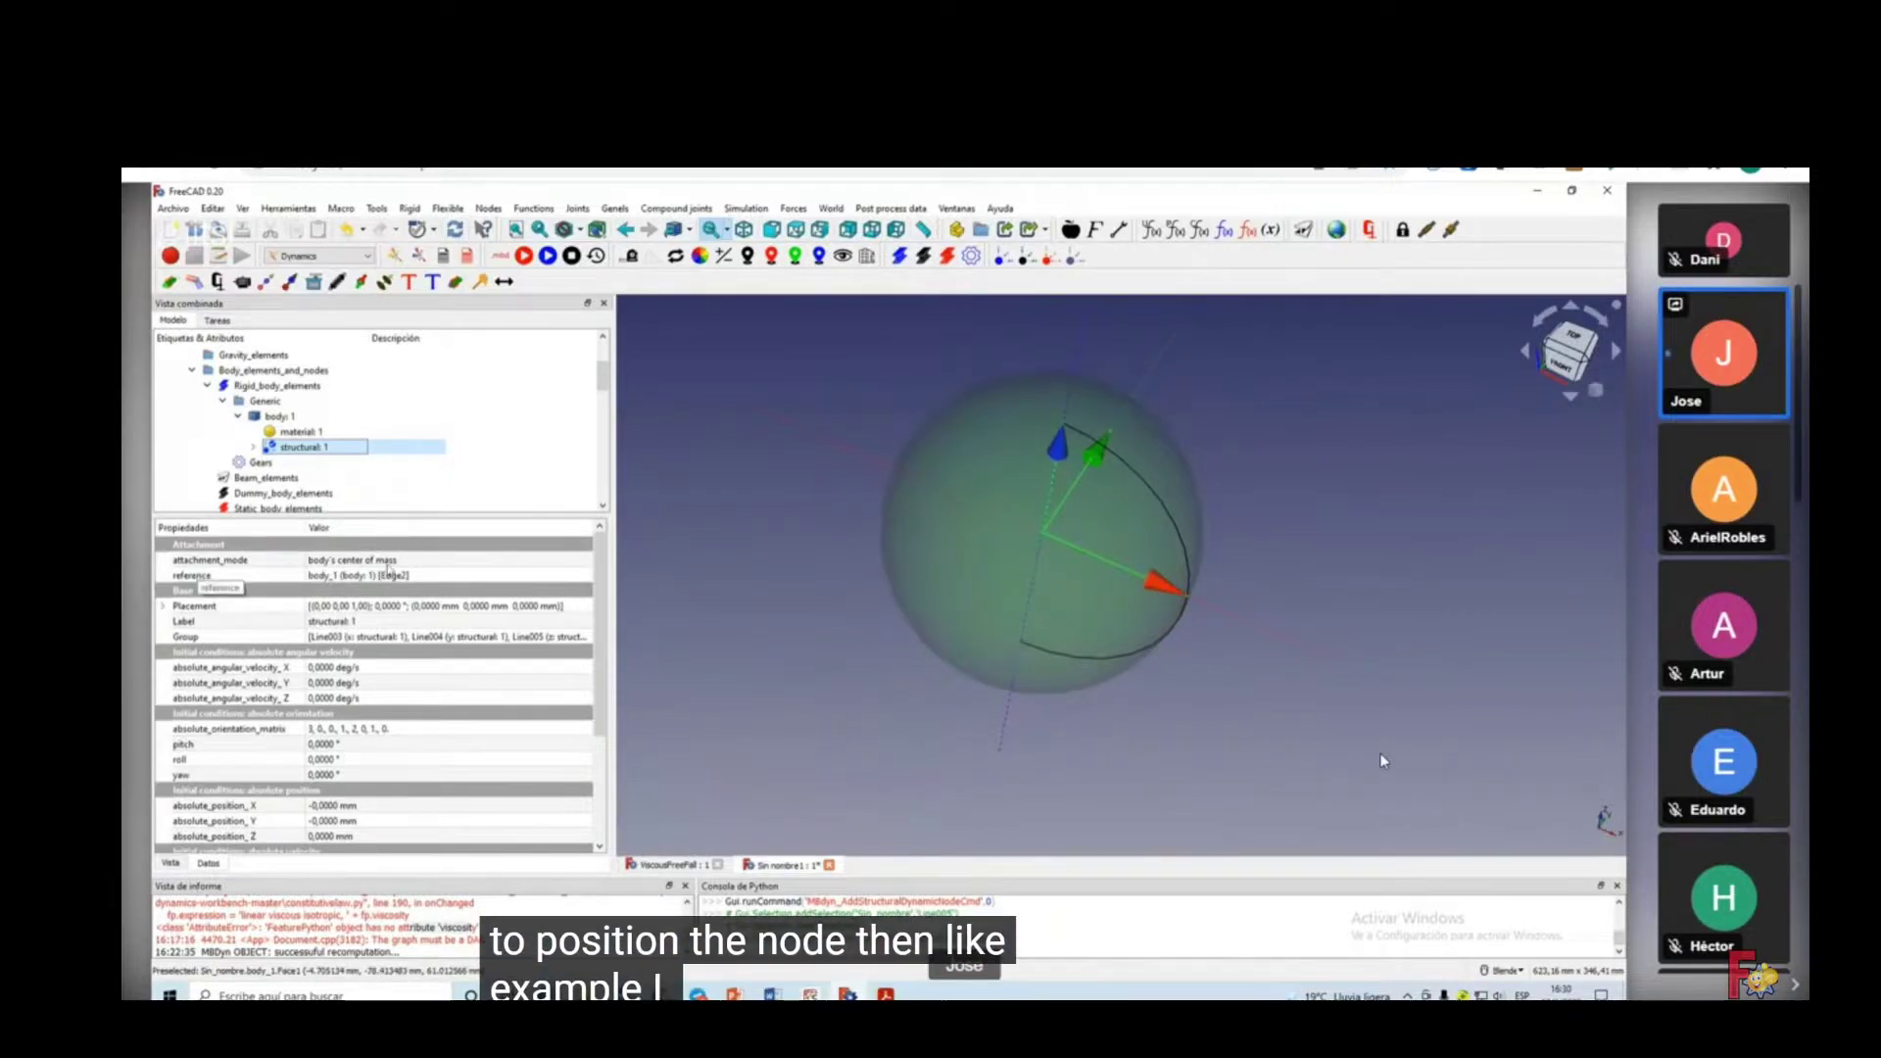
pyautogui.click(431, 560)
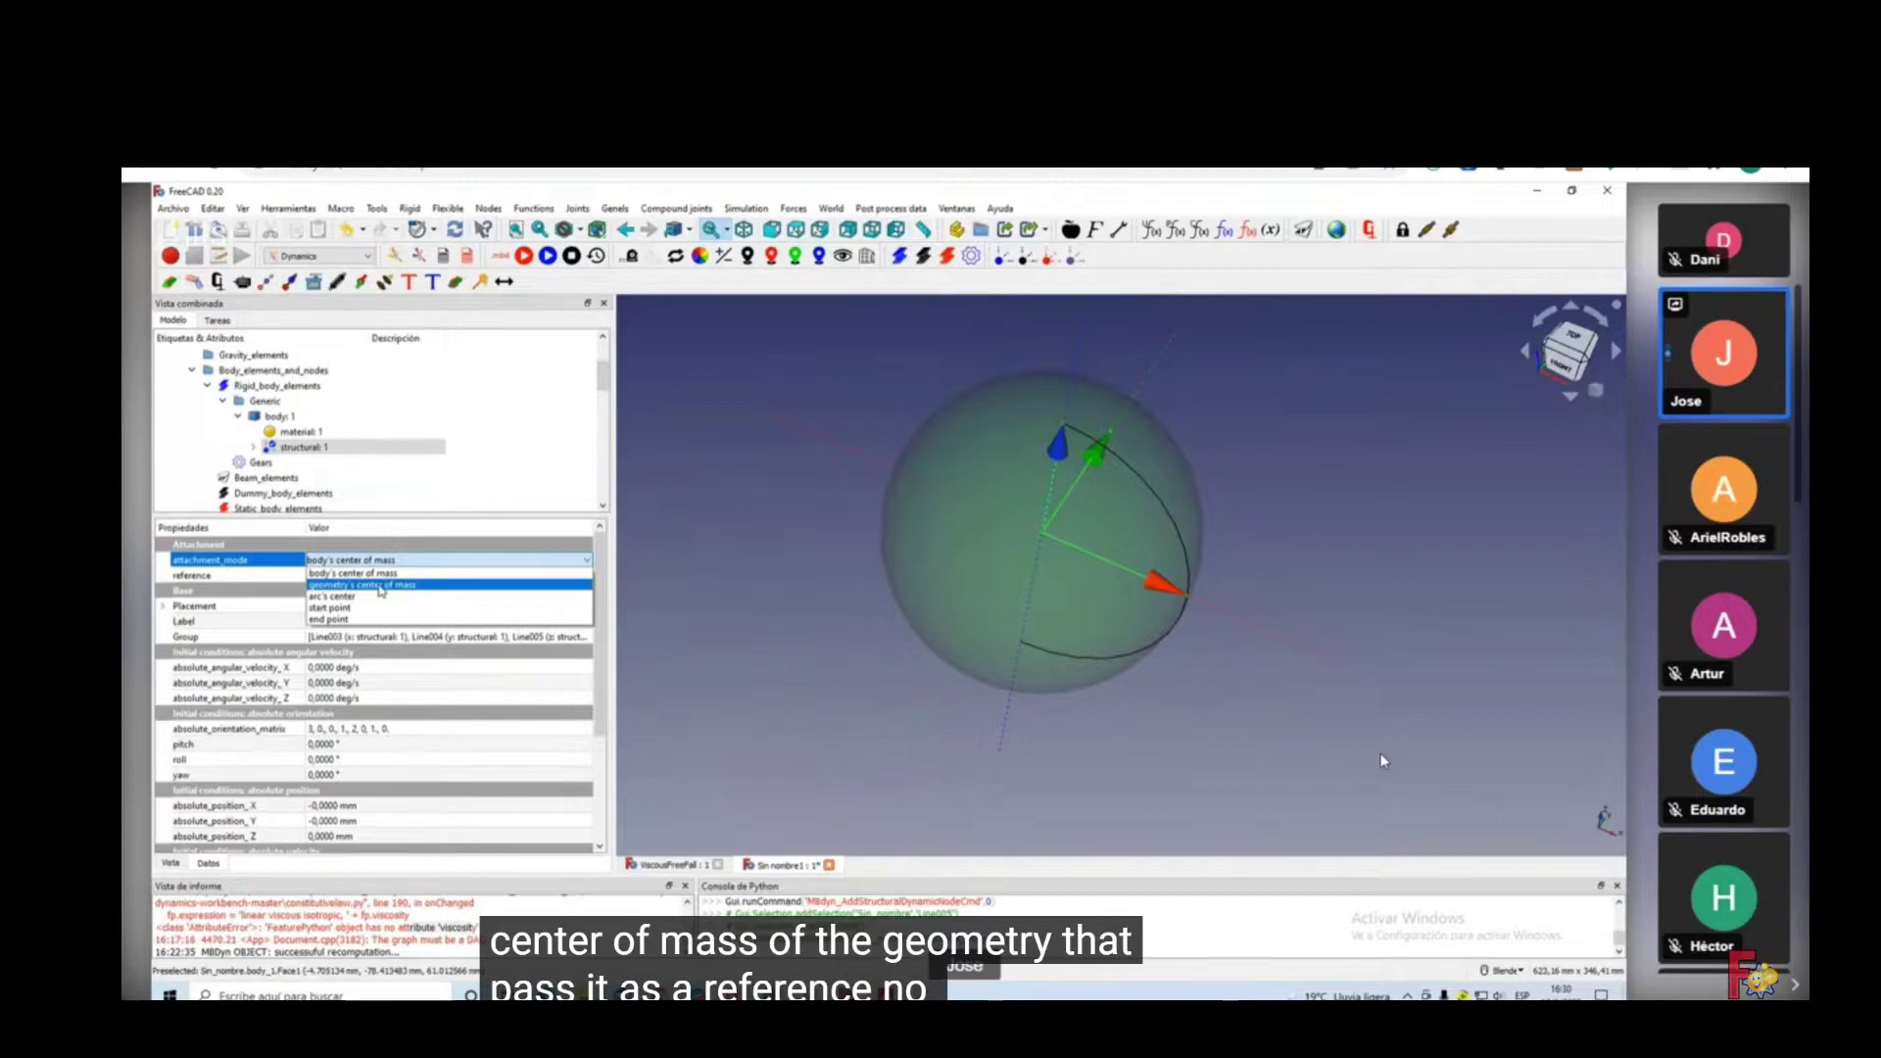
# Set structural: 1's attachment mode to geometry's center of mass and check its position from the front.
pyautogui.click(379, 588)
pyautogui.click(837, 580)
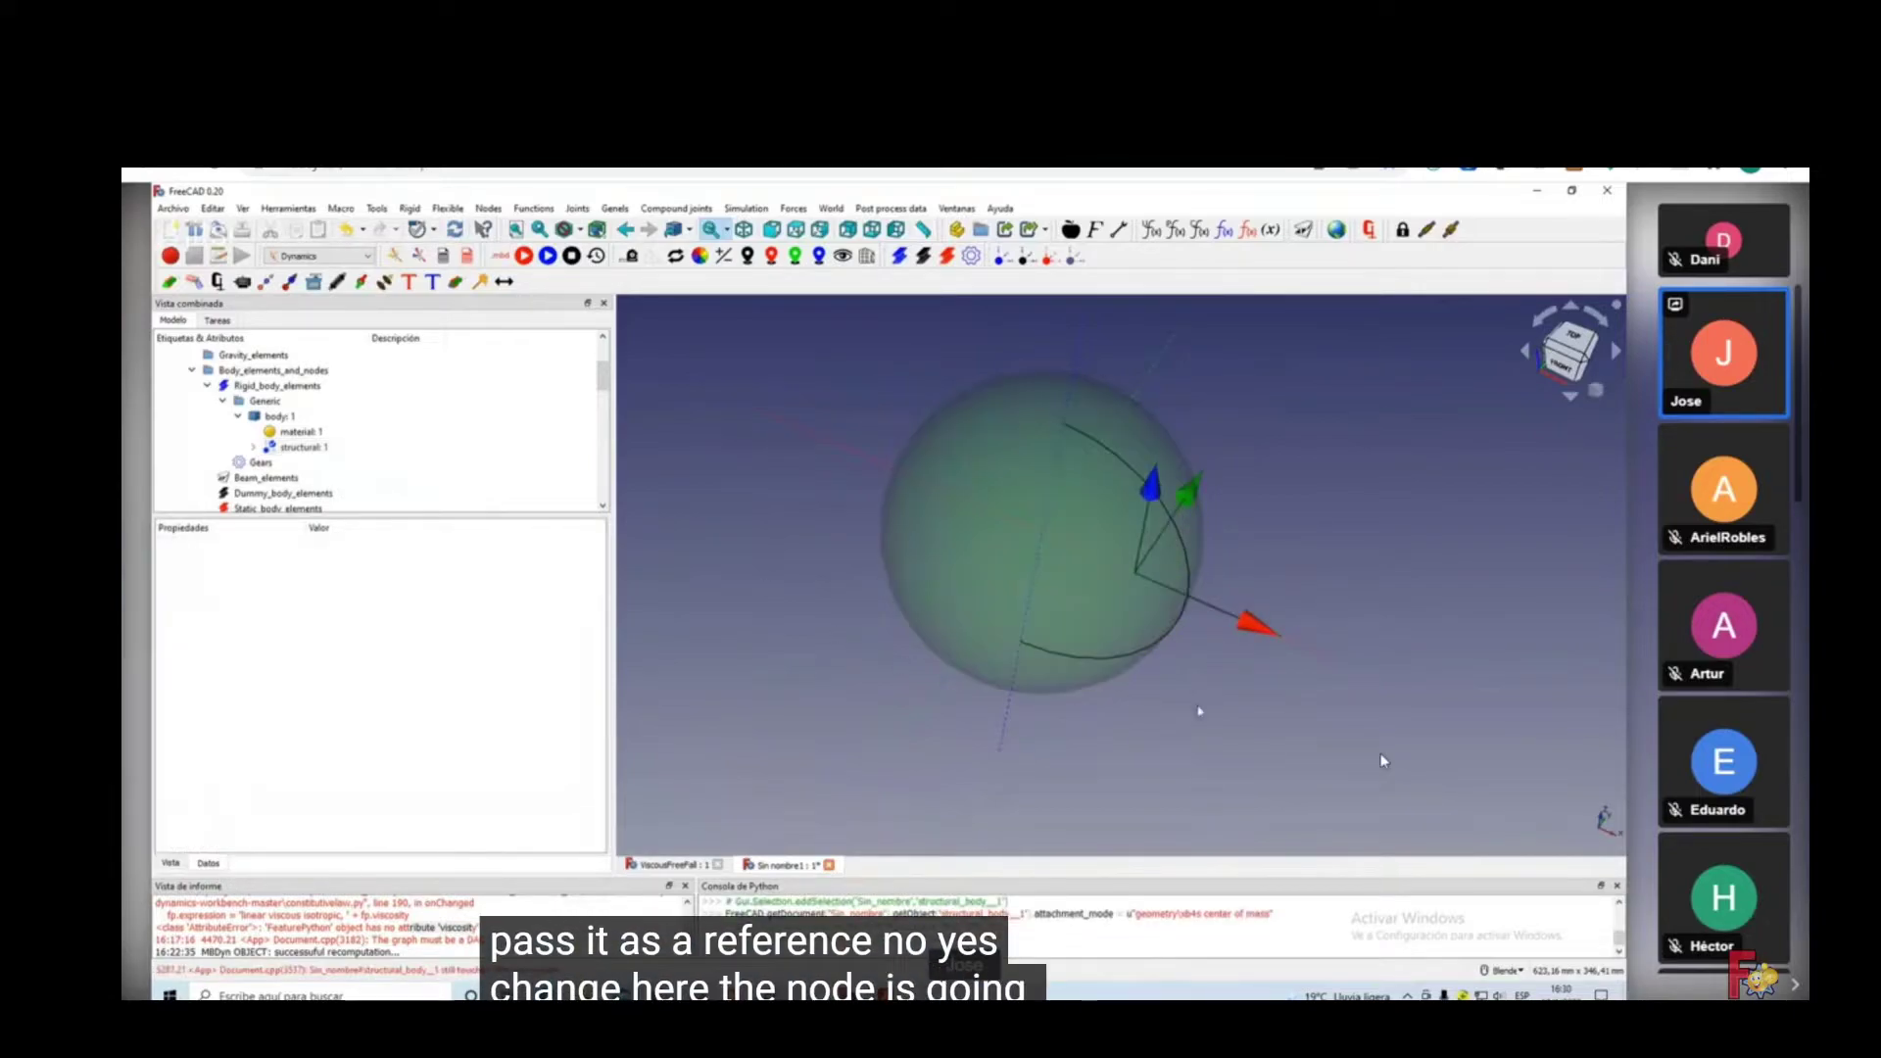
pyautogui.press('1')
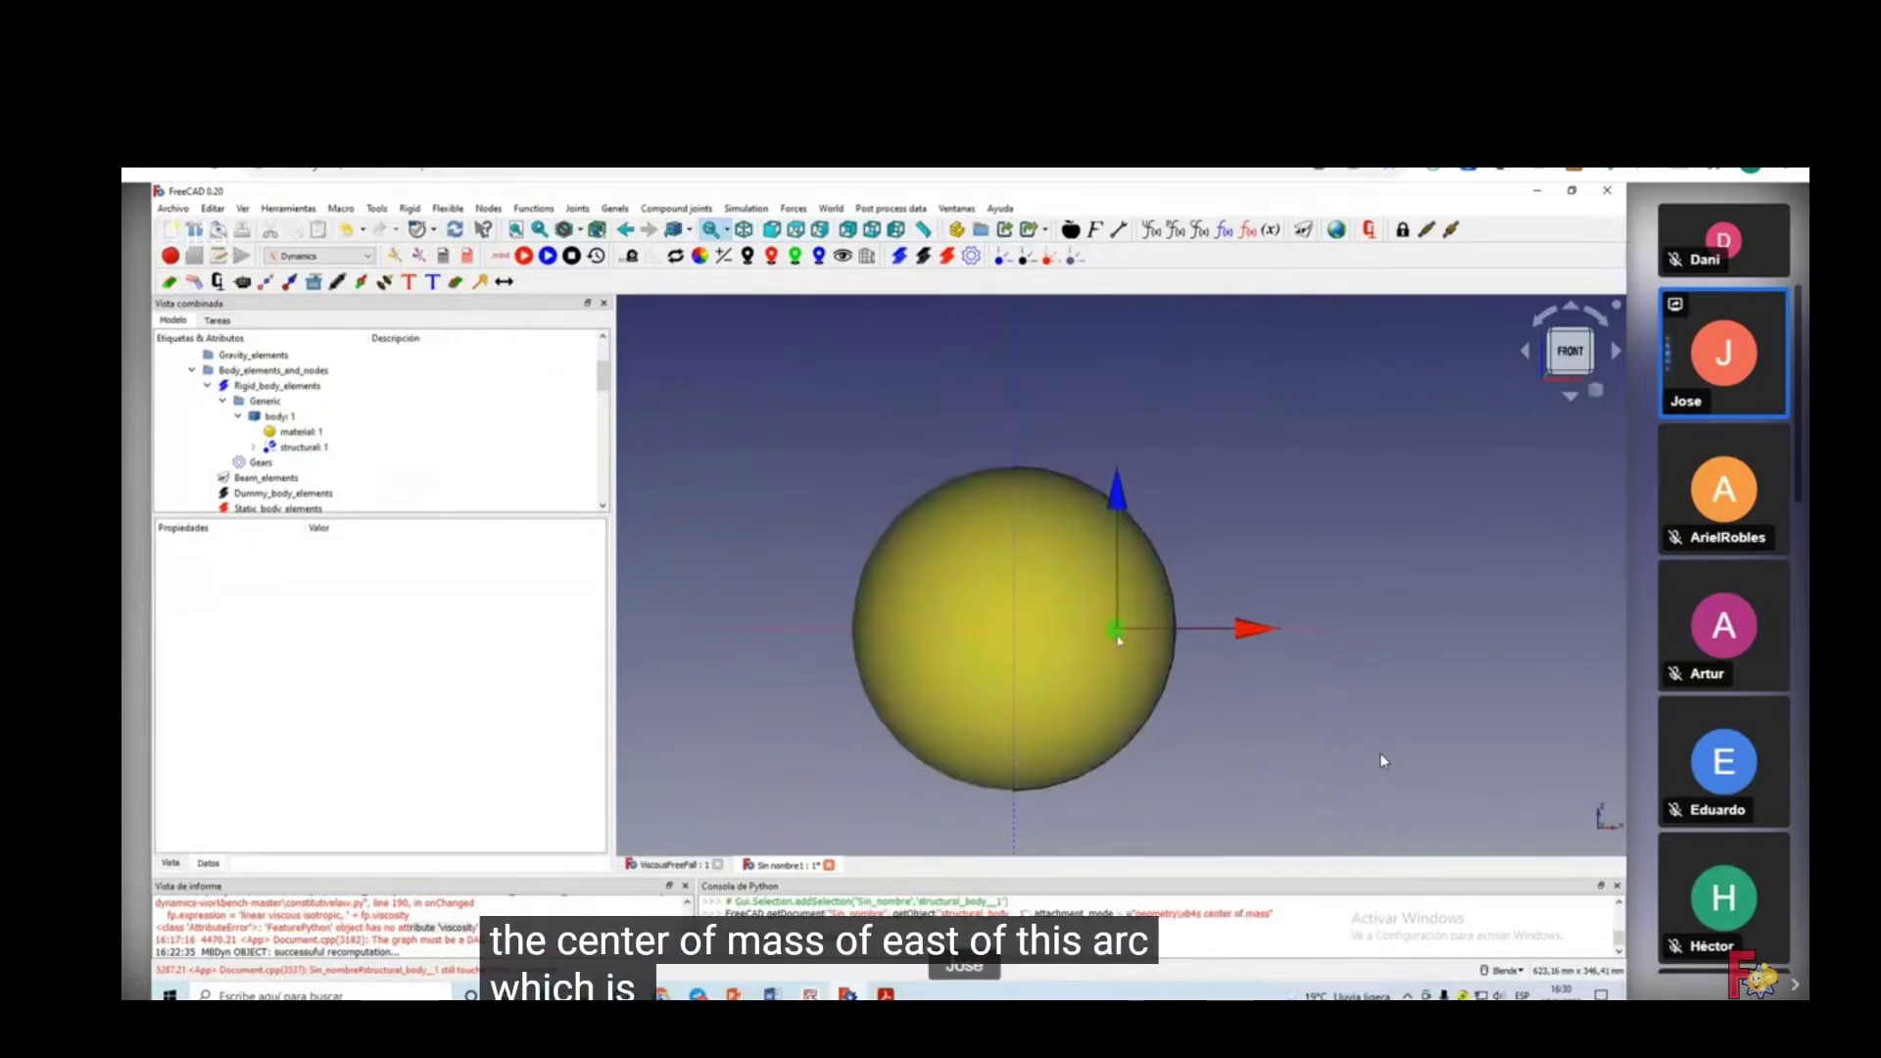
pyautogui.moveTo(1140, 527); pyautogui.dragTo(1117, 619, button='middle')
# Change structural: 1's attachment mode to arc's center and verify it sits at the sphere's center.
pyautogui.click(301, 447)
pyautogui.click(453, 560)
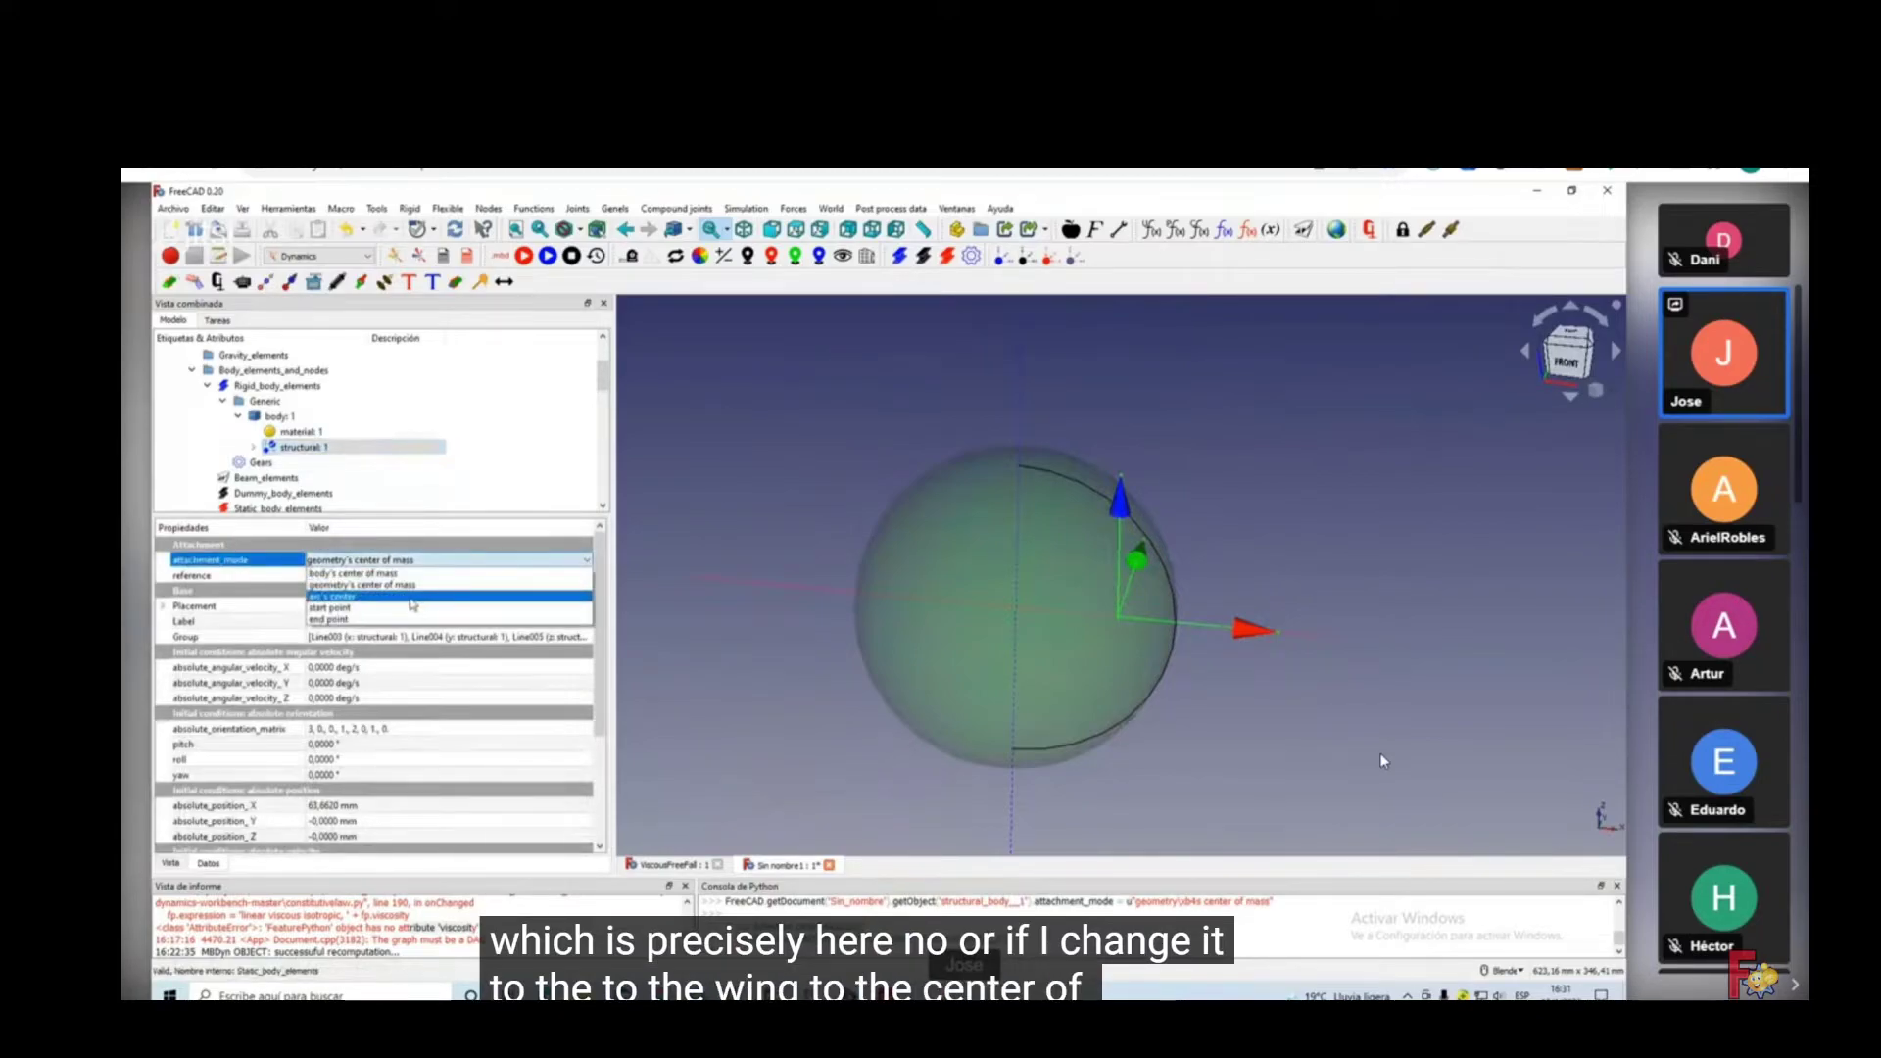
pyautogui.click(369, 597)
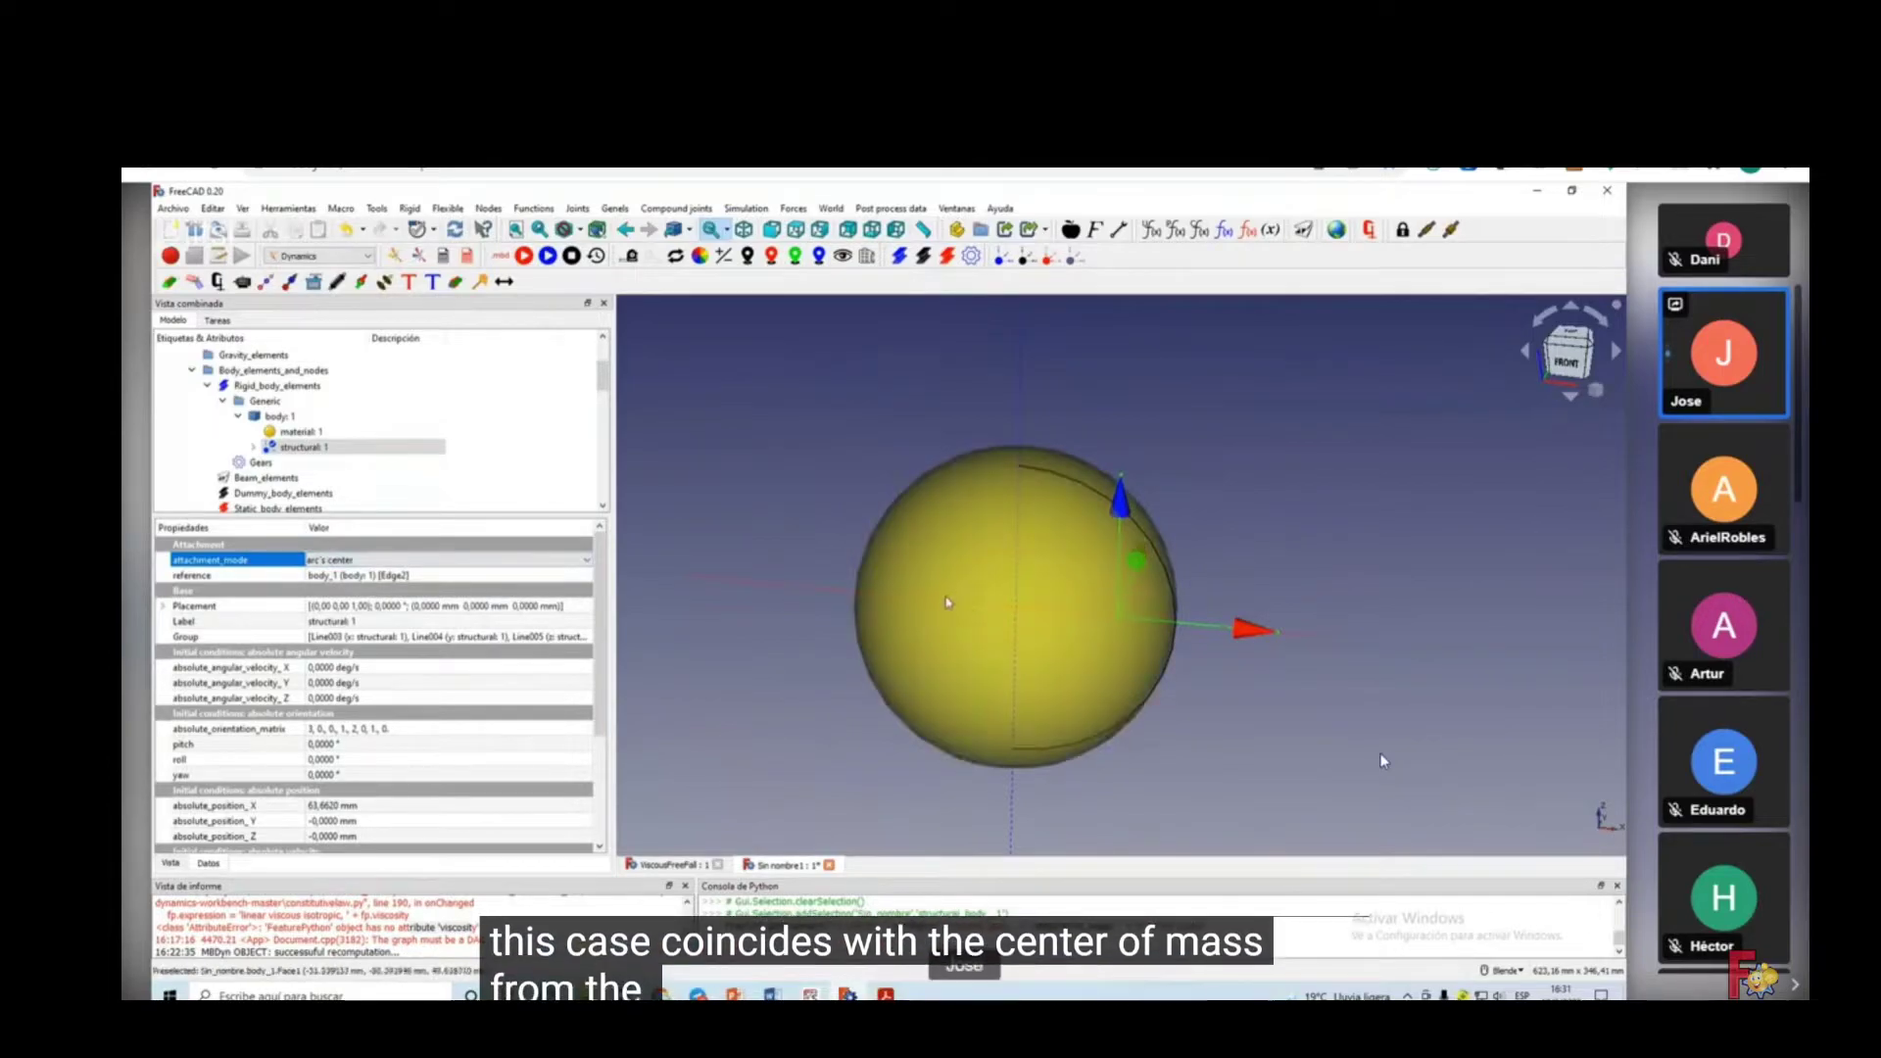
pyautogui.click(739, 491)
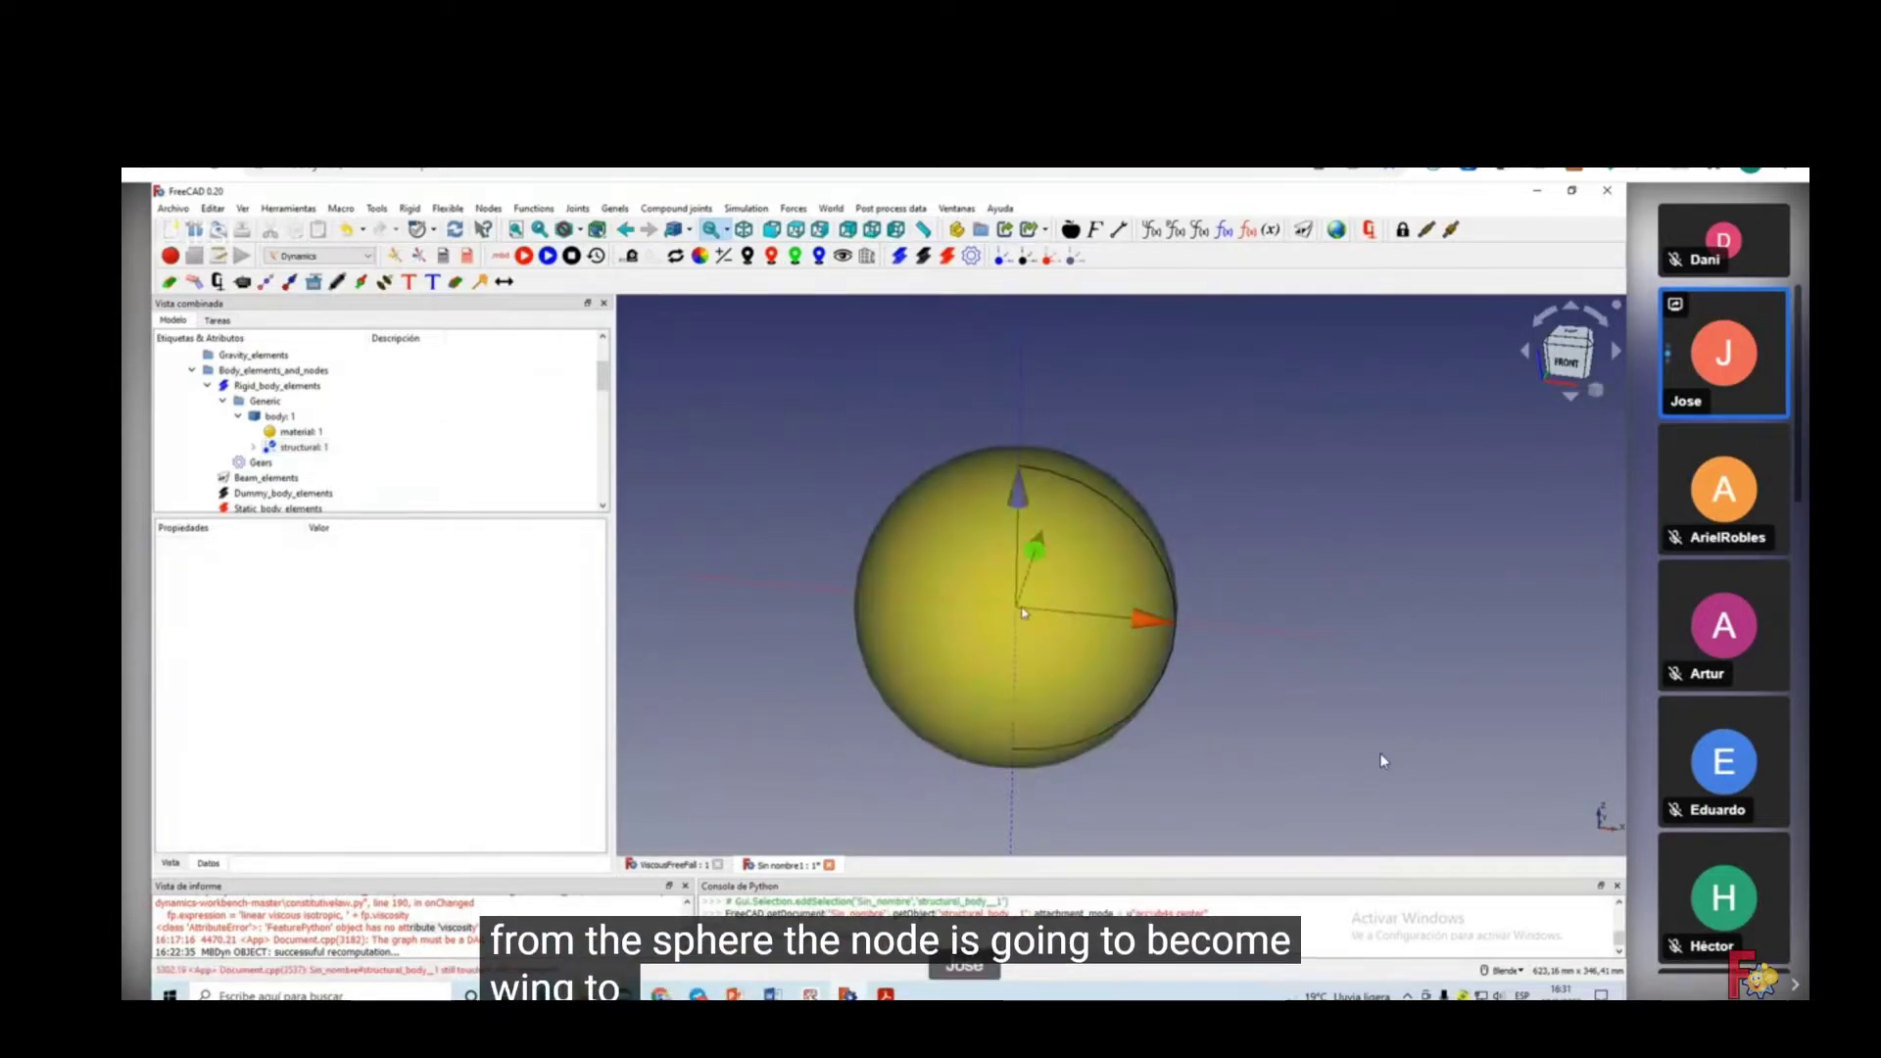
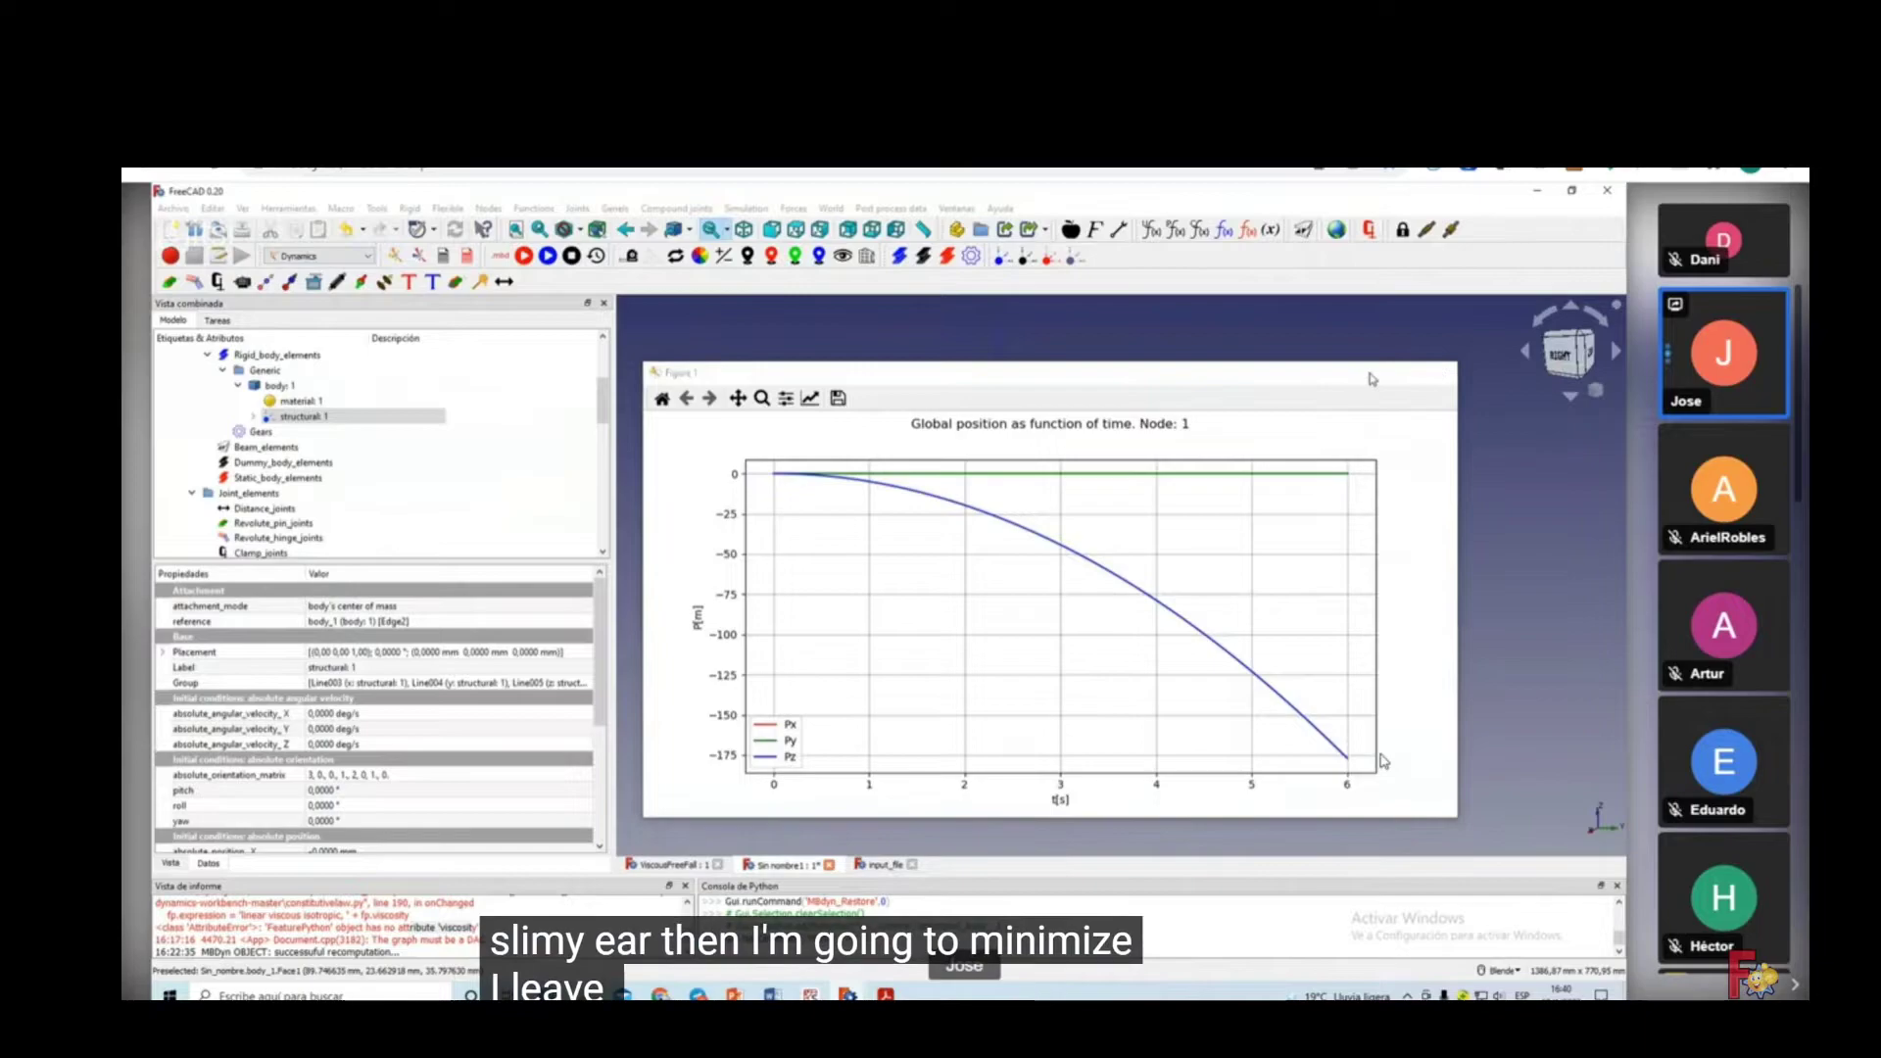
# Minimize the Figure 1 plot and select the sphere to see its structural node properties.
pyautogui.click(1371, 374)
pyautogui.scroll(3, 996, 406)
pyautogui.click(345, 419)
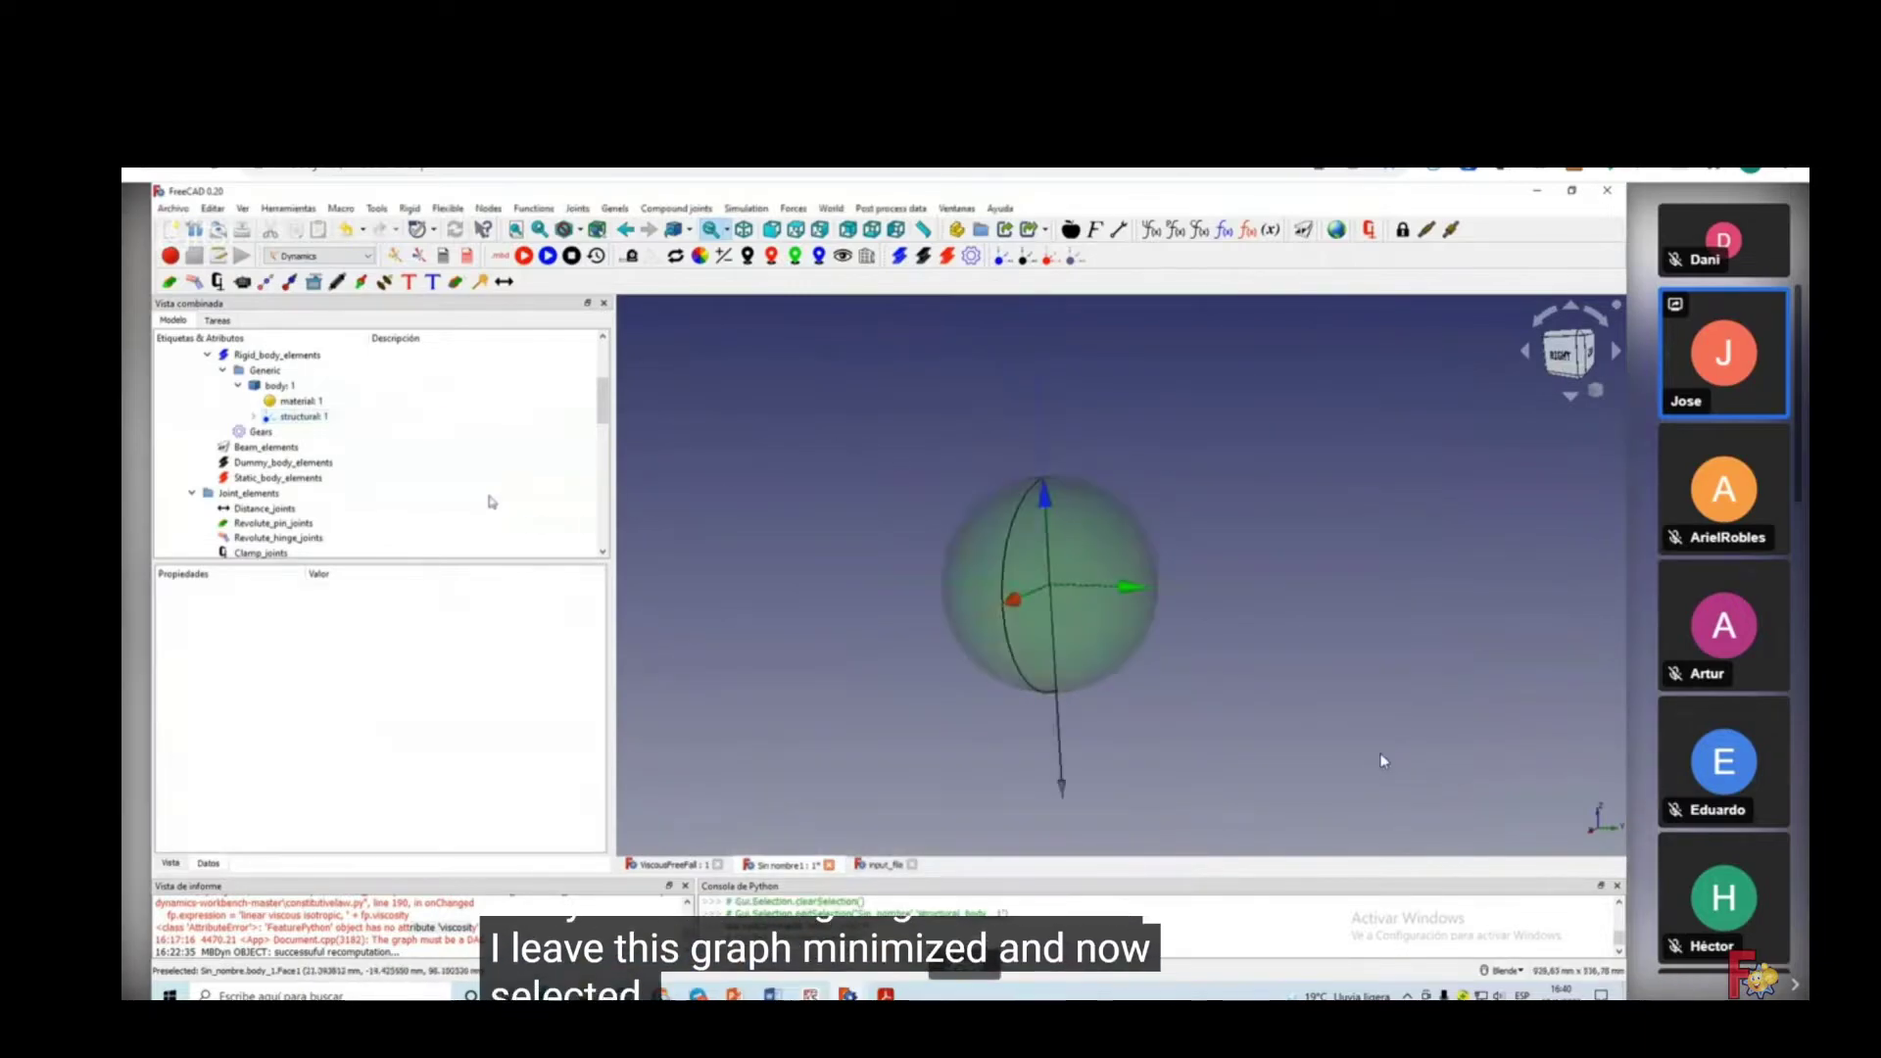
pyautogui.click(365, 417)
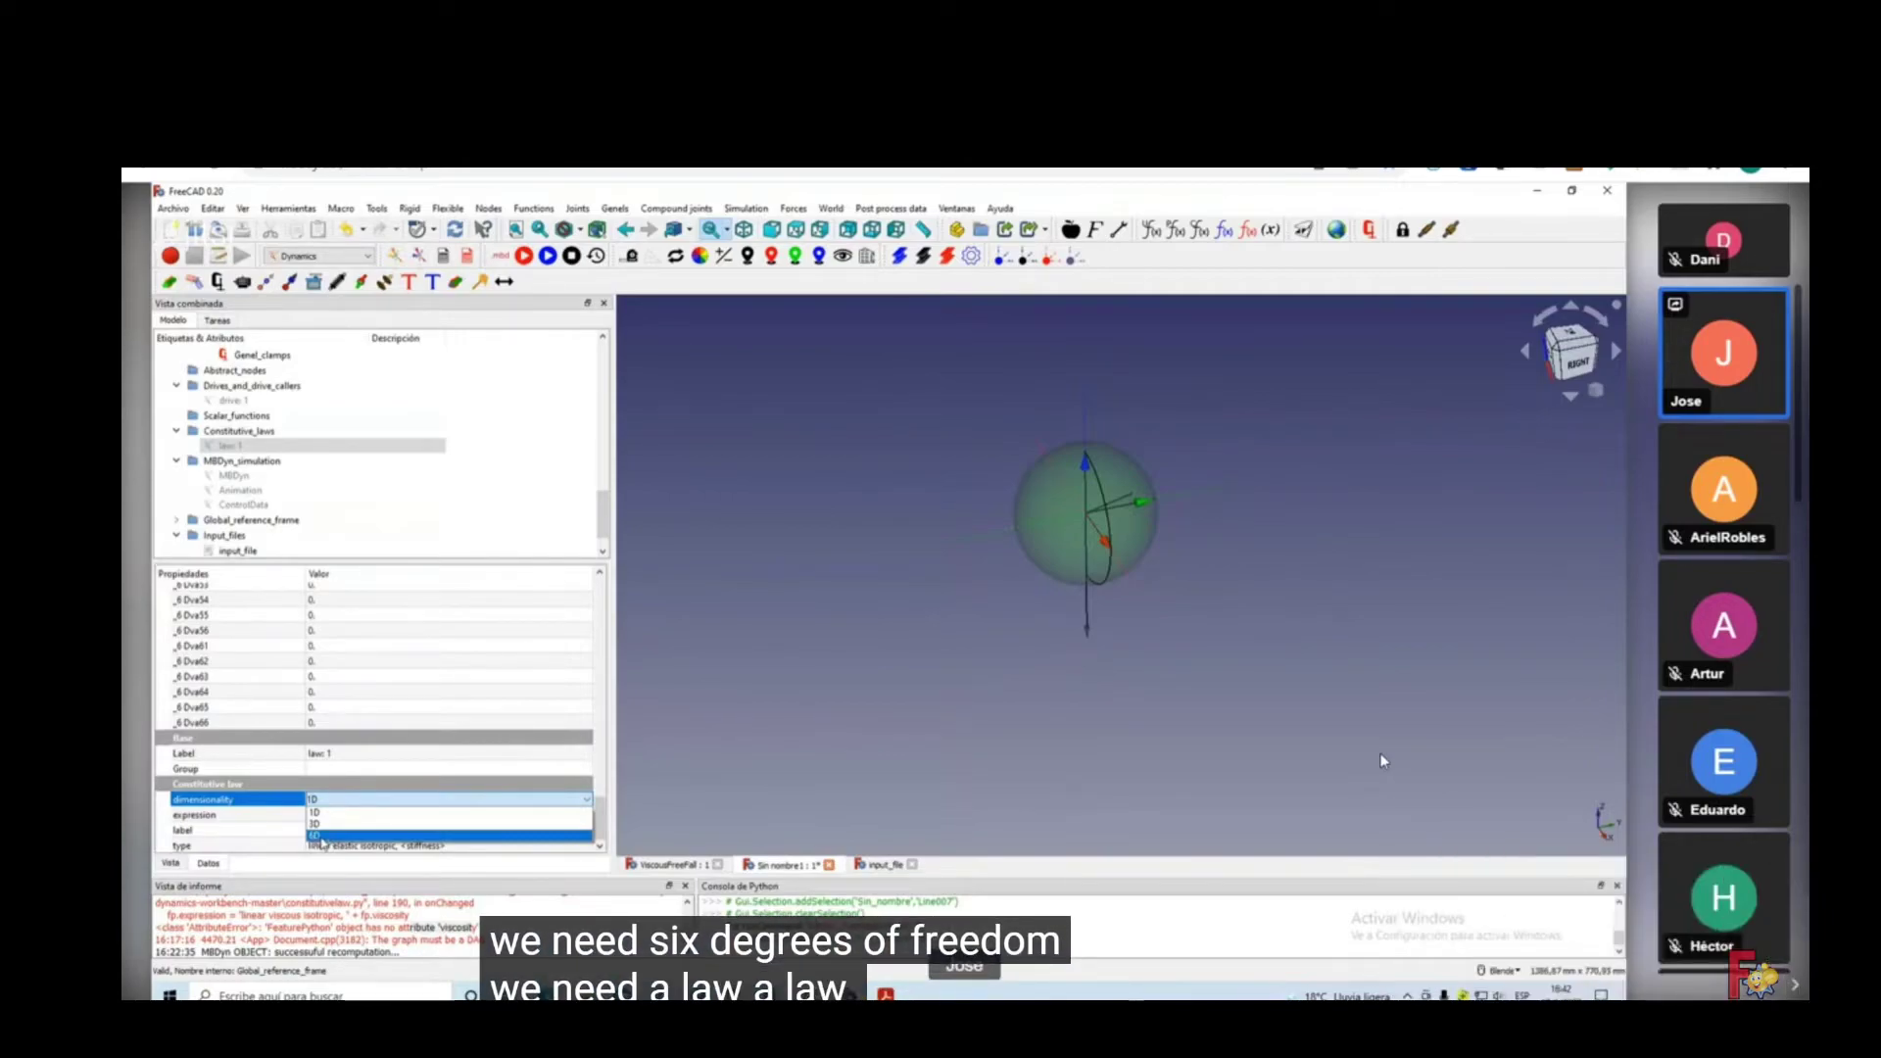
# Set law 1's dimensionality to 6D and review its linear elastic isotropic type.
pyautogui.click(322, 835)
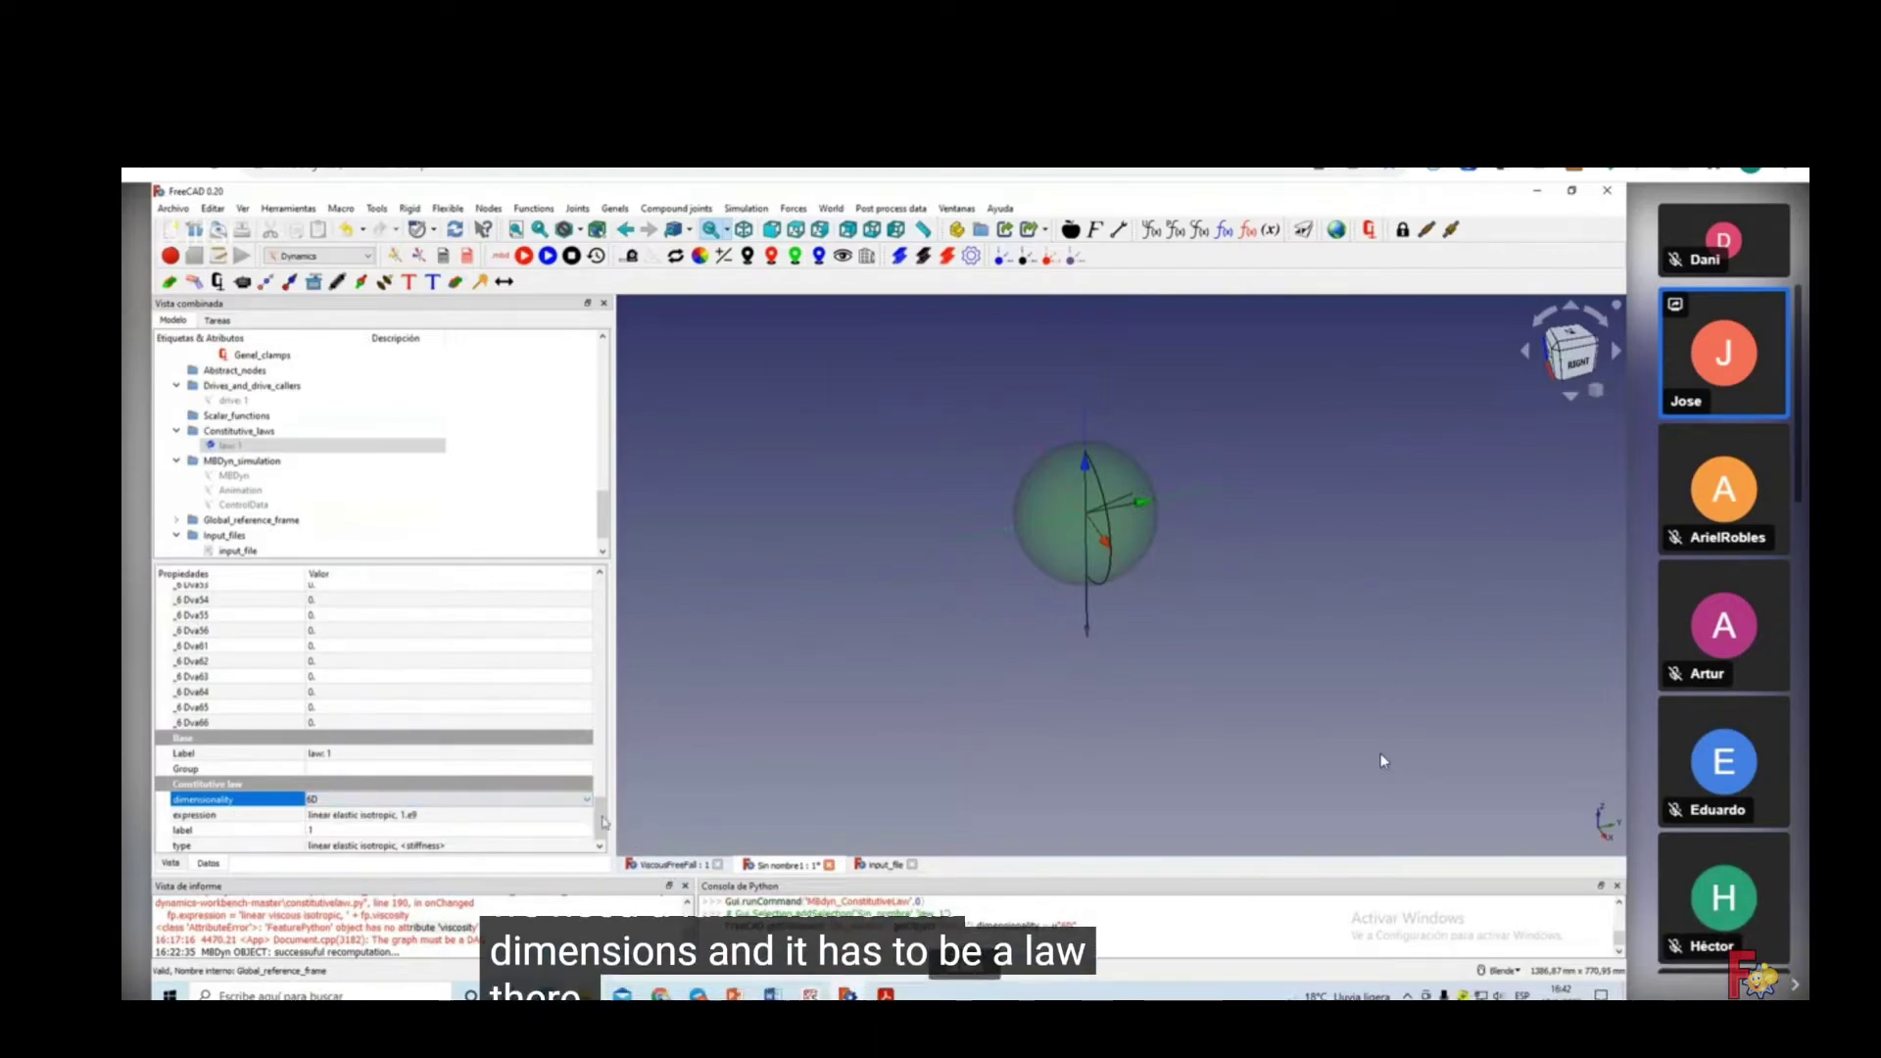
pyautogui.click(419, 847)
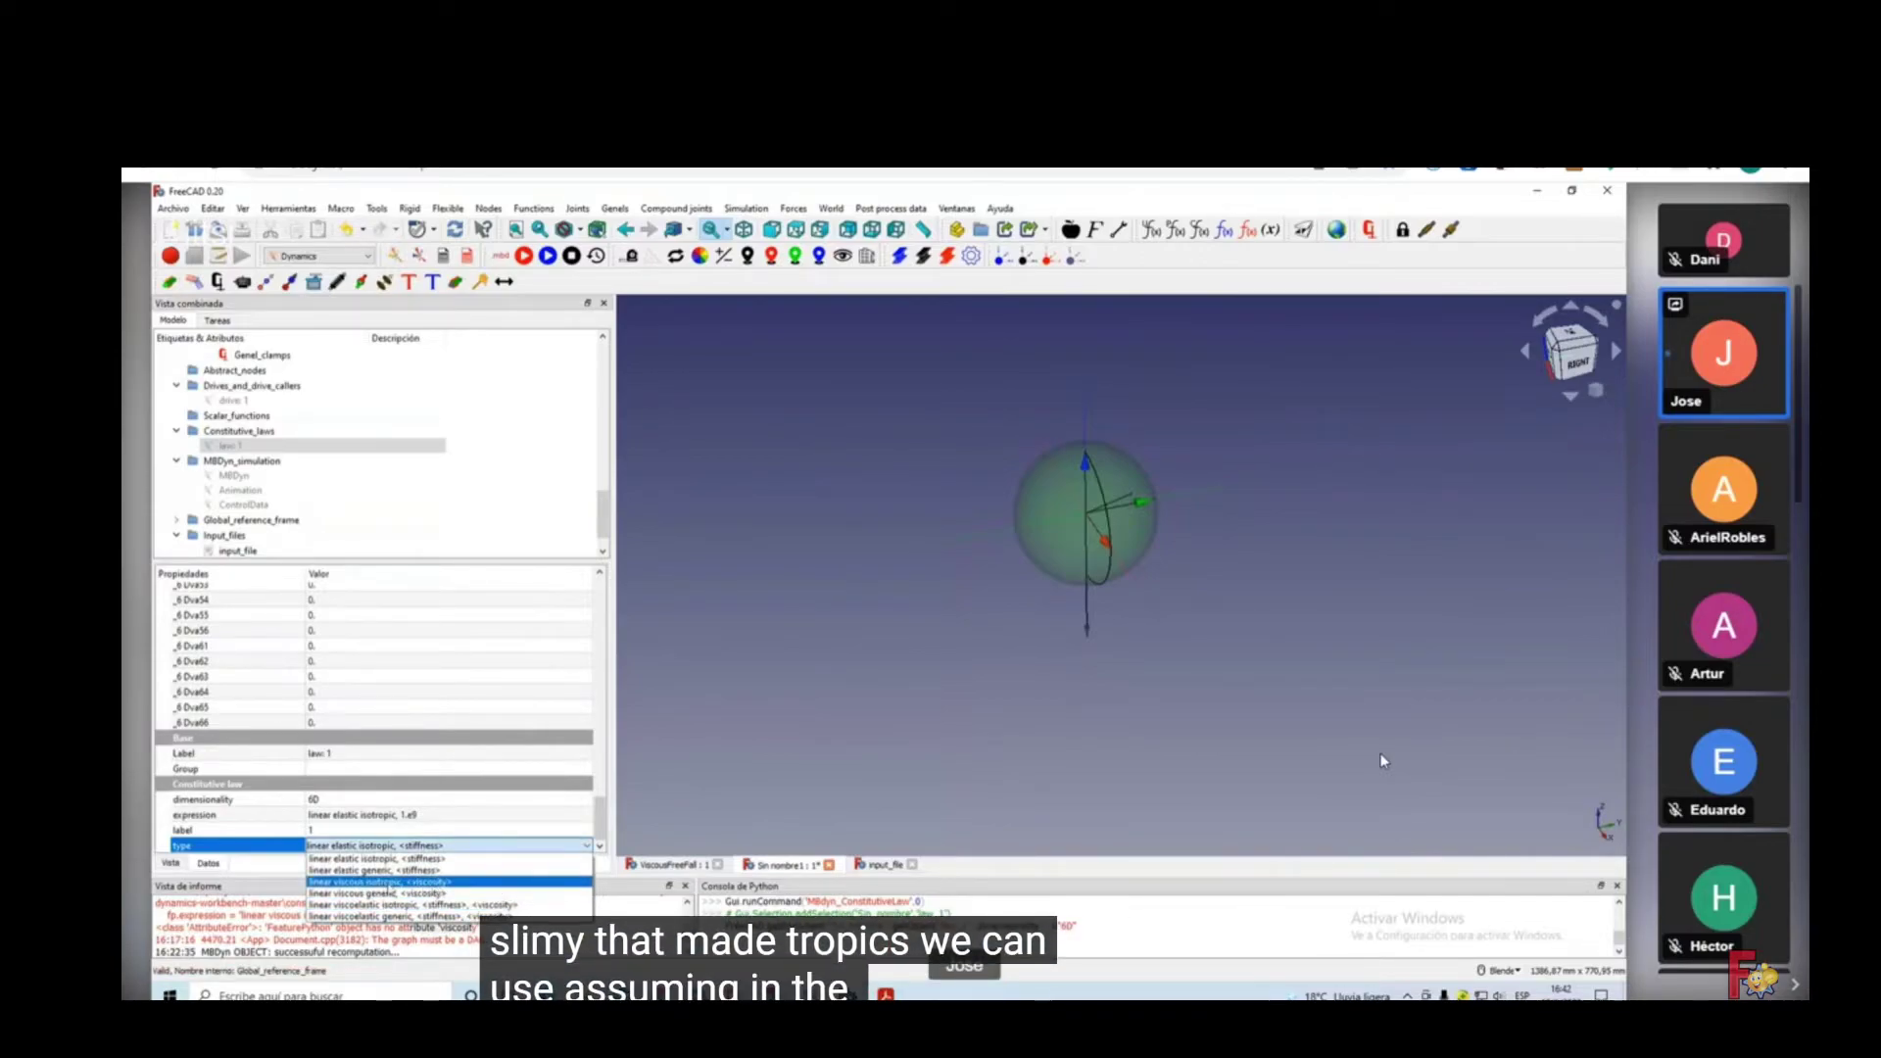
pyautogui.click(973, 576)
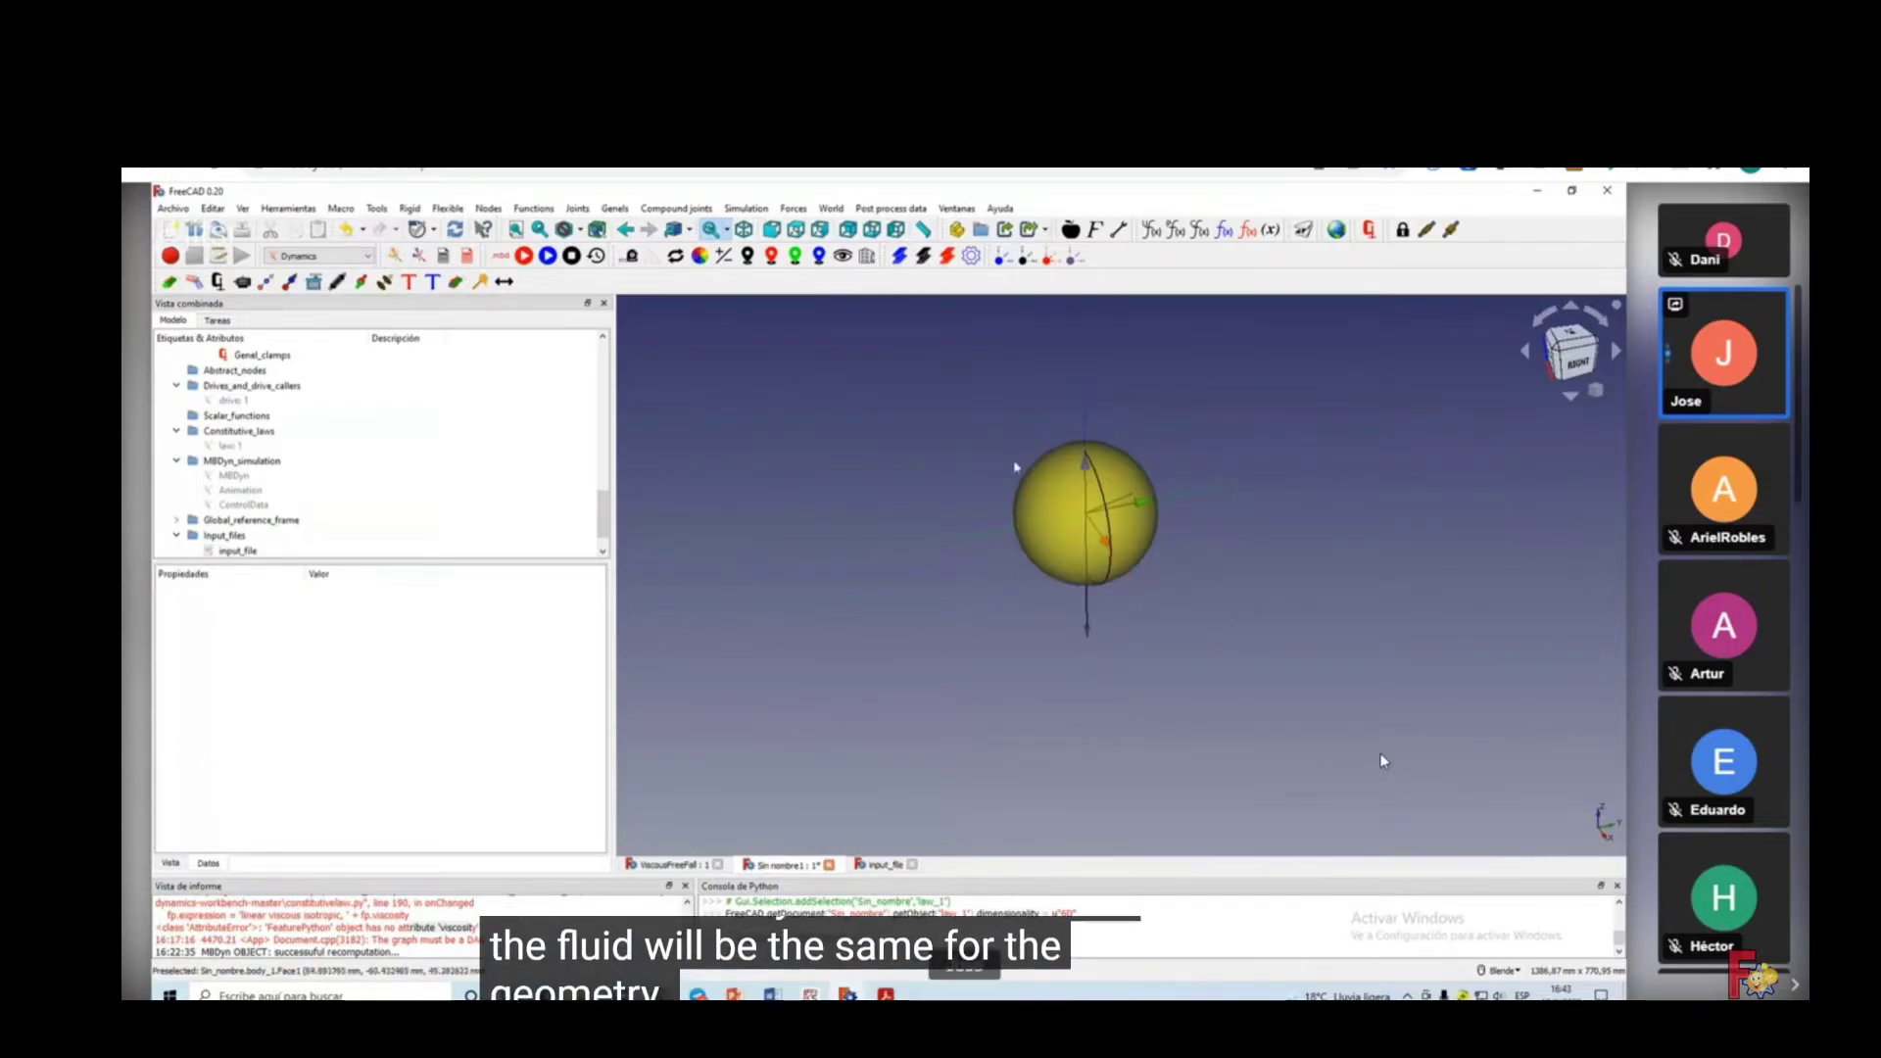
# Reselect law 1 and review its linear elastic isotropic type setting.
pyautogui.click(231, 446)
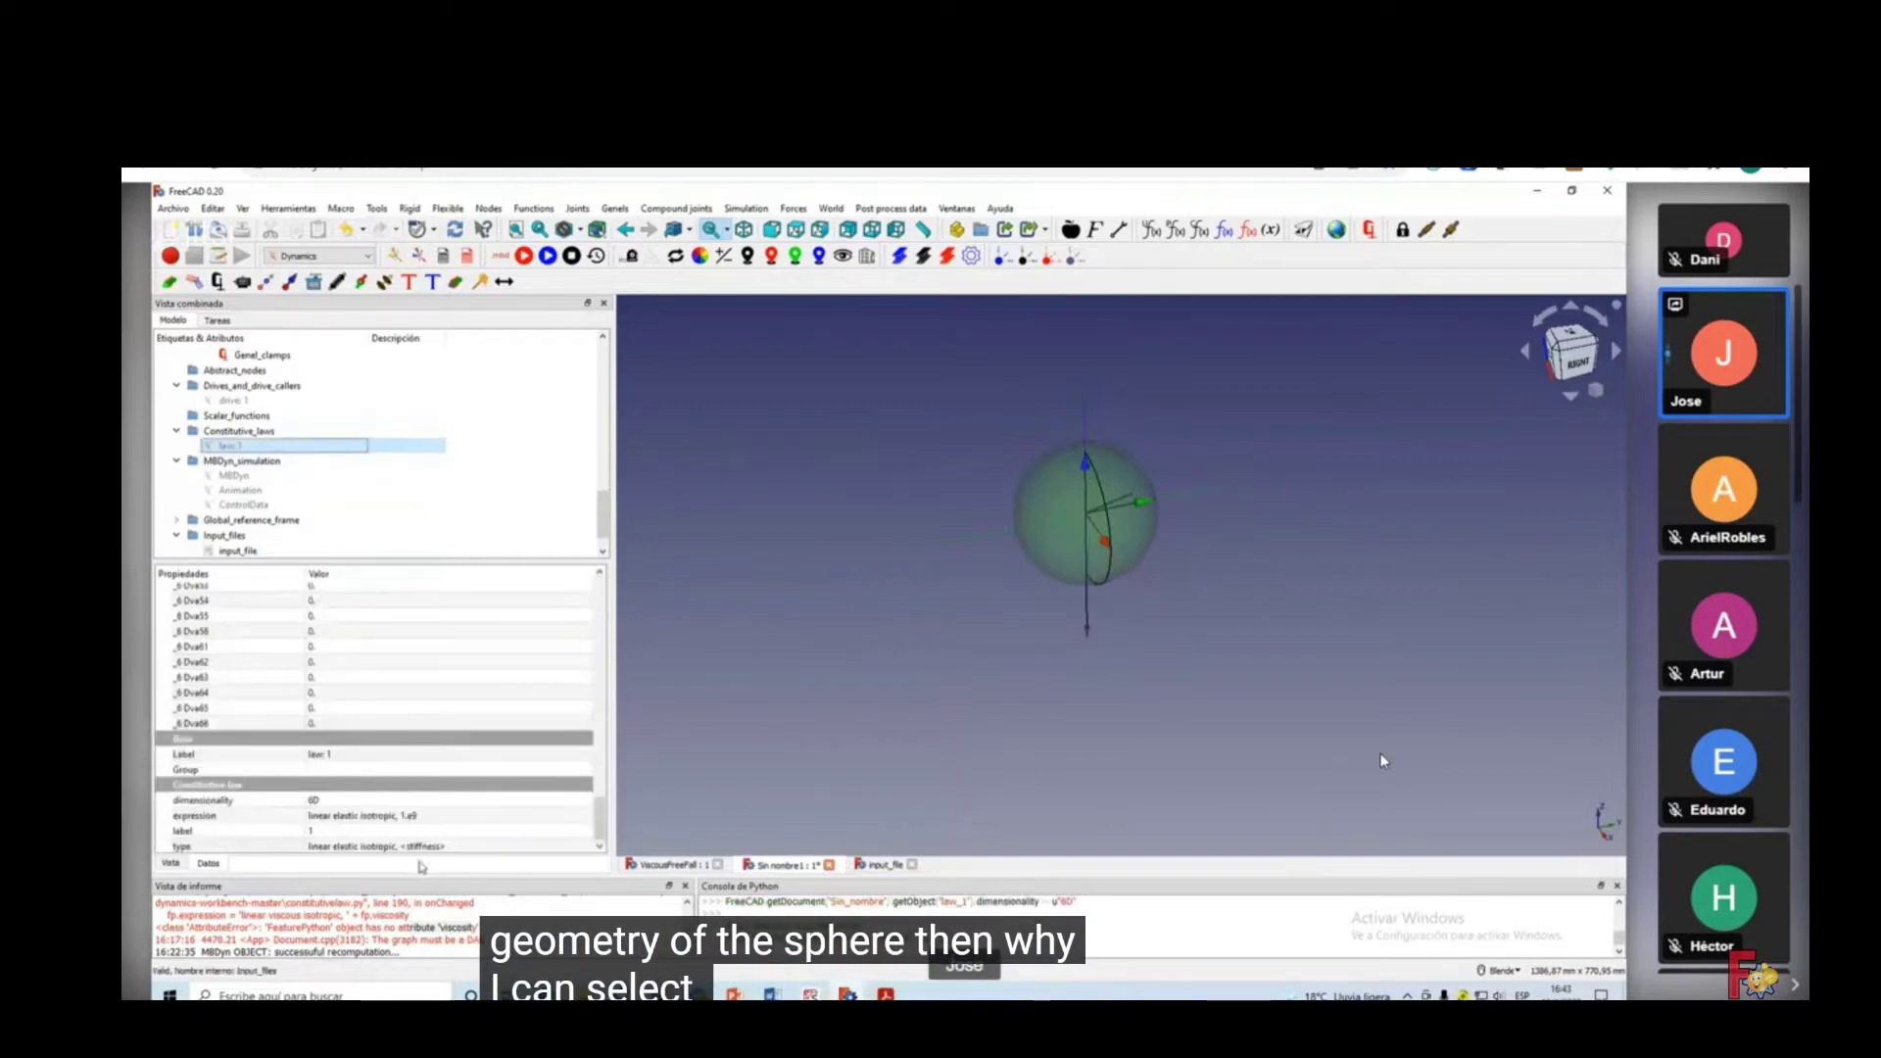
pyautogui.click(428, 848)
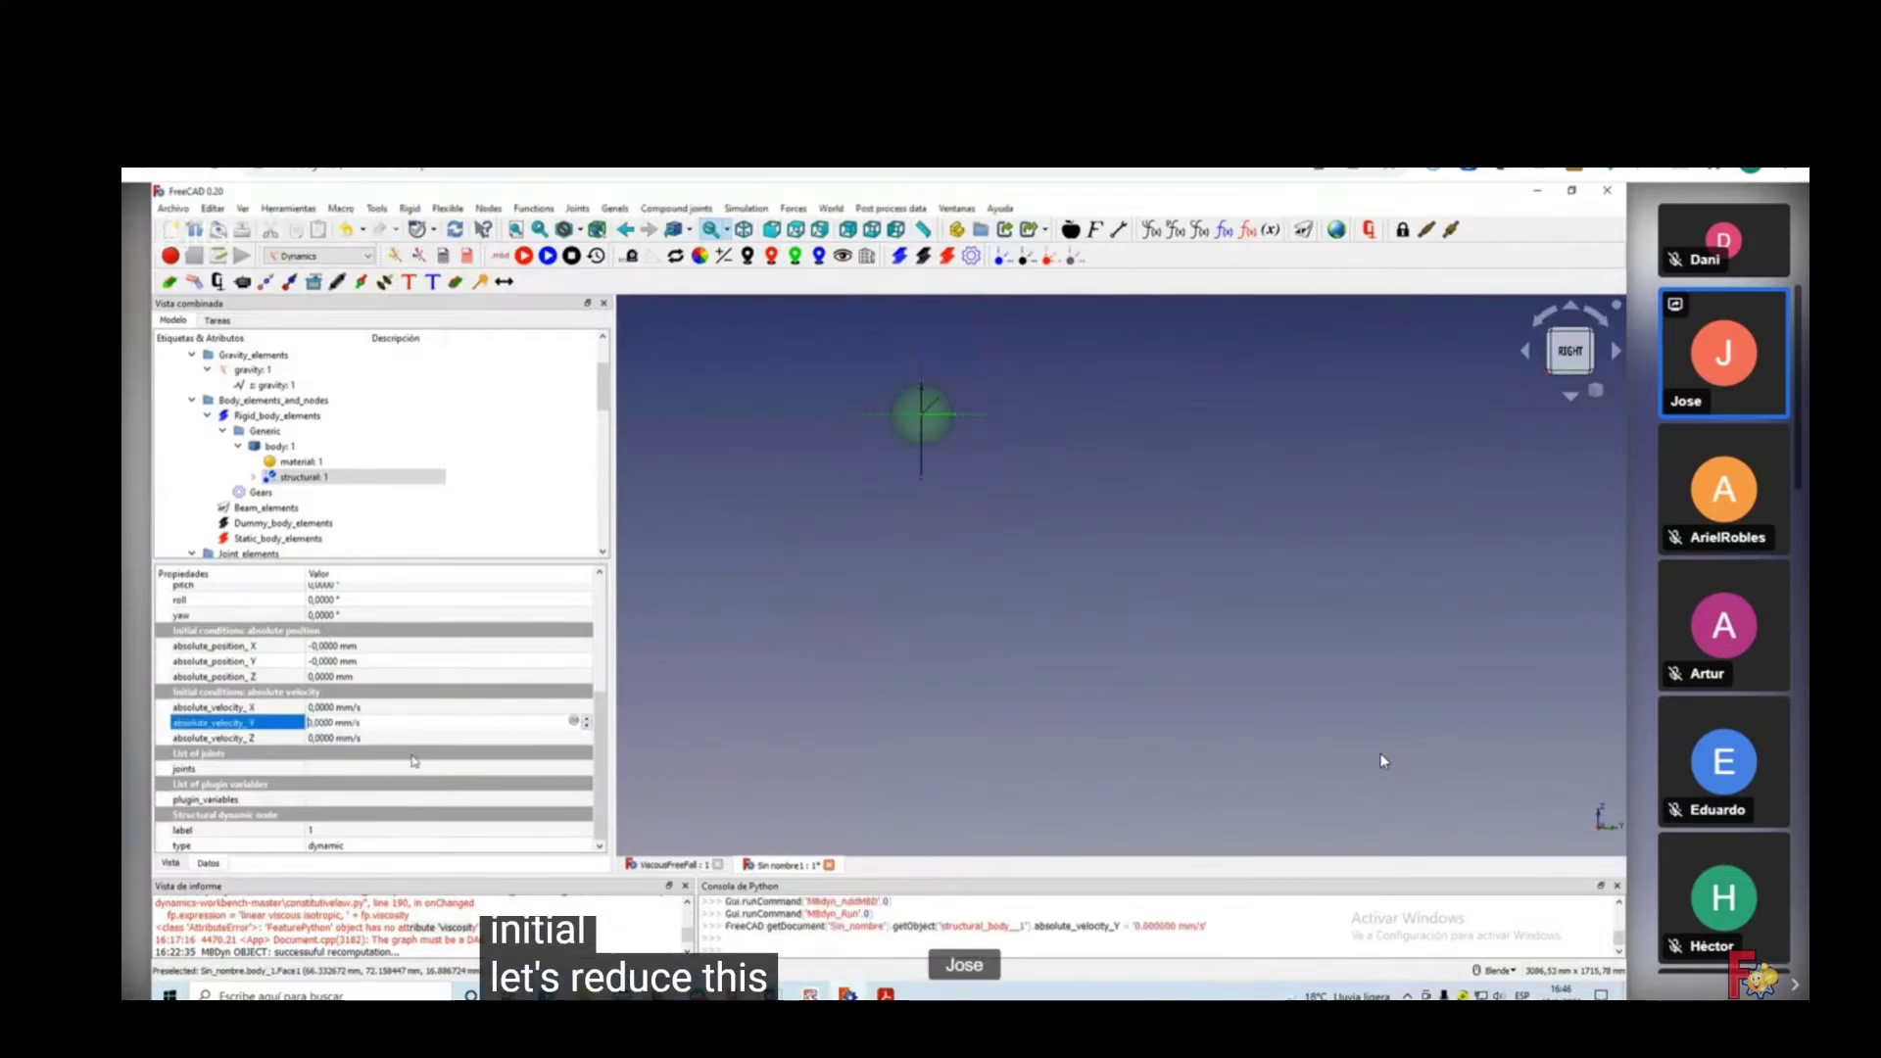
# Commit the sphere's new absolute Y velocity of 0 mm/s.
pyautogui.press('Return')
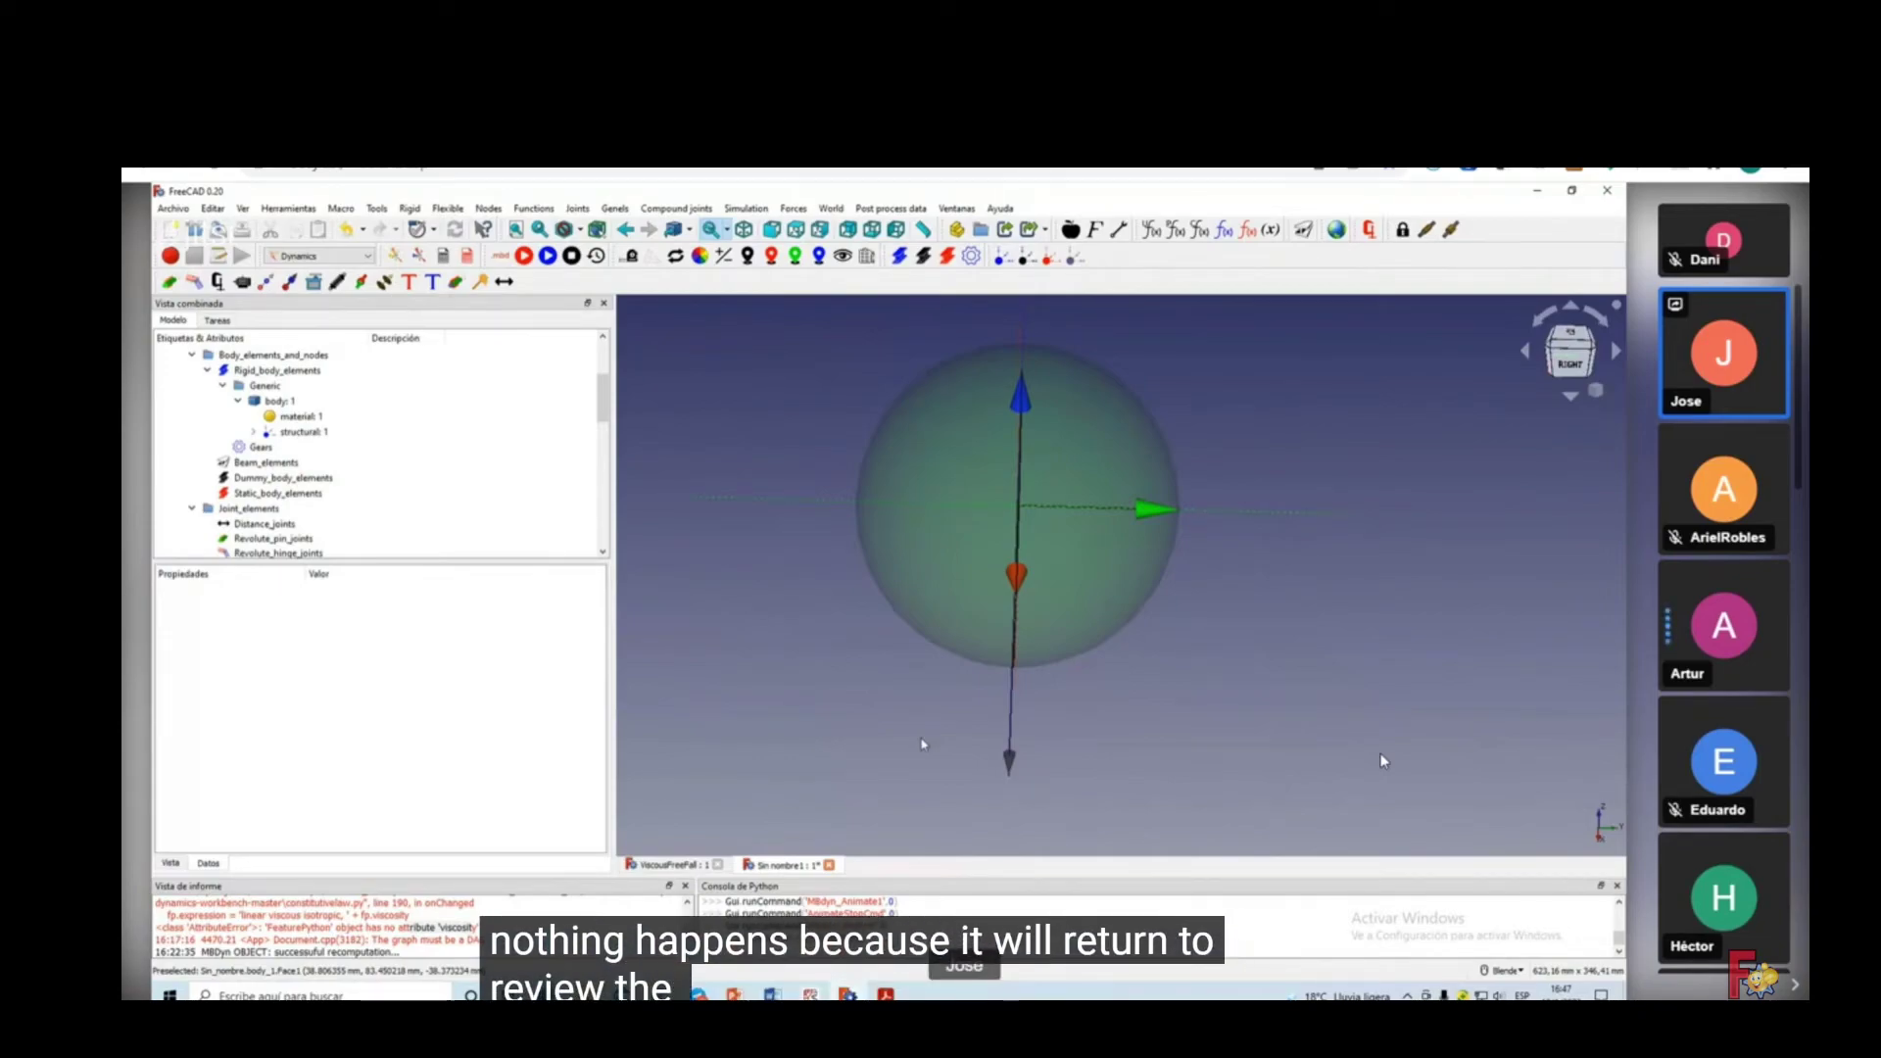
# Orbit the sphere into another angle and select 'gravity: 1' to see its properties.
pyautogui.moveTo(1215, 661); pyautogui.dragTo(1016, 719, button='middle')
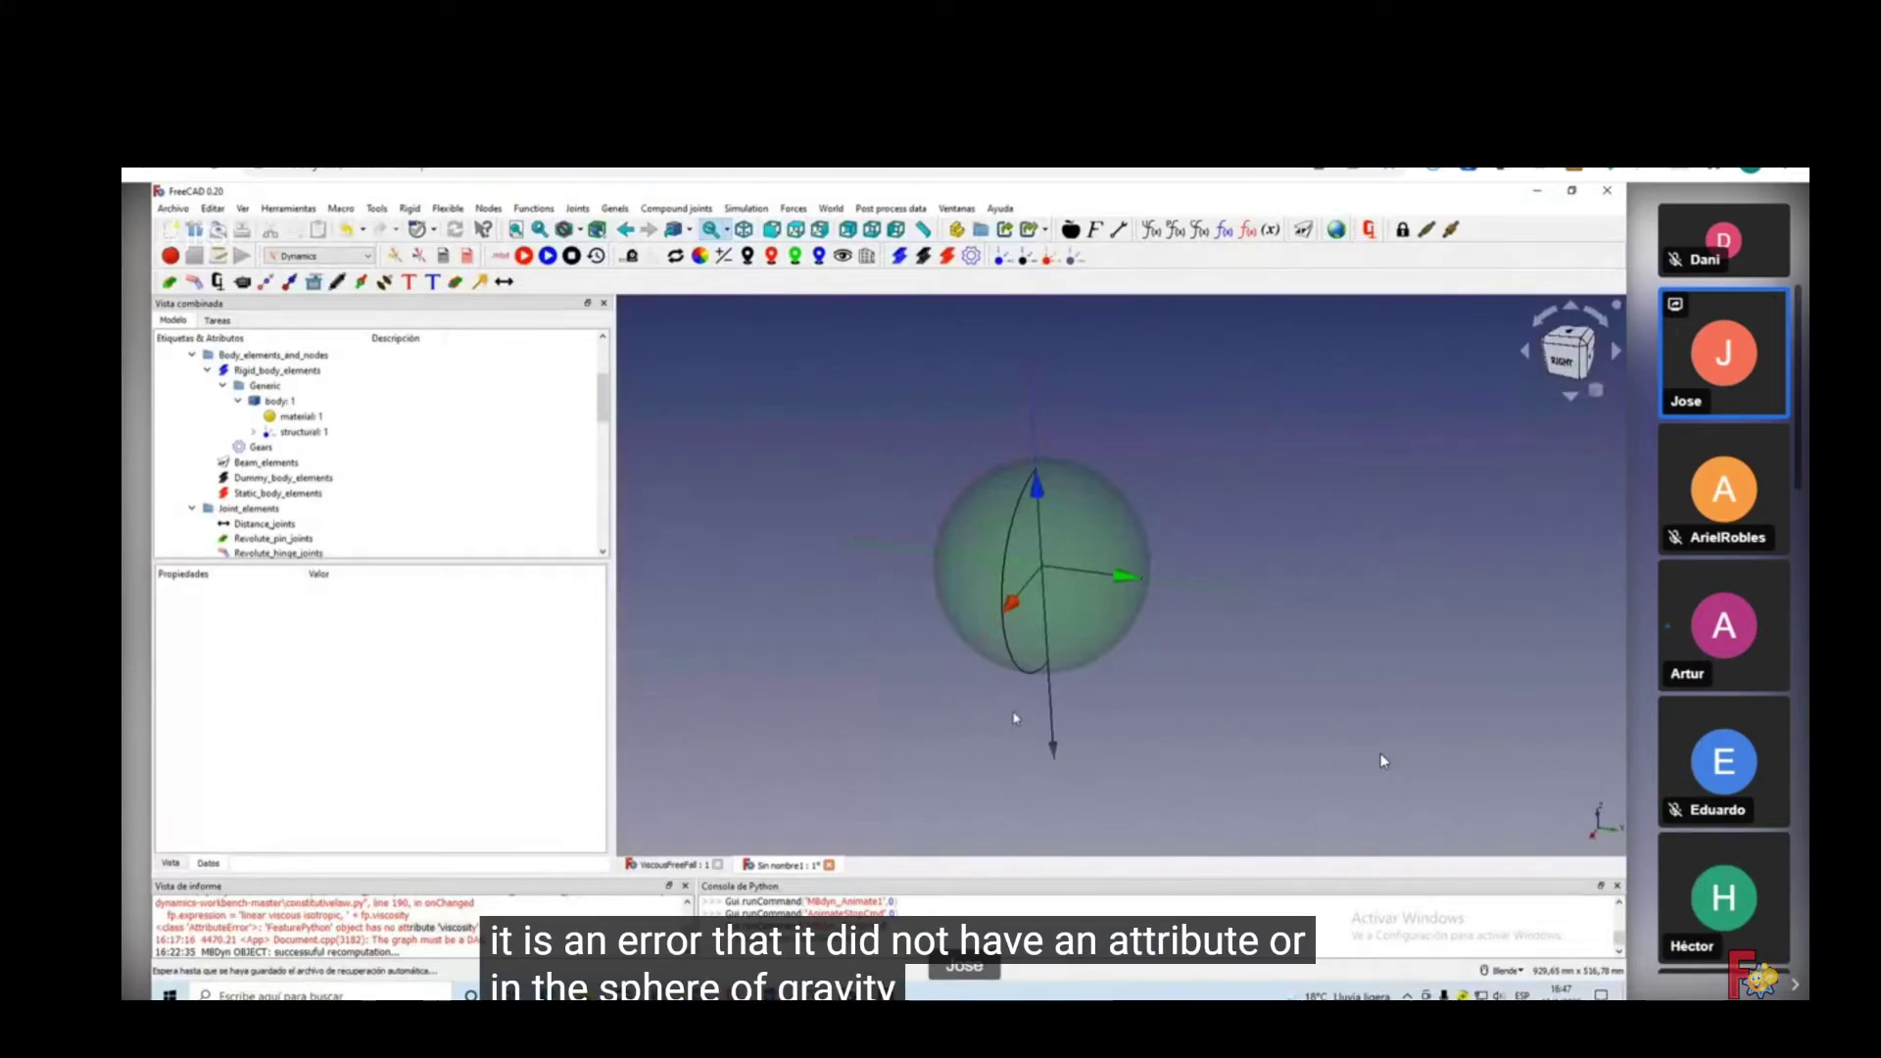
pyautogui.scroll(2, 459, 509)
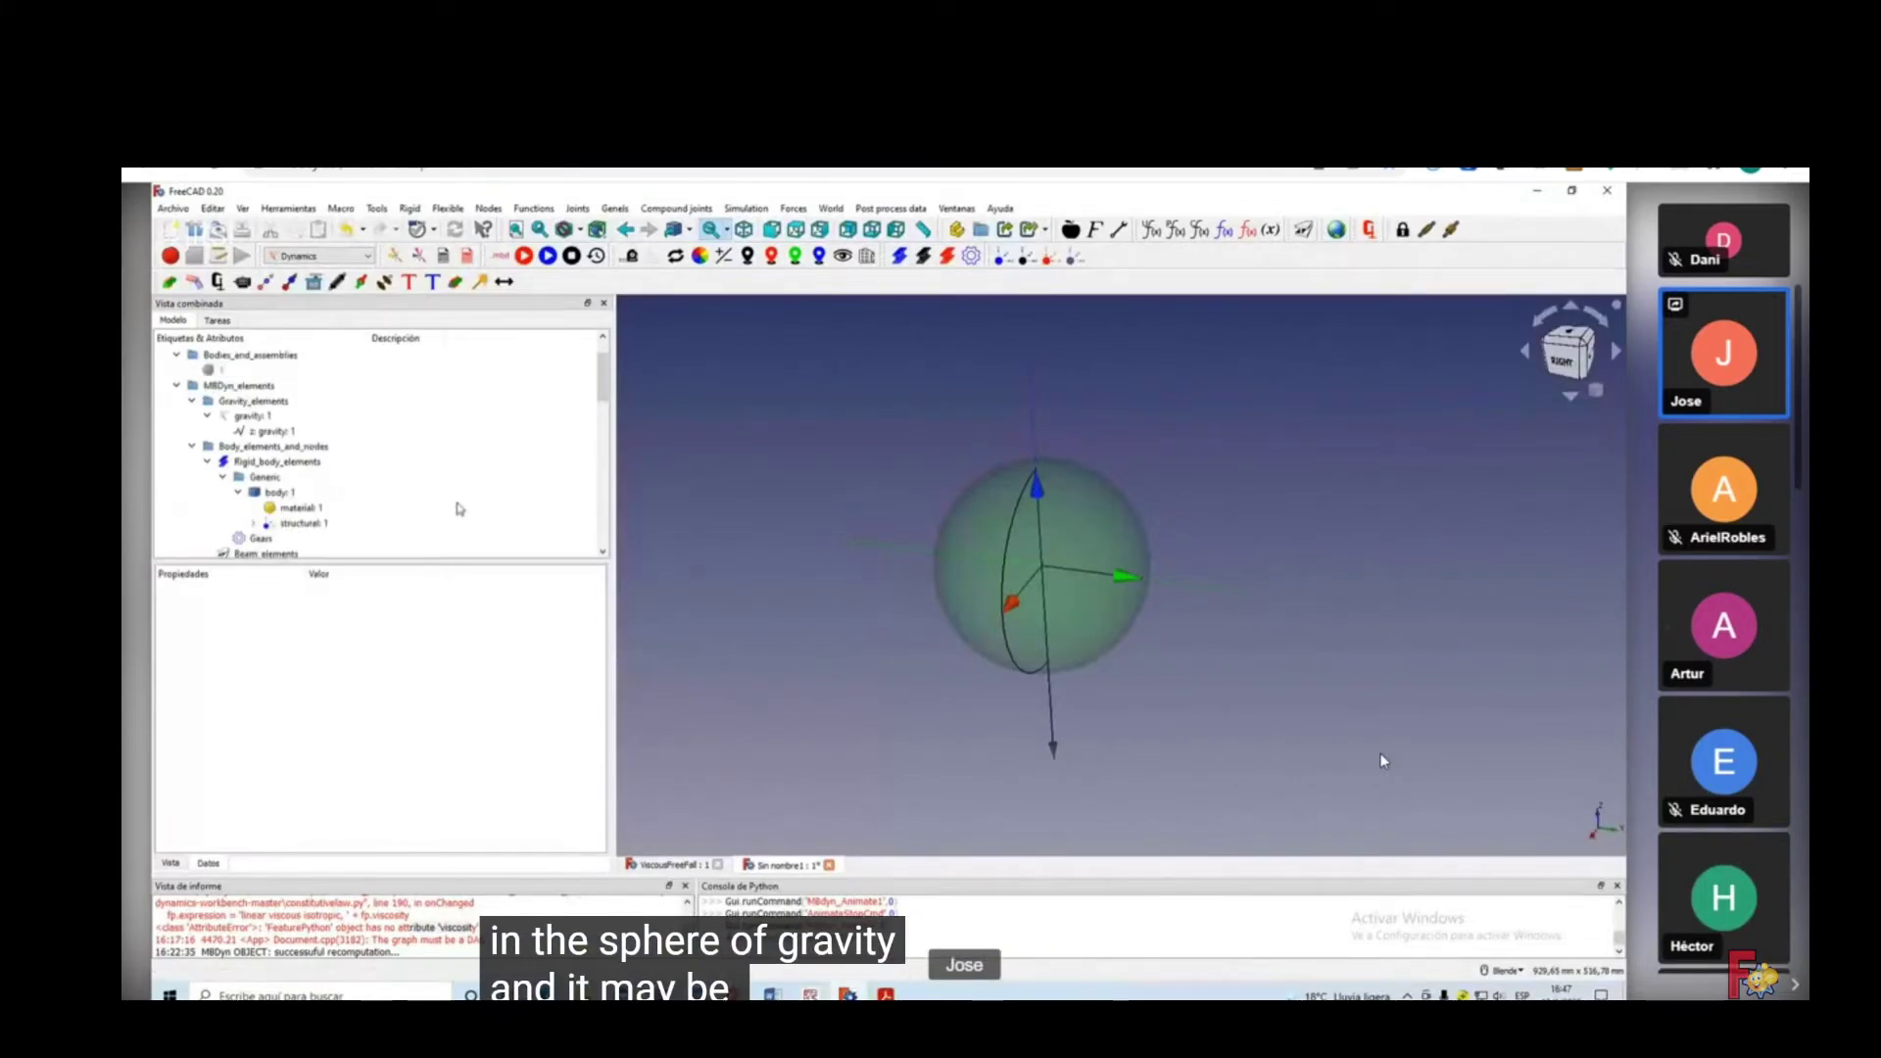
pyautogui.click(261, 418)
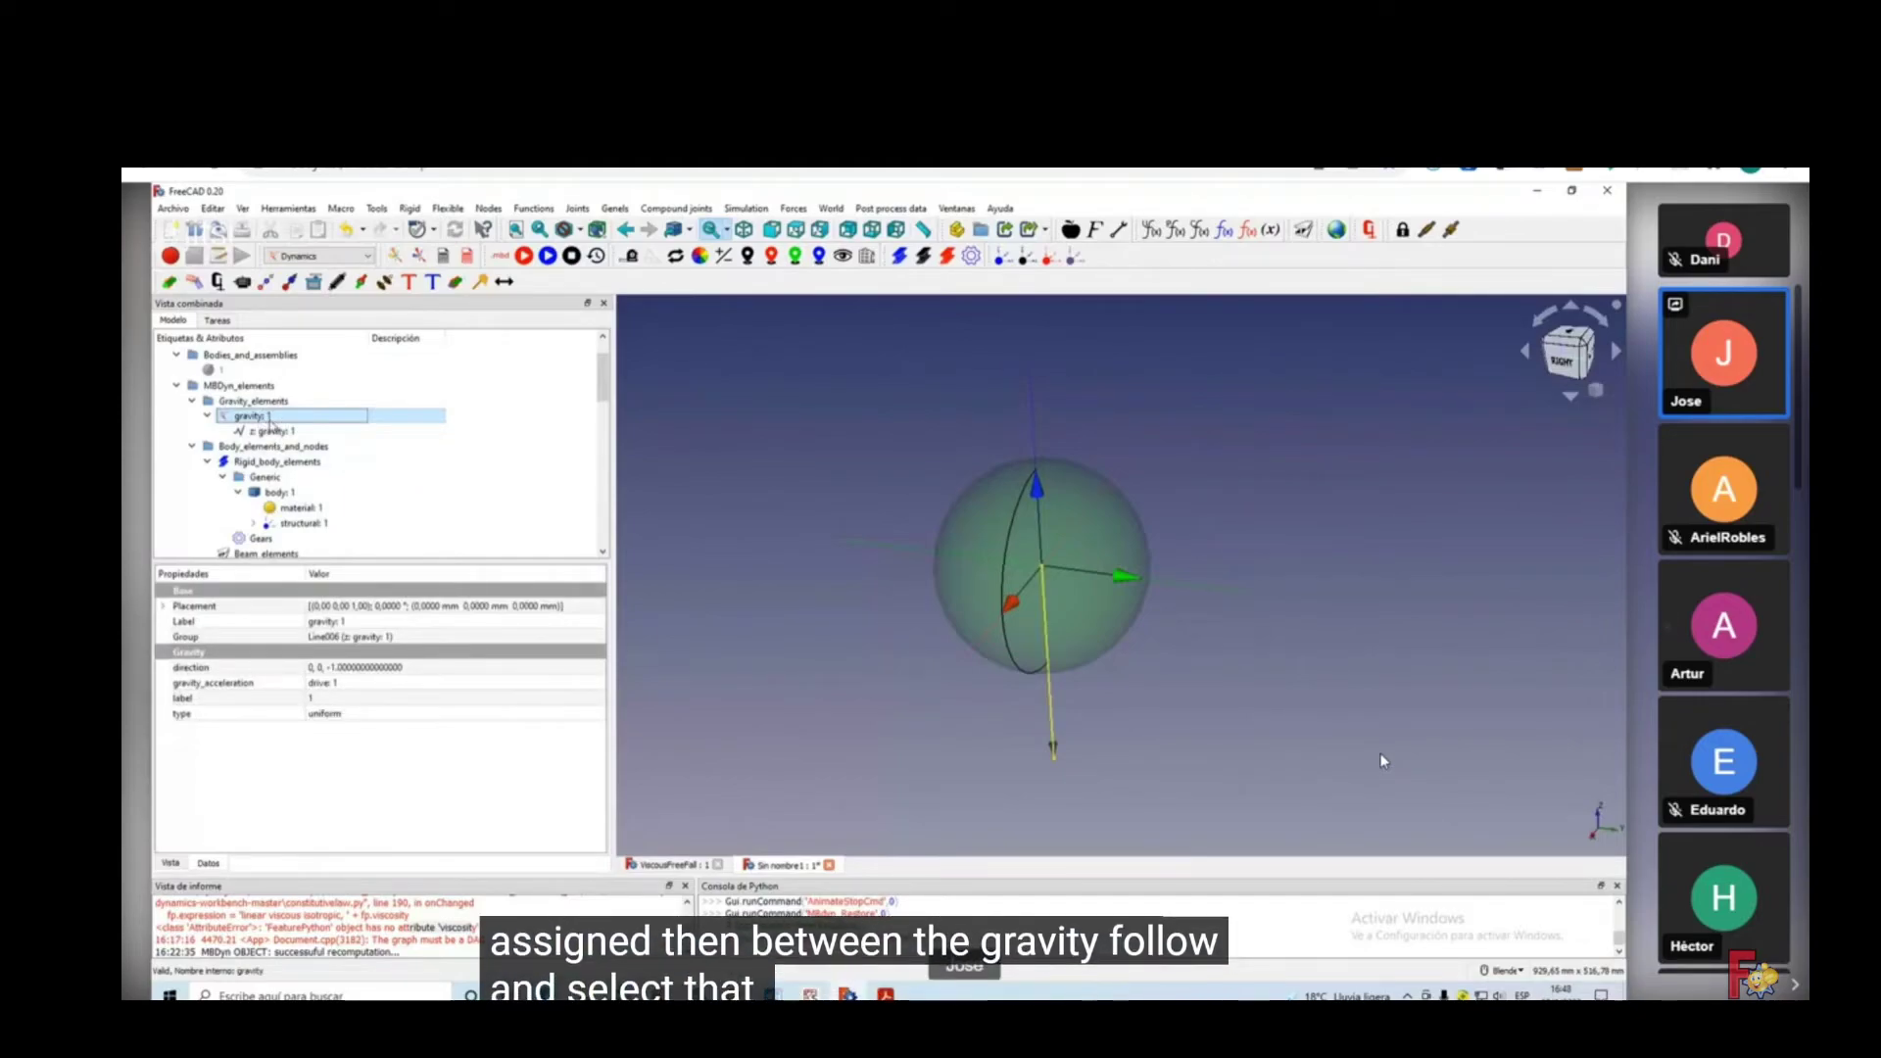
pyautogui.click(338, 683)
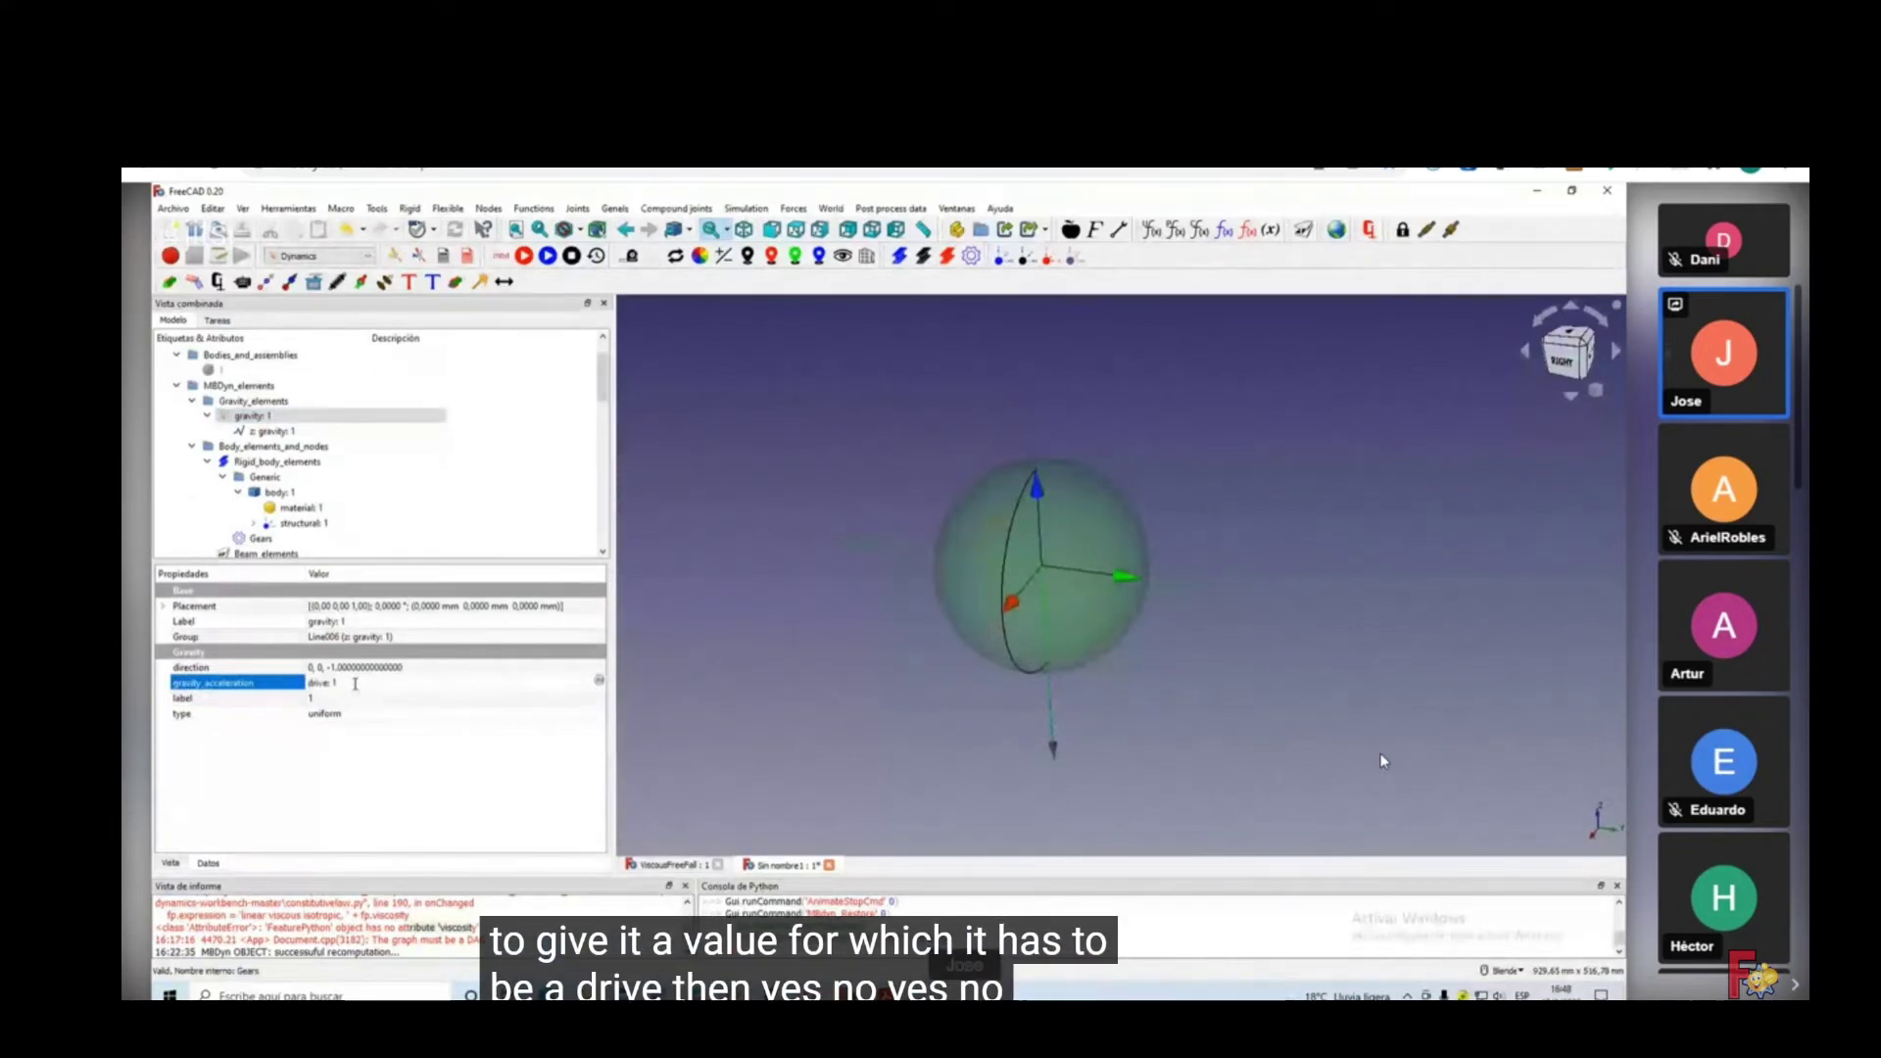
pyautogui.tripleClick(355, 684)
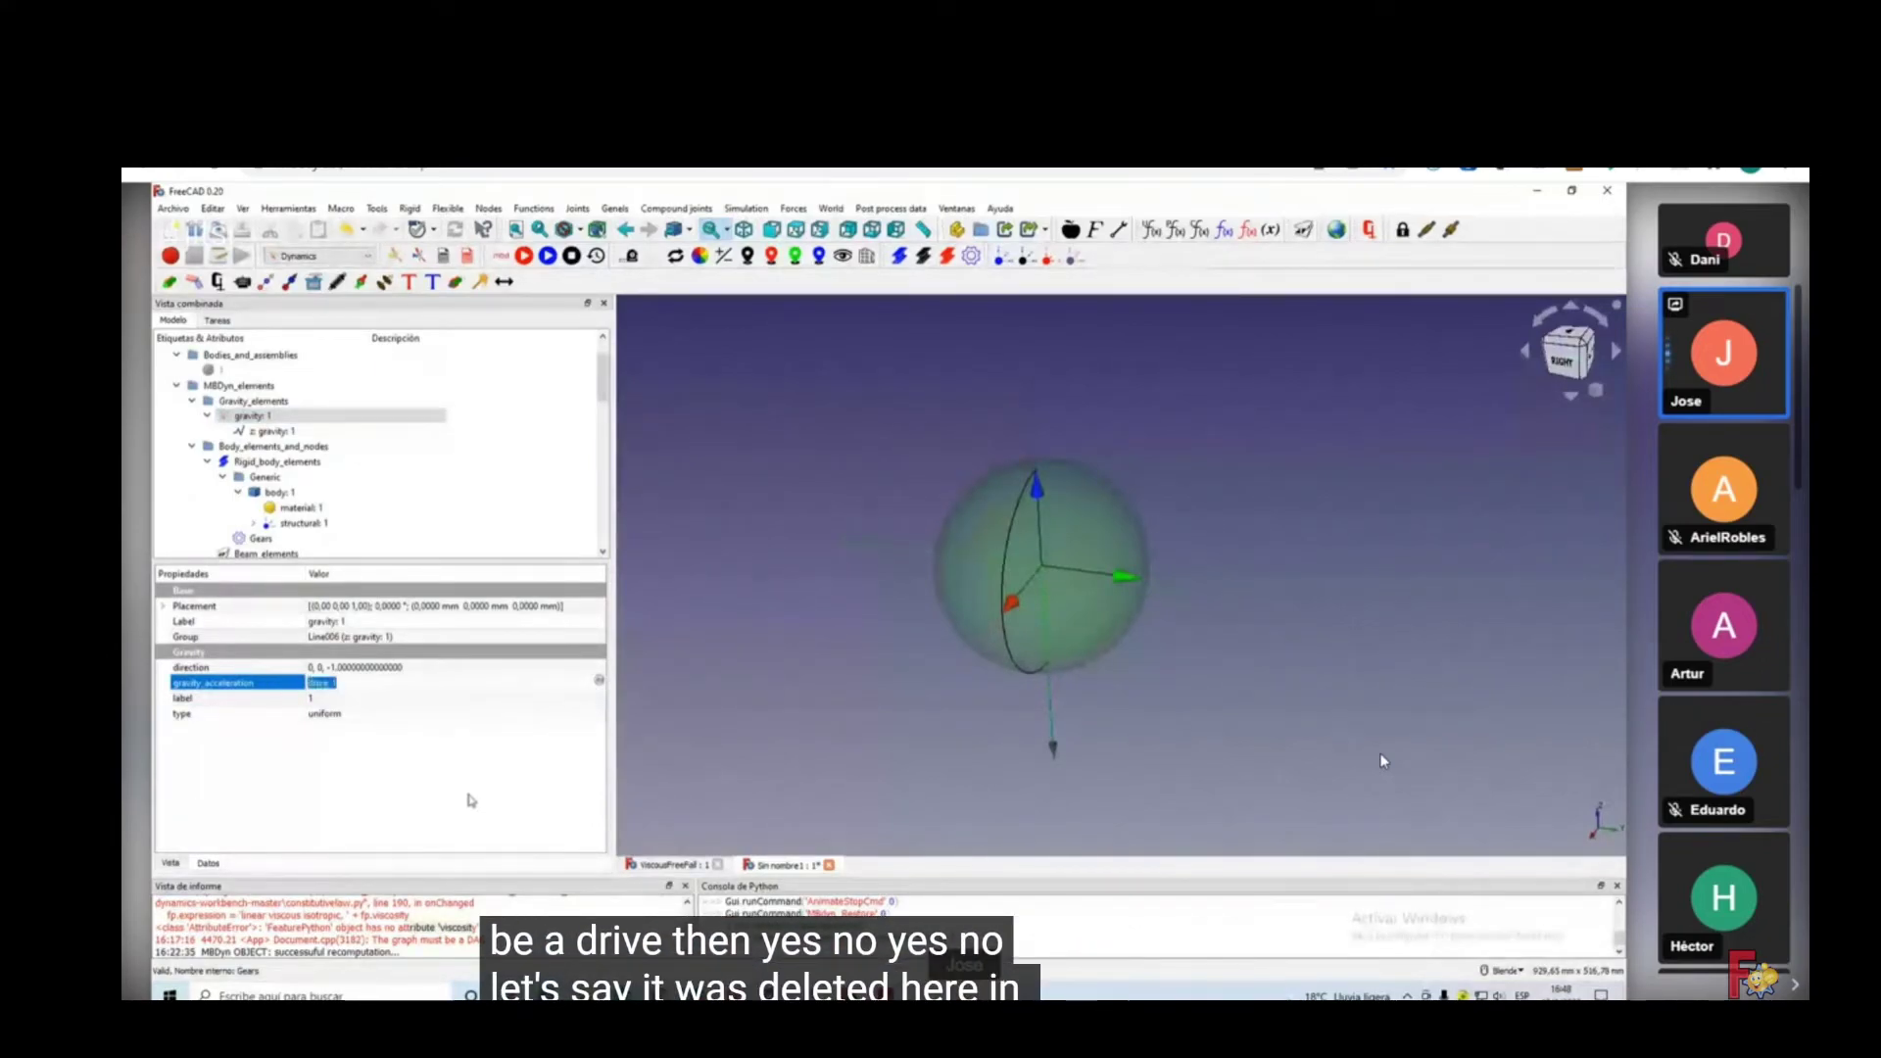
pyautogui.press('Delete')
pyautogui.press('Return')
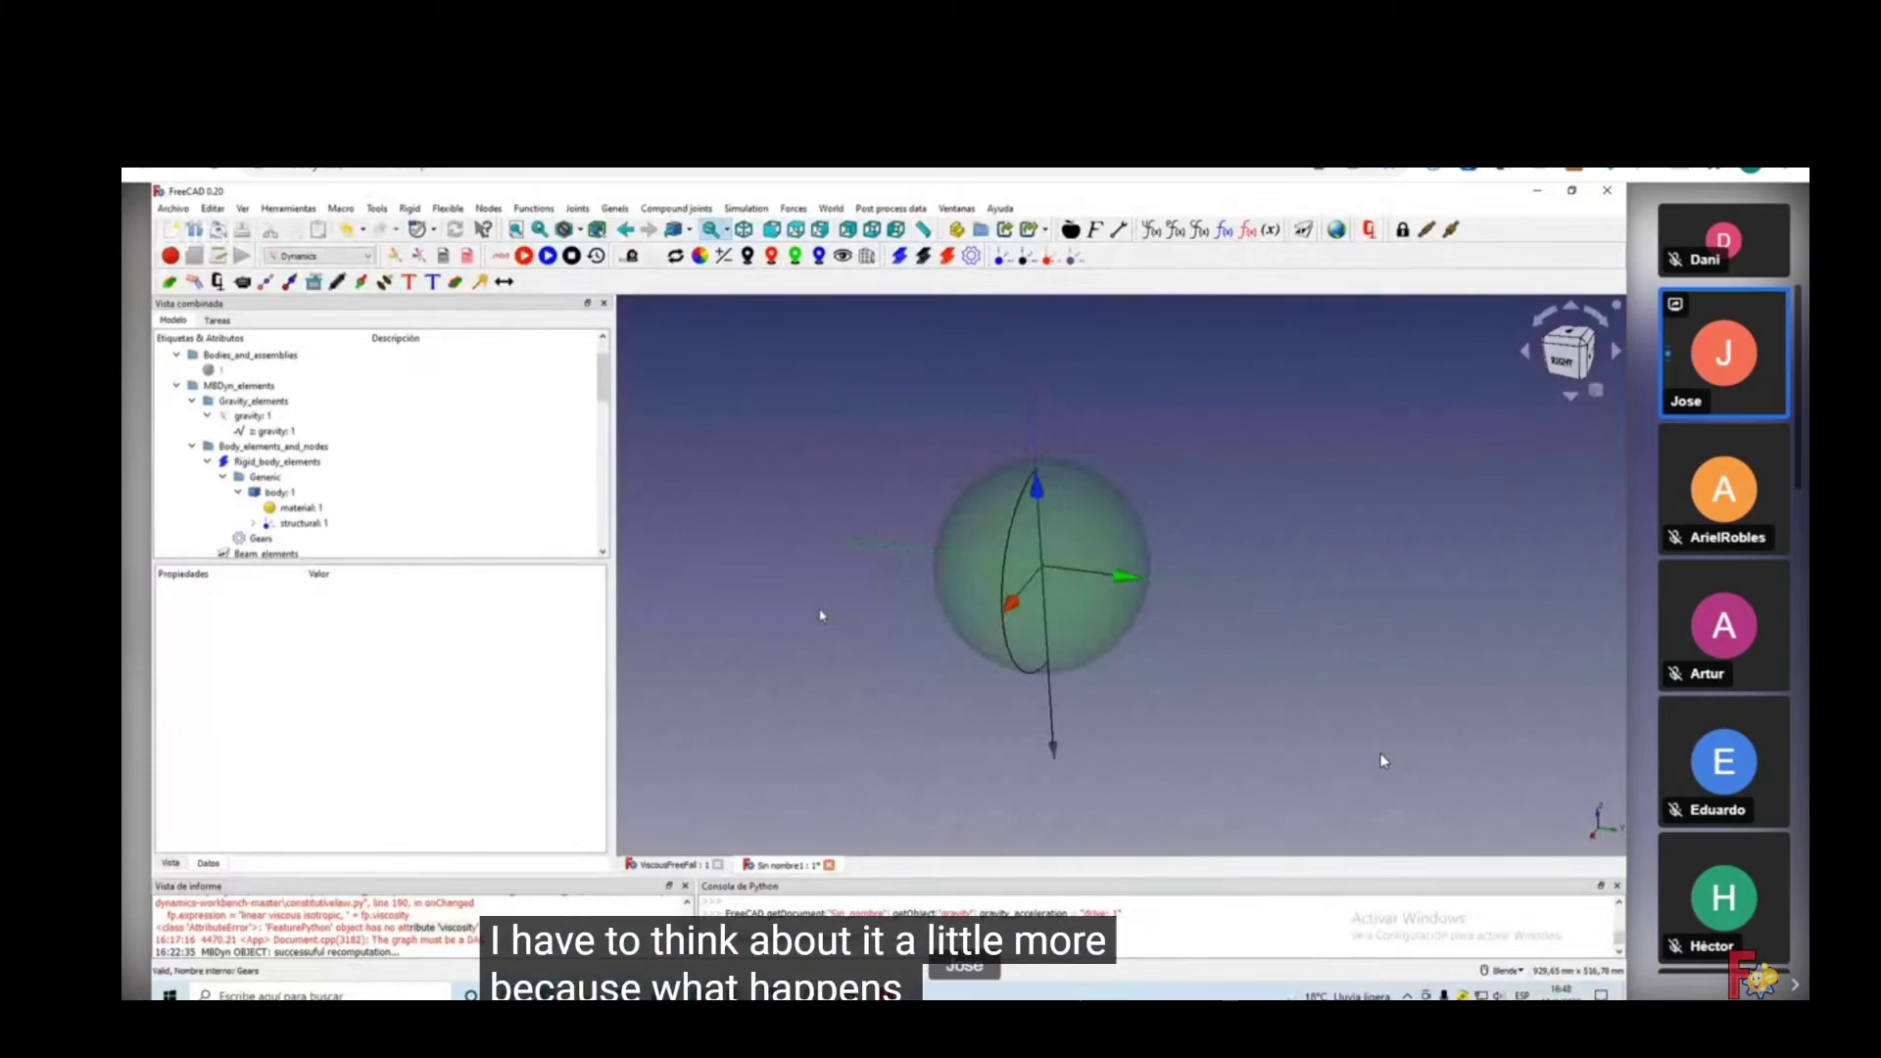
# Select 'gravity: 1' and edit its gravity_acceleration value, drive: 1.
pyautogui.click(294, 416)
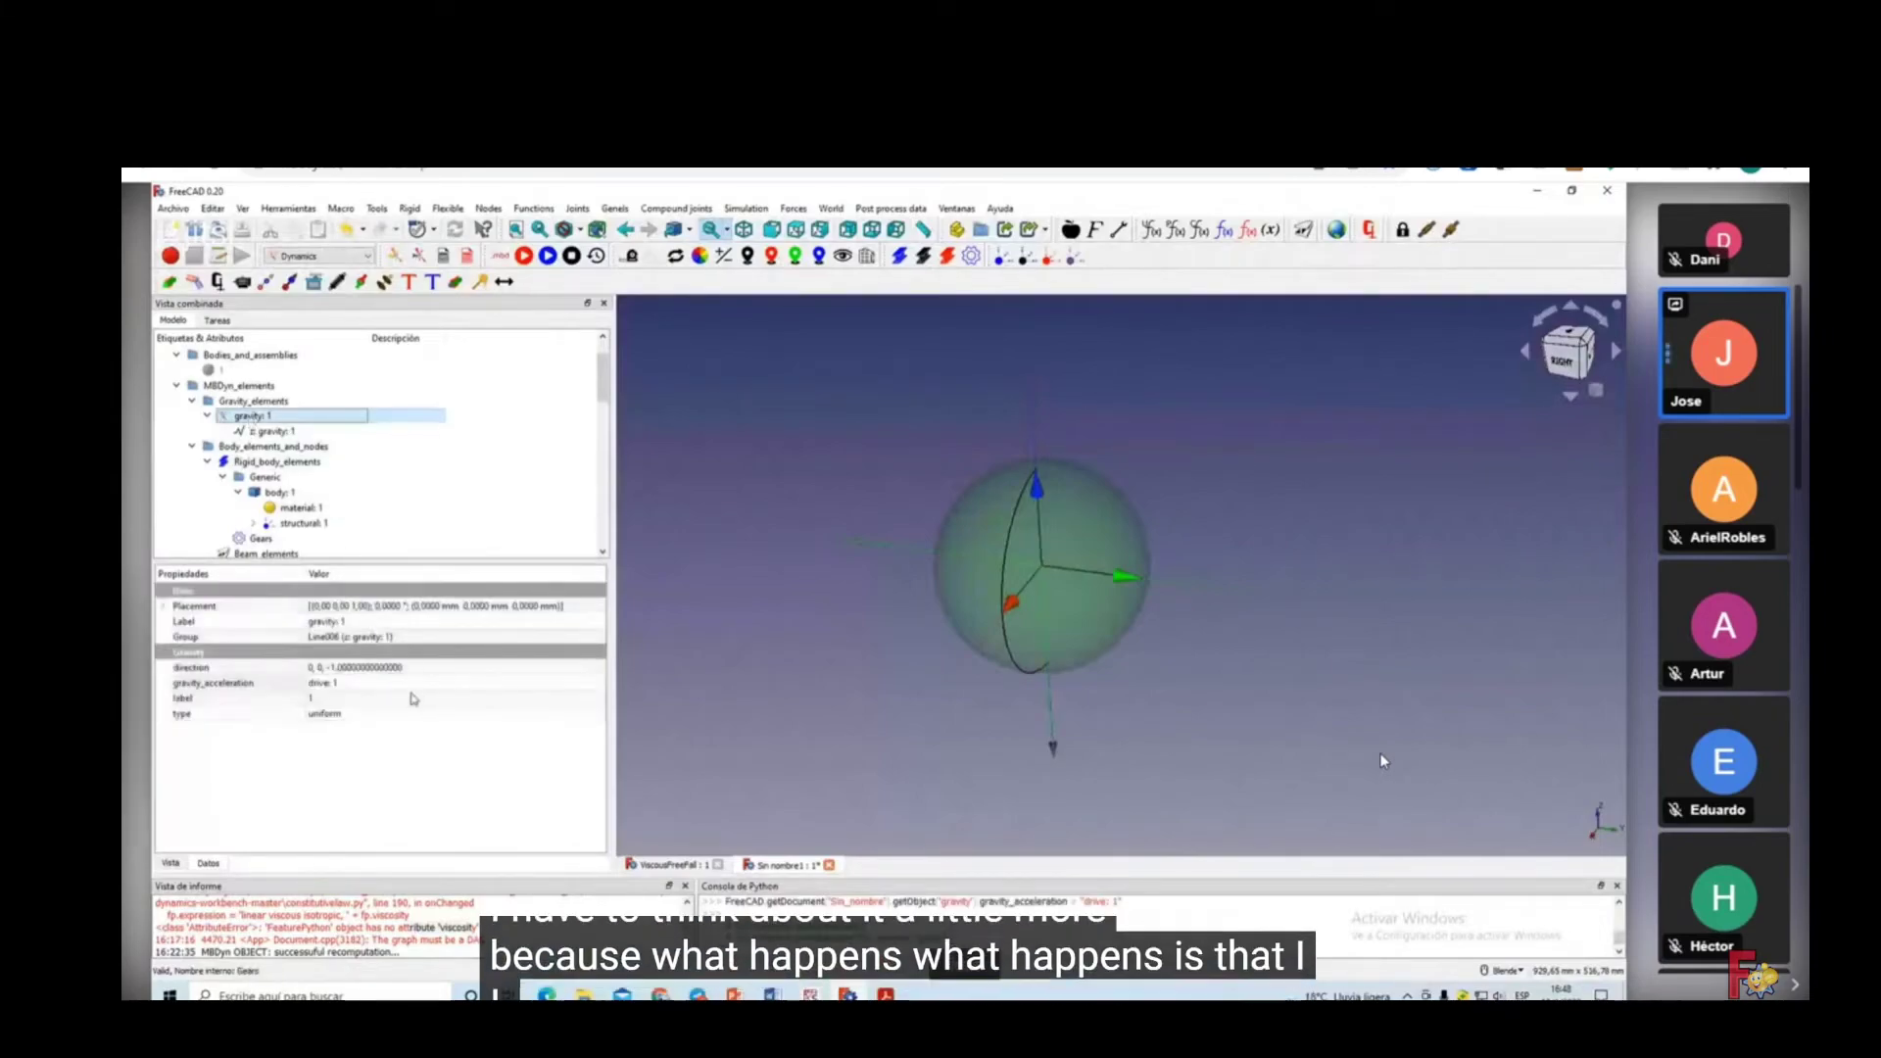
pyautogui.click(376, 683)
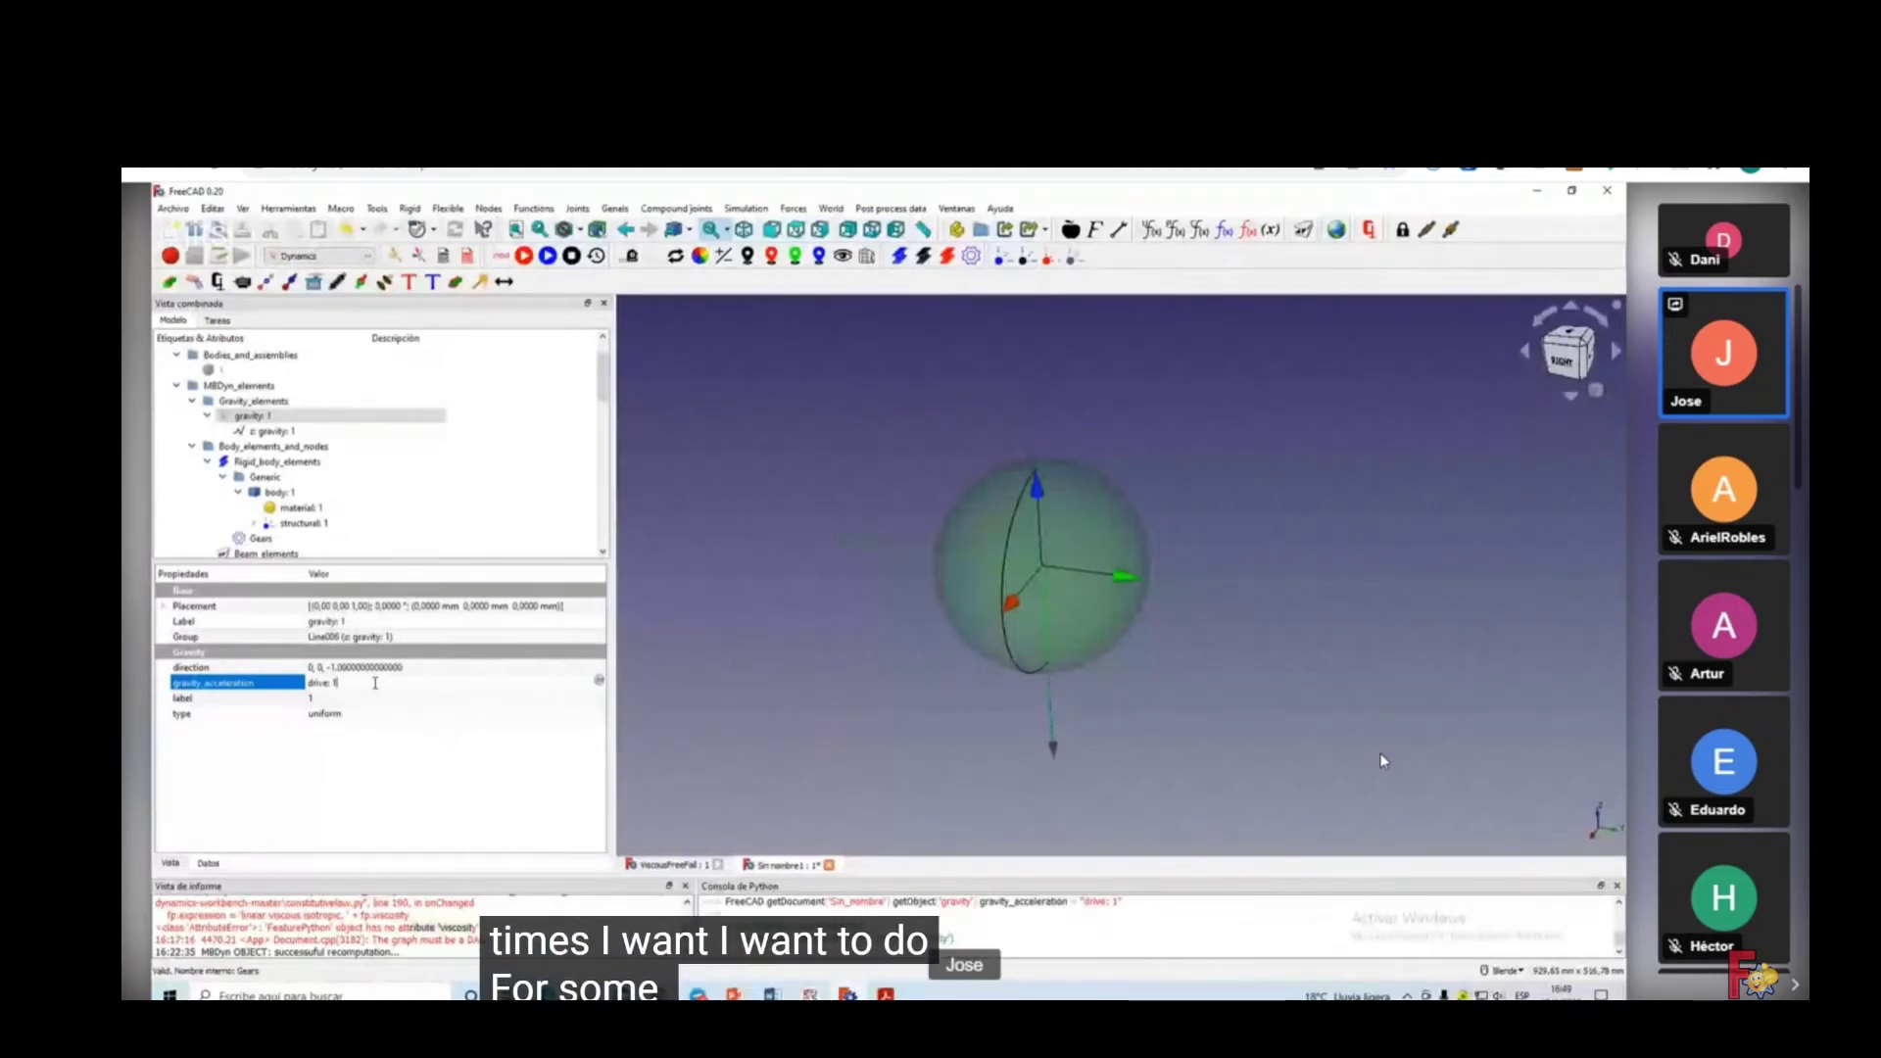
pyautogui.tripleClick(359, 682)
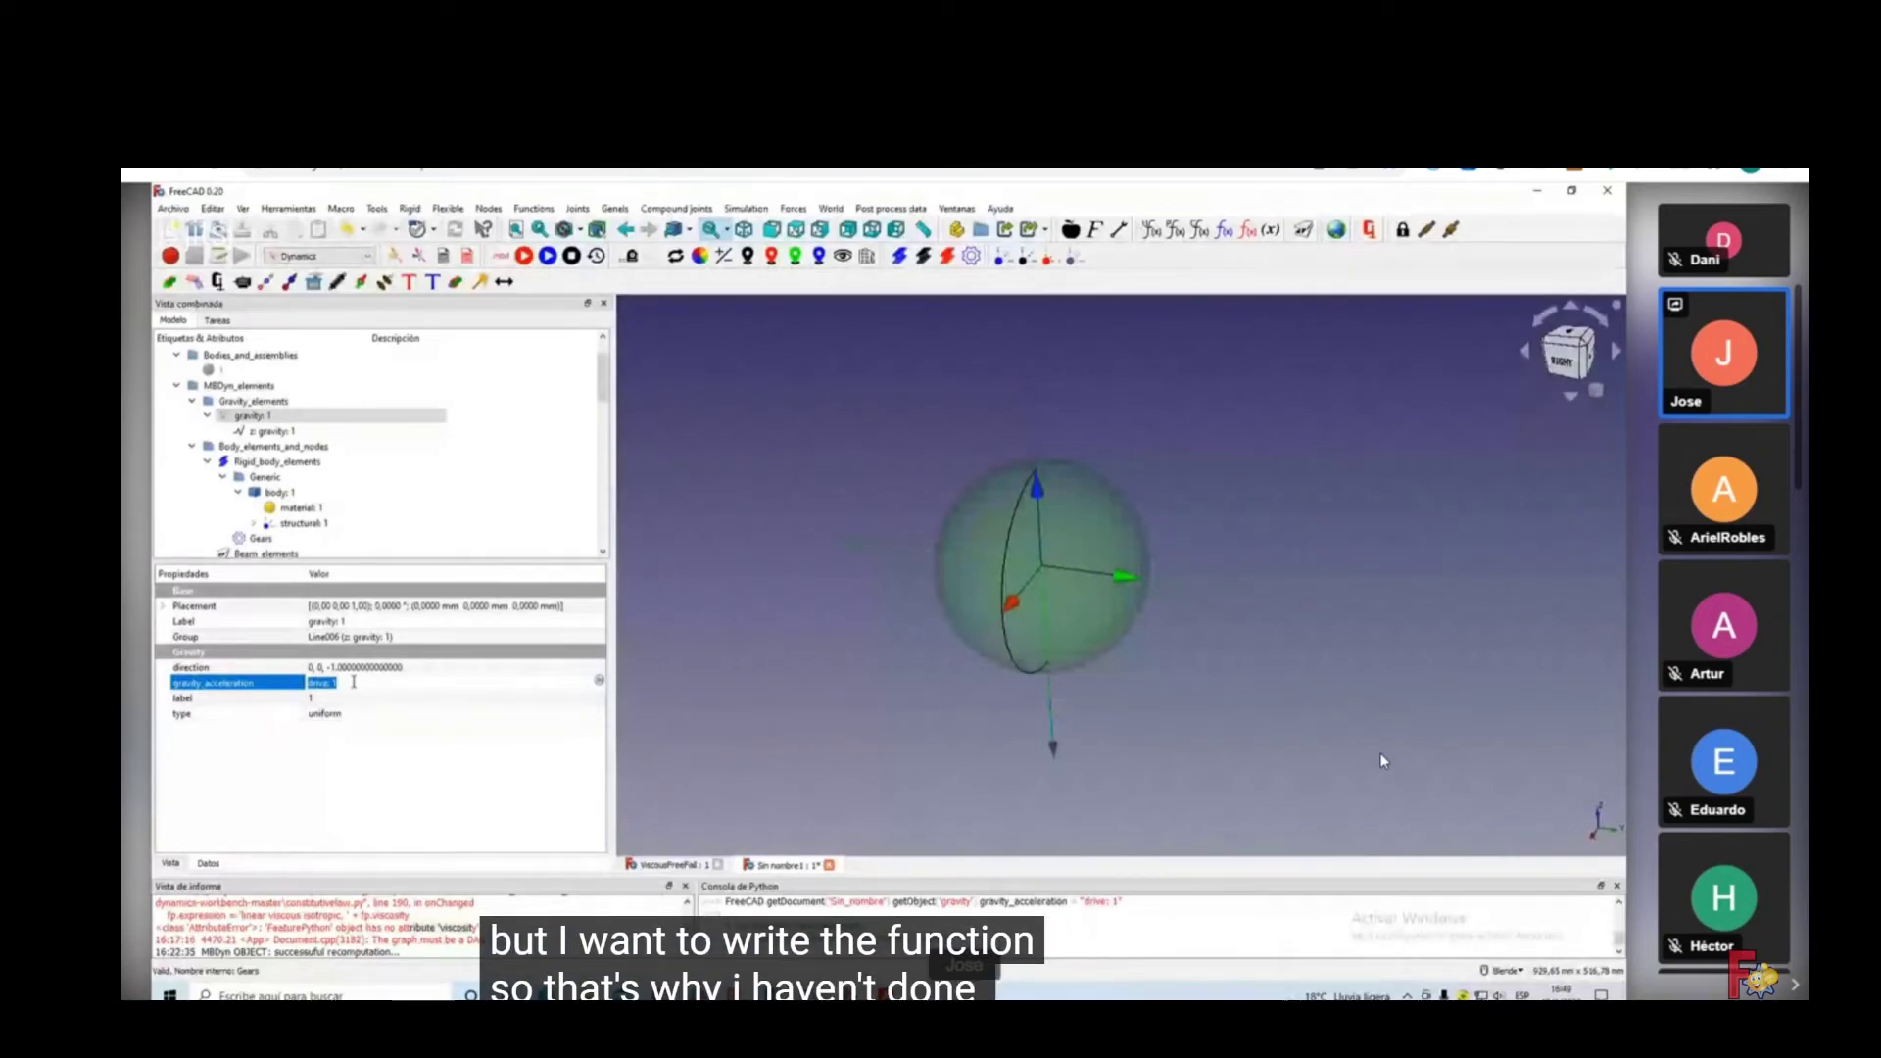
pyautogui.click(327, 676)
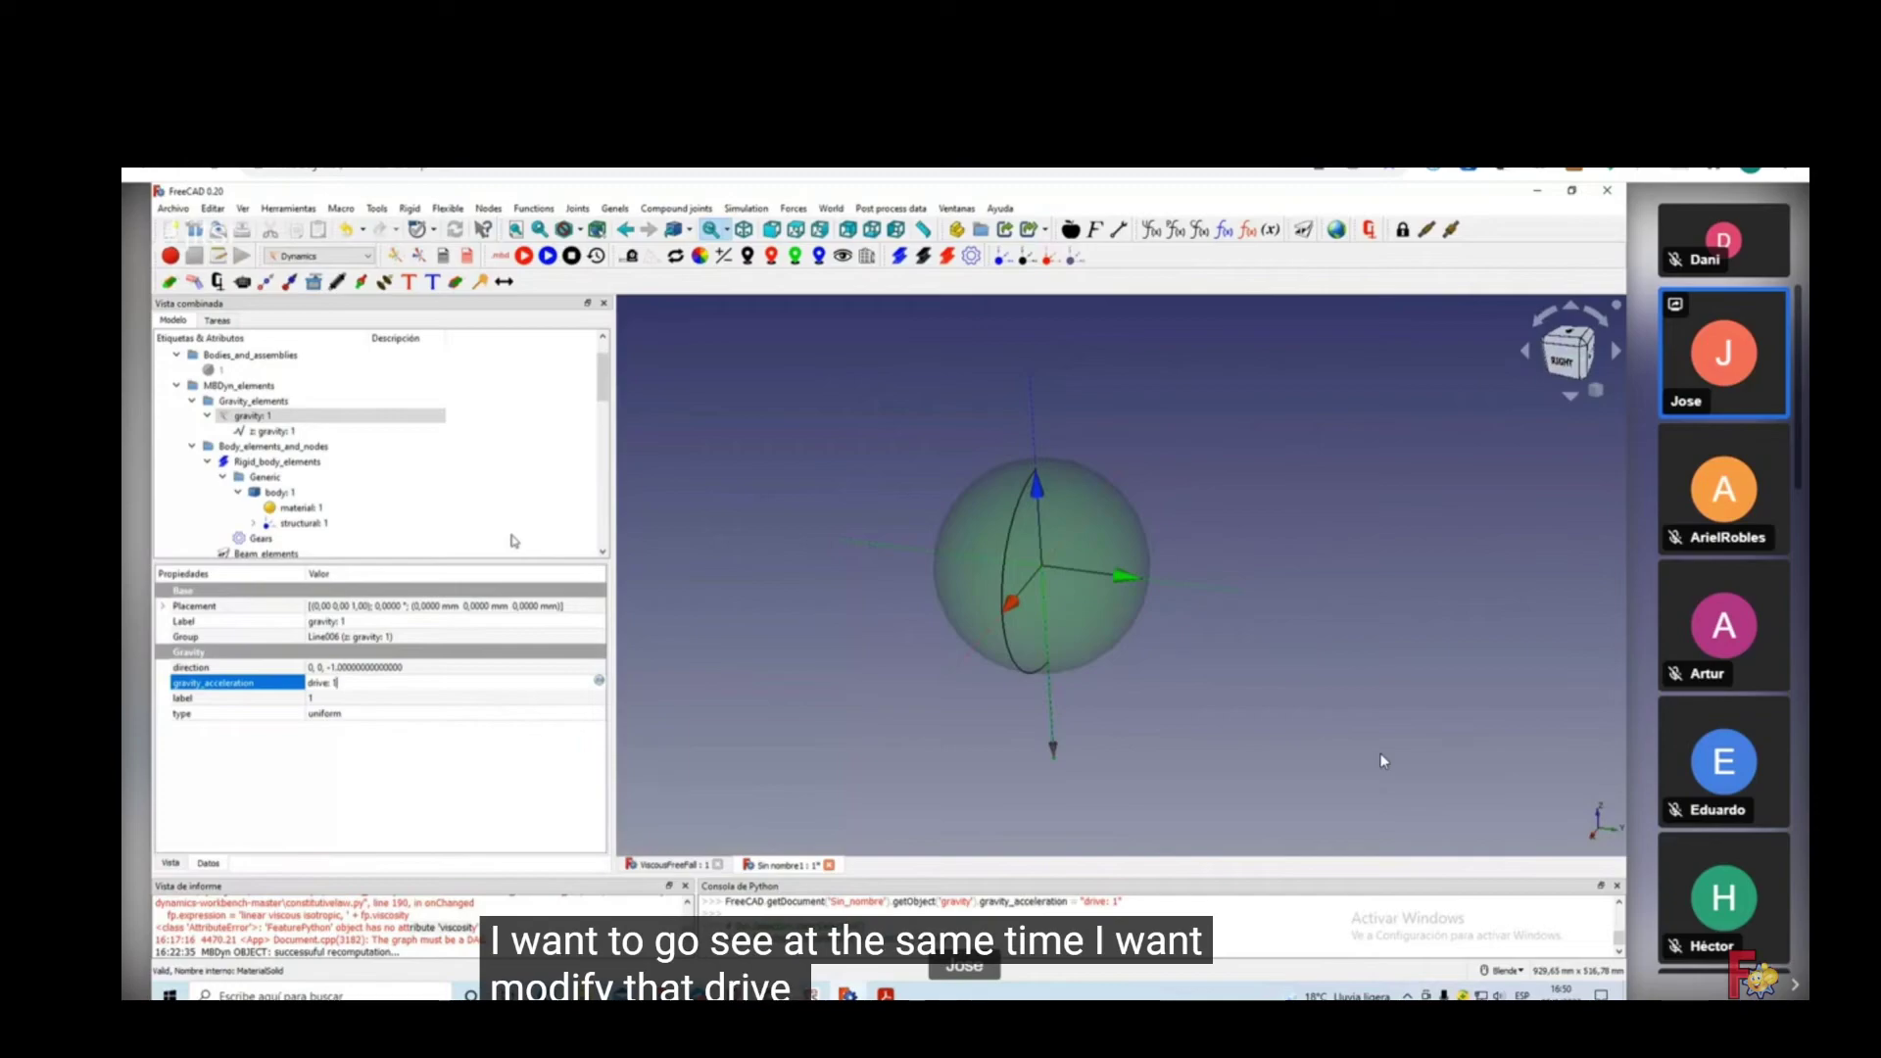
pyautogui.press('Return')
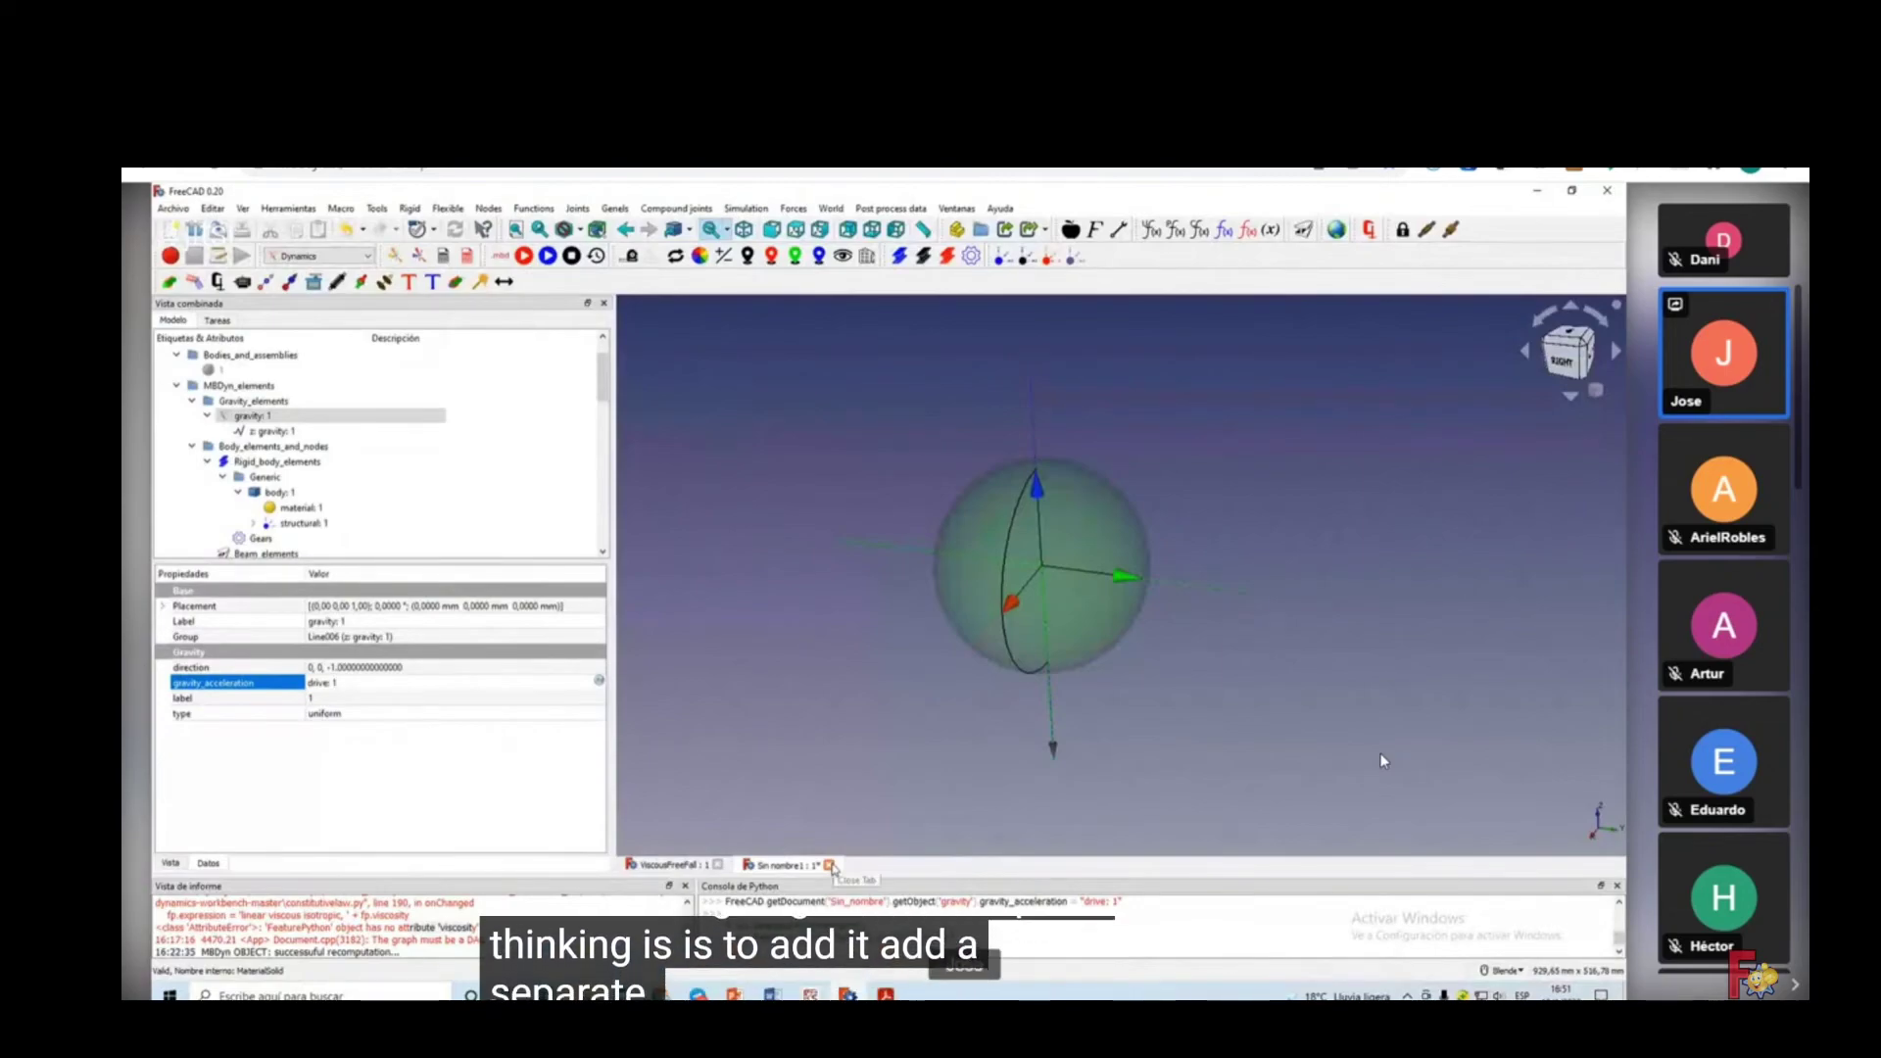
# Close Sin nombre1 without saving and ViscousFreeFall, then show the Archivos recientes list.
pyautogui.click(829, 866)
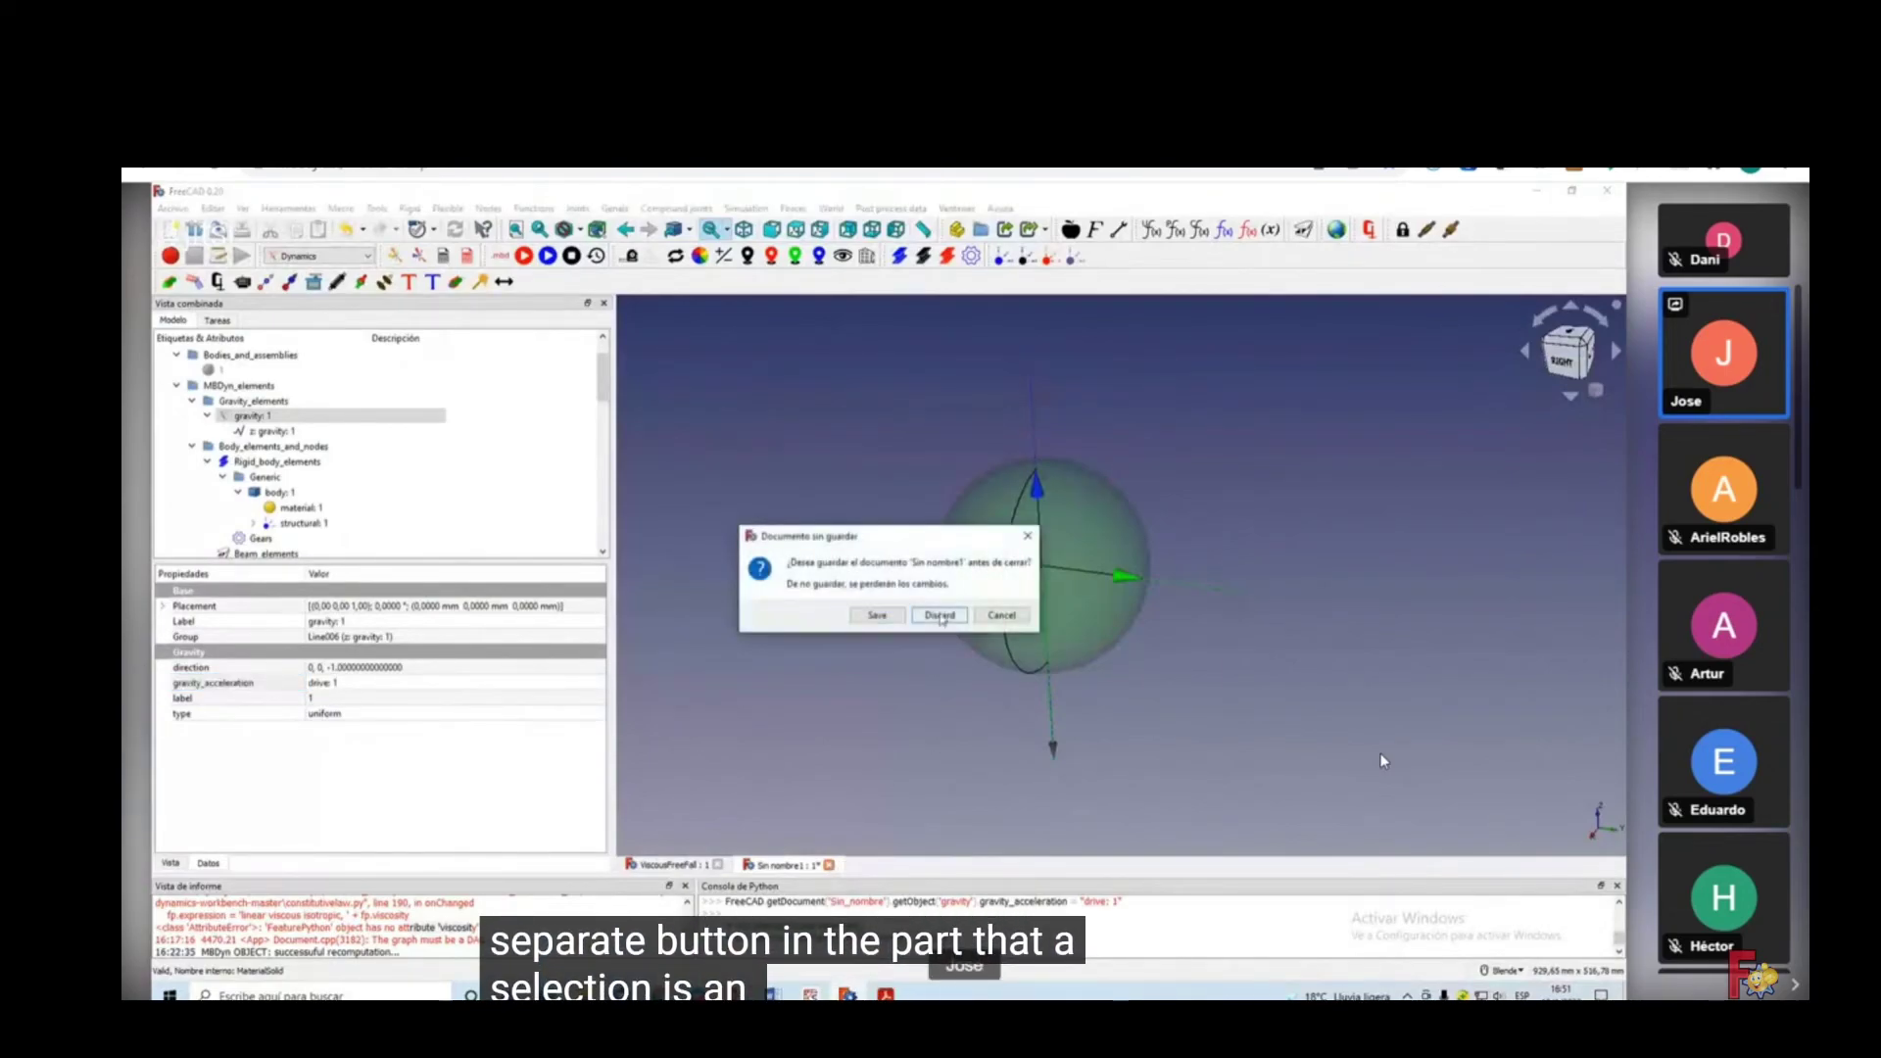
pyautogui.click(941, 616)
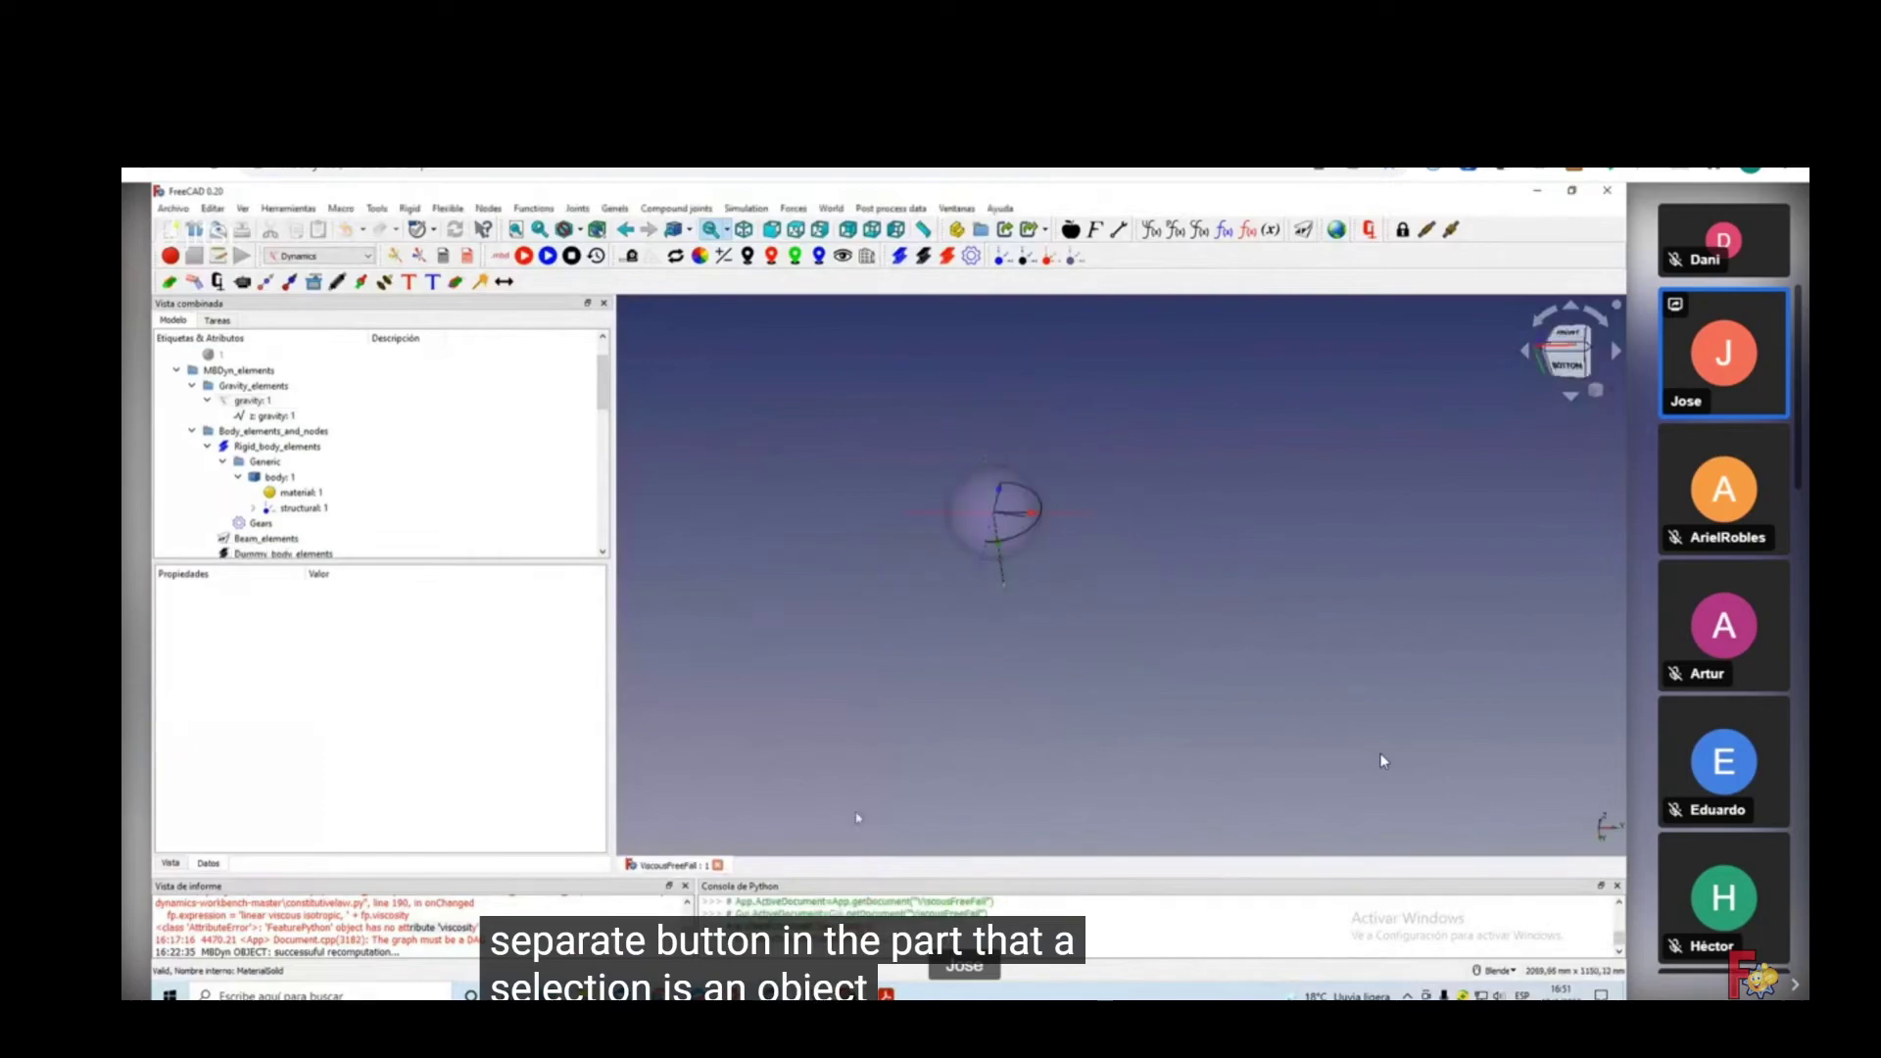
pyautogui.click(719, 866)
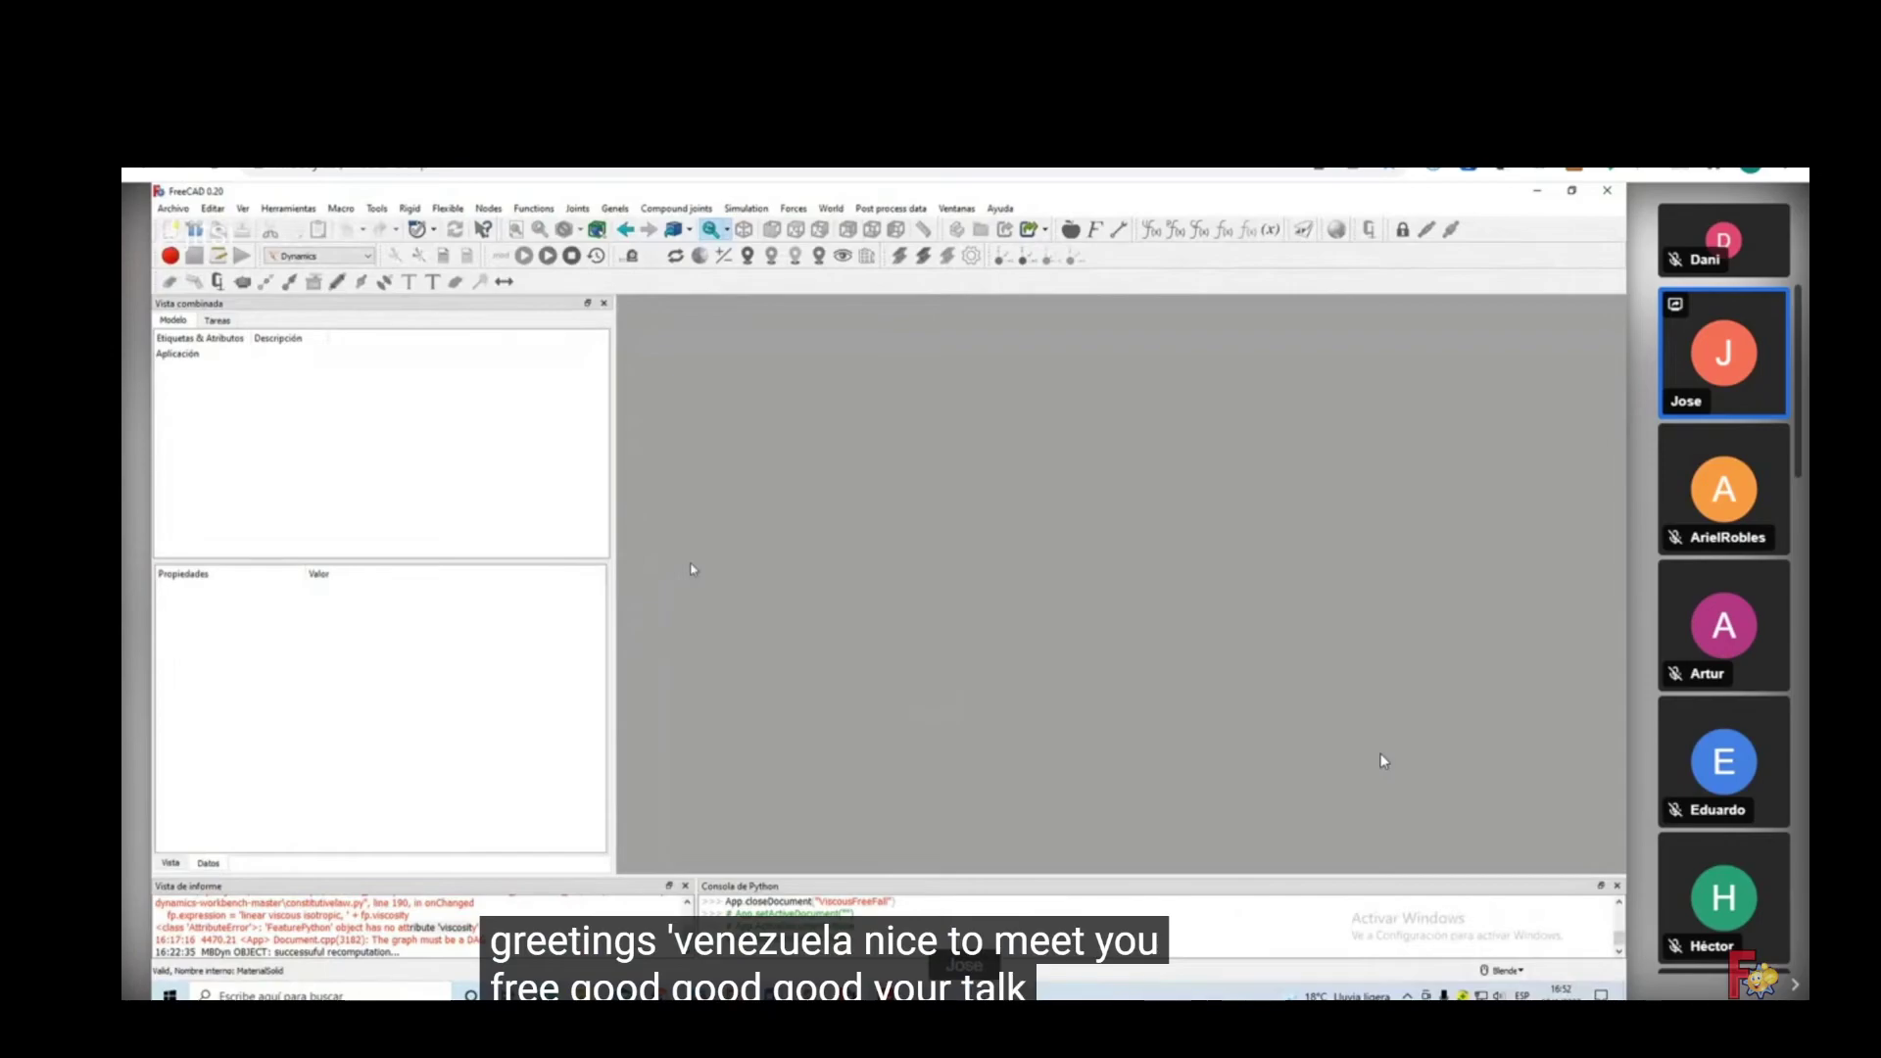
pyautogui.click(173, 207)
pyautogui.moveTo(220, 531)
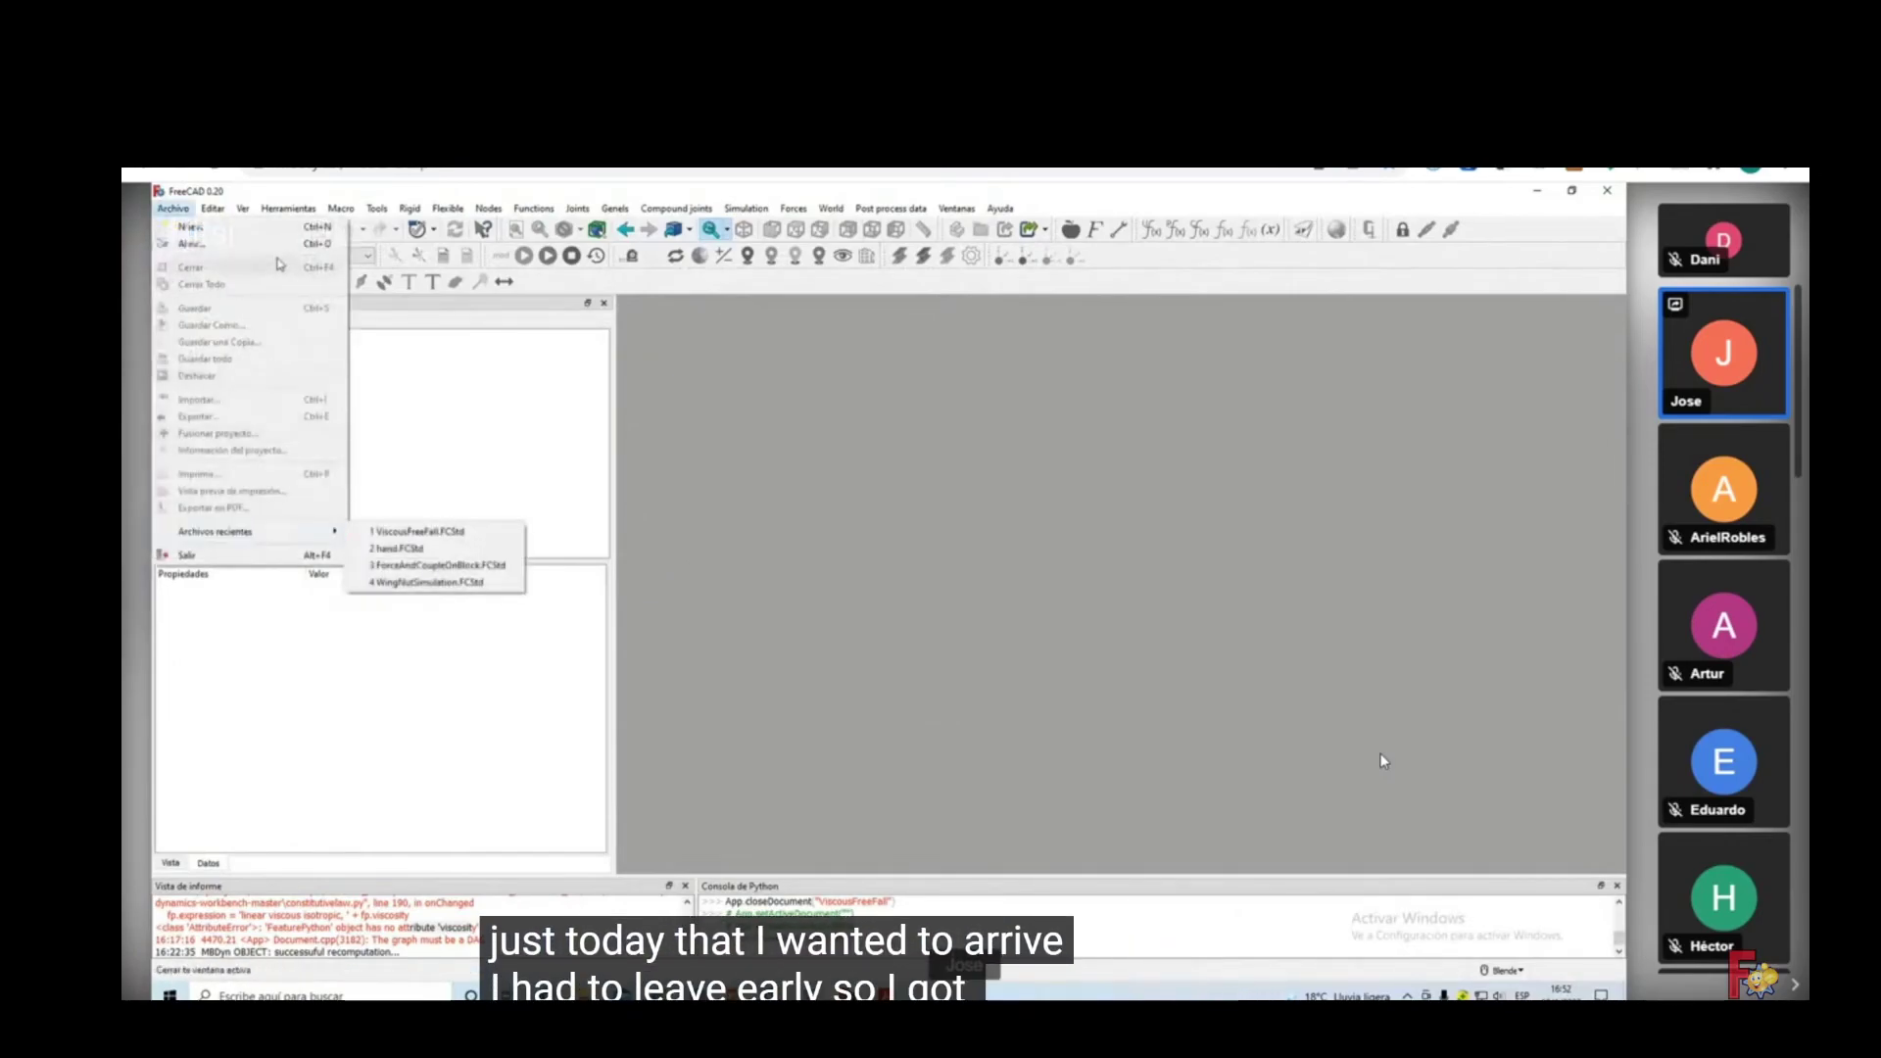
# Start Archivo > Abrir and go up through Viscous and Examples to MyProjects.
pyautogui.click(192, 243)
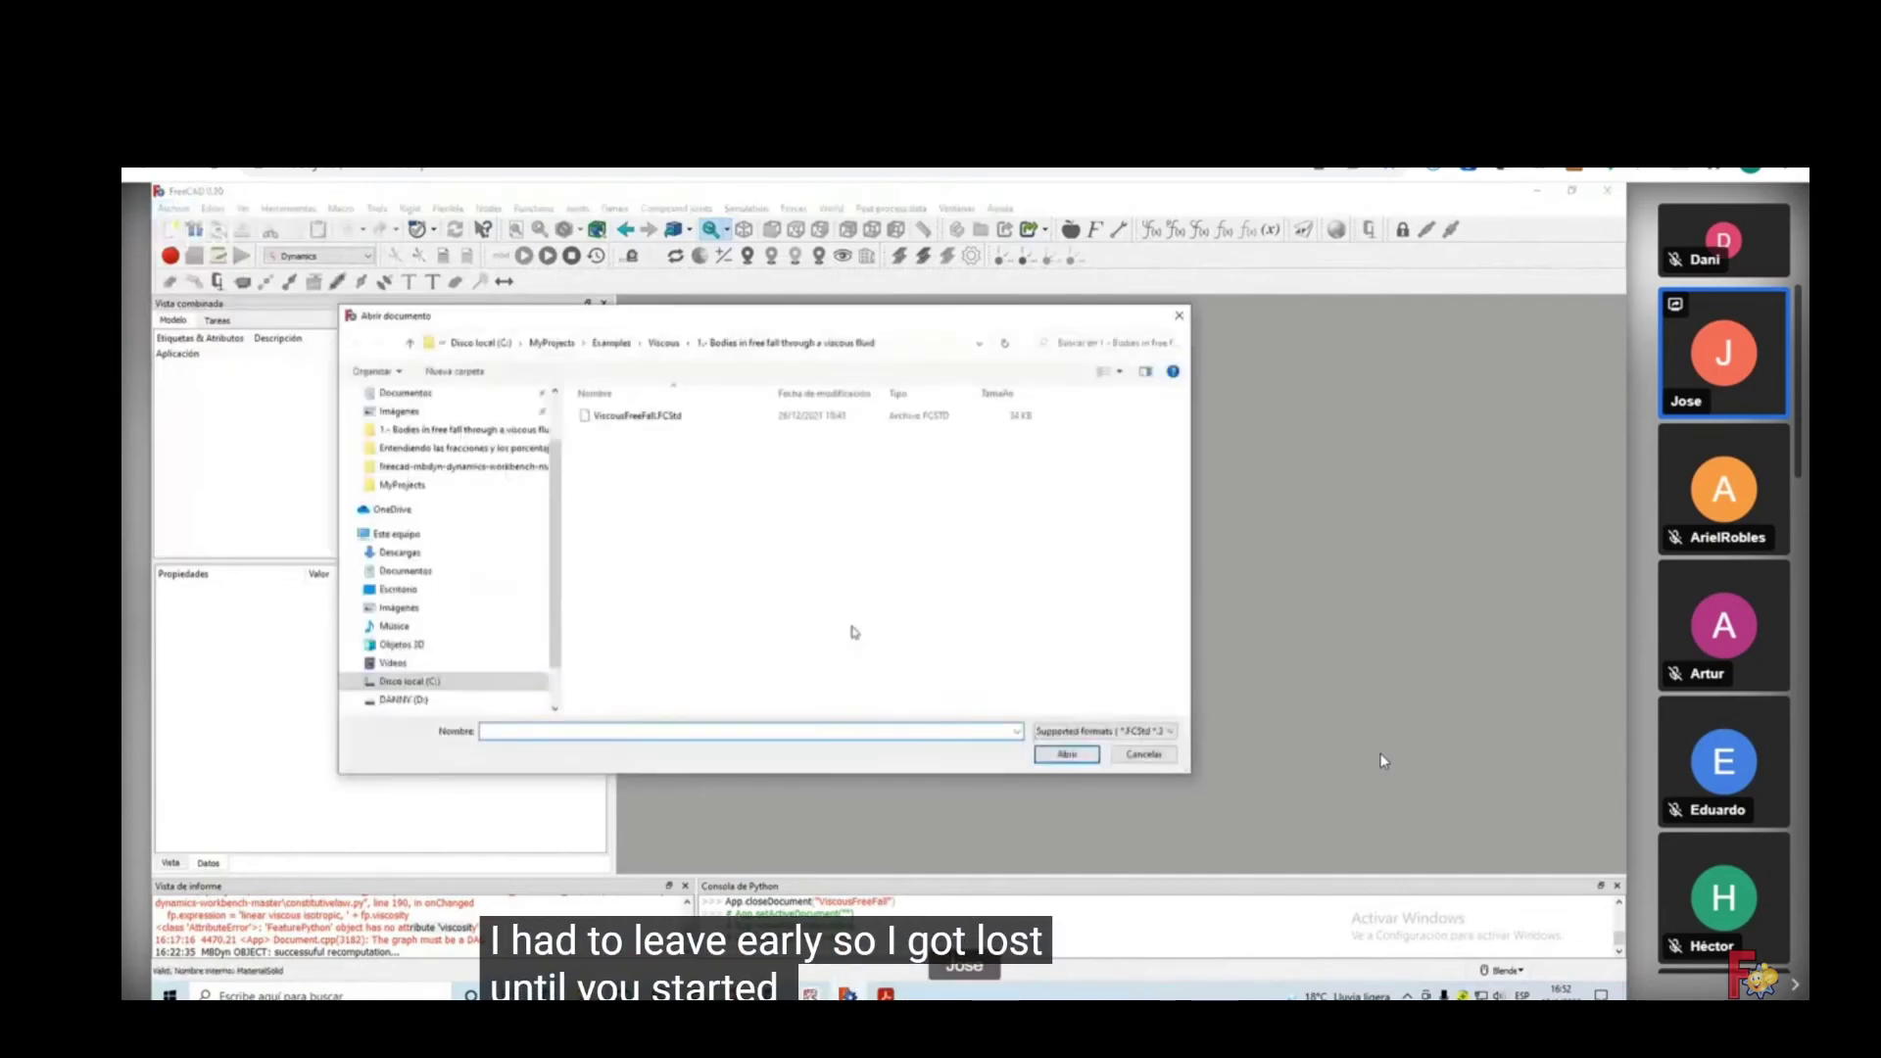
pyautogui.click(410, 342)
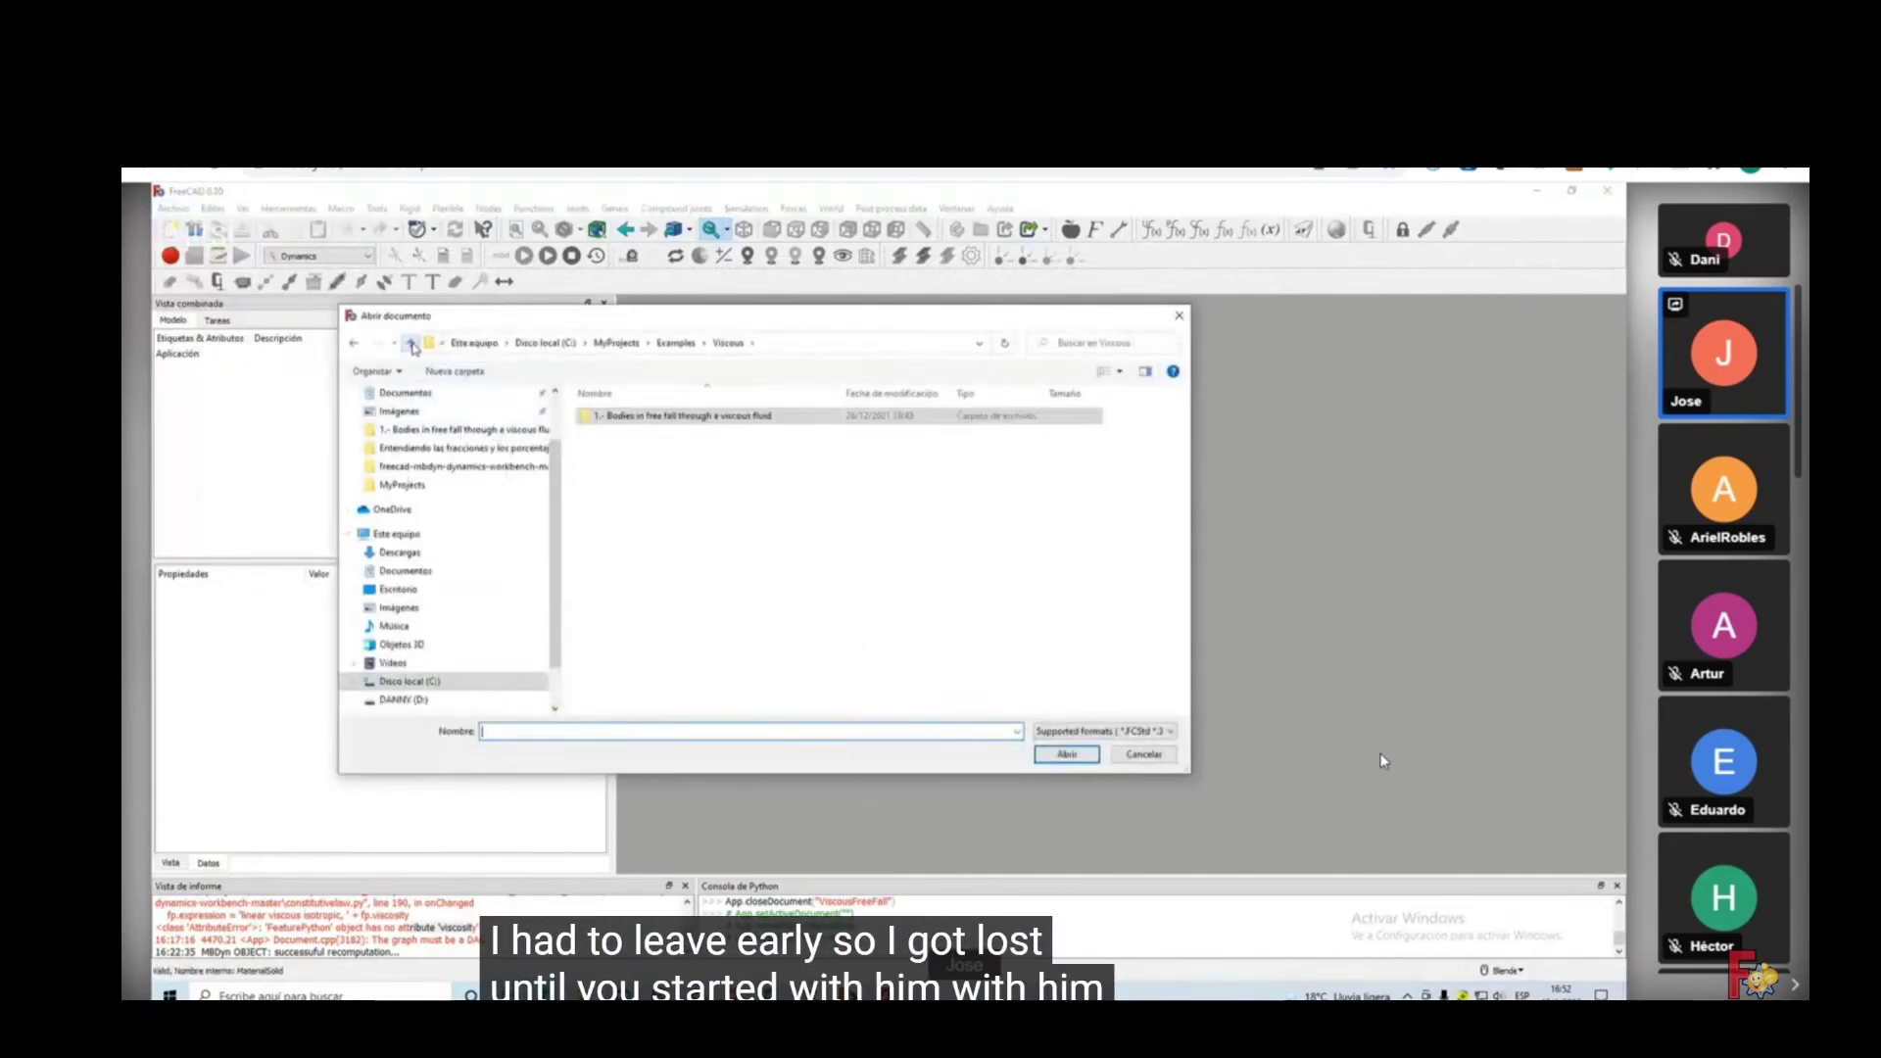
pyautogui.click(410, 343)
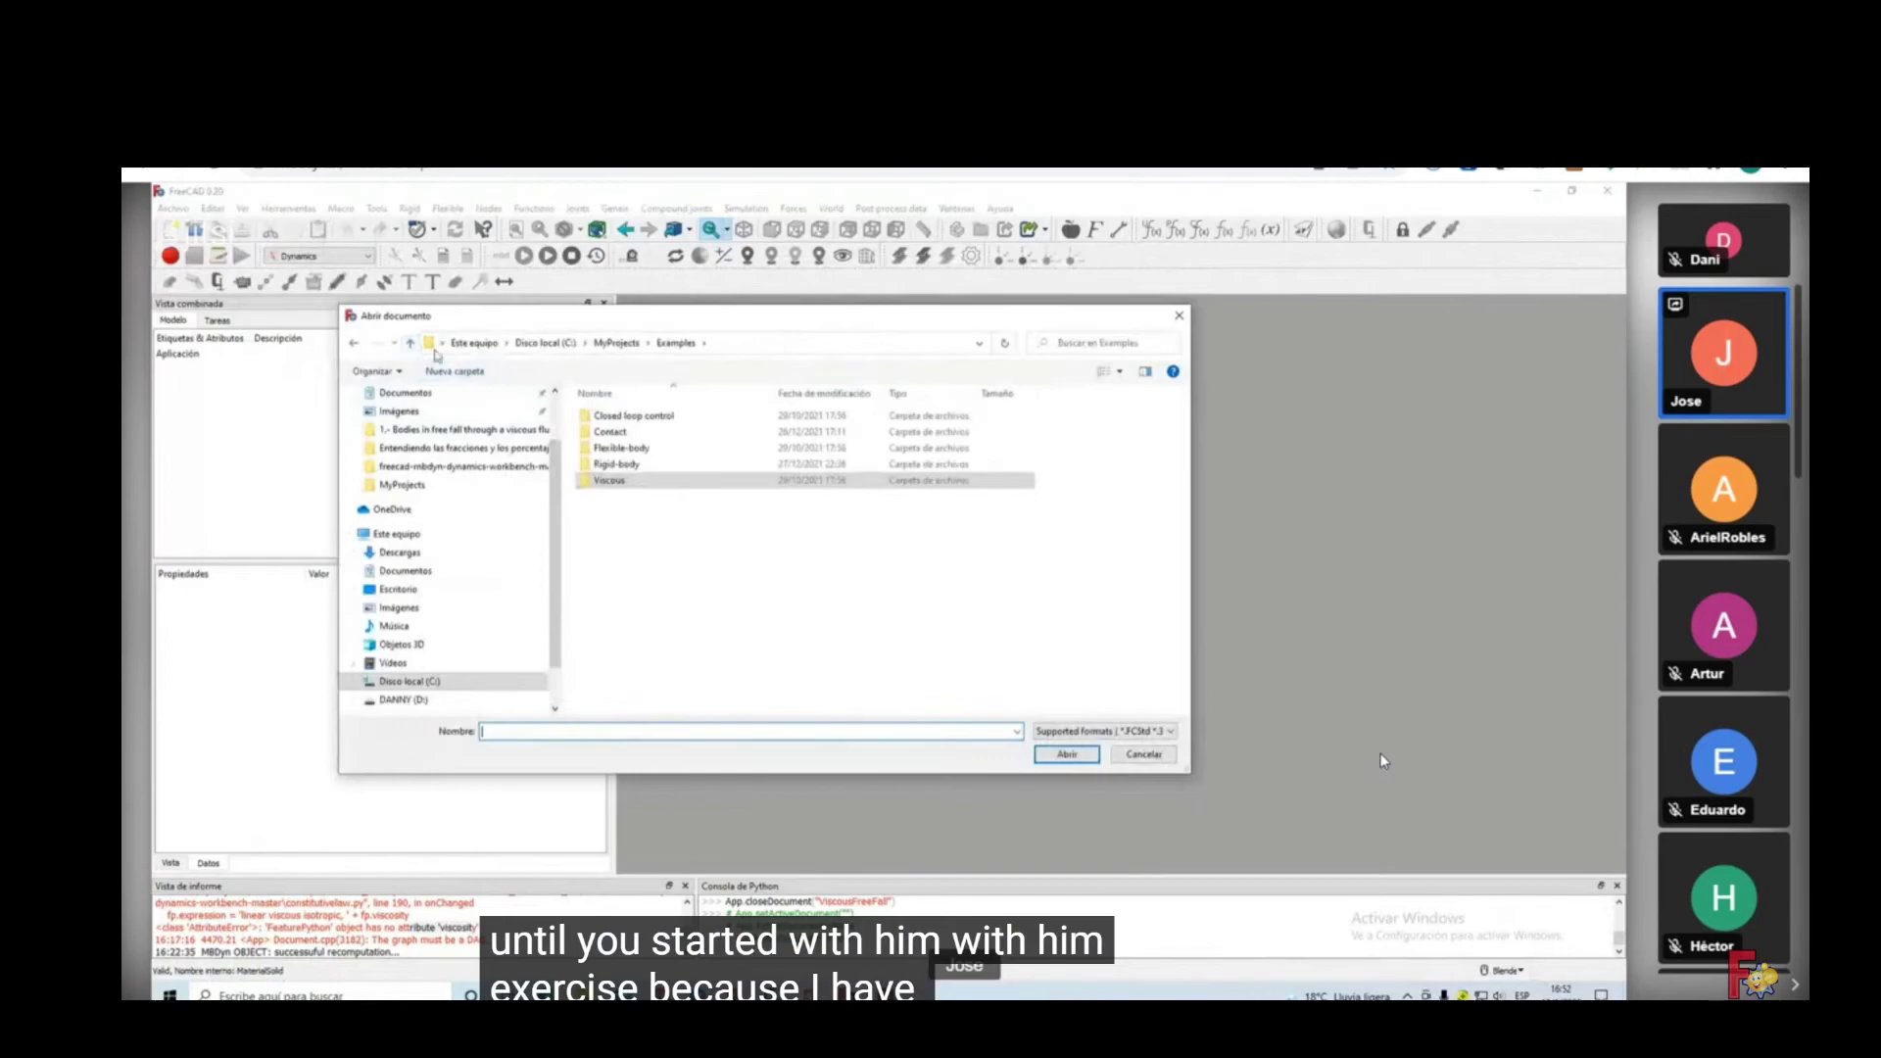
pyautogui.click(410, 343)
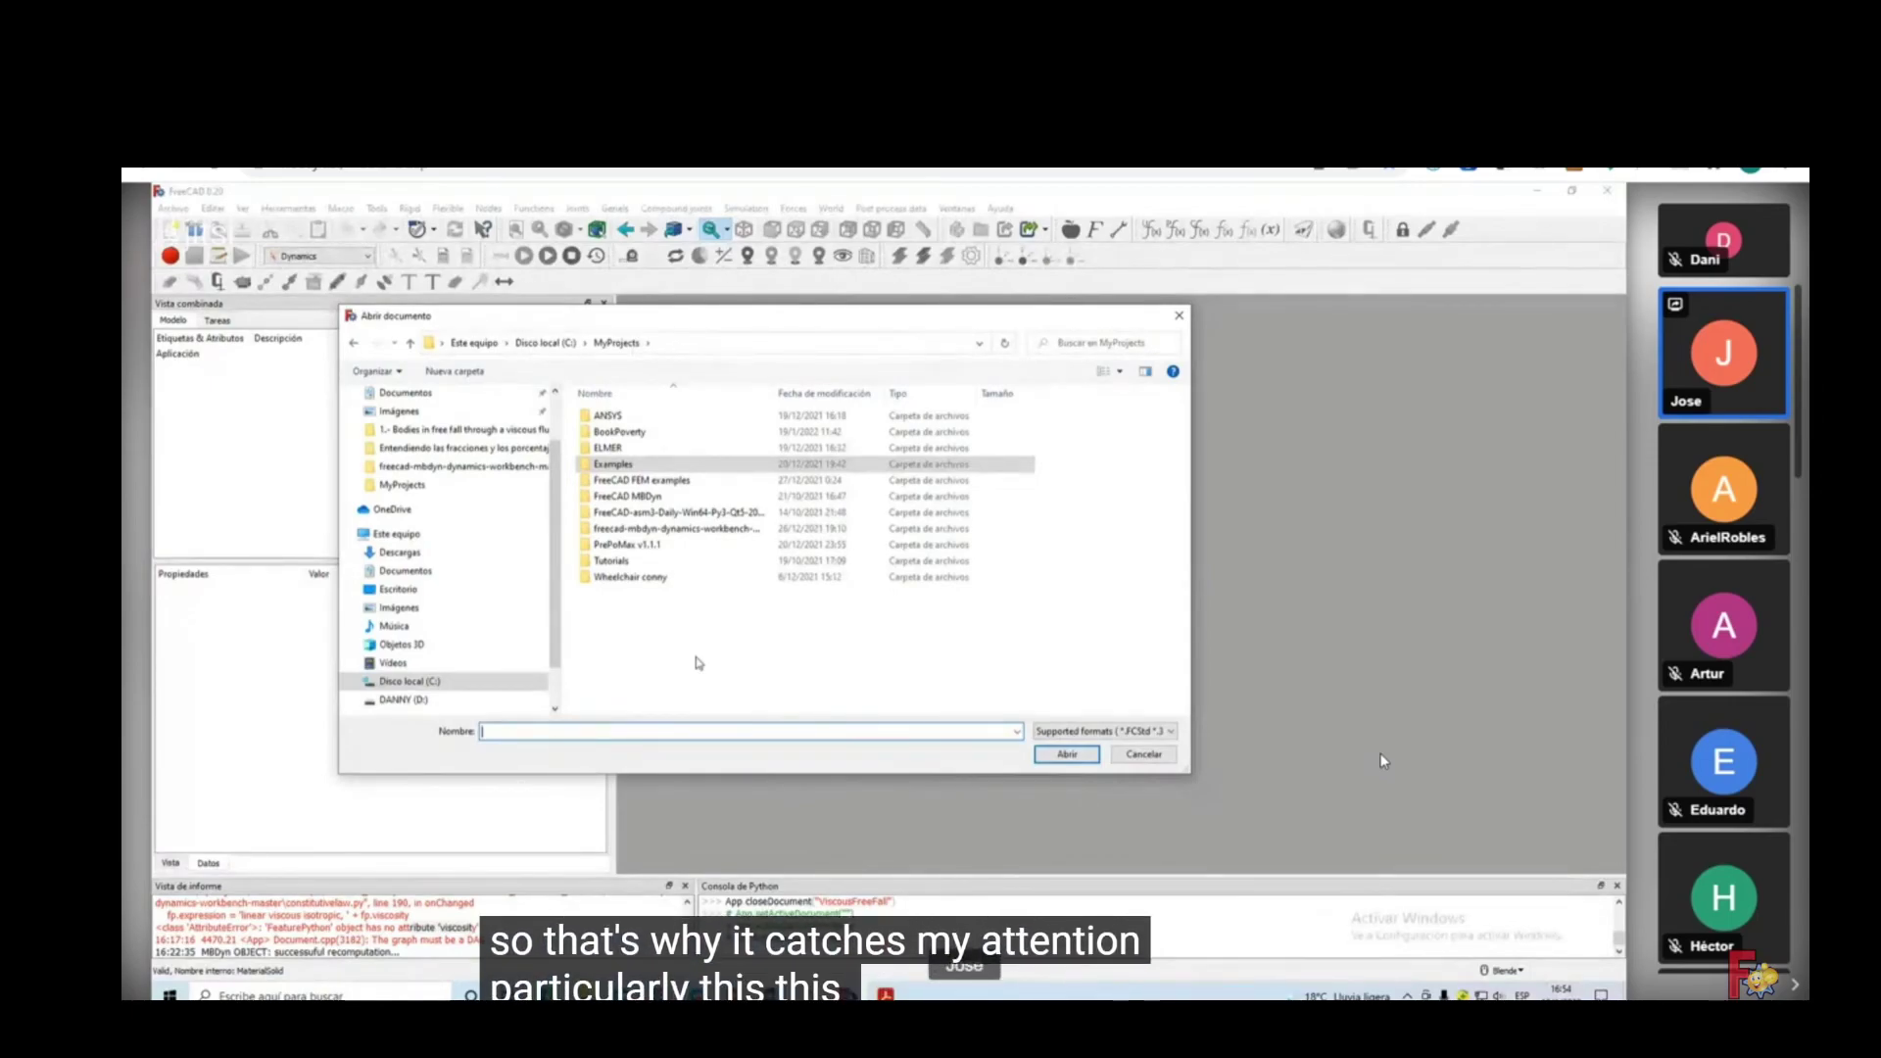
# Browse Examples > Rigid-body > 1. Tennis racket theorem, then go back up to Examples.
pyautogui.doubleClick(613, 463)
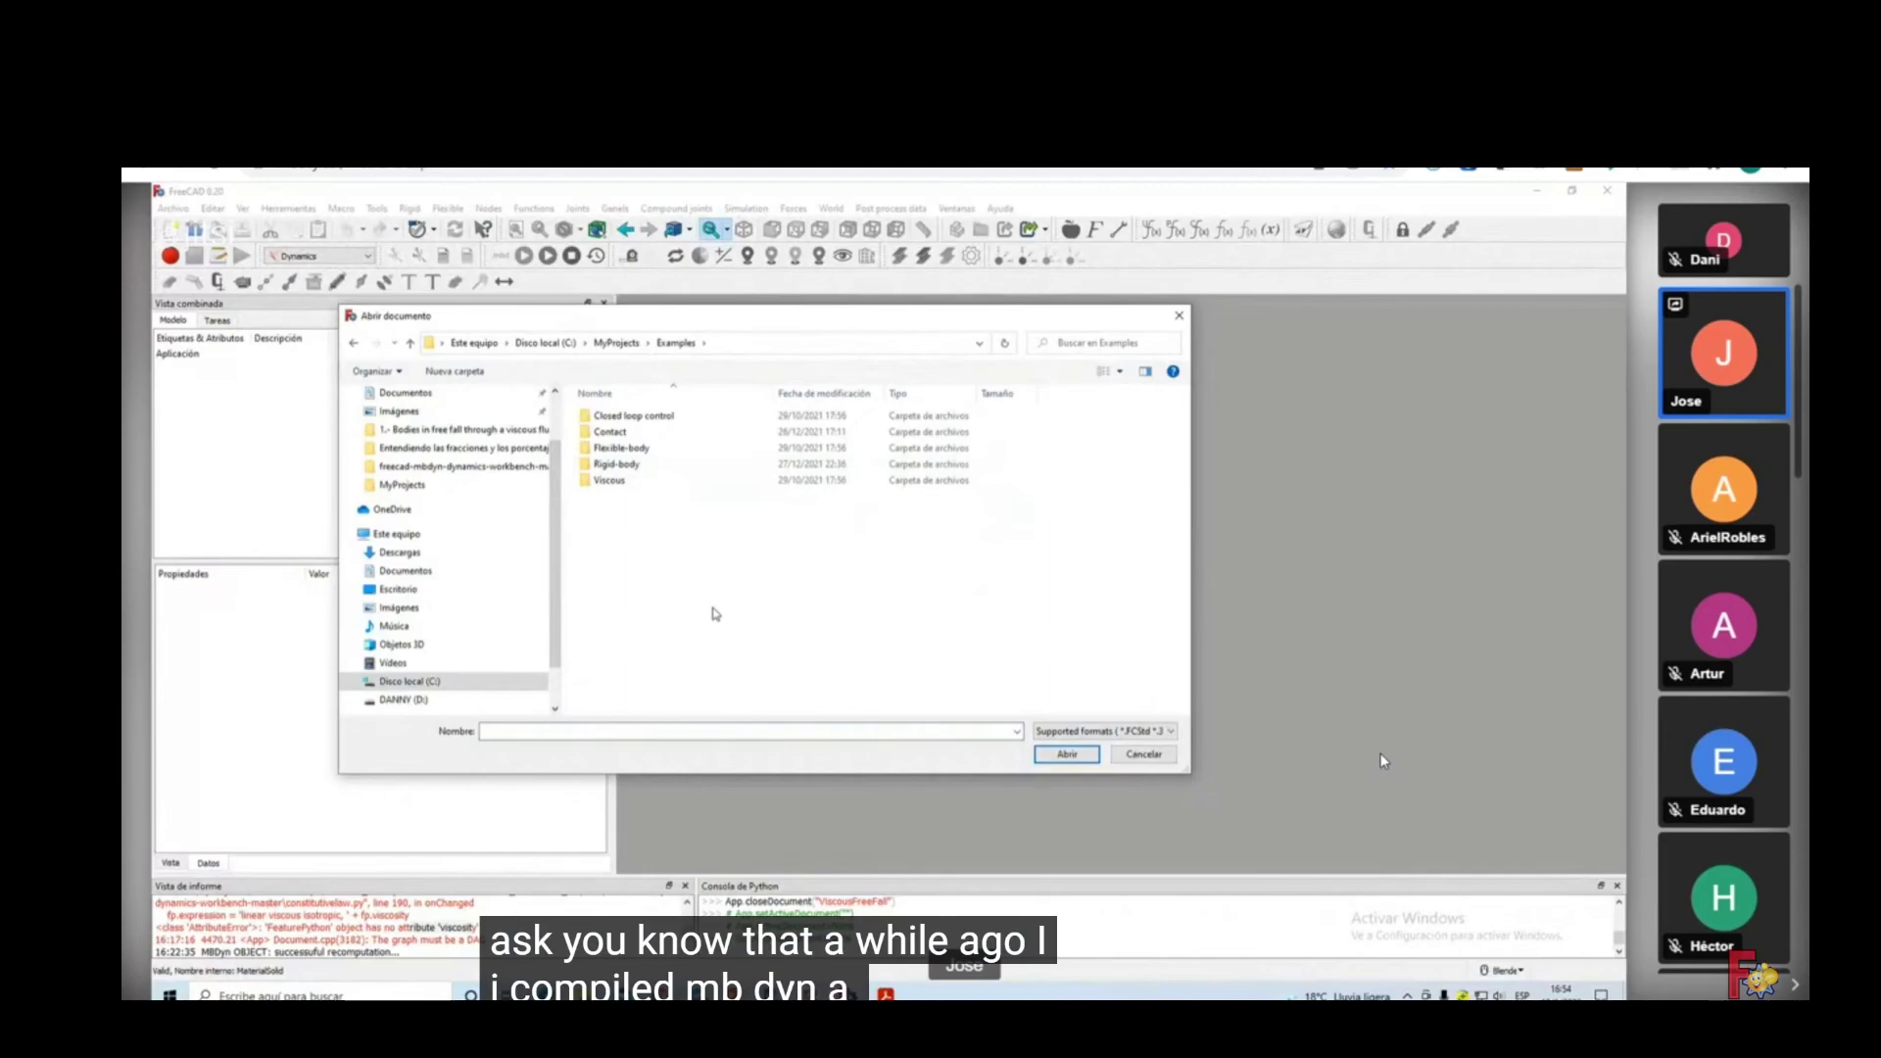
pyautogui.click(653, 468)
pyautogui.doubleClick(652, 468)
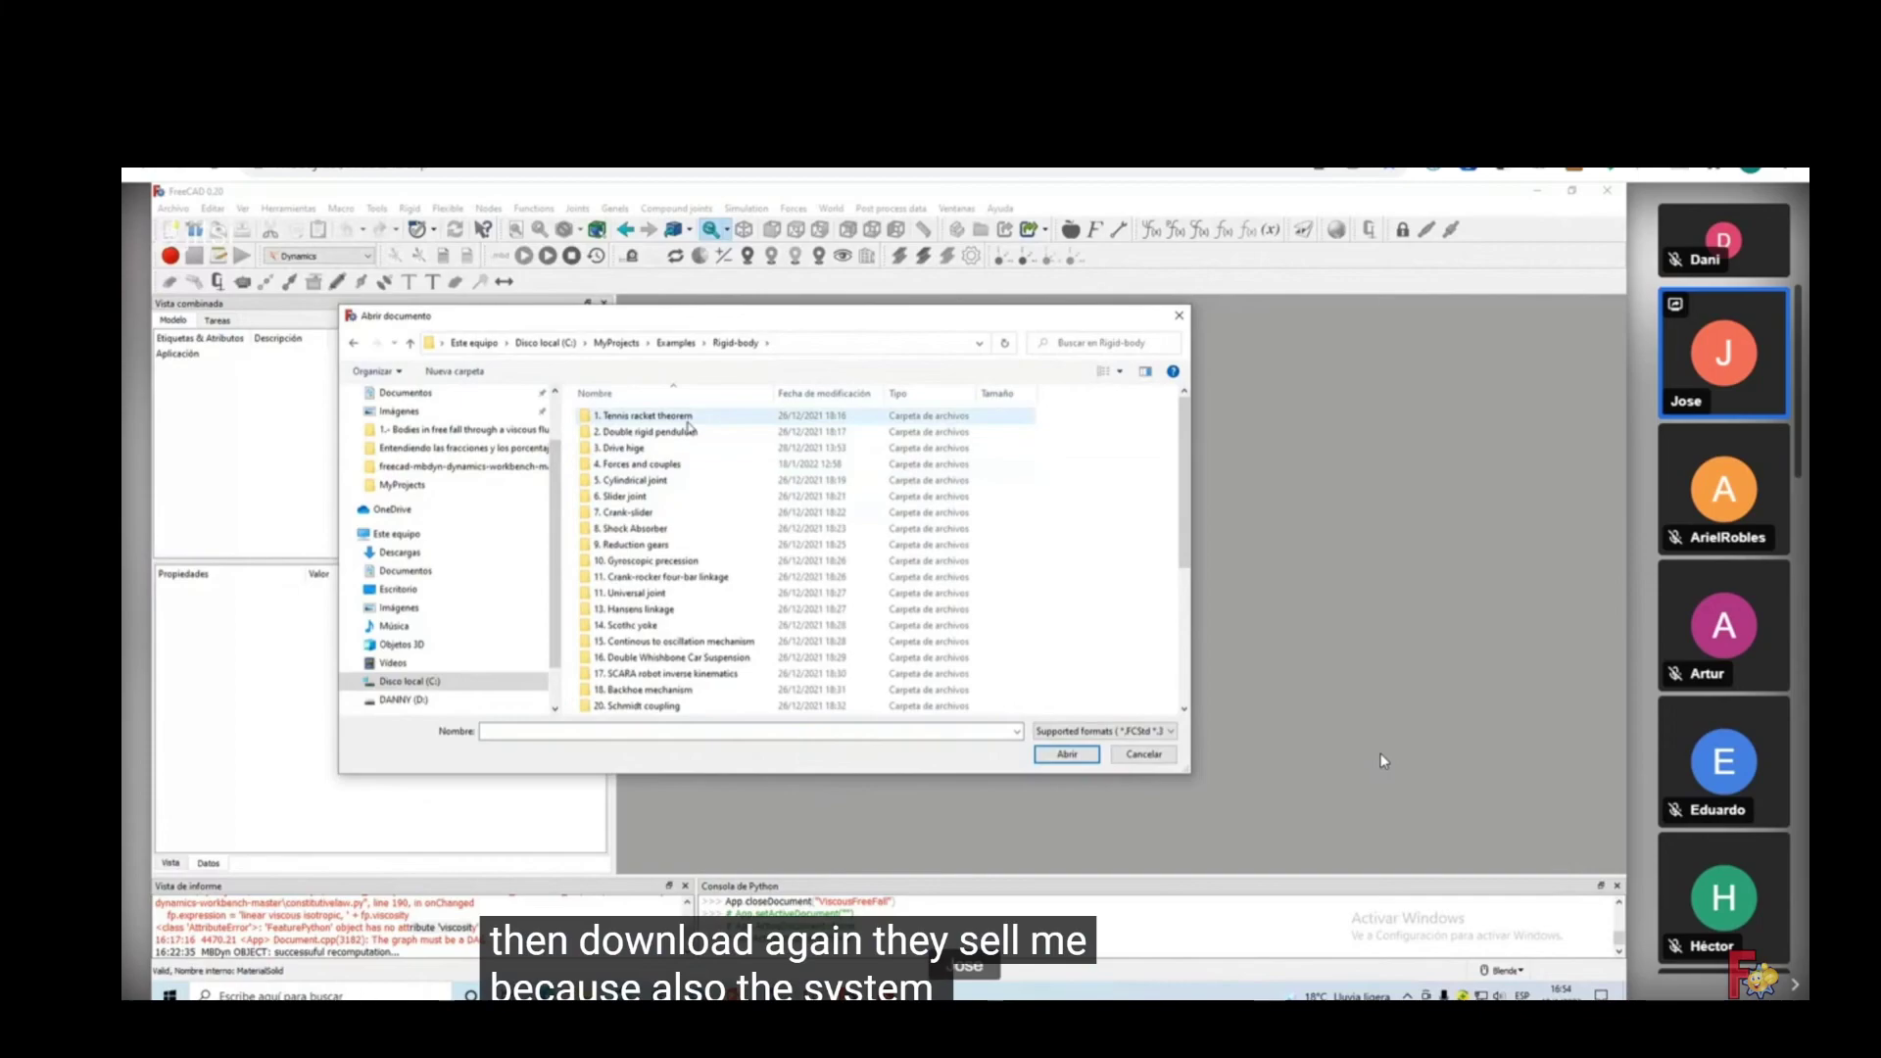
pyautogui.doubleClick(687, 420)
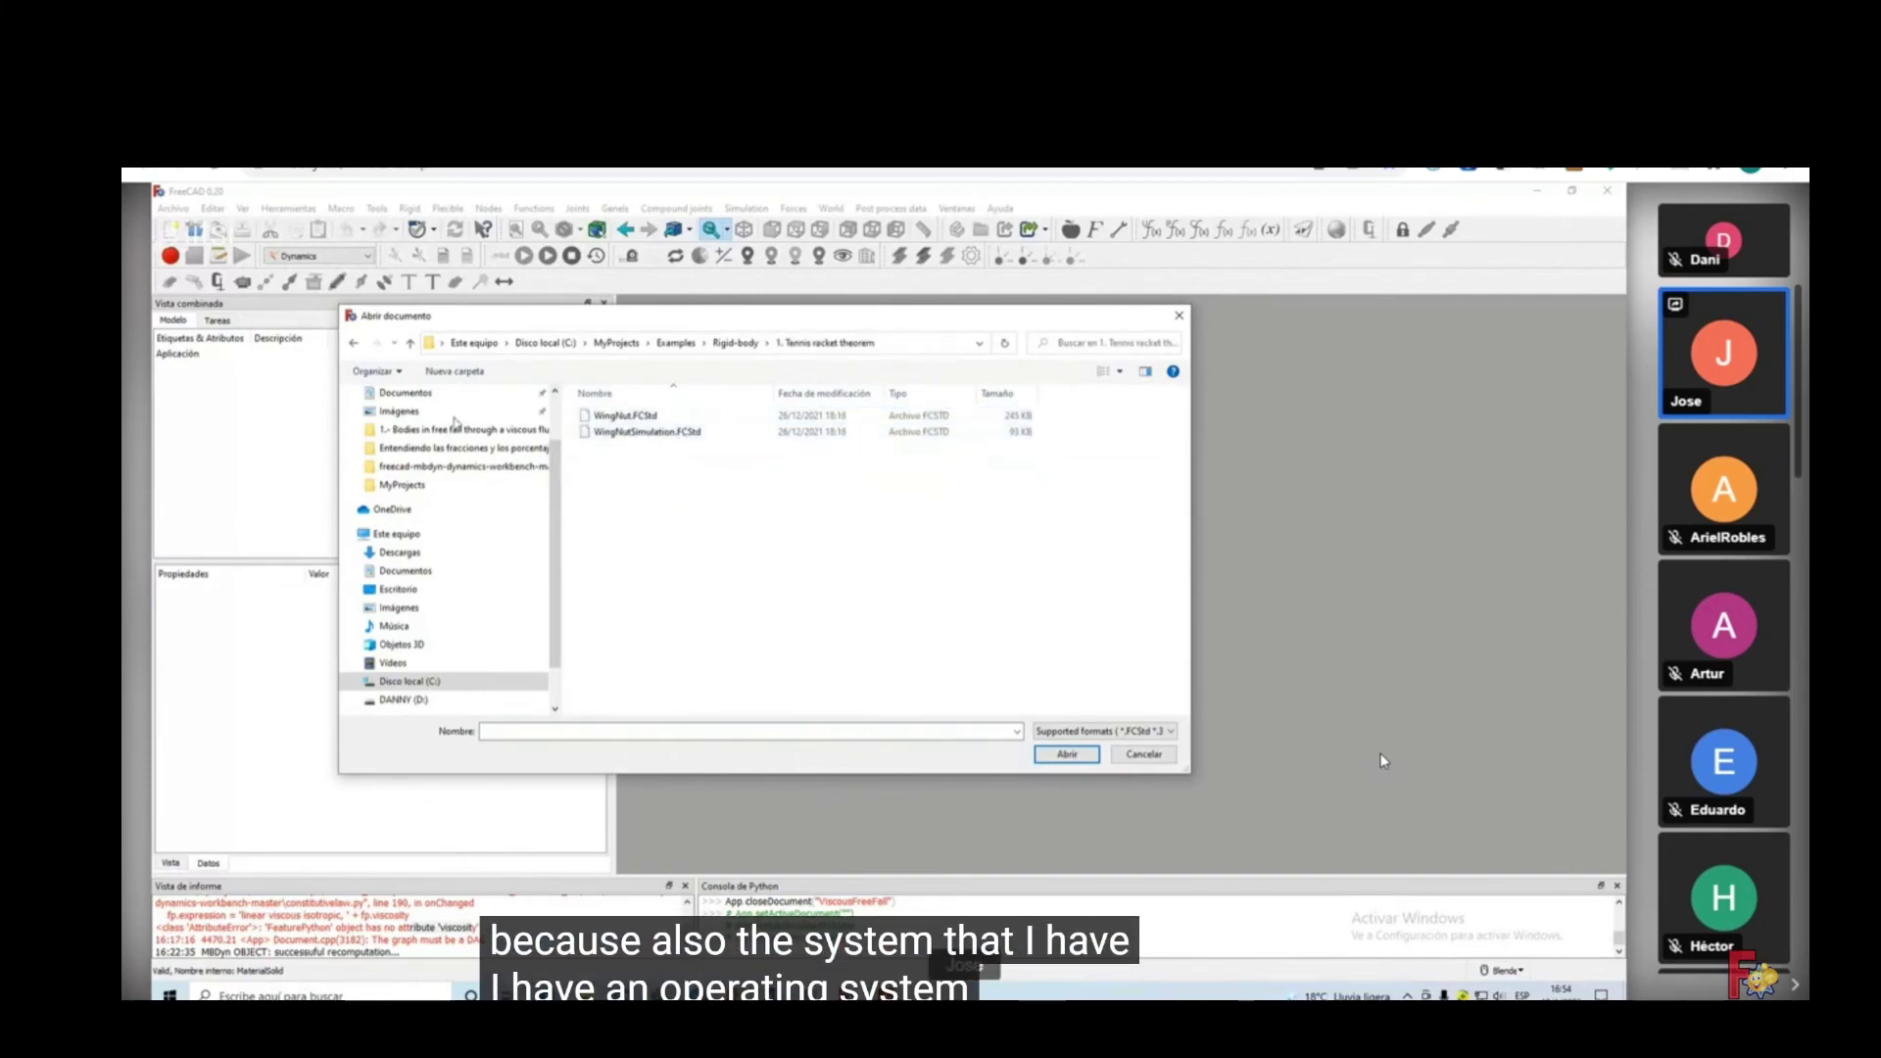
pyautogui.click(411, 344)
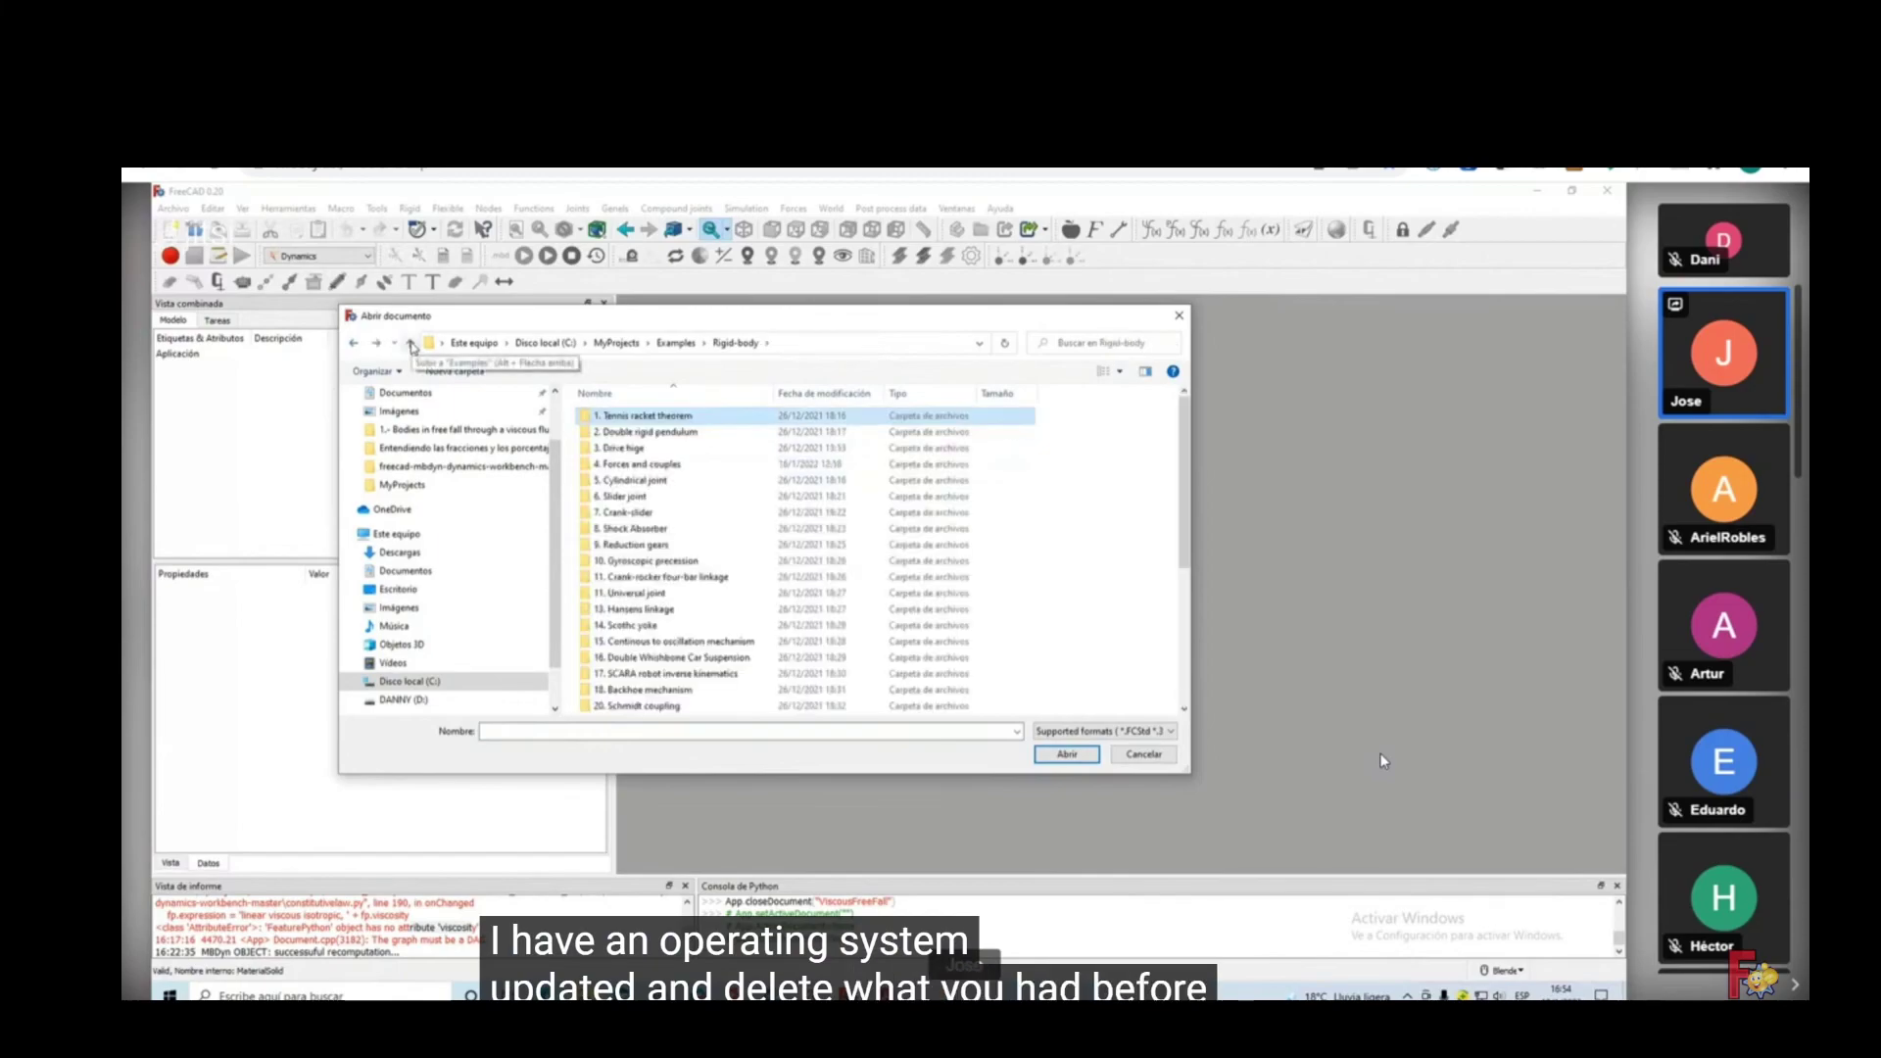
pyautogui.click(412, 345)
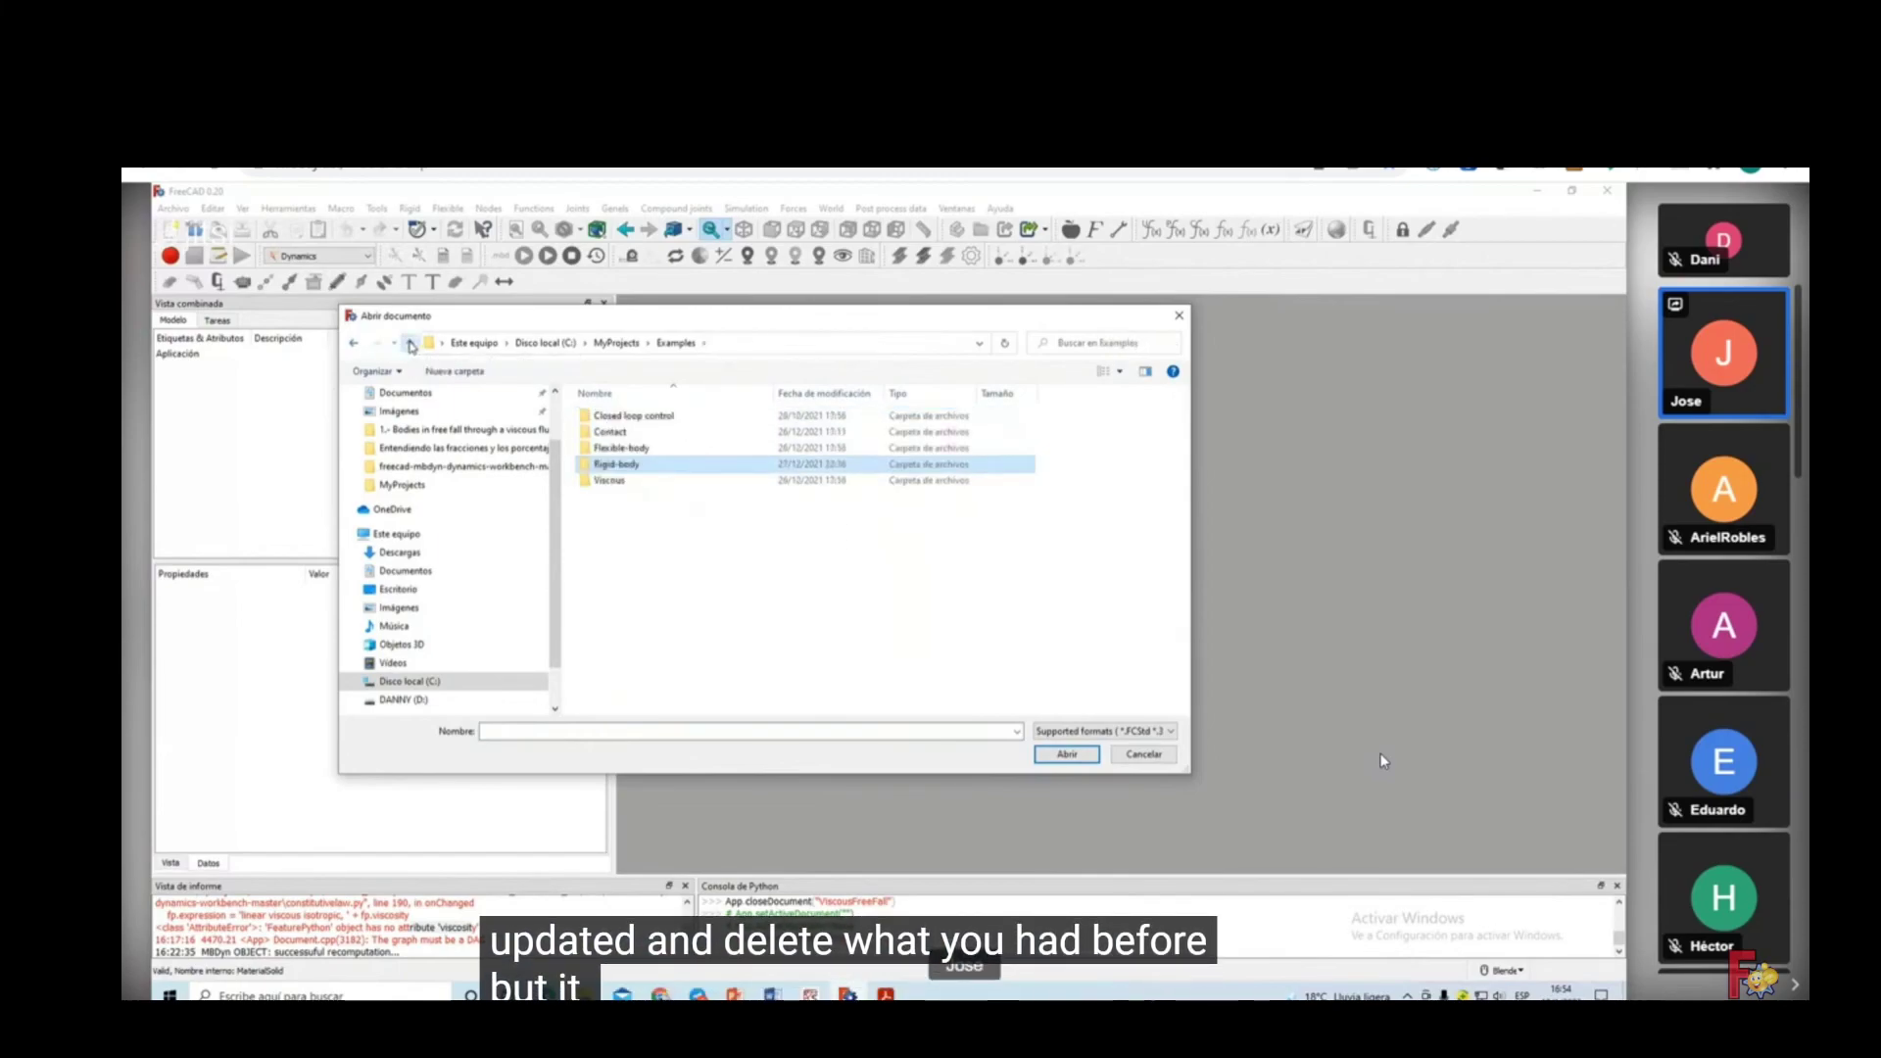